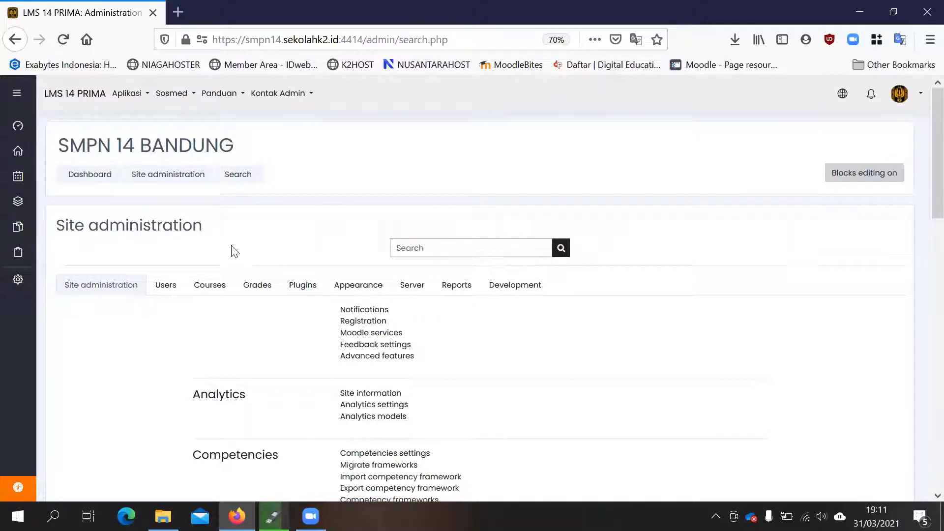
- Open the course and category management page and show the courses of the UJIAN category under KURIKULUM
left_click(218, 291)
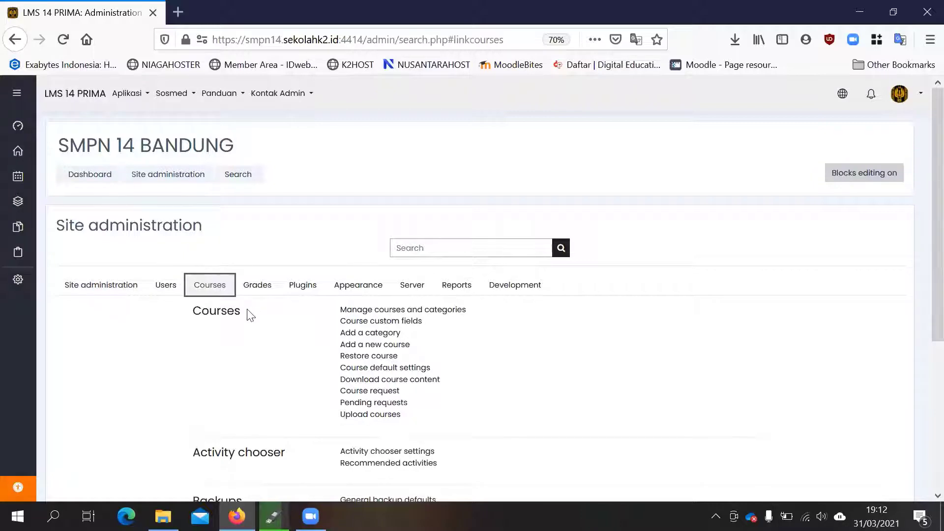
left_click(370, 315)
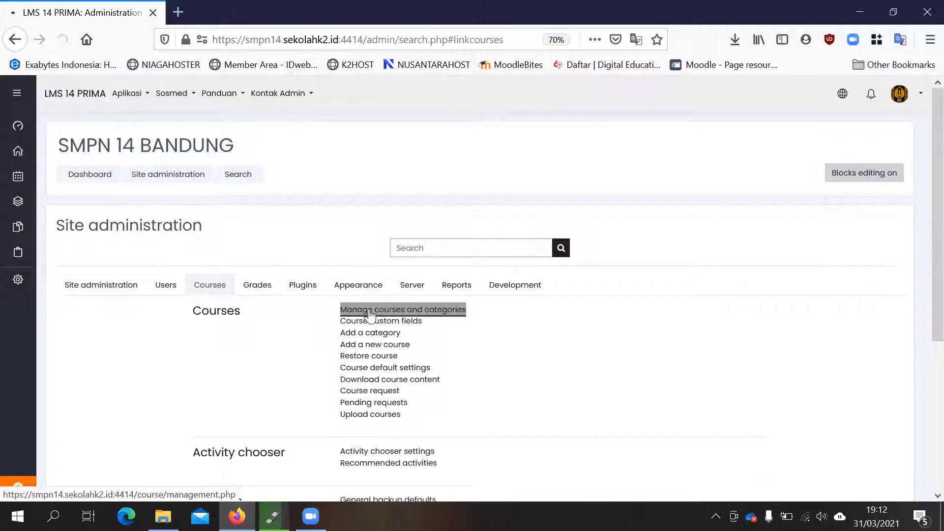
scroll(276, 231, "down", 5)
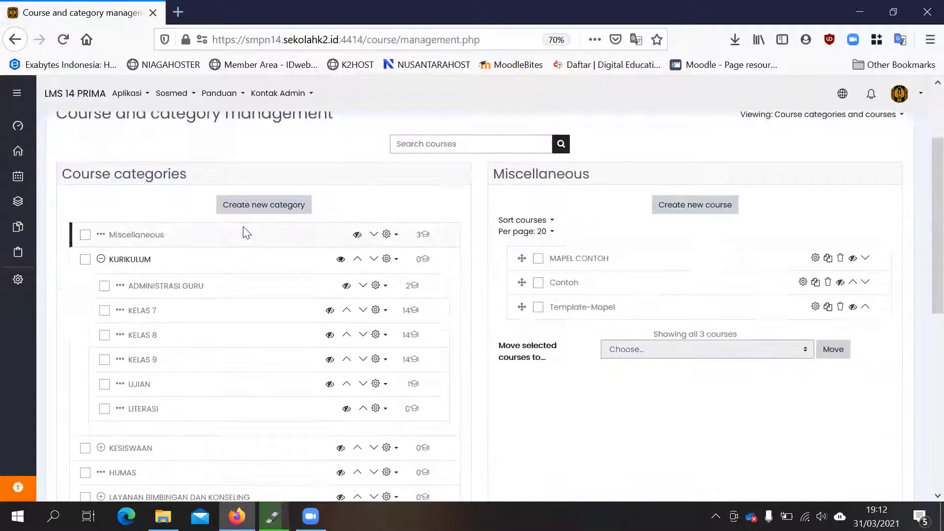
left_click(138, 154)
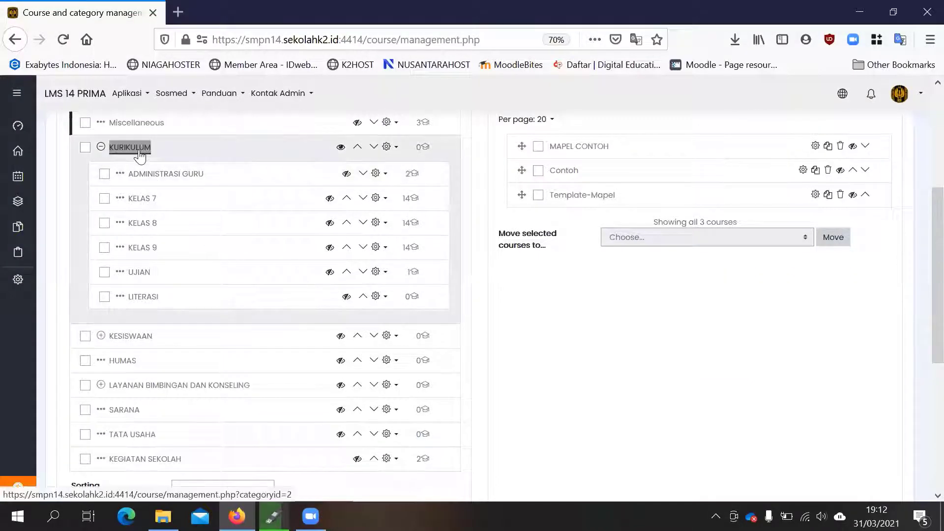
scroll(278, 269, "down", 4)
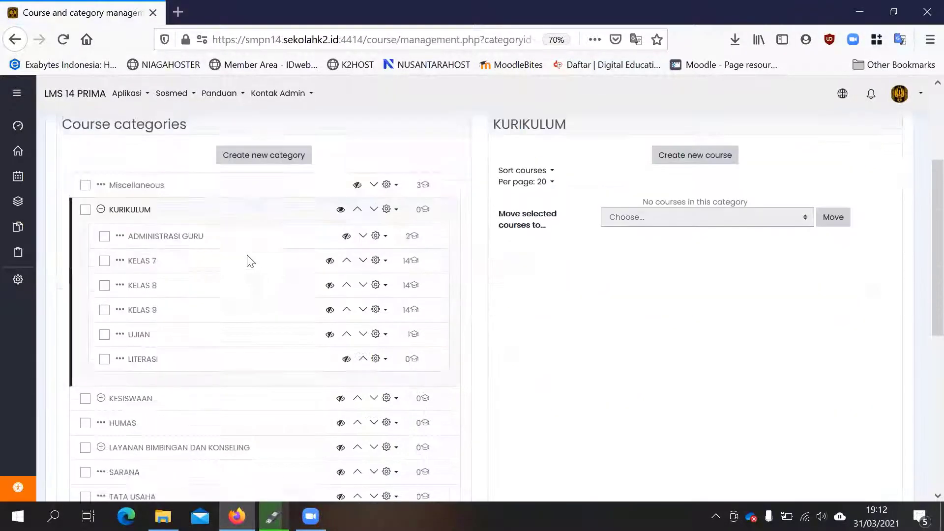
left_click(138, 328)
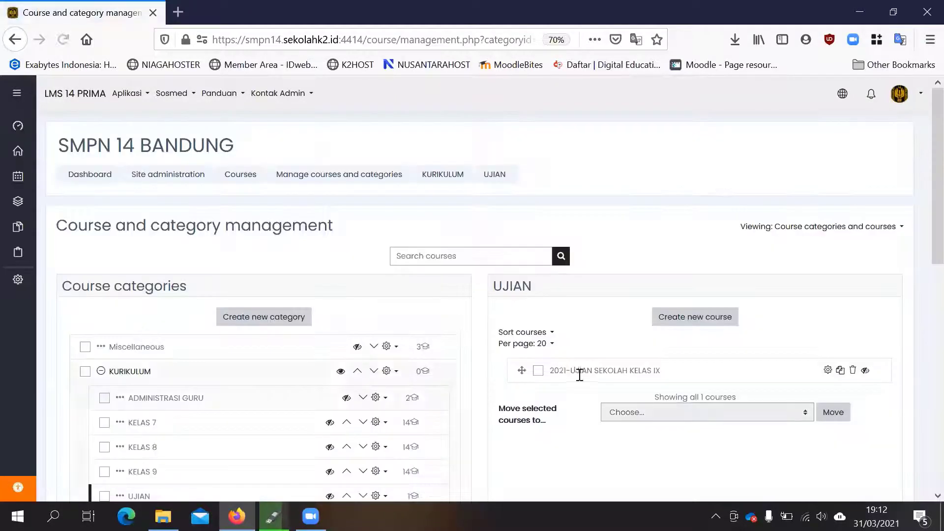
- Select the 2021-UJIAN SEKOLAH KELAS IX course and open its course page in a new browser tab
scroll(157, 363, "down", 3)
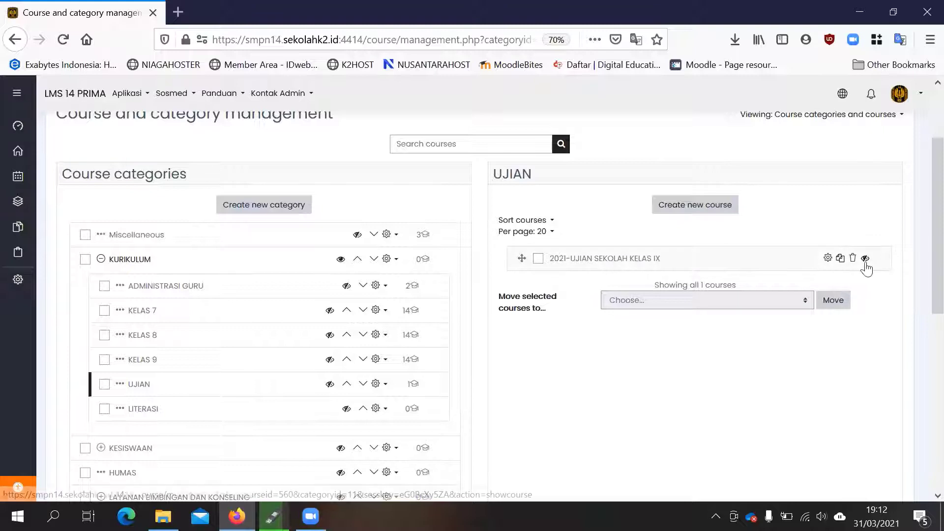
left_click(626, 265)
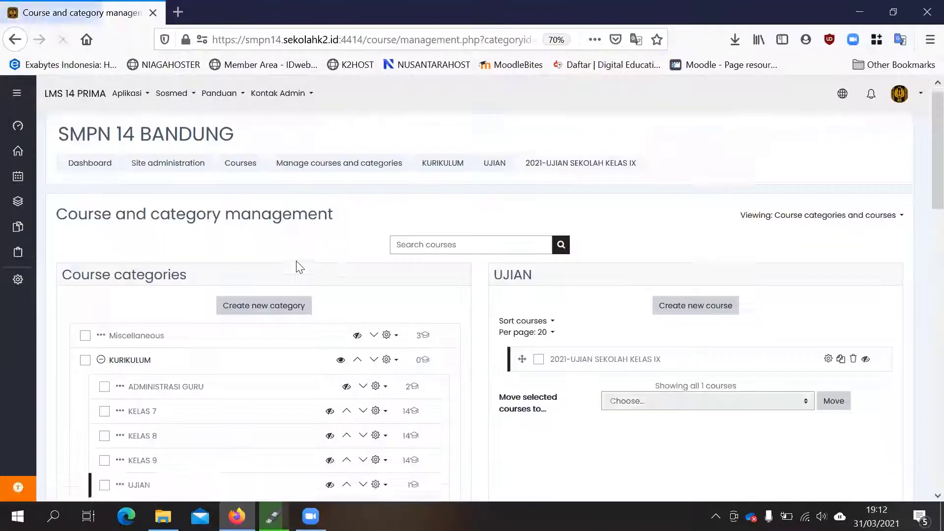
scroll(298, 265, "down", 8)
scroll(351, 305, "down", 1)
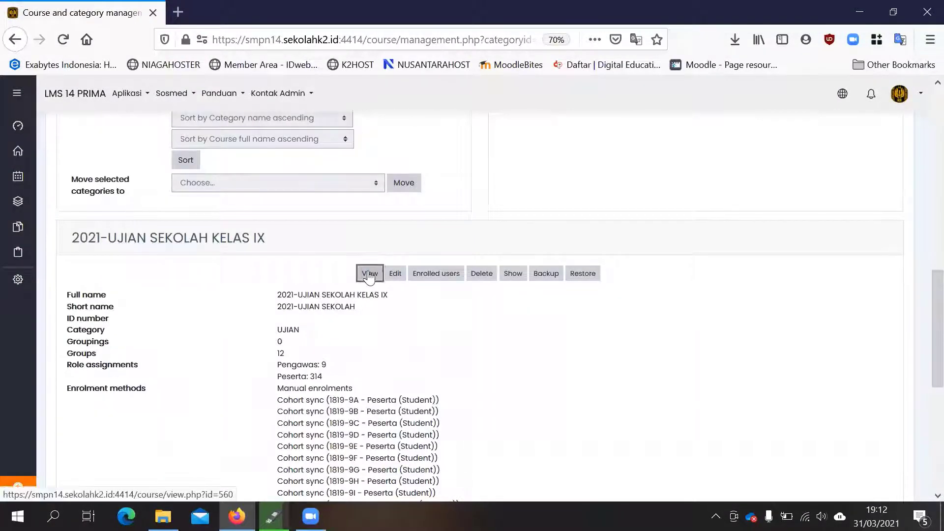
right_click(369, 275)
left_click(434, 281)
left_click(240, 9)
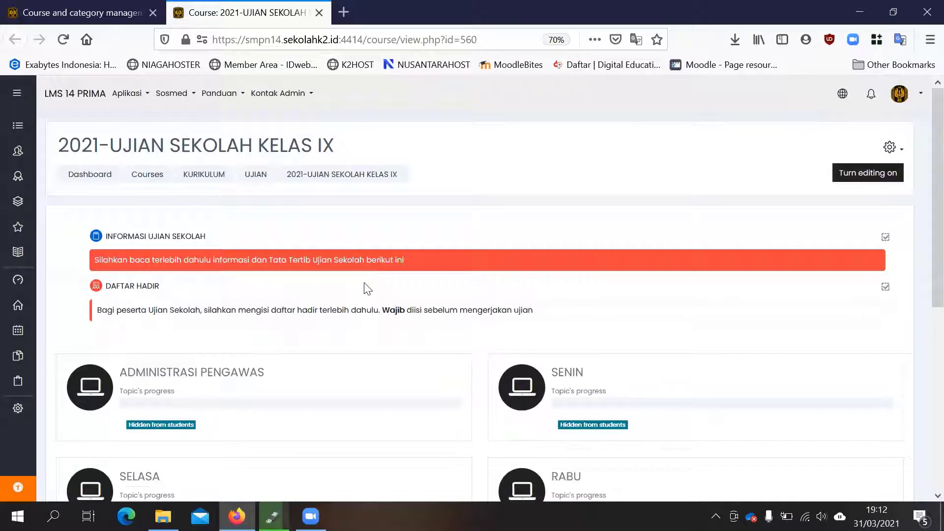
- Turn on editing for the 2021-UJIAN SEKOLAH KELAS IX course page
scroll(366, 289, "down", 2)
scroll(376, 283, "up", 2)
left_click(850, 174)
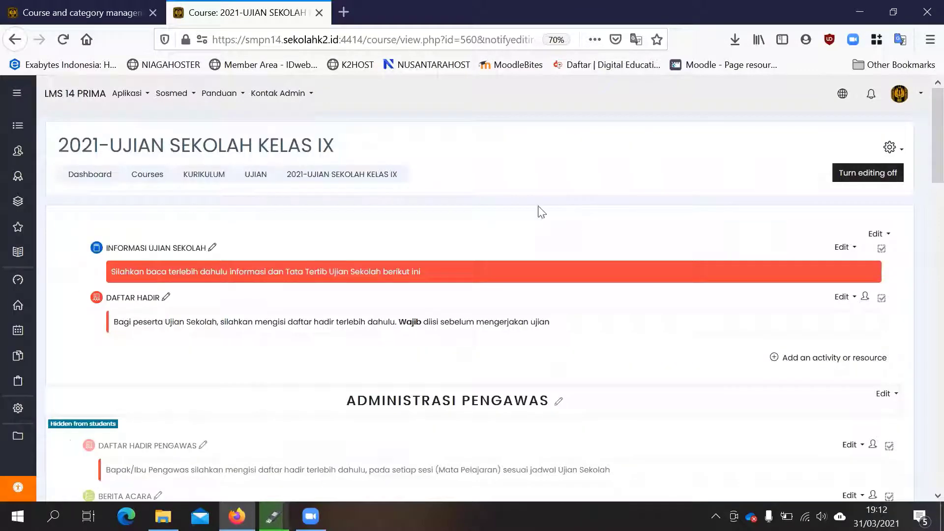
- Open the INFORMASI UJIAN SEKOLAH book and review the exam timetable in its JADWAL chapter
scroll(384, 201, "down", 2)
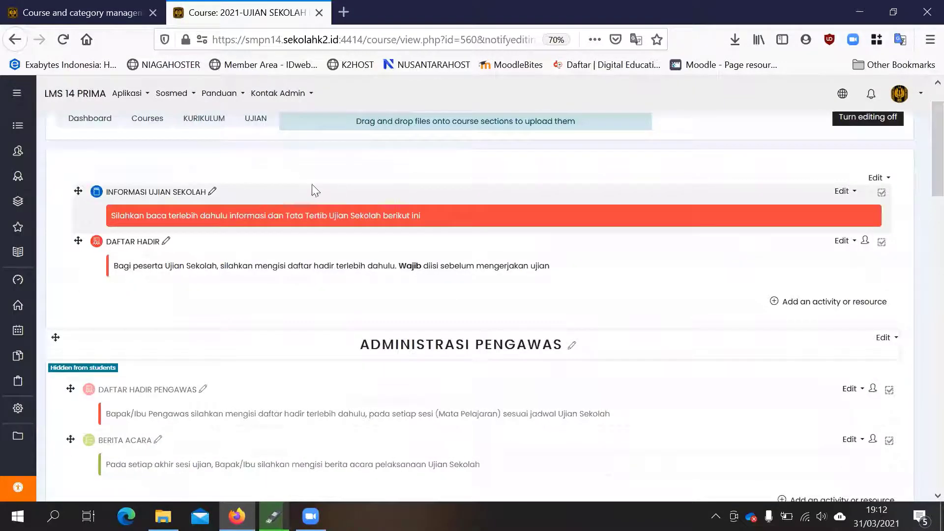
left_click(143, 195)
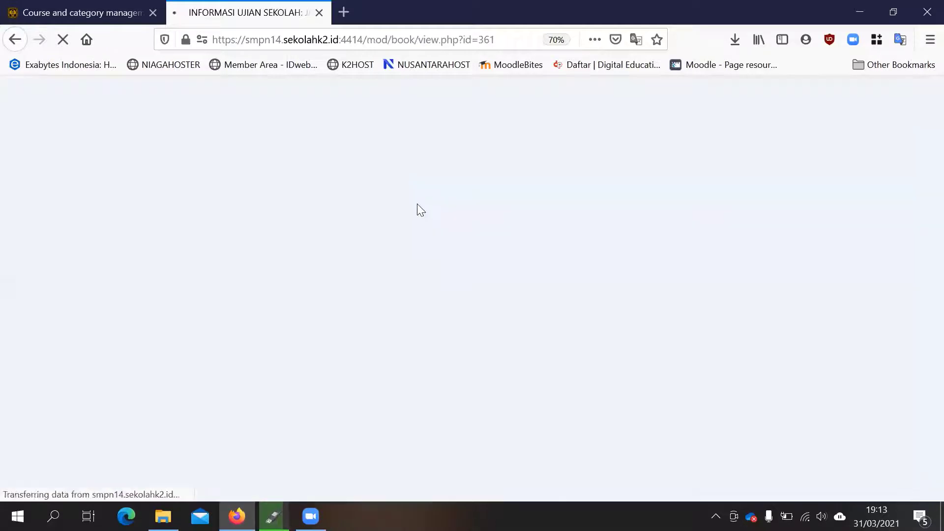
scroll(241, 271, "down", 3)
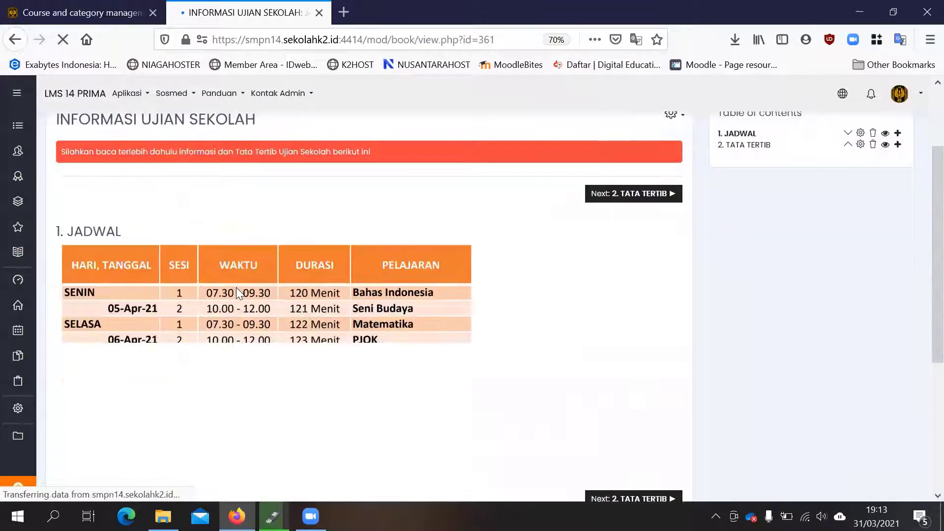
scroll(267, 283, "down", 2)
scroll(622, 287, "up", 4)
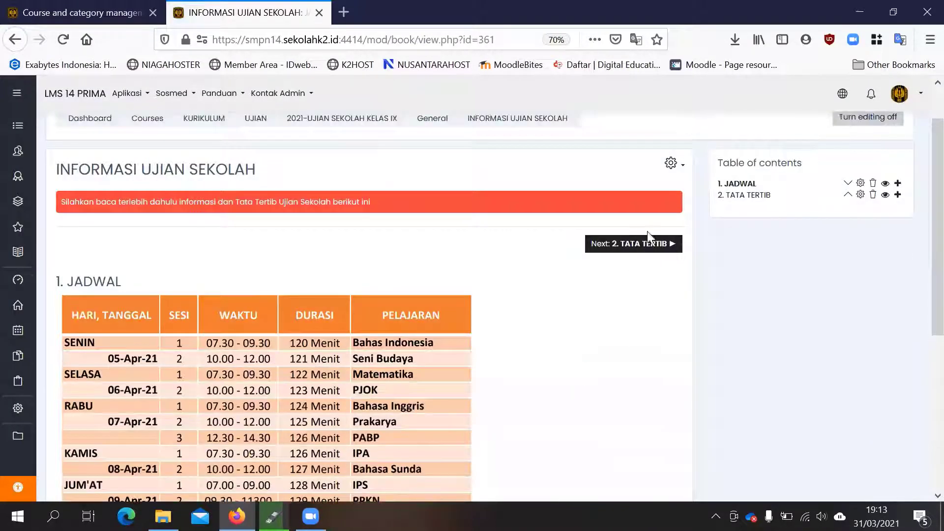
- Read the TATA TERTIB chapter of the book, and return to the course page
left_click(655, 244)
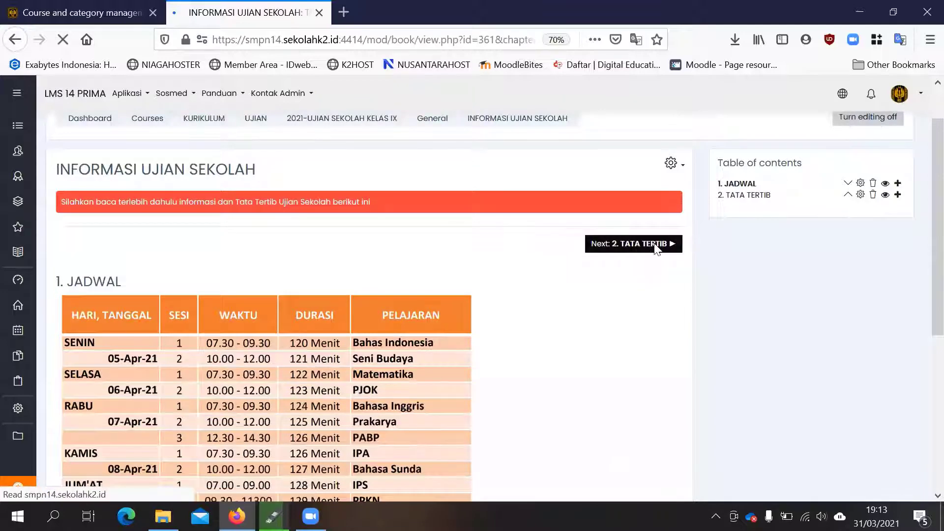
scroll(354, 324, "down", 5)
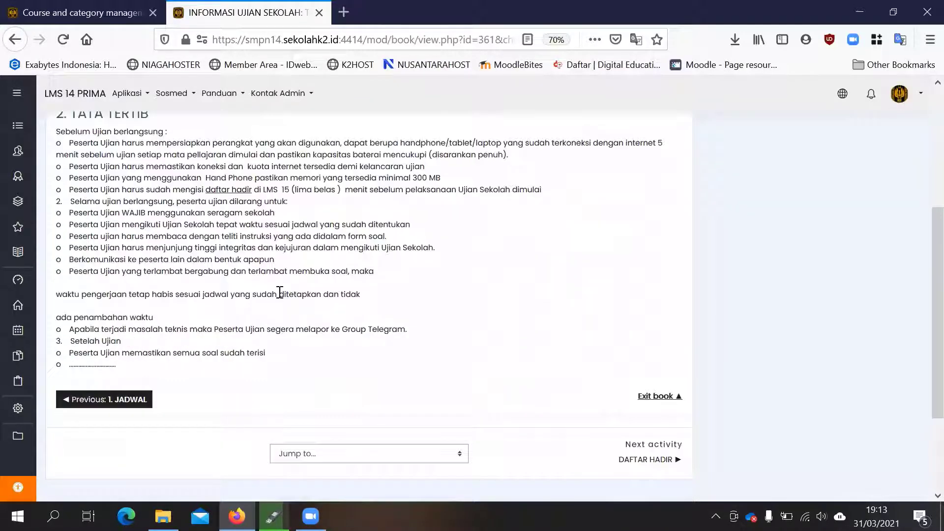
scroll(280, 293, "up", 2)
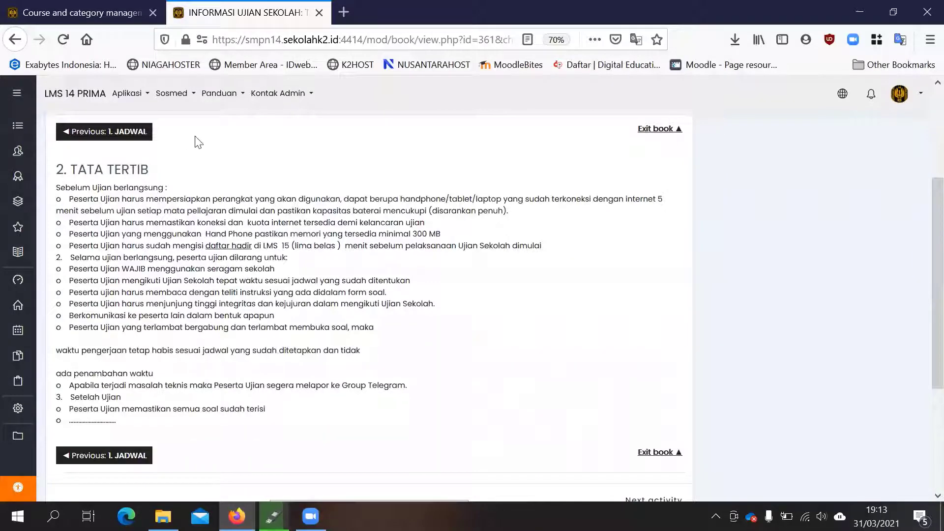
scroll(371, 245, "up", 3)
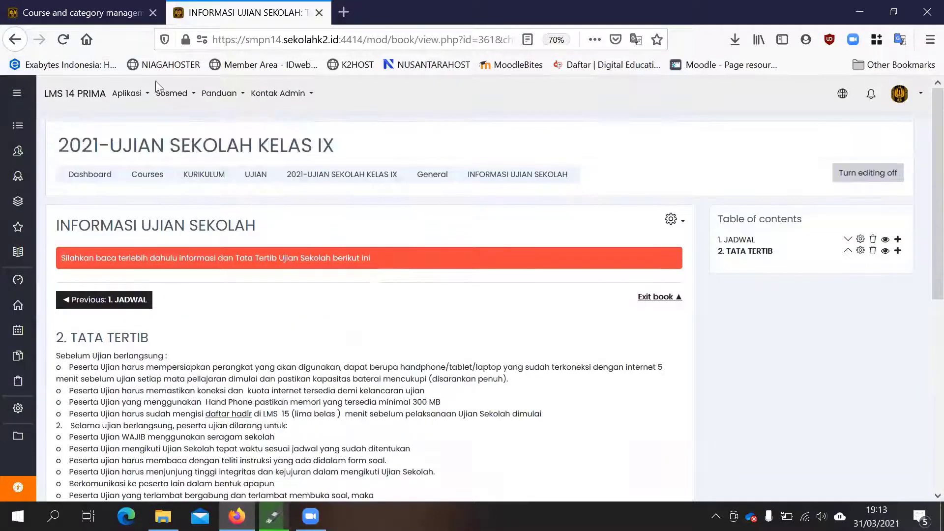
left_click(15, 40)
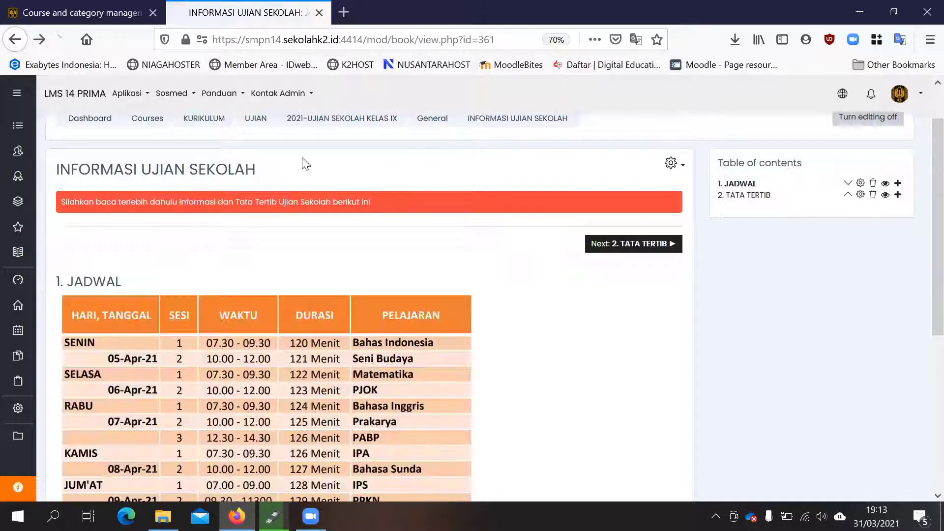
left_click(16, 44)
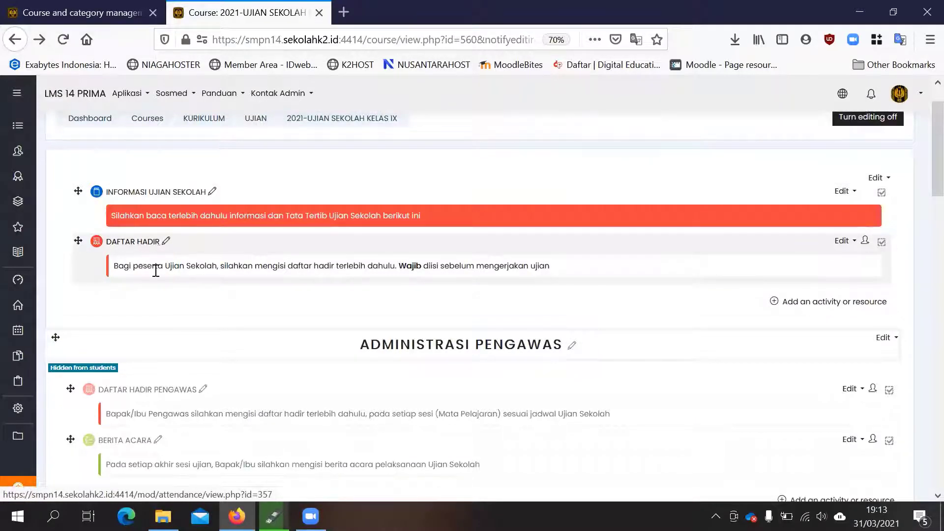
- Examine the course sections from the general information and ADMINISTRASI PENGAWAS through the daily exam topics SENIN to JUMAT
scroll(140, 256, "down", 10)
scroll(156, 345, "down", 10)
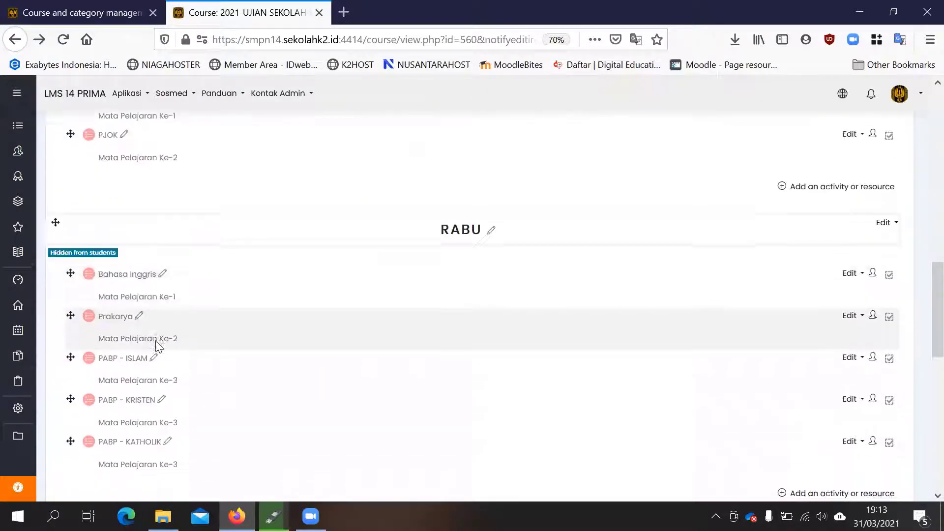
scroll(156, 345, "down", 3)
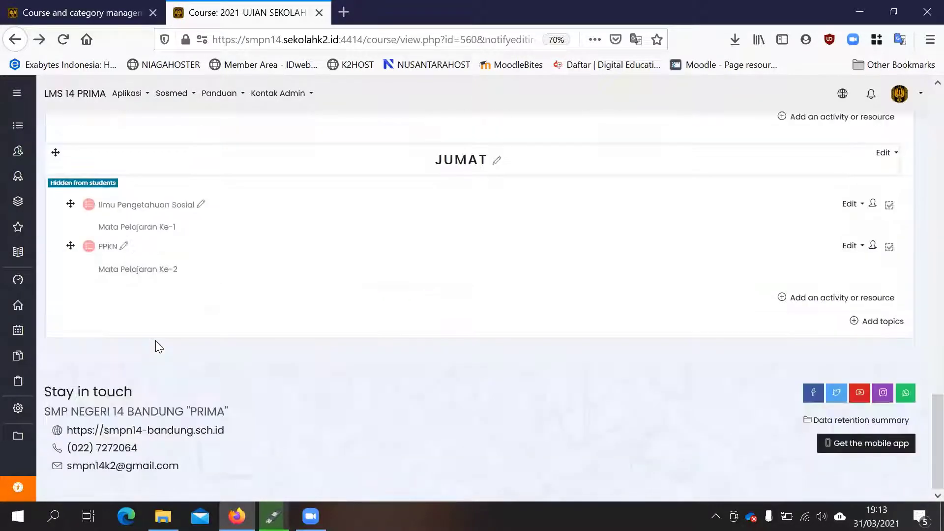
scroll(155, 342, "up", 12)
scroll(173, 310, "up", 10)
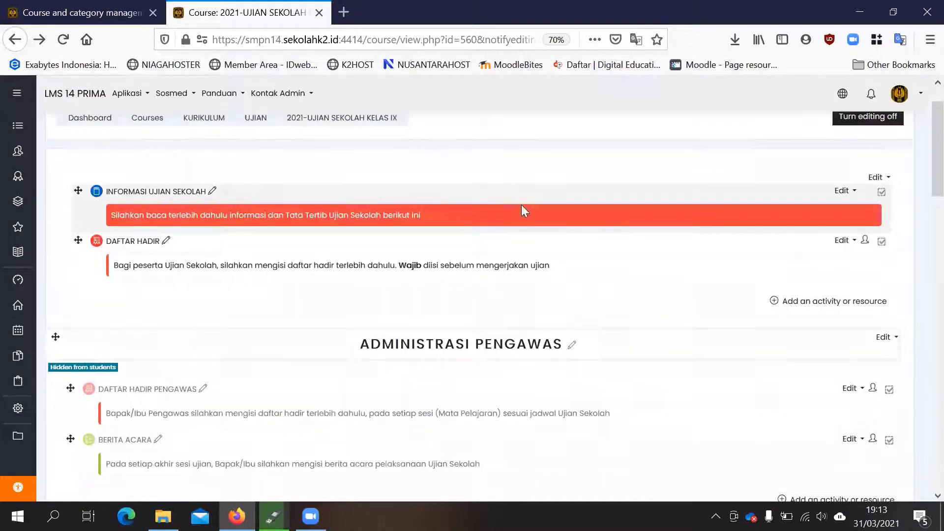
scroll(344, 261, "up", 1)
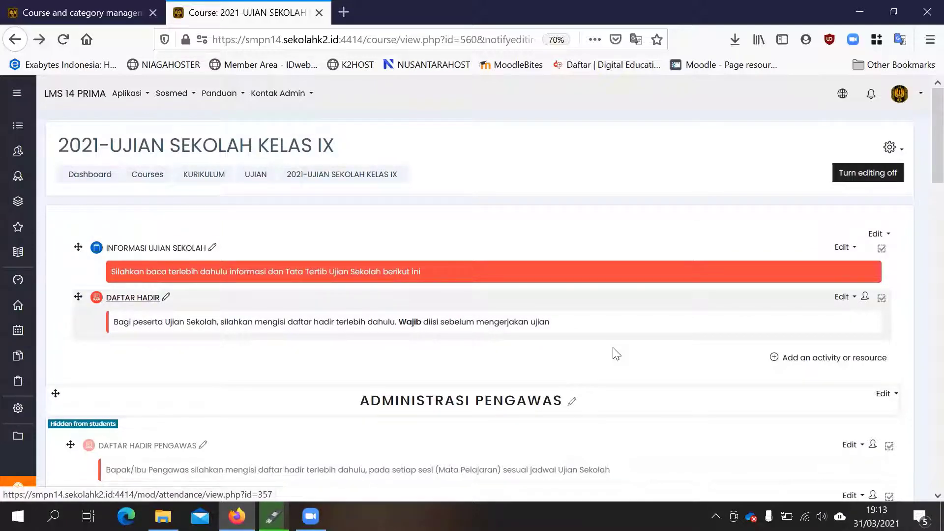
scroll(615, 353, "down", 1)
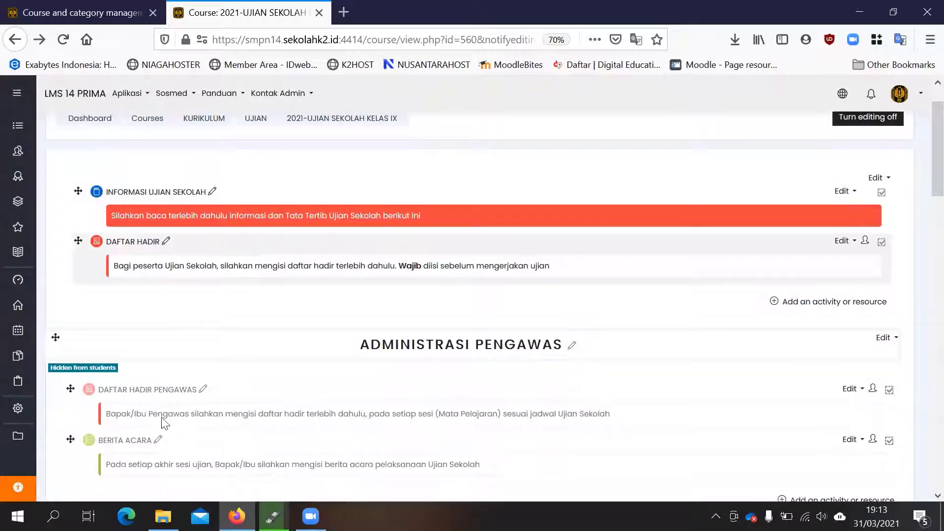
scroll(162, 421, "down", 4)
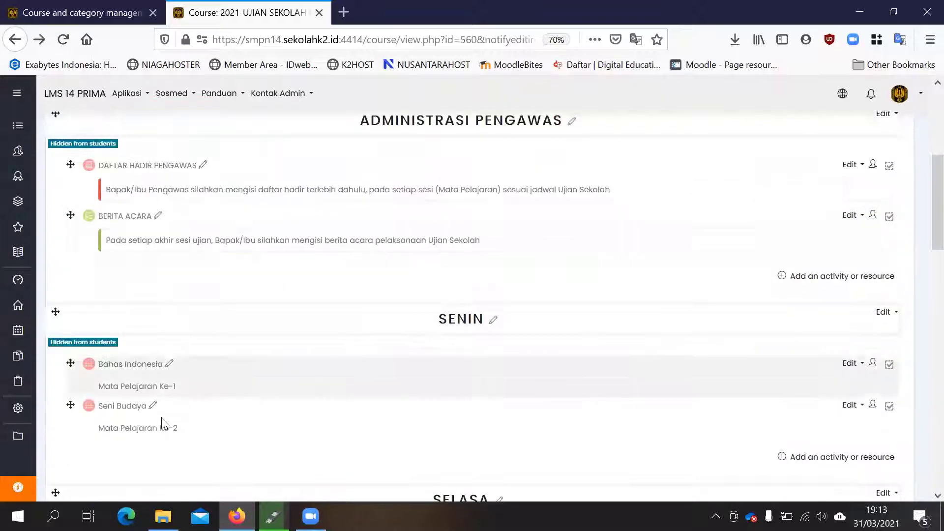
scroll(196, 209, "up", 2)
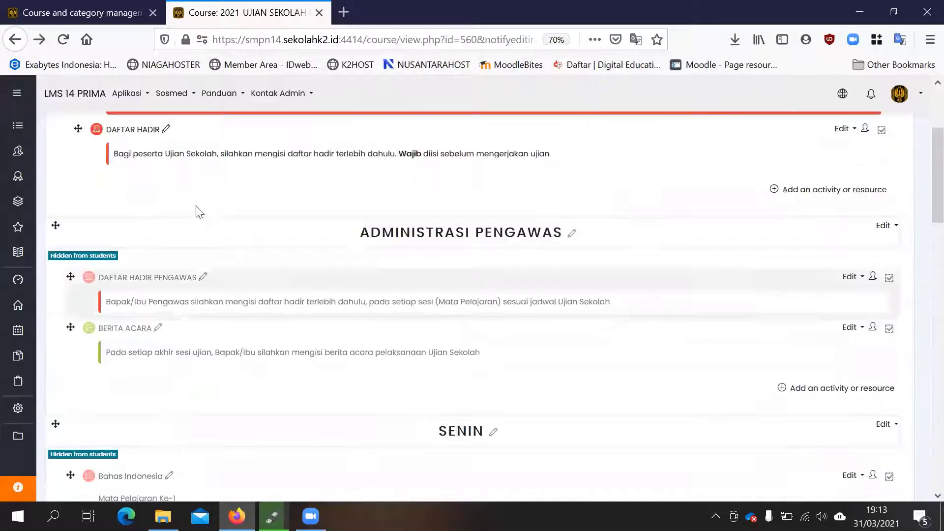
scroll(138, 190, "up", 1)
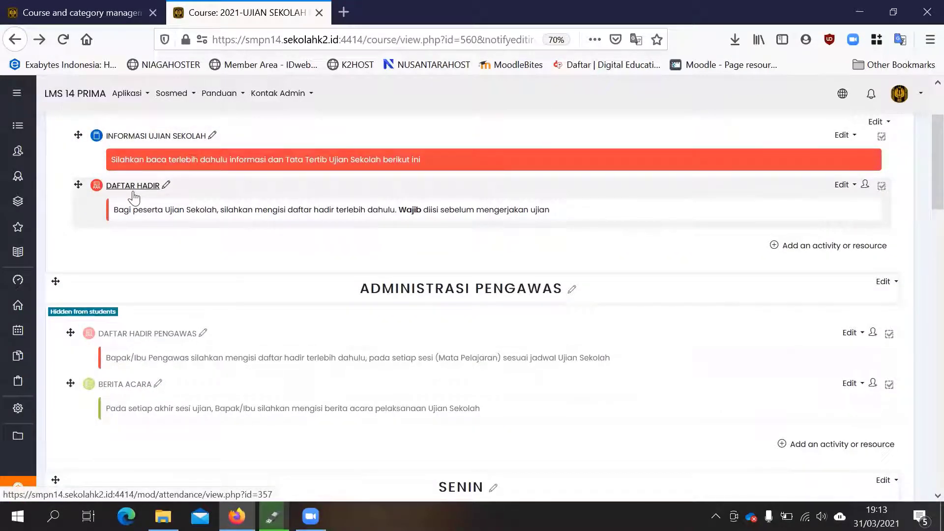
scroll(134, 197, "down", 3)
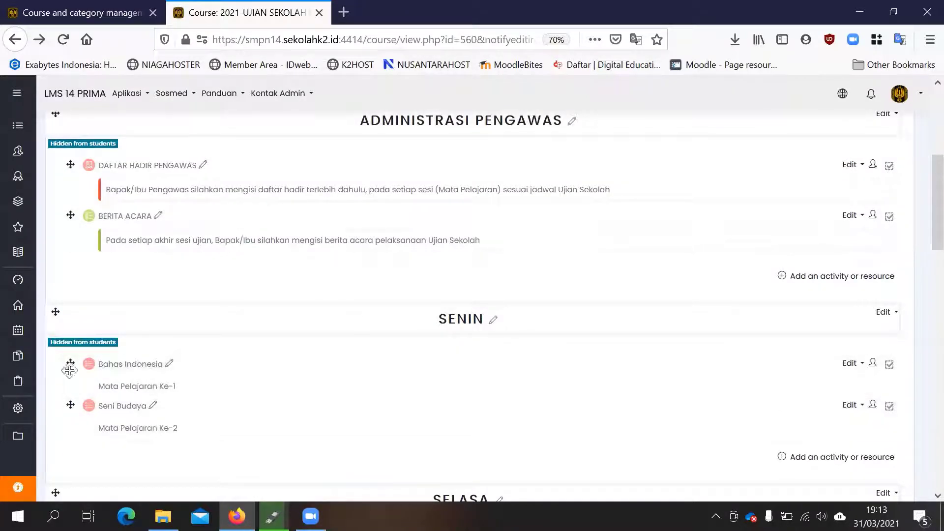
scroll(367, 352, "up", 1)
scroll(148, 307, "up", 4)
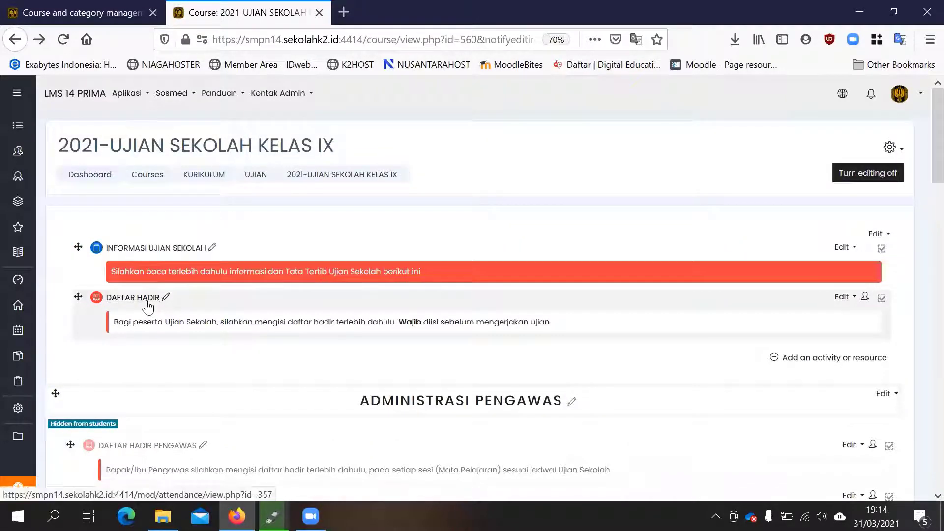
- Open the DAFTAR HADIR attendance activity for exam participants in the course's general section
scroll(249, 280, "down", 5)
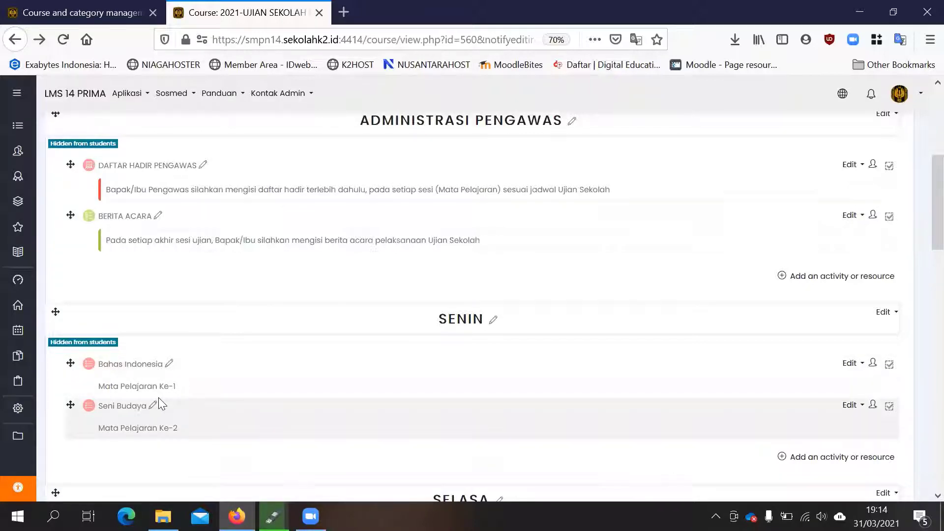
scroll(159, 397, "up", 1)
scroll(154, 408, "down", 1)
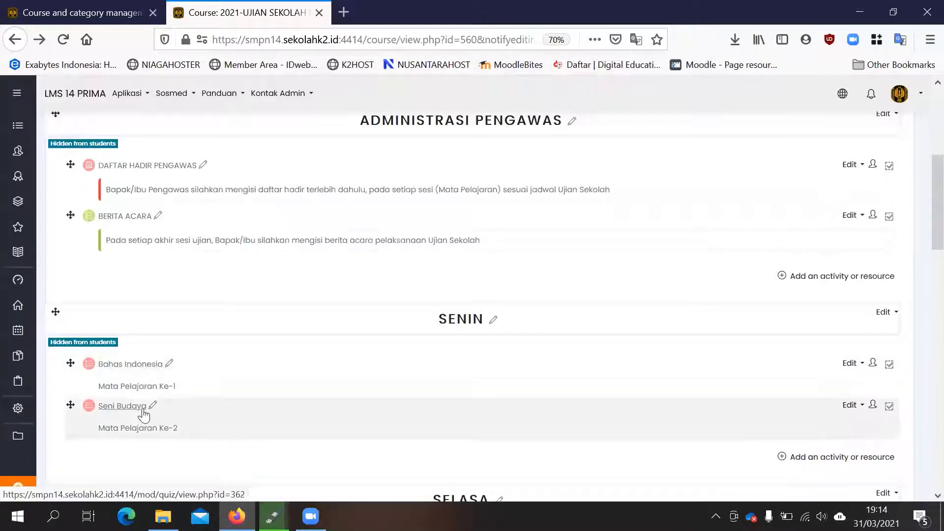
scroll(214, 354, "up", 5)
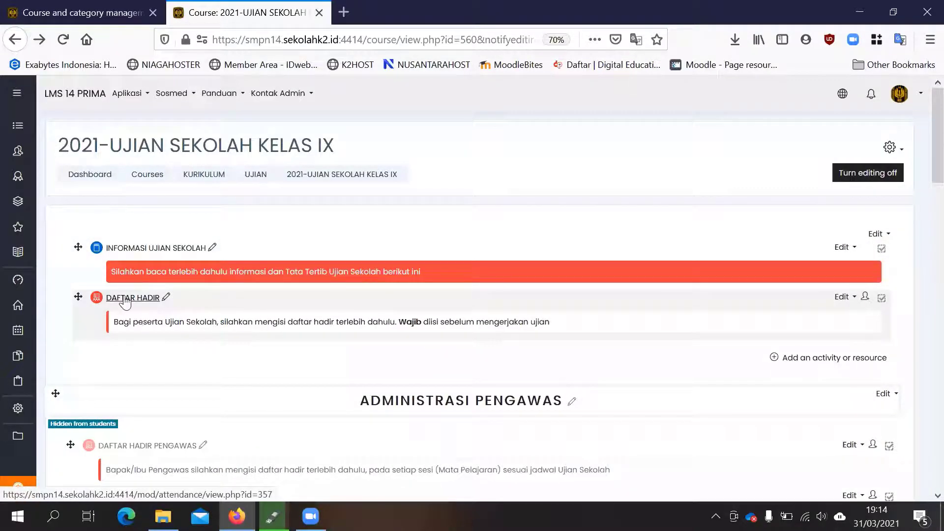
left_click(126, 299)
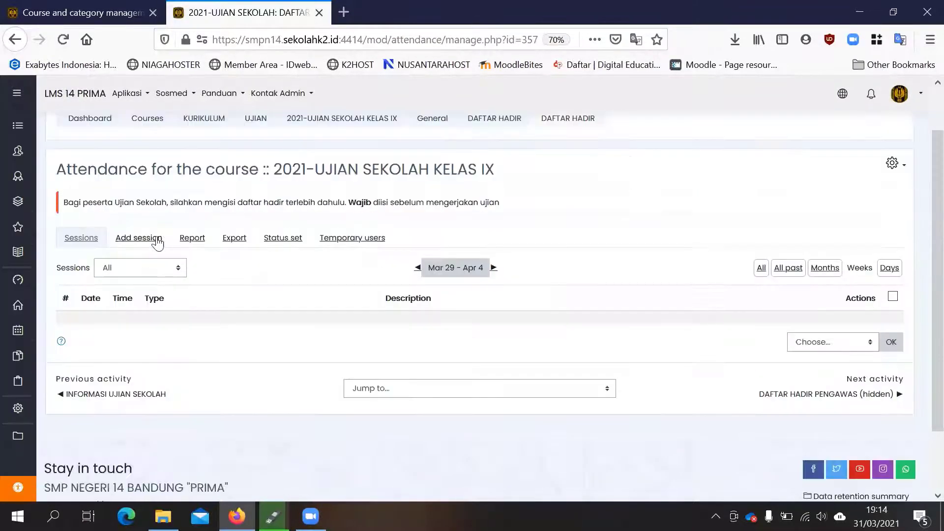
- Review the form for adding a session to the DAFTAR HADIR attendance activity, and return to the course's general section
left_click(157, 243)
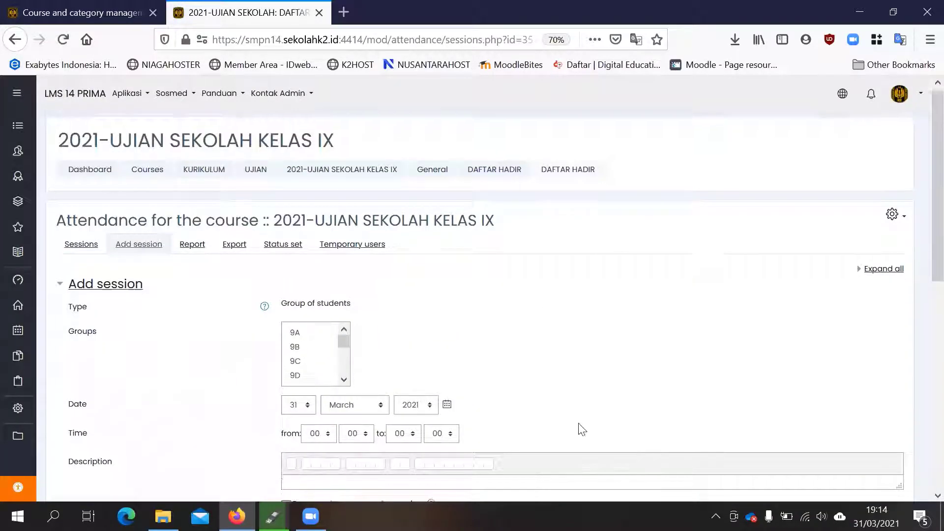
scroll(370, 177, "down", 1)
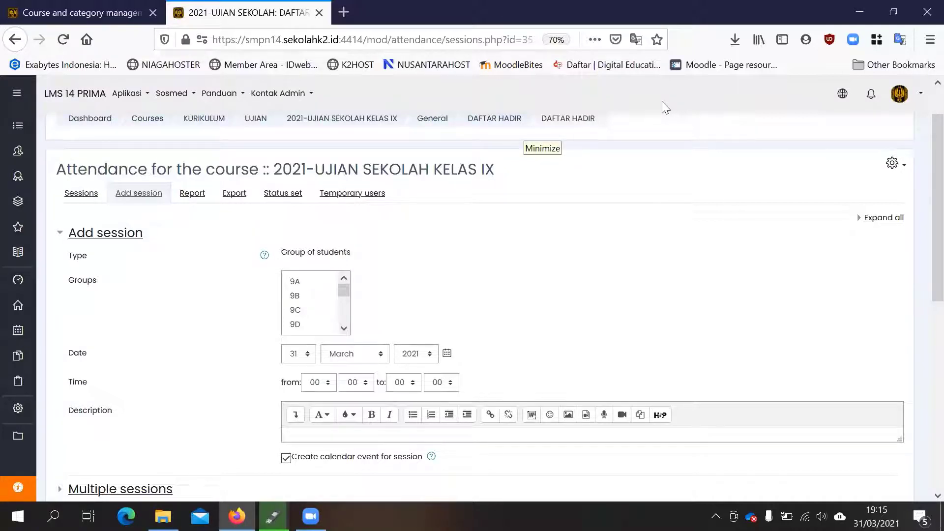
left_click(55, 12)
left_click(248, 12)
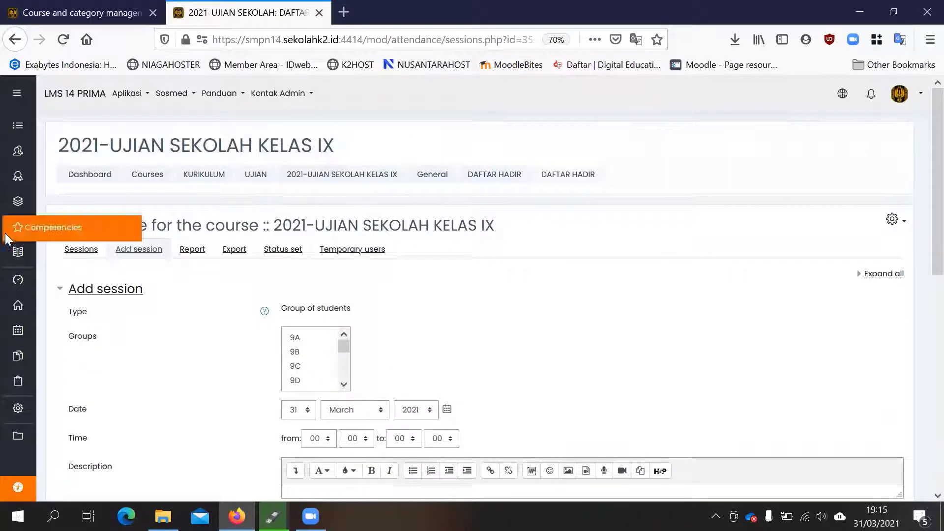
mouse_move(17, 125)
left_click(62, 155)
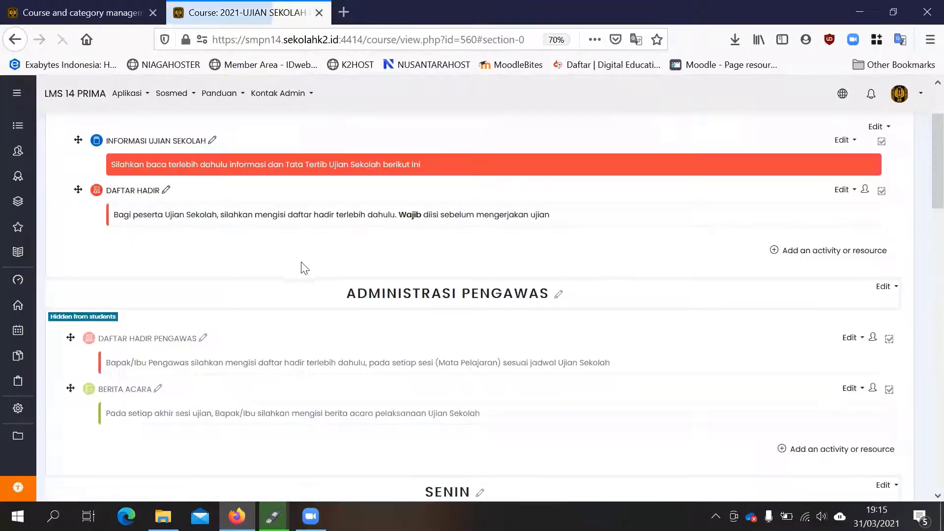
- Examine the course page from the participants' DAFTAR HADIR through ADMINISTRASI PENGAWAS to the SENIN exam subjects
scroll(301, 265, "down", 1)
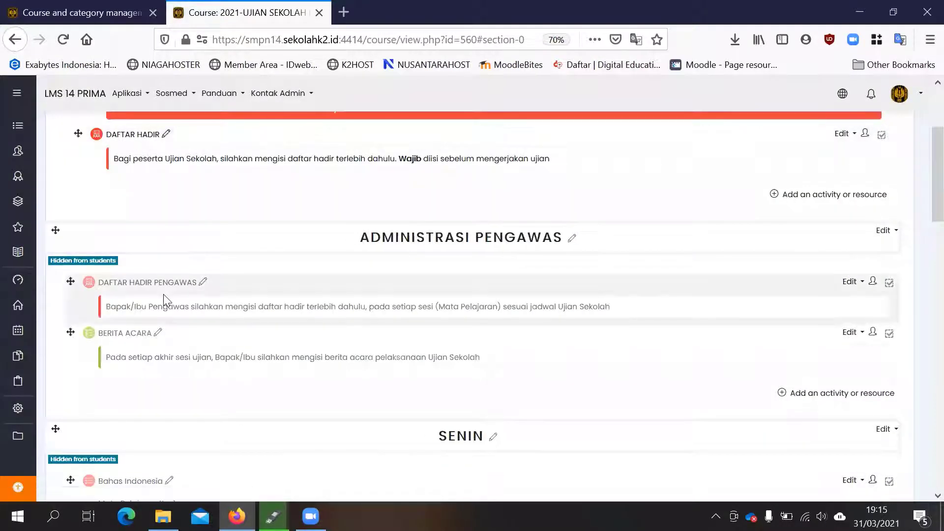
scroll(179, 291, "down", 4)
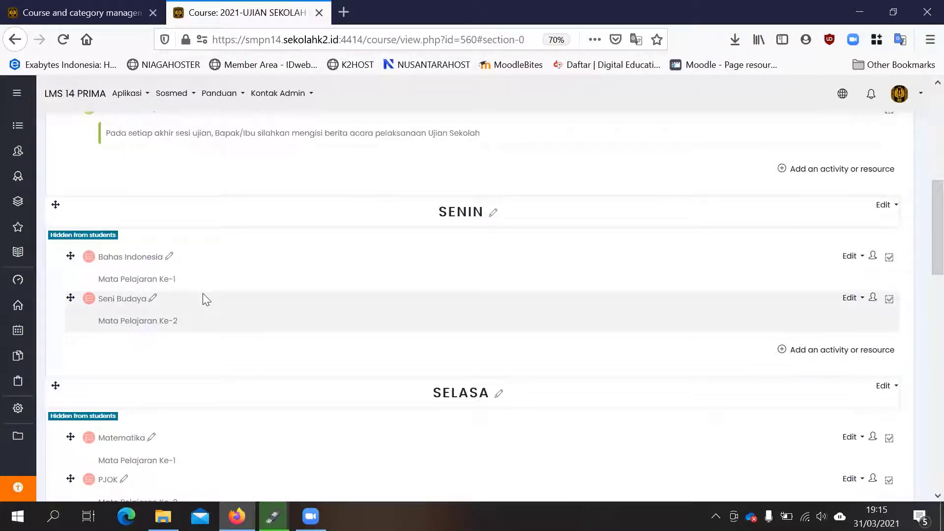
scroll(202, 294, "down", 2)
scroll(203, 291, "up", 2)
scroll(206, 295, "up", 5)
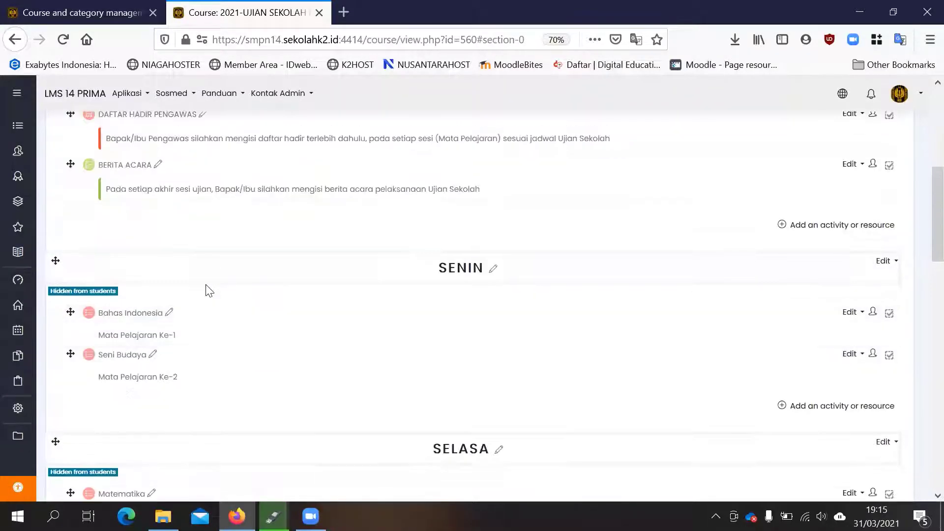
scroll(131, 213, "up", 1)
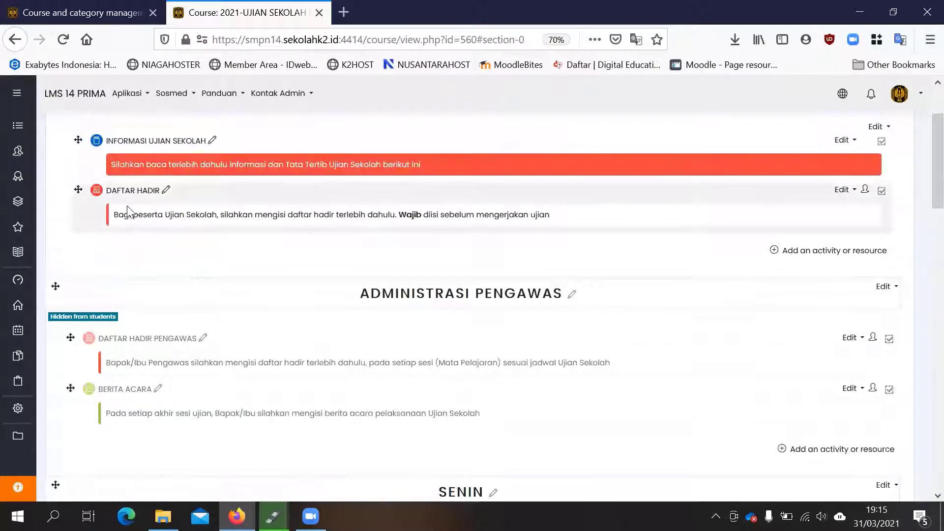
scroll(143, 344, "down", 5)
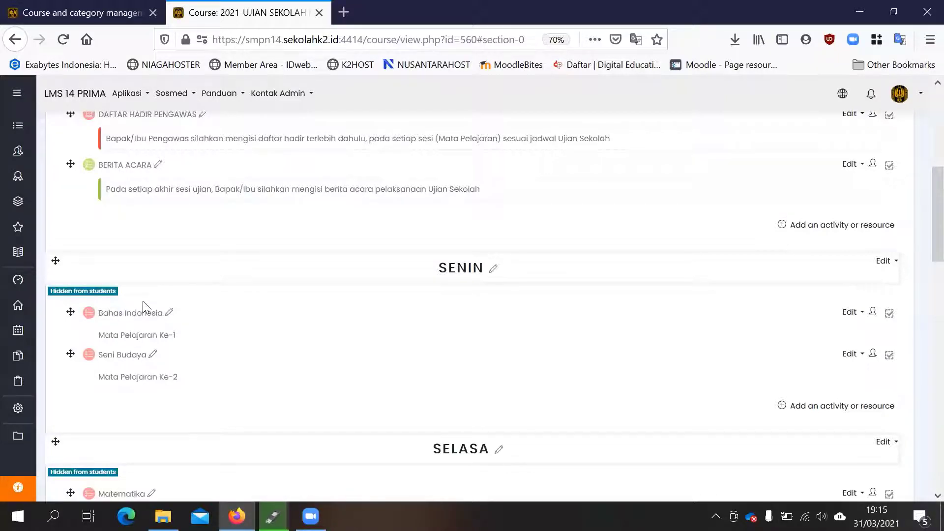
scroll(142, 301, "down", 1)
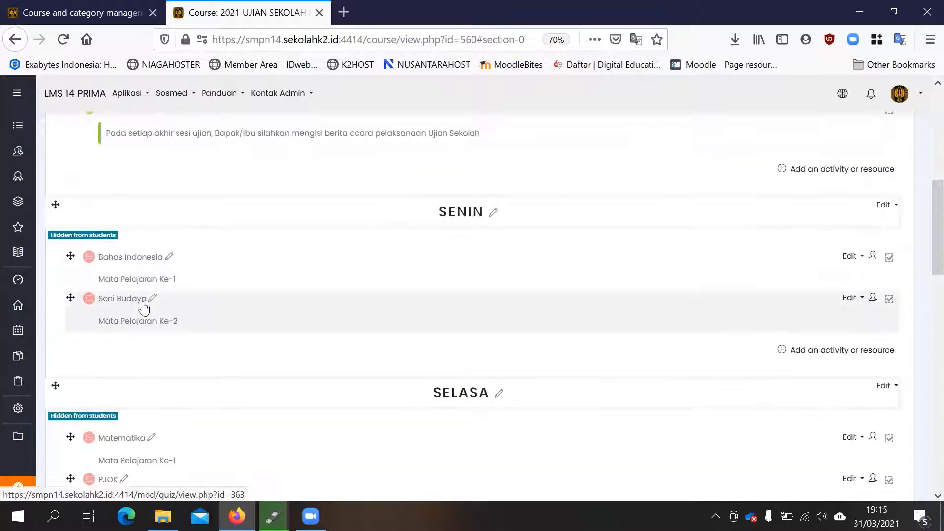
- Compare the participants' DAFTAR HADIR in the general section with the Bahas Indonesia and Seni Budaya exams under SENIN
scroll(143, 307, "up", 6)
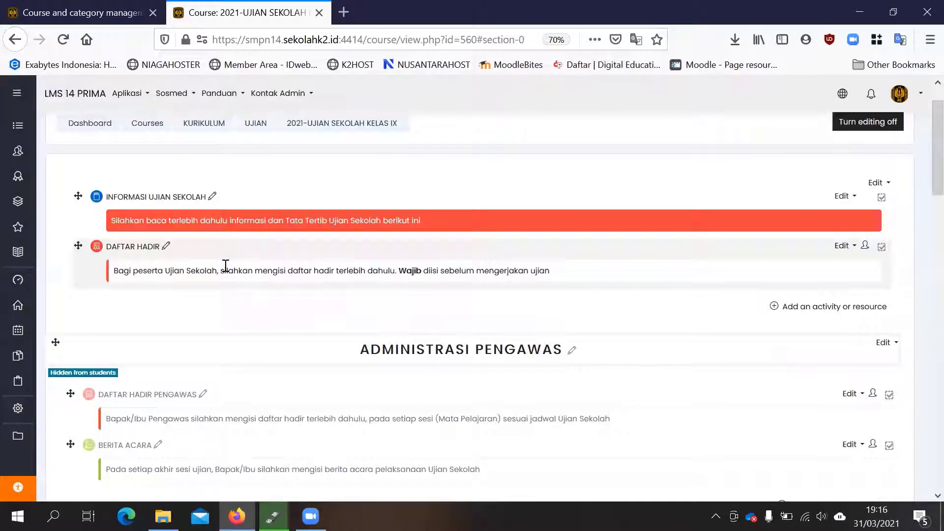
scroll(225, 266, "down", 5)
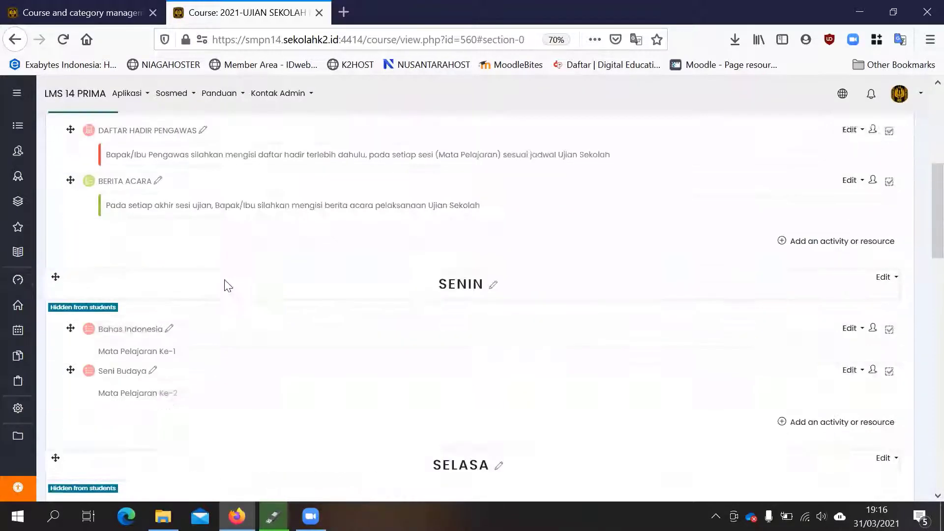
scroll(257, 244, "up", 4)
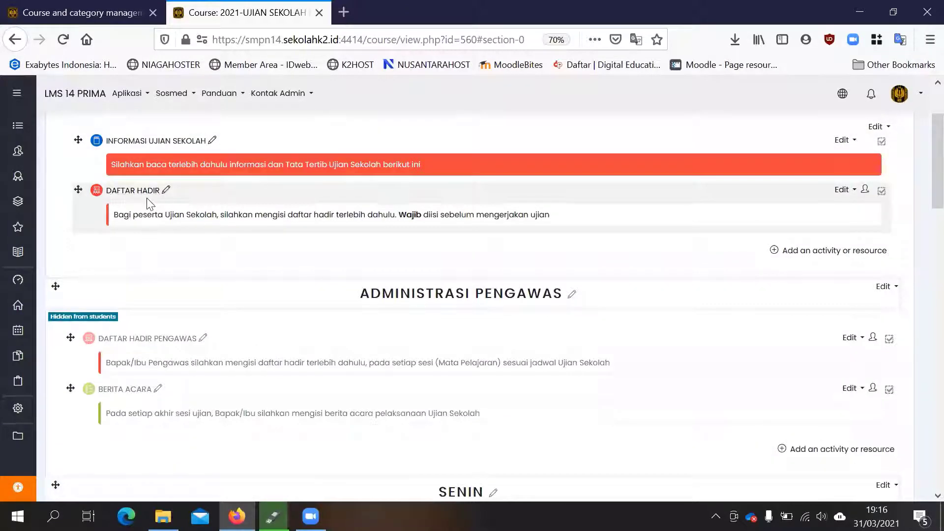
scroll(150, 204, "down", 2)
scroll(186, 292, "down", 2)
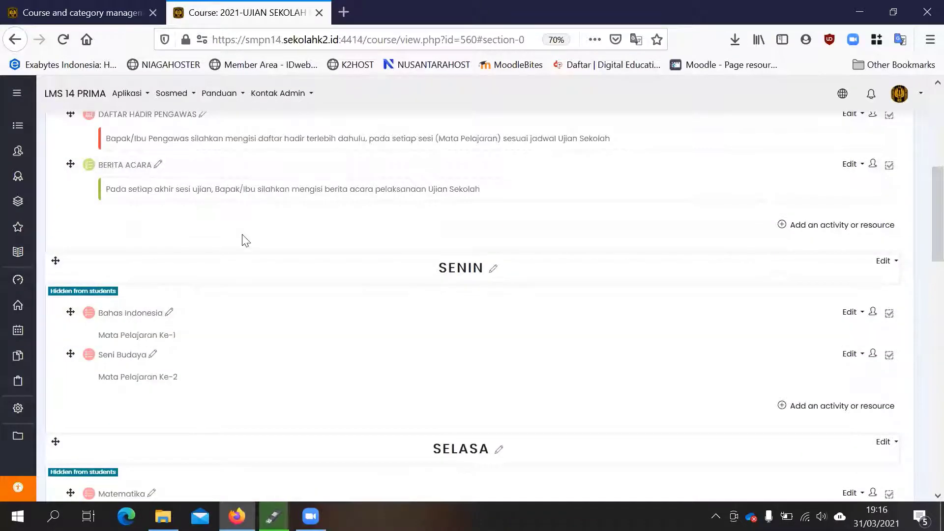
scroll(236, 231, "up", 3)
scroll(220, 213, "down", 3)
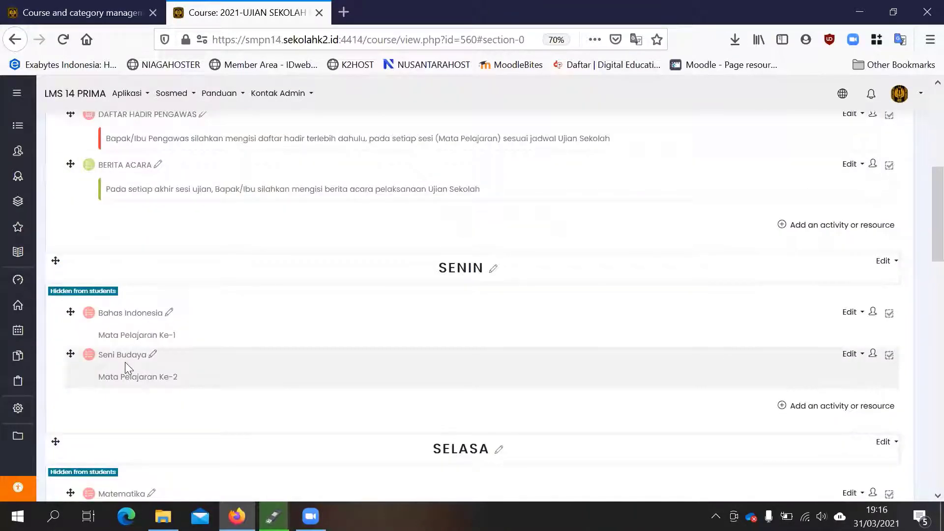
scroll(177, 309, "up", 4)
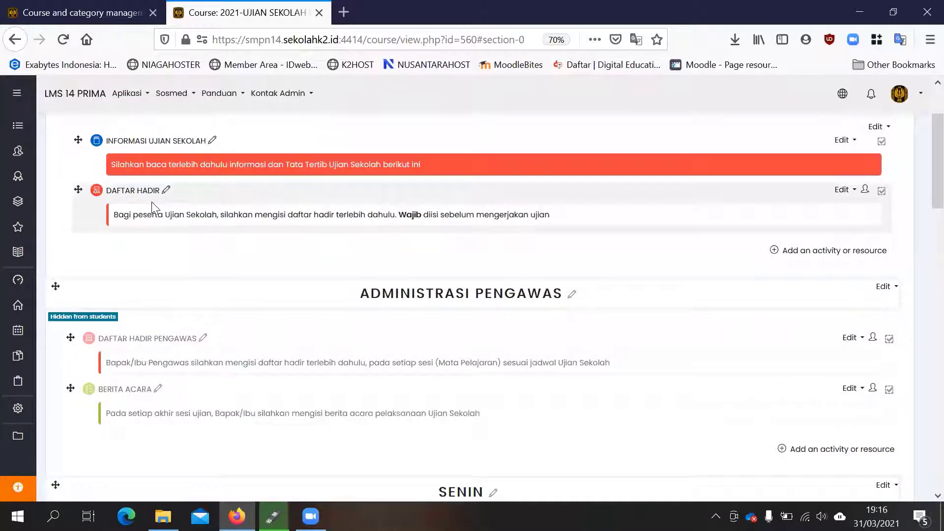
scroll(226, 211, "down", 2)
scroll(228, 211, "up", 1)
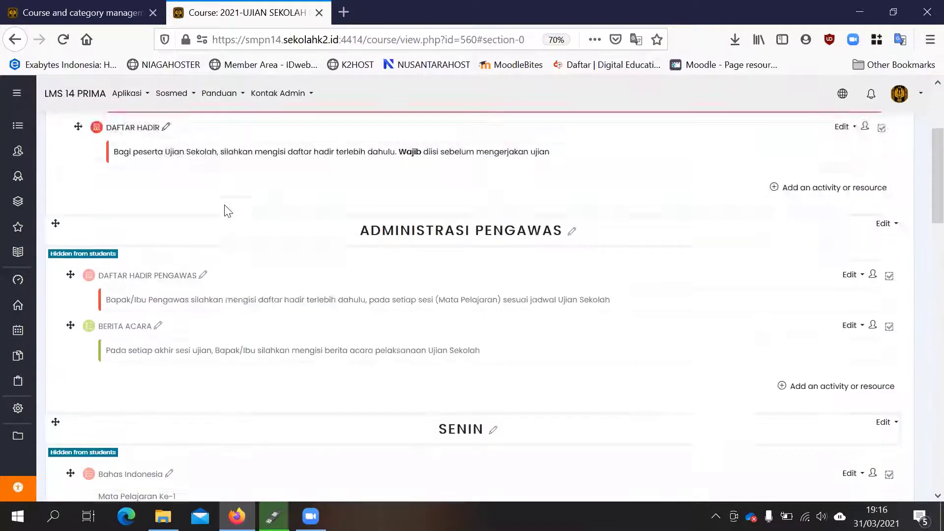
scroll(224, 211, "up", 1)
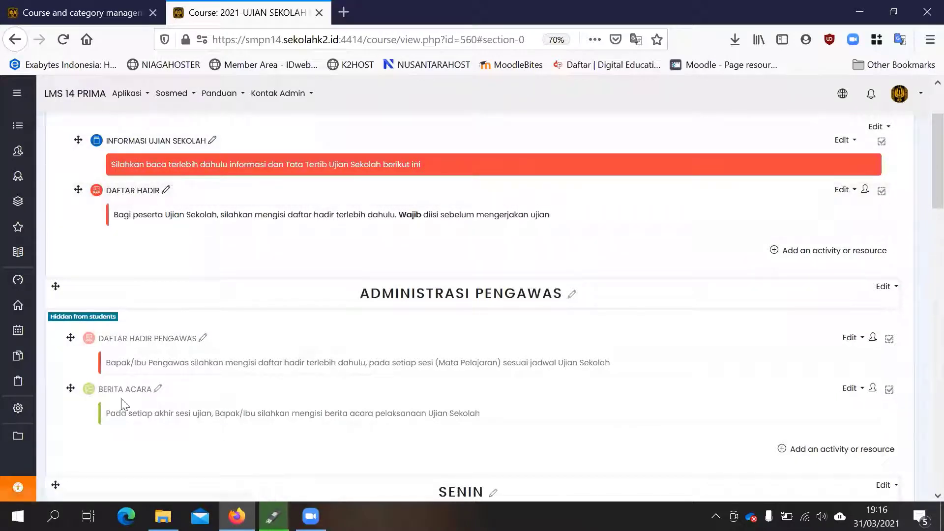
- Read the descriptions of DAFTAR HADIR PENGAWAS and BERITA ACARA in ADMINISTRASI PENGAWAS alongside the general section's activities
scroll(129, 354, "down", 2)
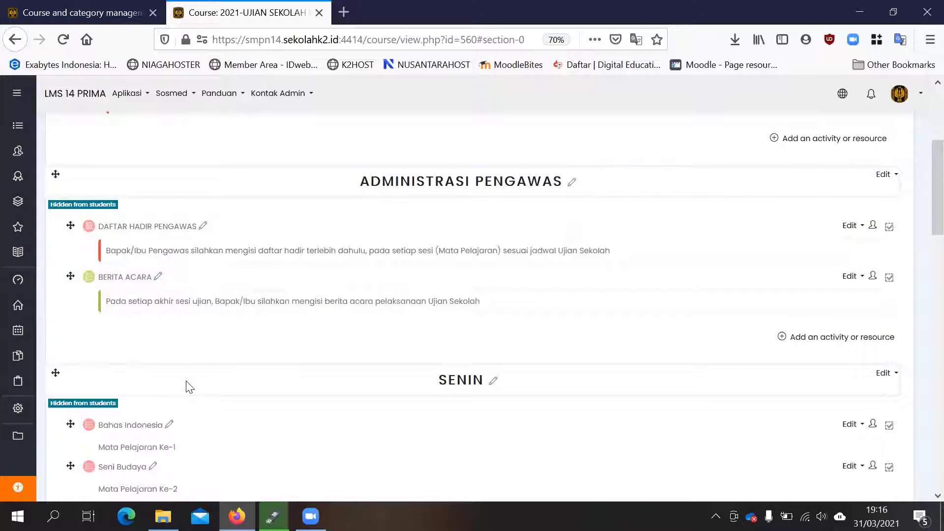
scroll(235, 362, "up", 1)
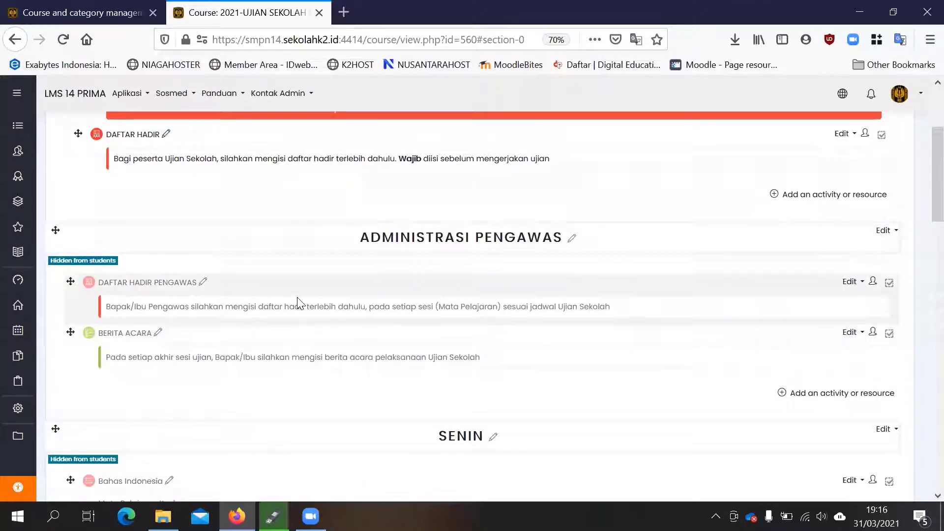
scroll(275, 275, "up", 3)
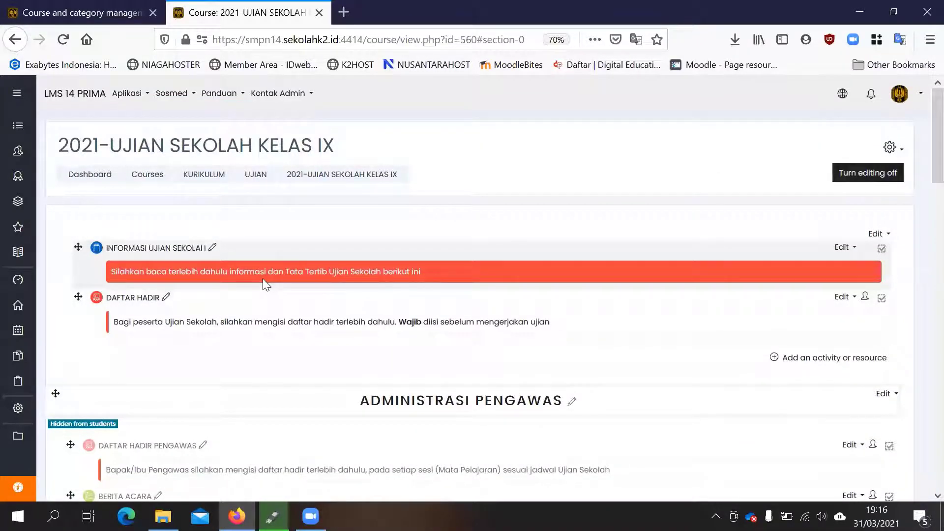
scroll(268, 280, "down", 2)
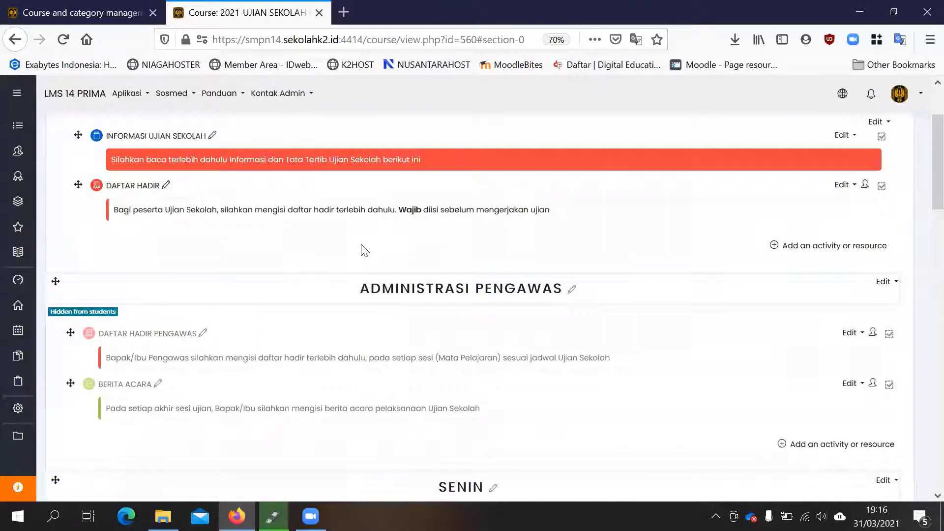
scroll(365, 250, "down", 1)
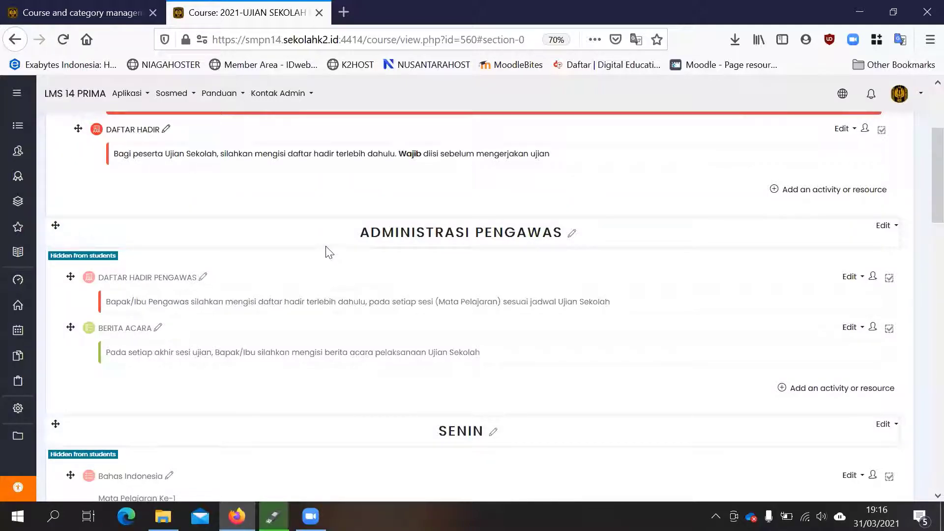
scroll(372, 233, "down", 1)
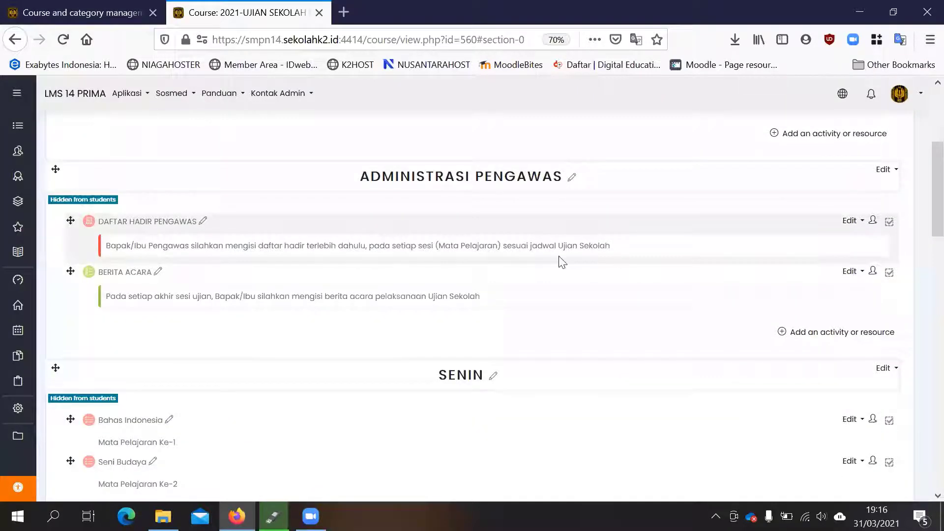
scroll(560, 256, "up", 4)
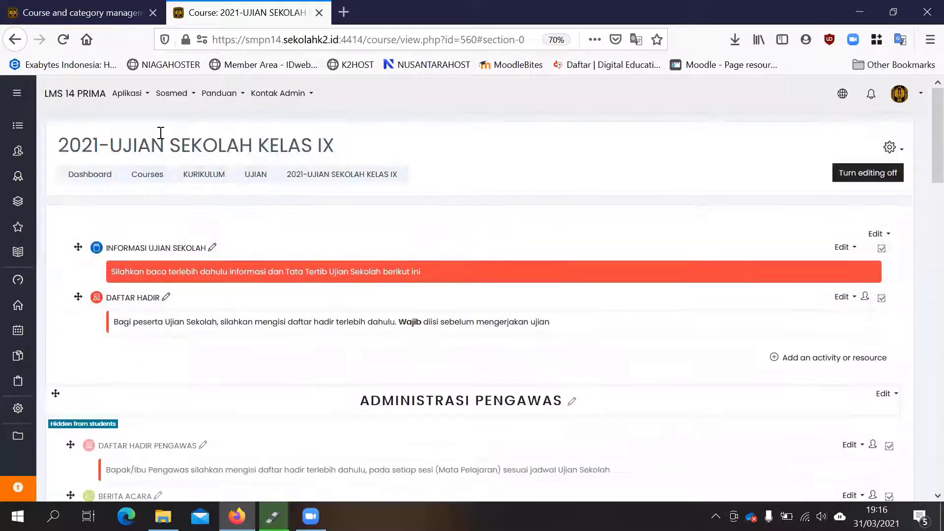
scroll(333, 150, "down", 1)
scroll(335, 153, "down", 5)
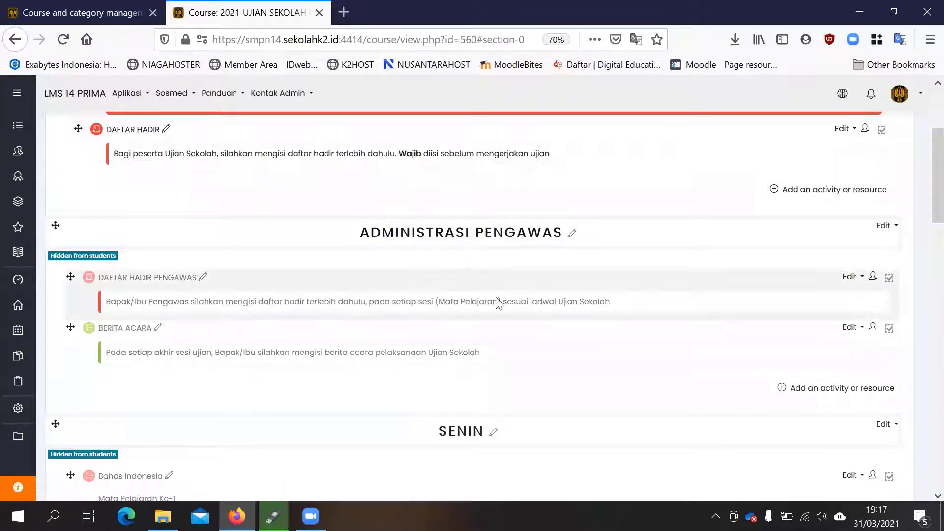
scroll(513, 274, "down", 2)
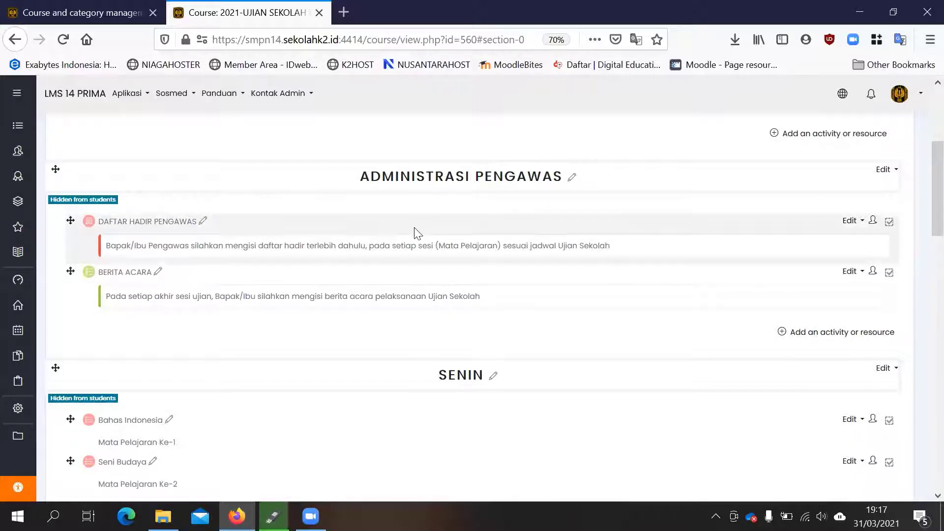
scroll(417, 232, "up", 2)
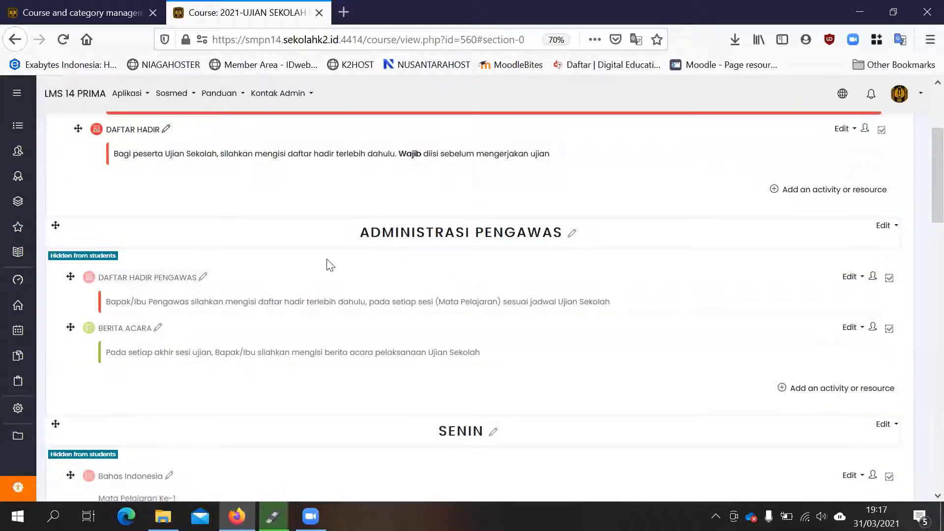
scroll(327, 263, "down", 2)
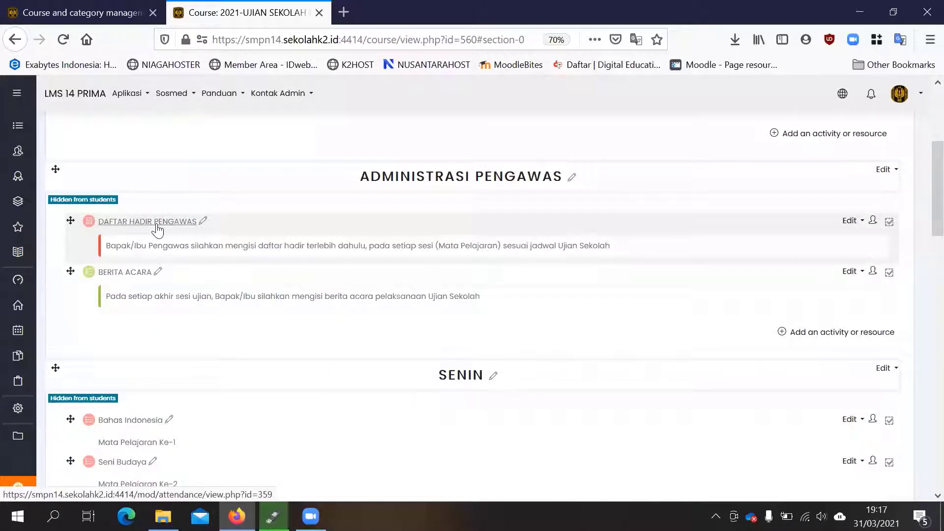
scroll(270, 268, "up", 4)
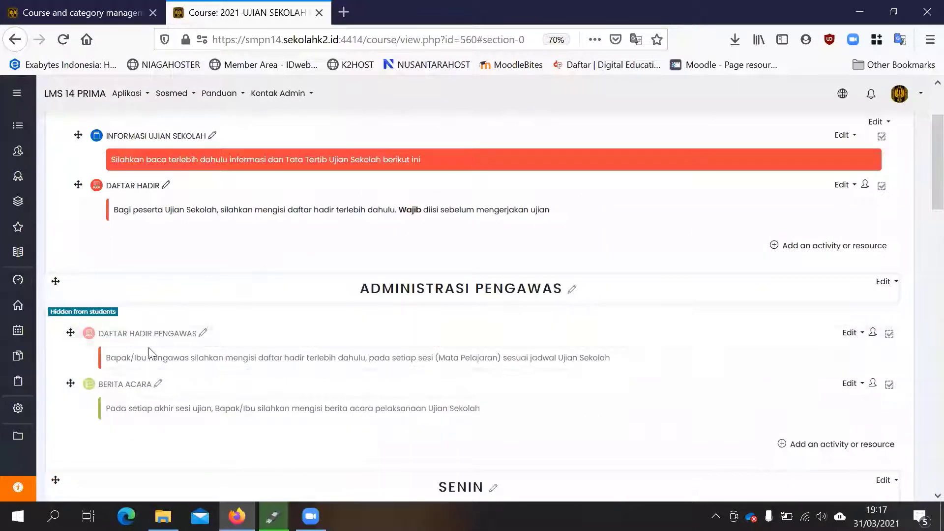
scroll(374, 300, "up", 1)
scroll(373, 299, "up", 3)
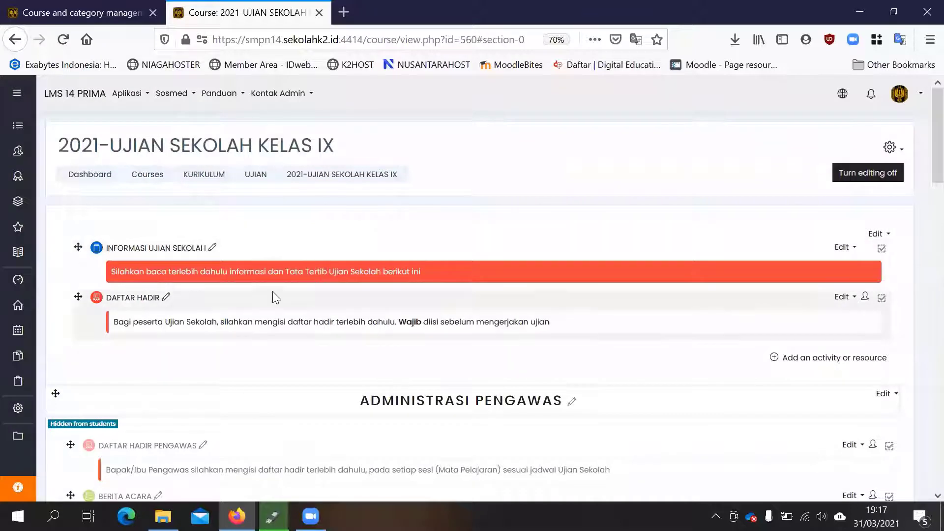
scroll(274, 297, "down", 6)
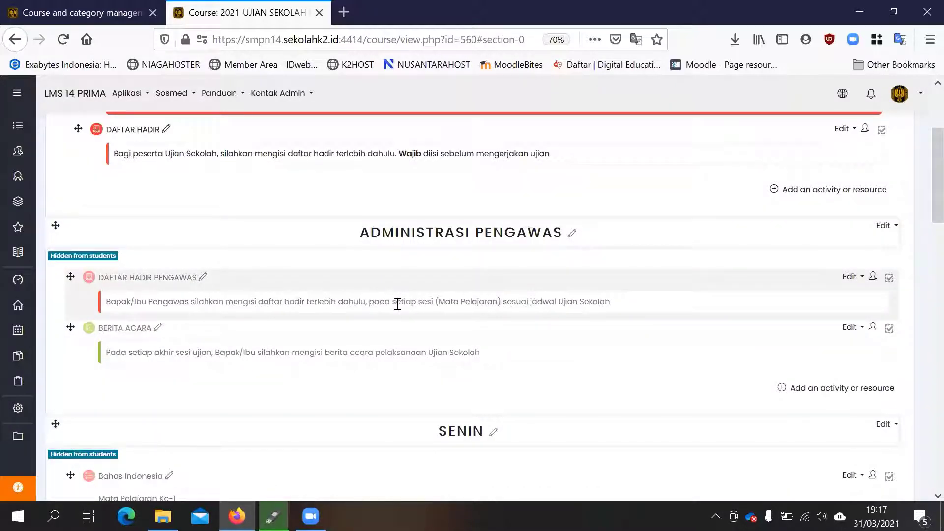
- Check the UJIAN category in course and category management, and return to the beginning of the 2021-UJIAN SEKOLAH KELAS IX course page
left_click(40, 13)
scroll(732, 190, "up", 10)
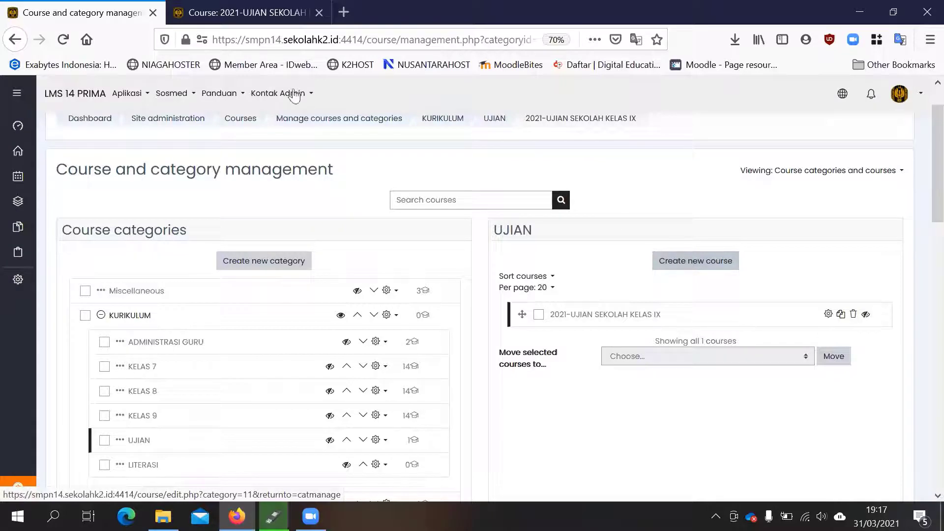
left_click(243, 12)
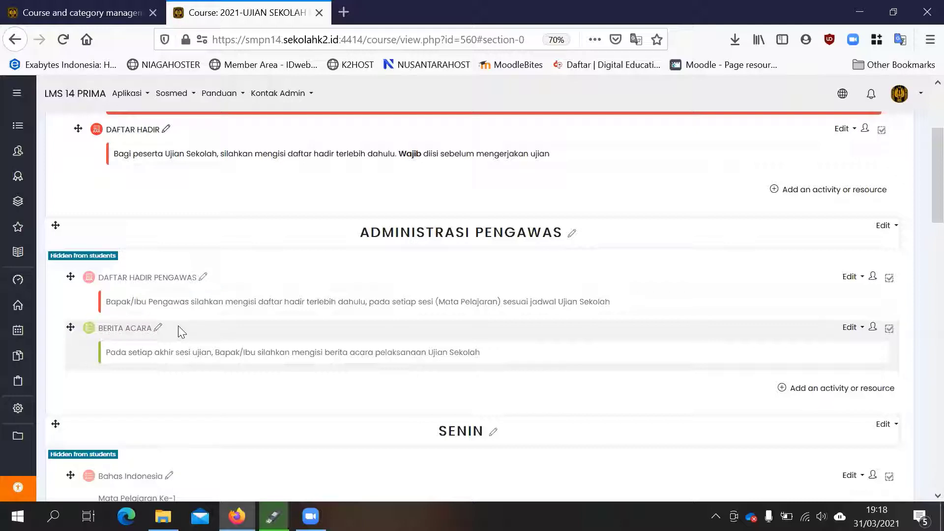
scroll(305, 276, "up", 3)
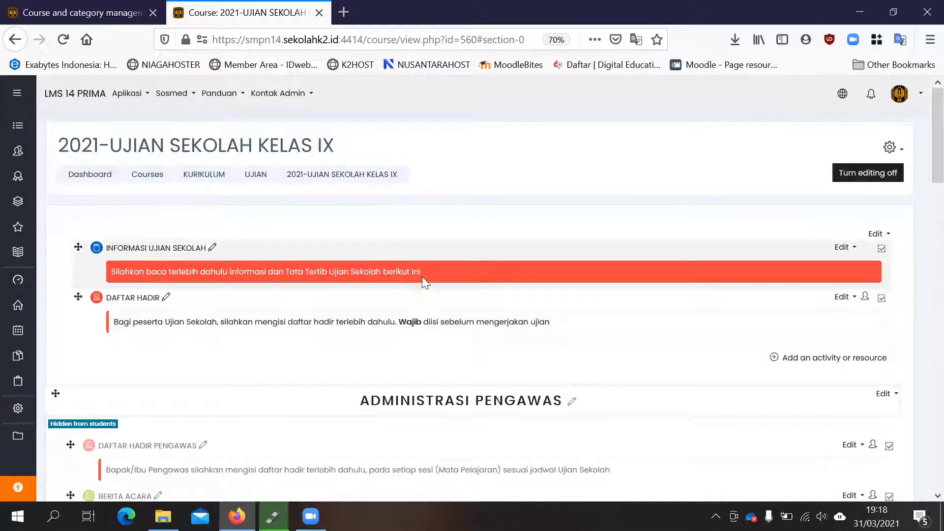
- Examine the course page from INFORMASI UJIAN SEKOLAH through ADMINISTRASI PENGAWAS to the SENIN exams
scroll(436, 274, "down", 2)
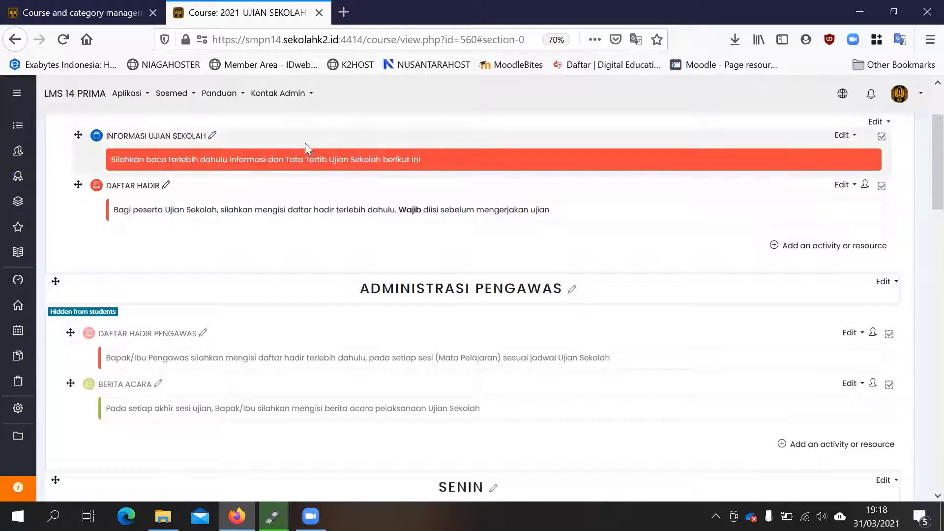
scroll(179, 236, "down", 1)
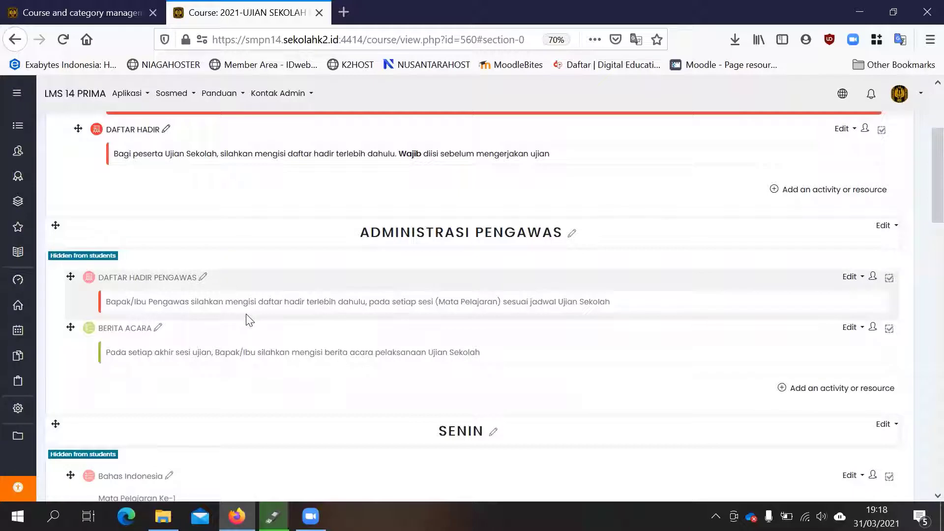
scroll(236, 315, "down", 2)
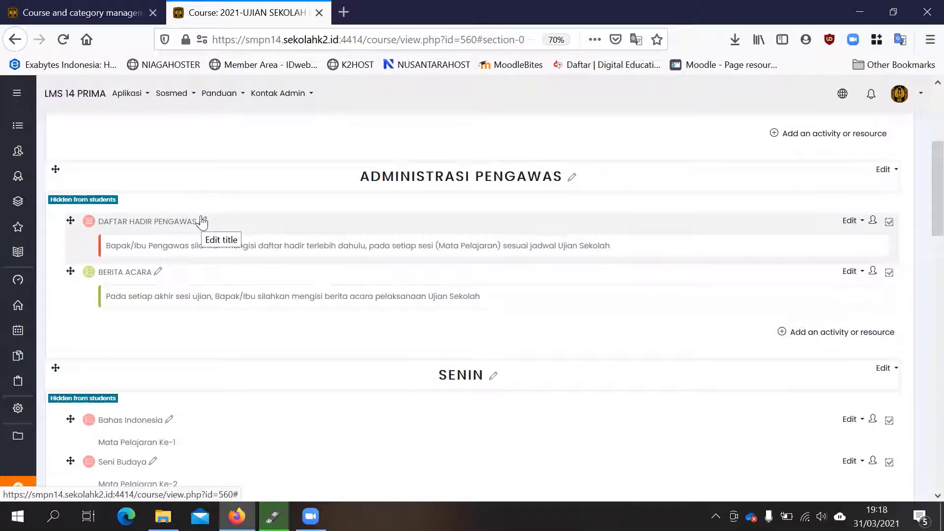
scroll(134, 386, "down", 1)
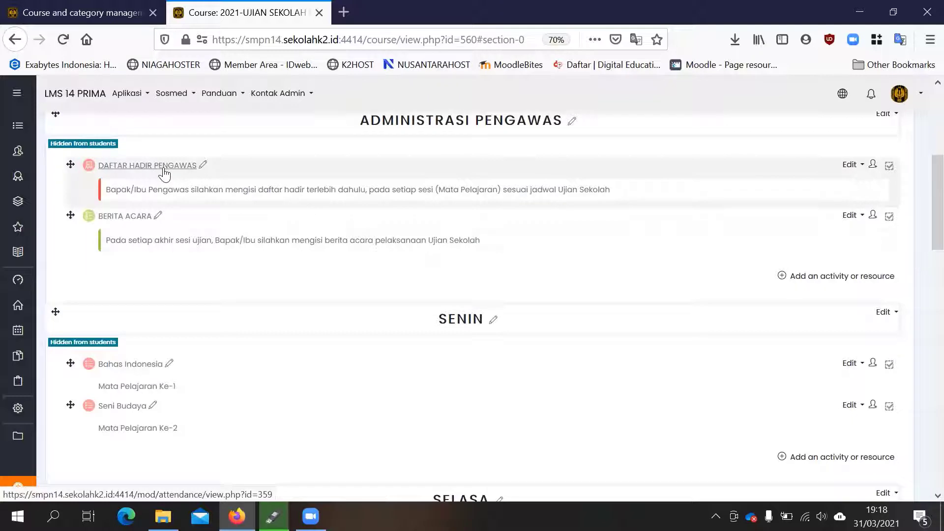
scroll(247, 205, "up", 1)
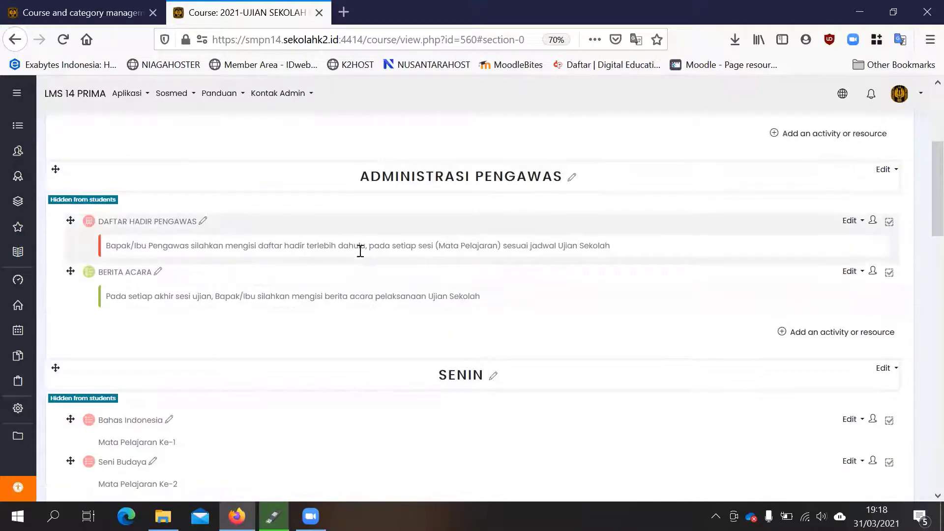
scroll(391, 252, "up", 1)
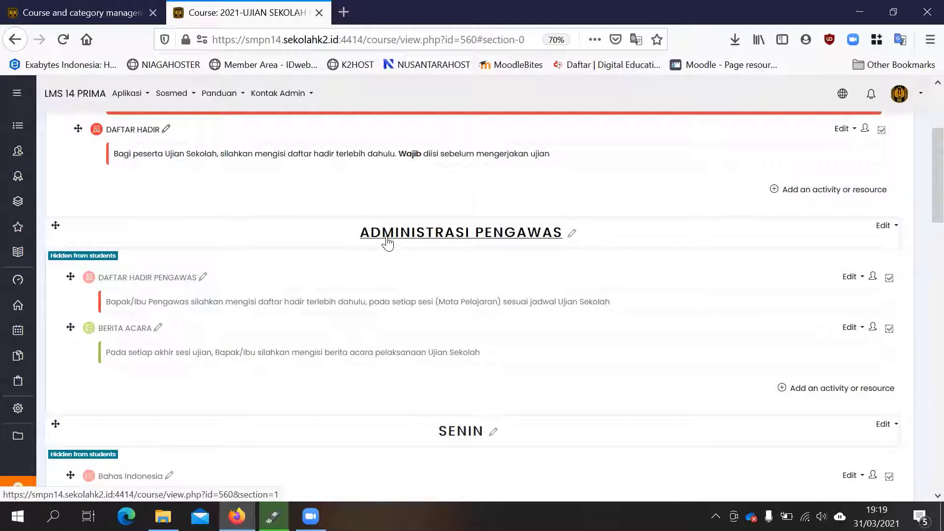
- Check the sessions page of the DAFTAR HADIR PENGAWAS attendance activity, and return to BERITA ACARA on the course page
left_click(155, 279)
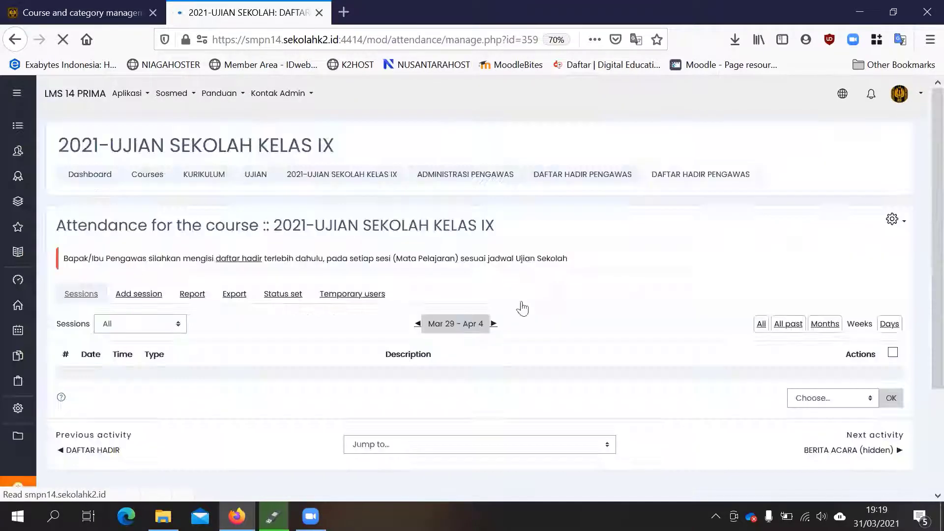
scroll(472, 295, "down", 2)
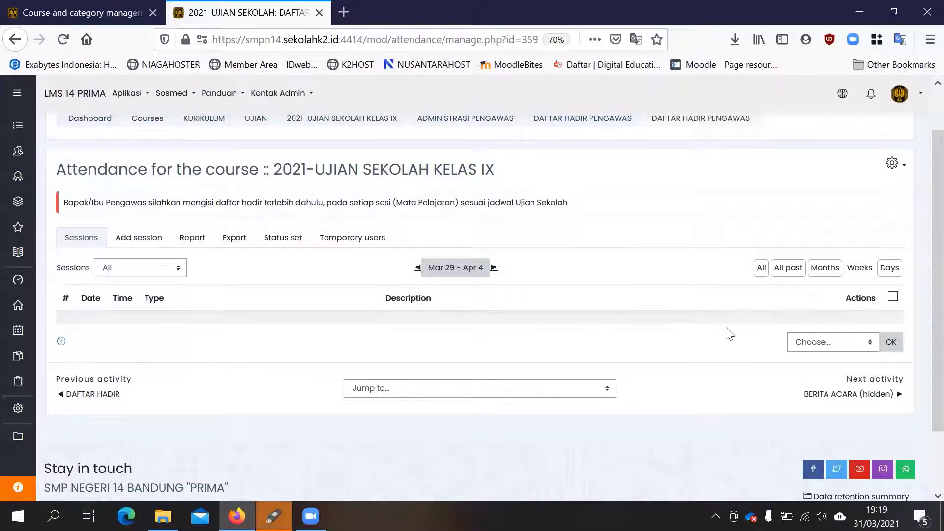
left_click(14, 47)
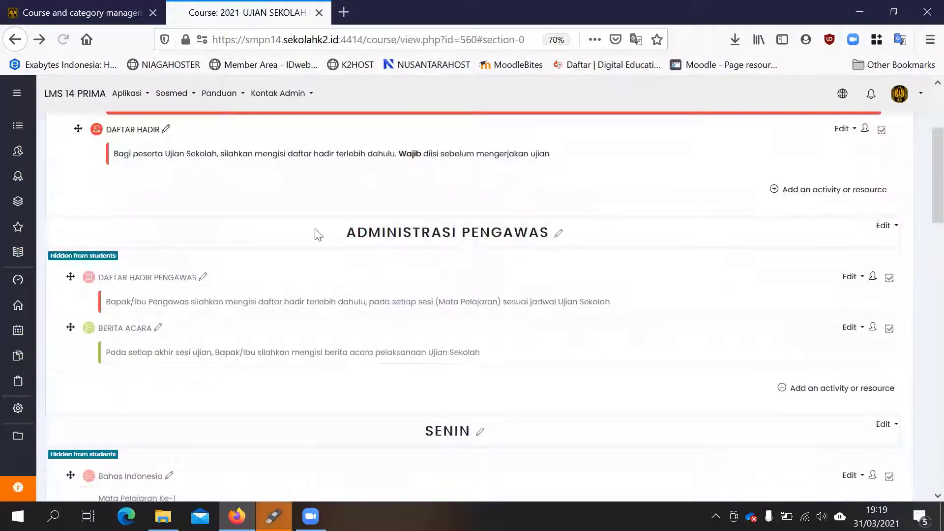
scroll(303, 236, "down", 1)
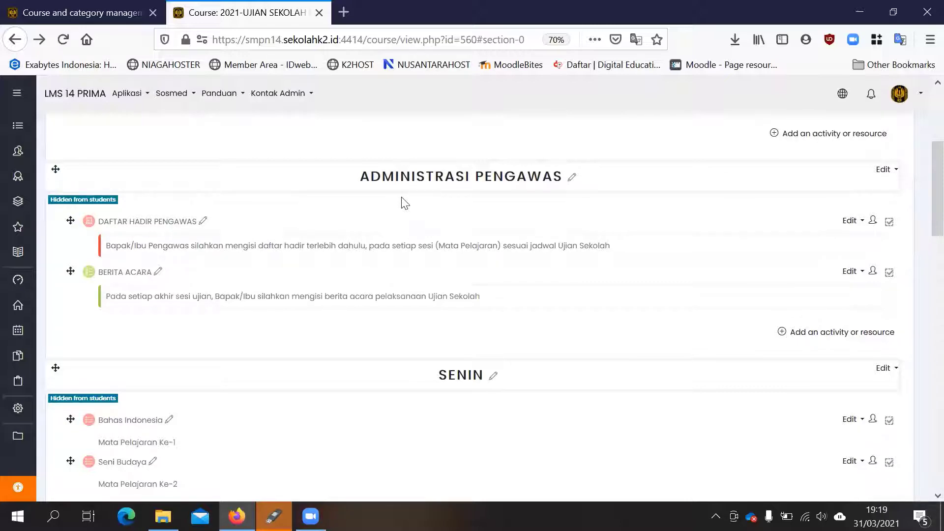
scroll(363, 199, "down", 4)
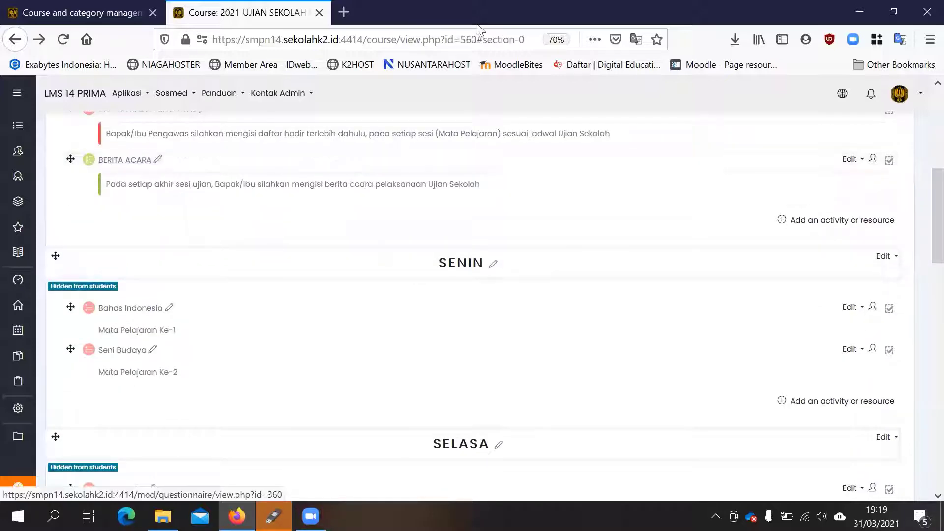
- Open the SMK MVP ARS INTERNASIONAL site in a new browser tab and log in with the saved username and password
left_click(345, 11)
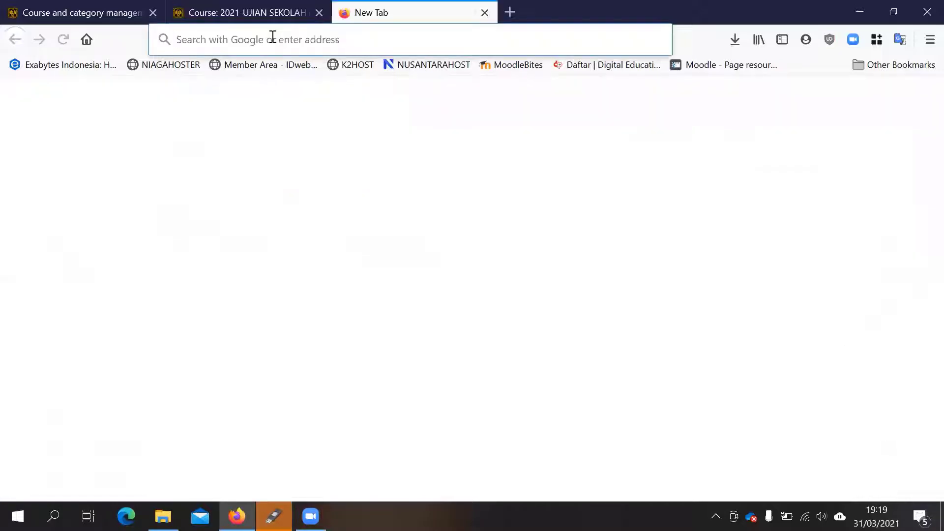
left_click(315, 40)
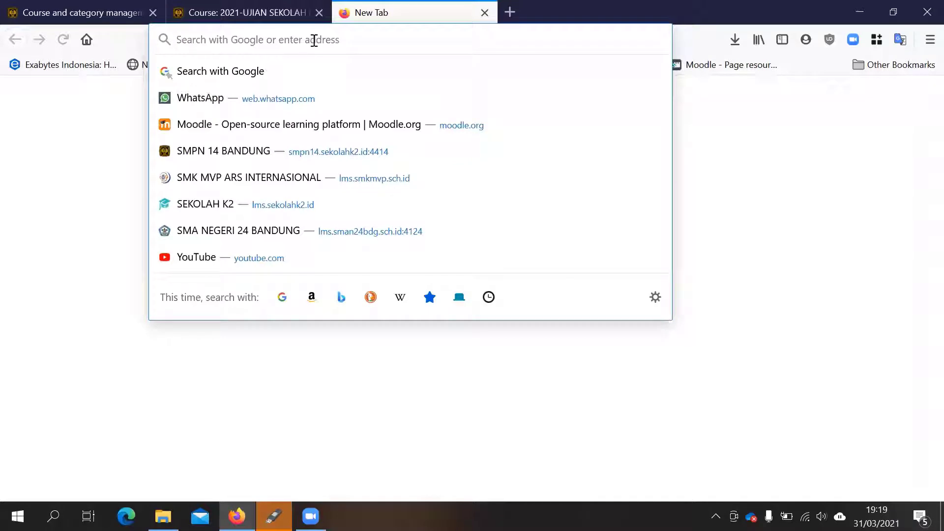
left_click(252, 180)
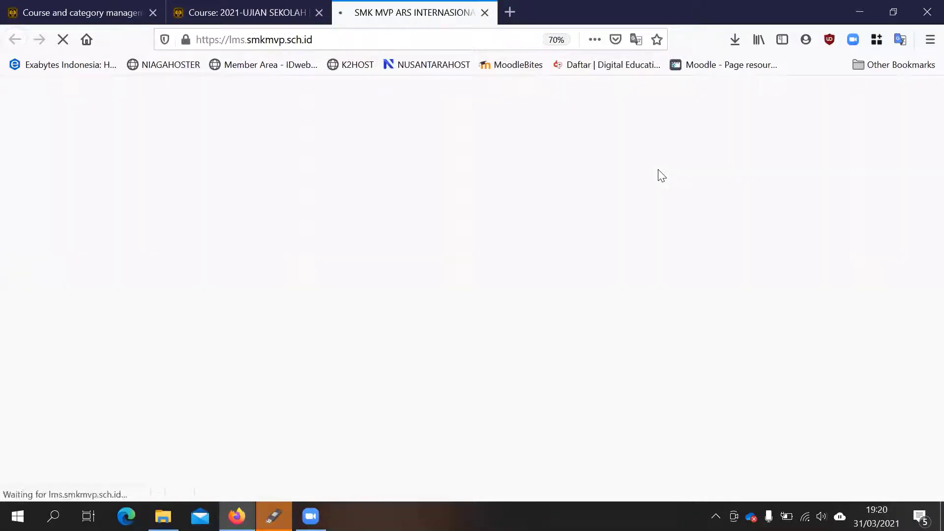
left_click(751, 185)
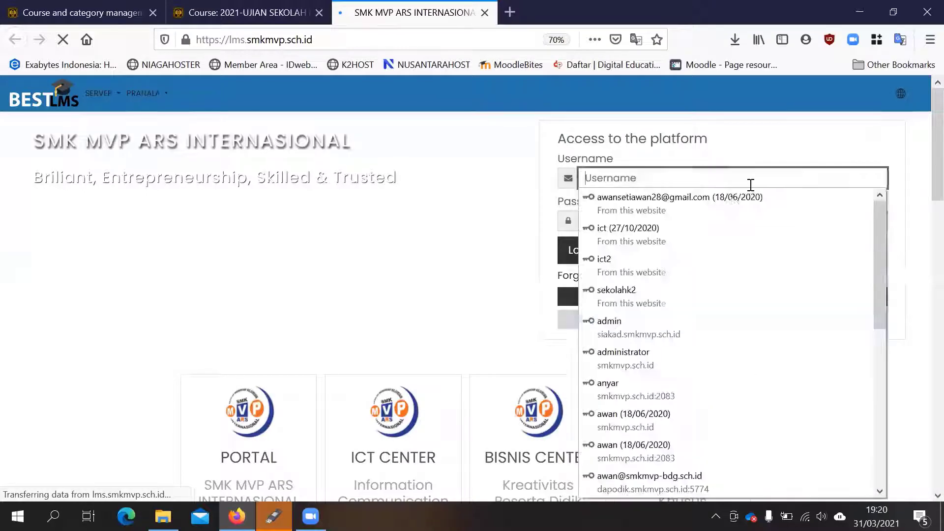
left_click(683, 232)
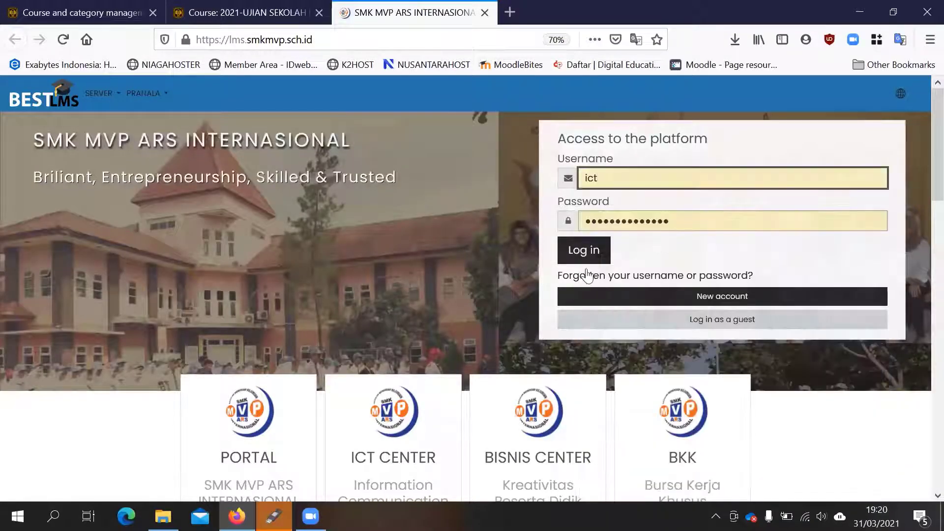
left_click(584, 250)
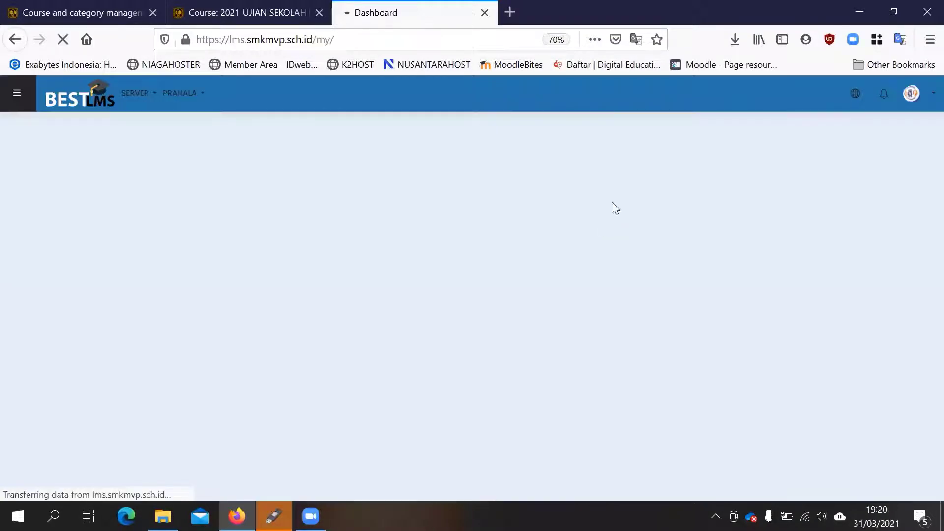
- Open course and category management from the SMK MVP ARS INTERNASIONAL site administration
scroll(356, 256, "down", 2)
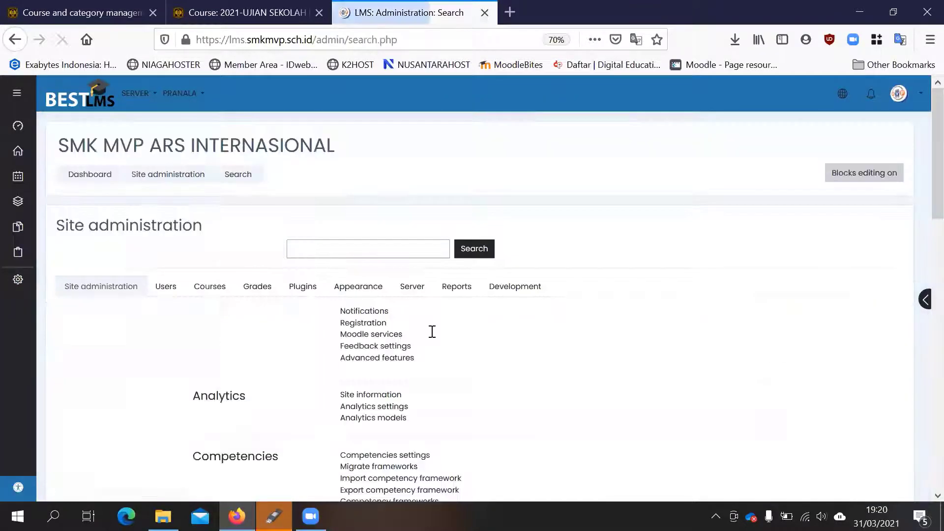
left_click(203, 289)
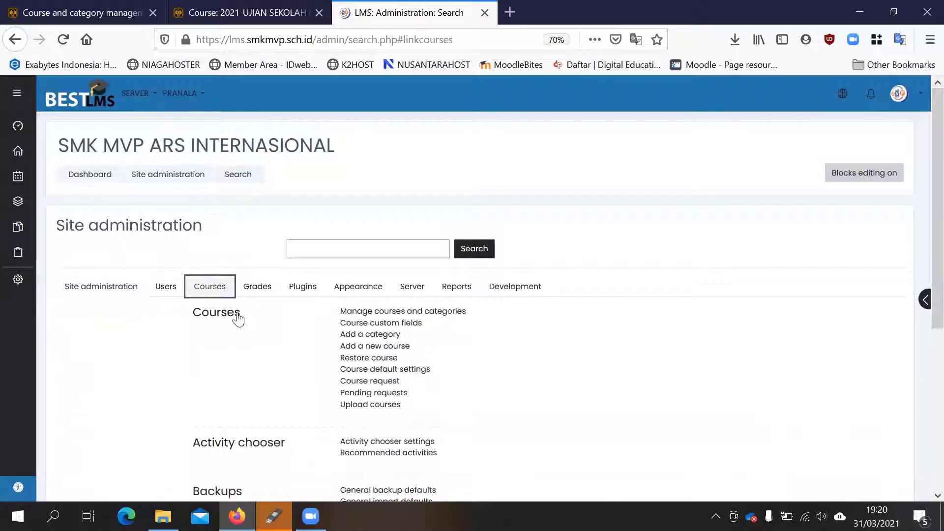
left_click(396, 312)
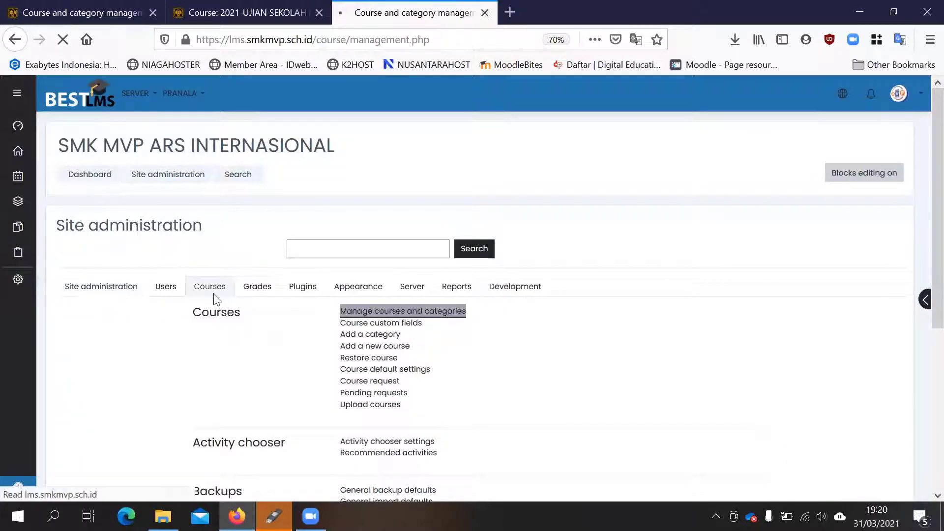
scroll(148, 285, "down", 4)
scroll(118, 256, "up", 1)
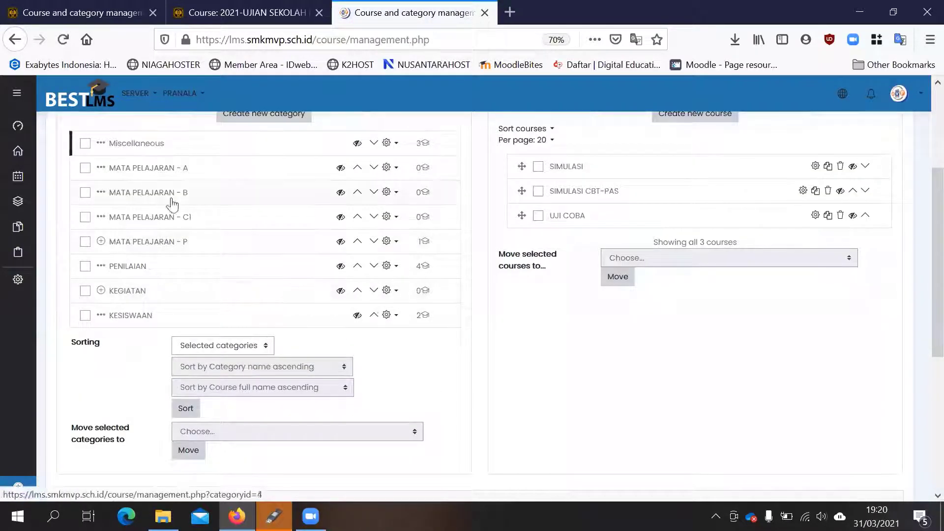
- Open the 2021-Administrasi PTS GENAP course from the PENILAIAN category
left_click(128, 266)
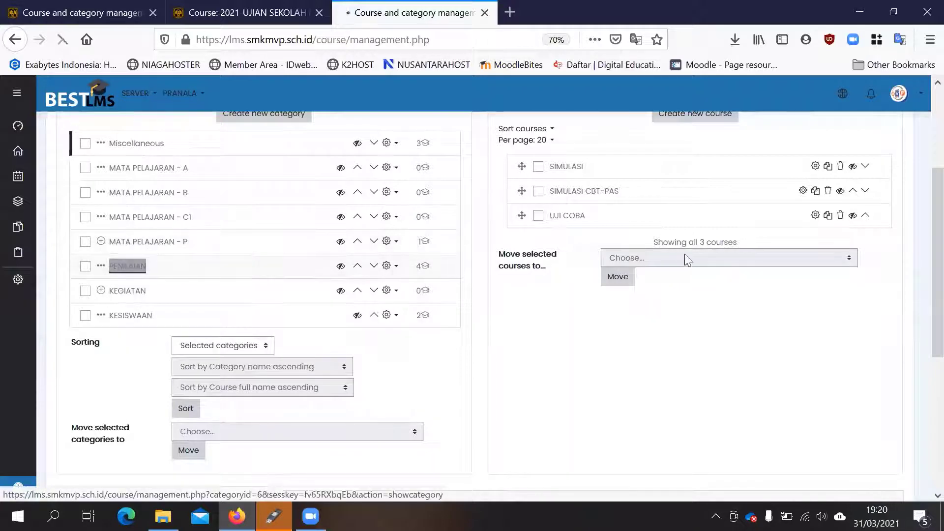
scroll(679, 244, "down", 2)
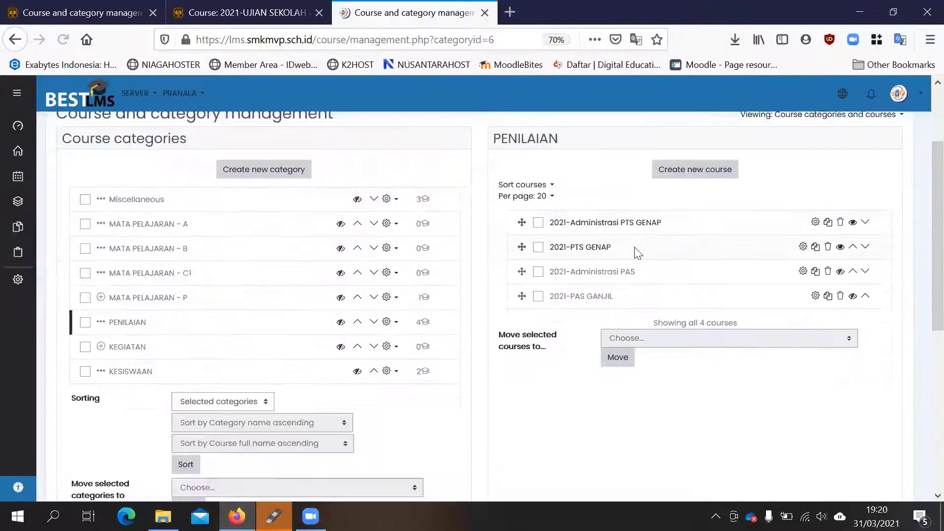
left_click(593, 228)
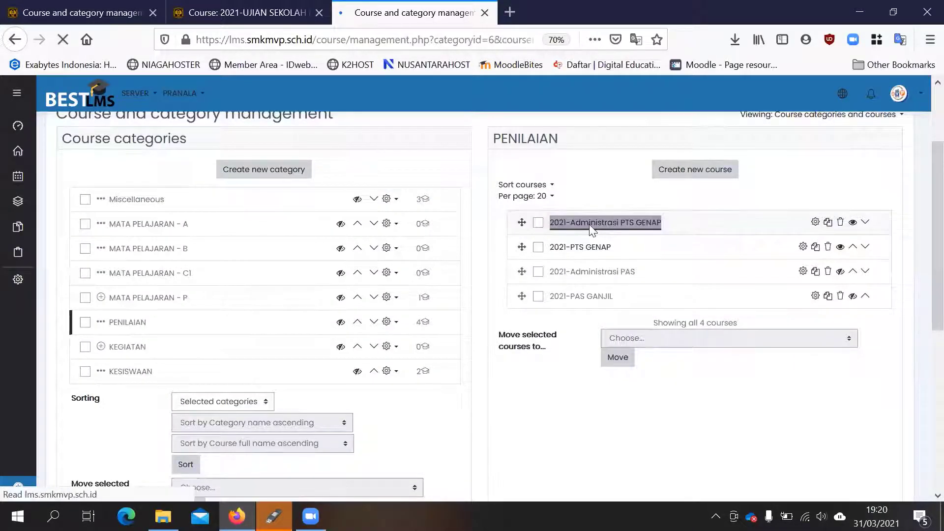
scroll(184, 242, "down", 8)
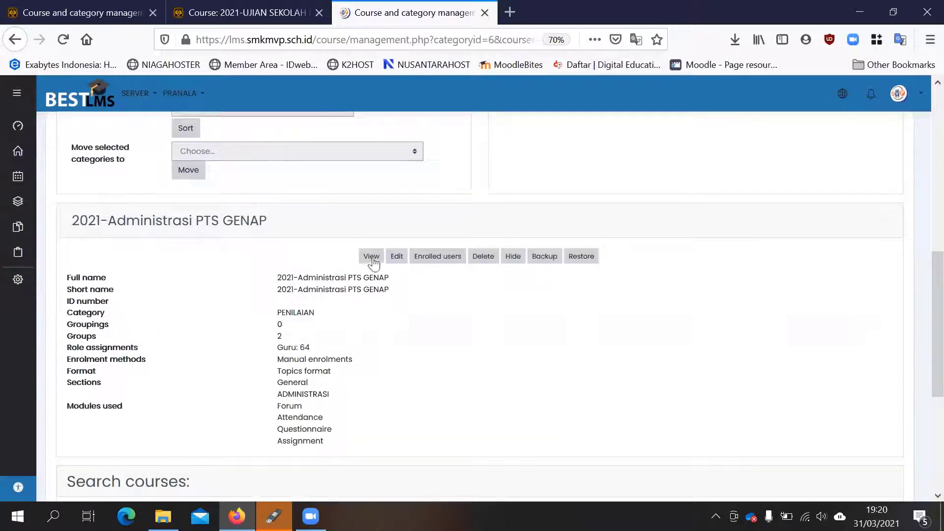
left_click(372, 256)
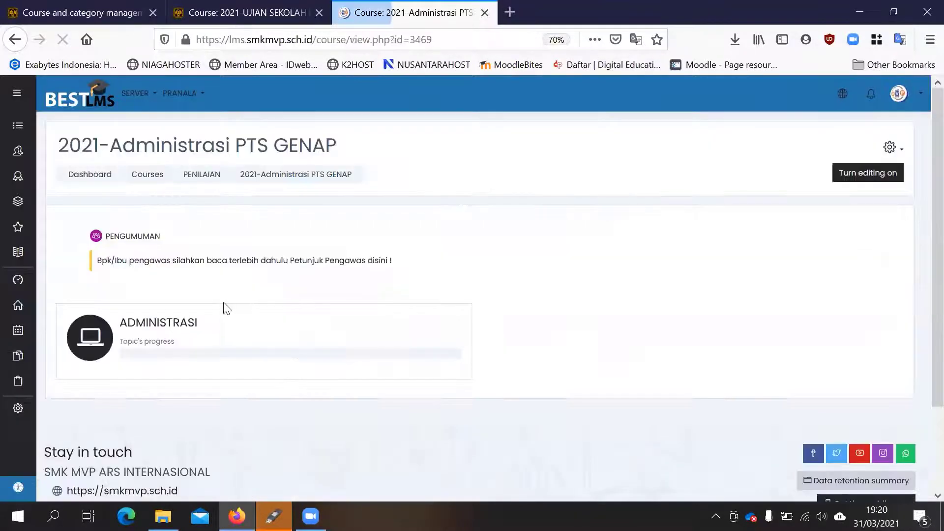
- Open the BERITA ACARA PTS questionnaire in the ADMINISTRASI section and start answering its questions
left_click(167, 322)
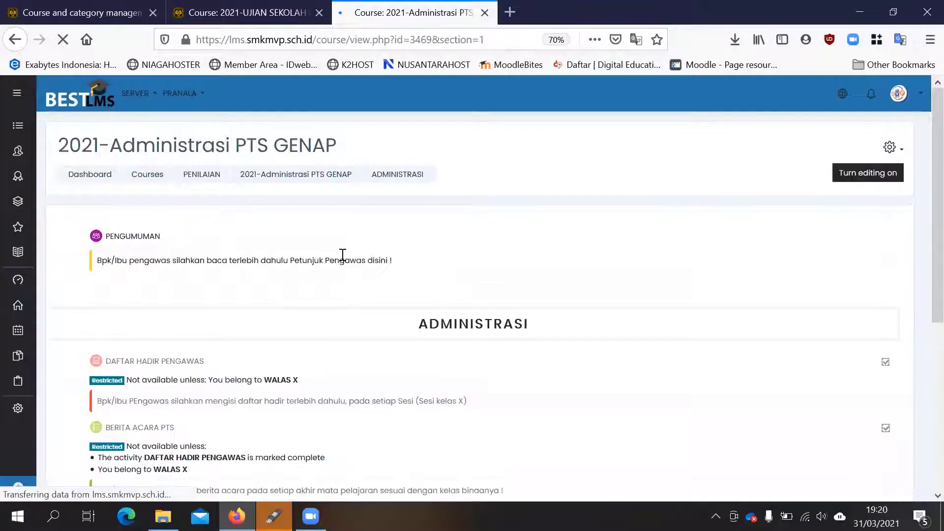
scroll(342, 255, "down", 3)
left_click(148, 259)
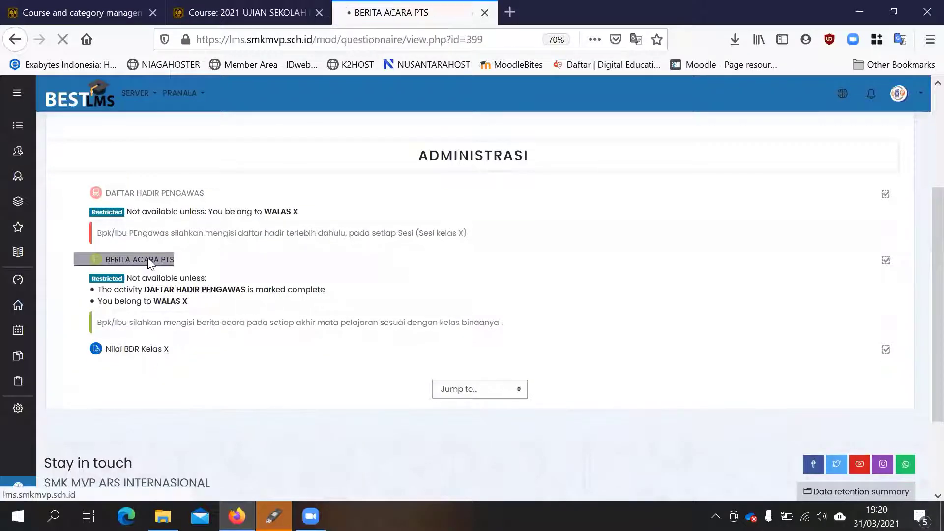
left_click(90, 280)
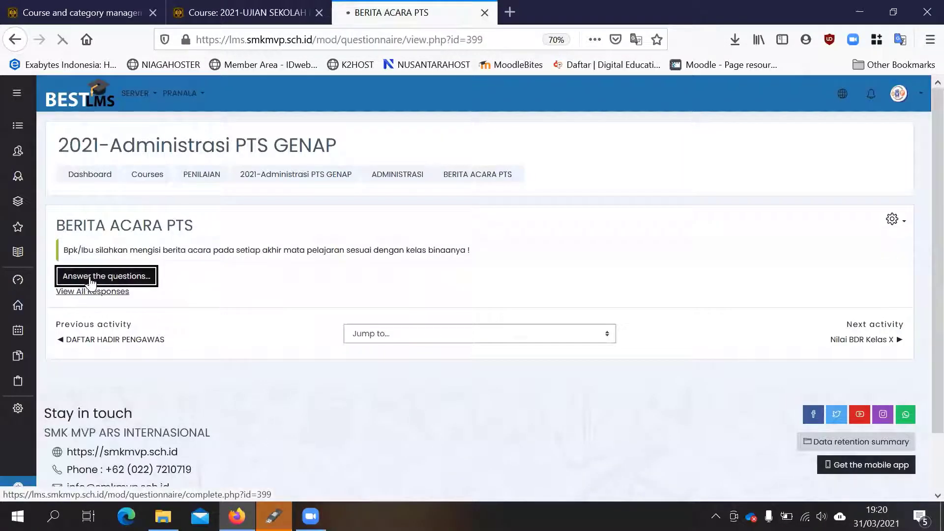
scroll(270, 299, "down", 3)
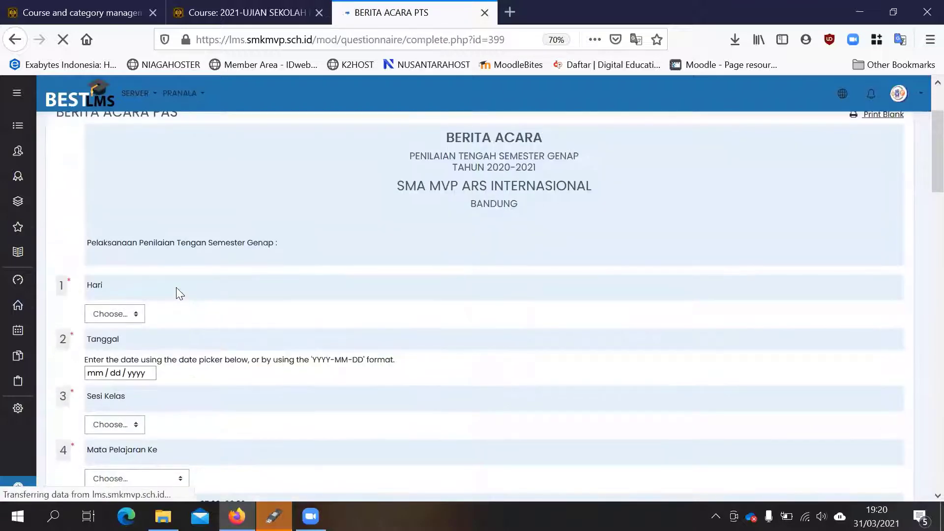
- Choose Senin as the Hari answer and view the date picker of the Tanggal question without choosing a date
scroll(162, 270, "down", 3)
left_click(124, 205)
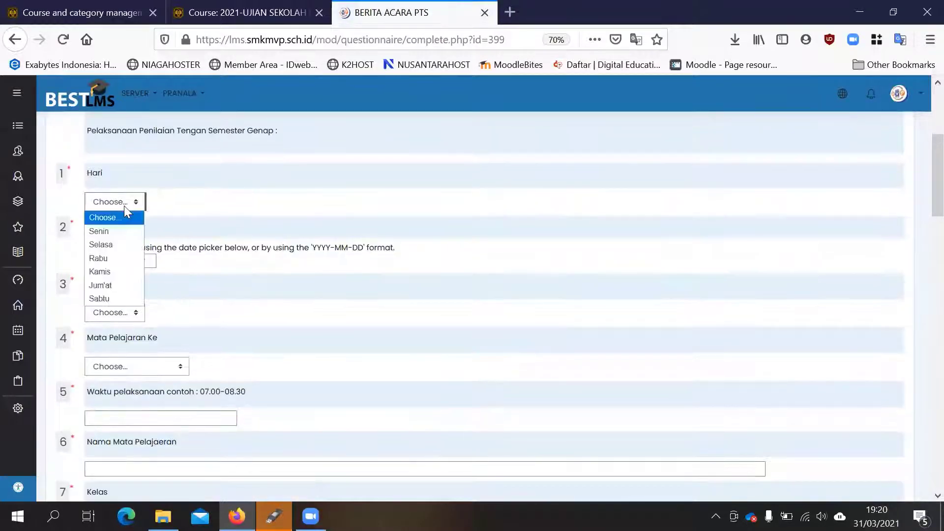
left_click(121, 232)
left_click(90, 266)
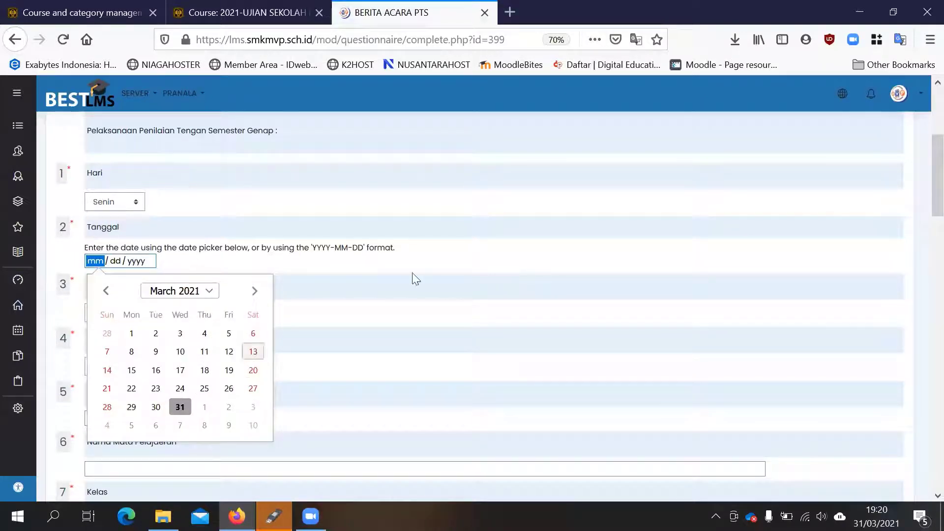
left_click(388, 282)
- View the Sesi Kelas and Mata Pelajaran Ke choices without answering, and check the empty Waktu pelaksanaan and Nama Mata Pelajaran fields
scroll(150, 248, "down", 2)
left_click(112, 256)
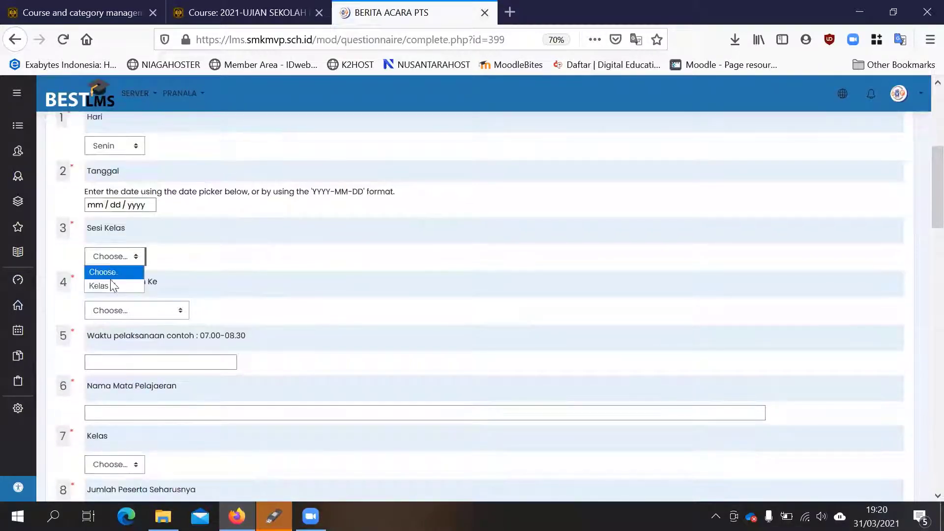
left_click(292, 281)
scroll(218, 254, "down", 1)
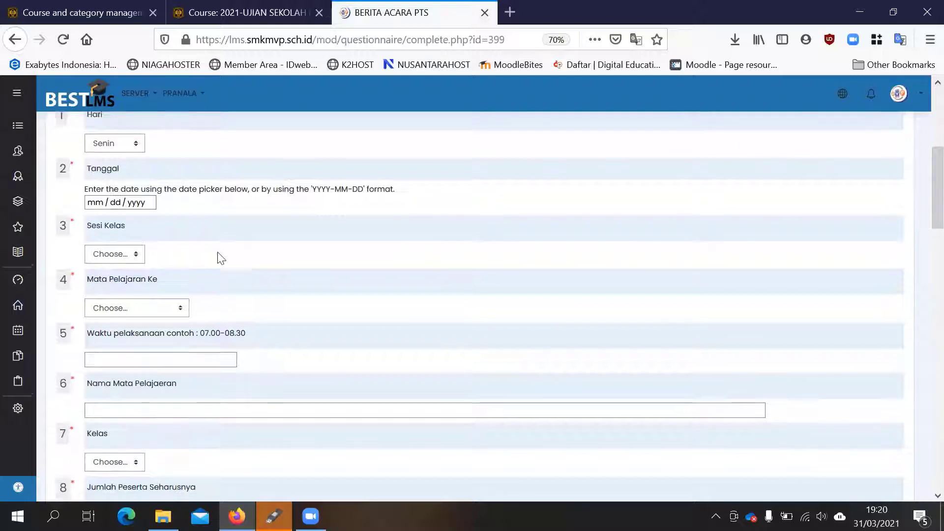
scroll(220, 257, "down", 3)
left_click(151, 200)
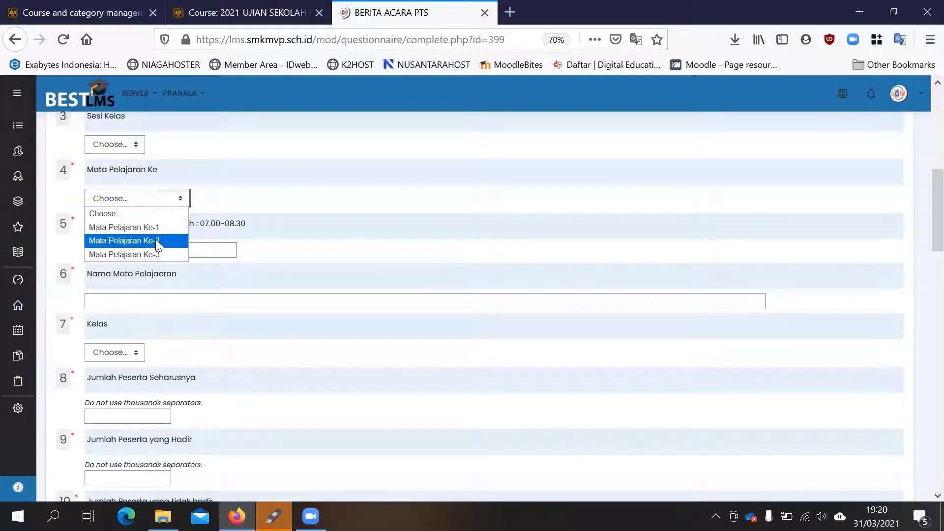
left_click(518, 180)
left_click(202, 247)
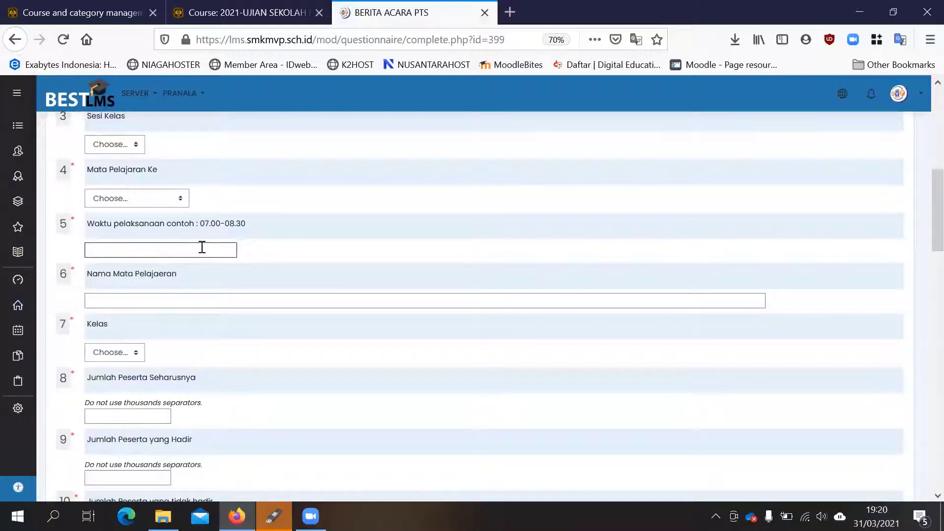
left_click(176, 304)
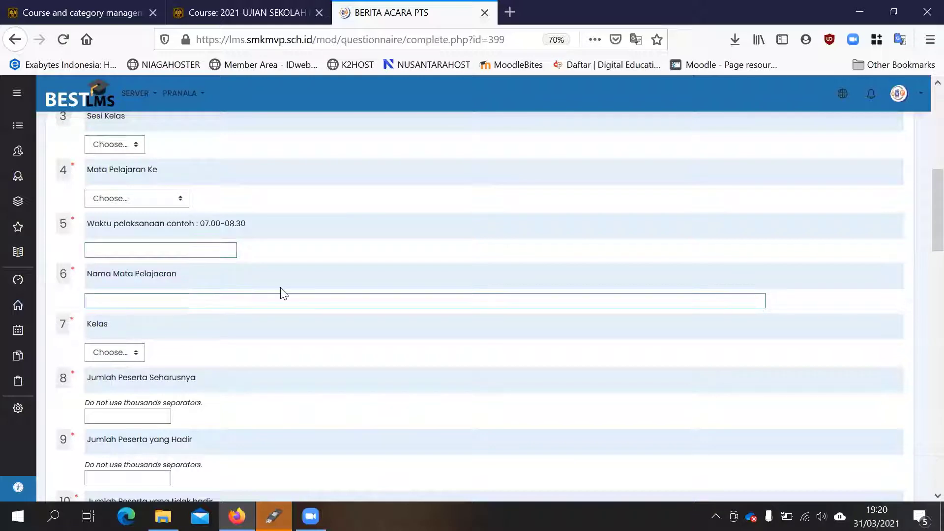
- Compare the Sesi Kelas and Kelas questions by viewing their answer choices without selecting any
scroll(256, 278, "down", 2)
scroll(148, 217, "down", 1)
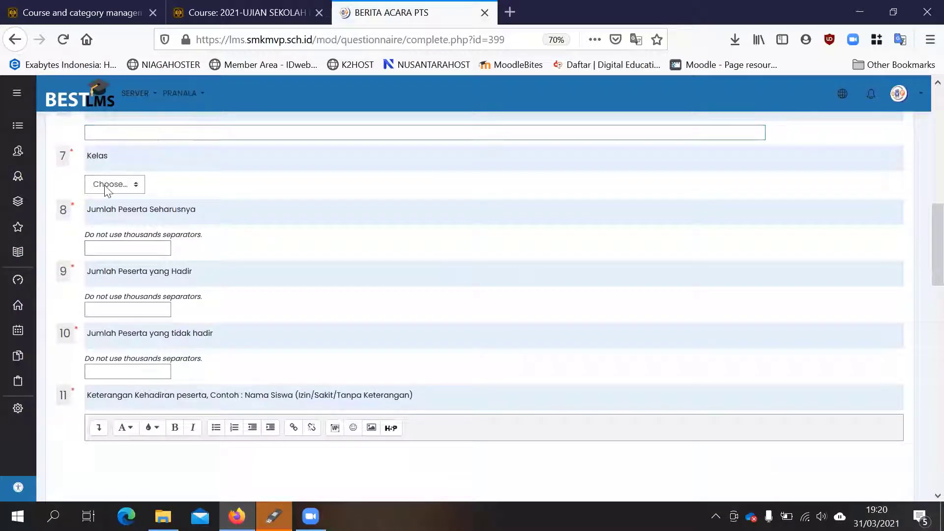
left_click(107, 186)
scroll(194, 236, "up", 4)
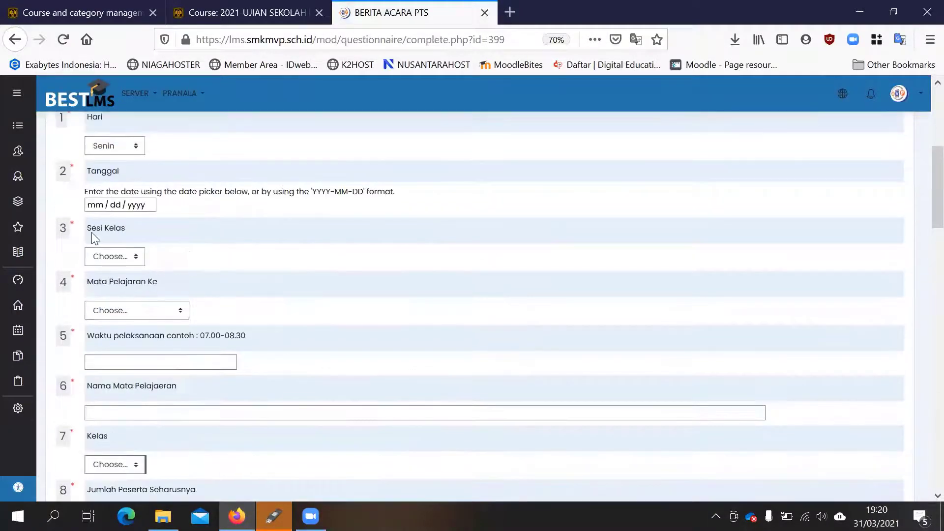
scroll(106, 196, "up", 2)
scroll(118, 271, "down", 1)
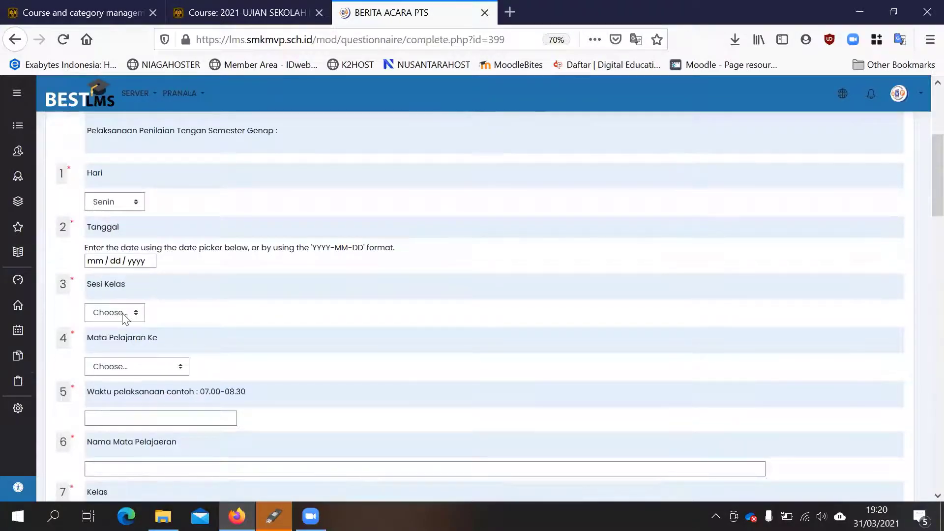
left_click(126, 314)
scroll(238, 247, "down", 7)
scroll(140, 201, "up", 2)
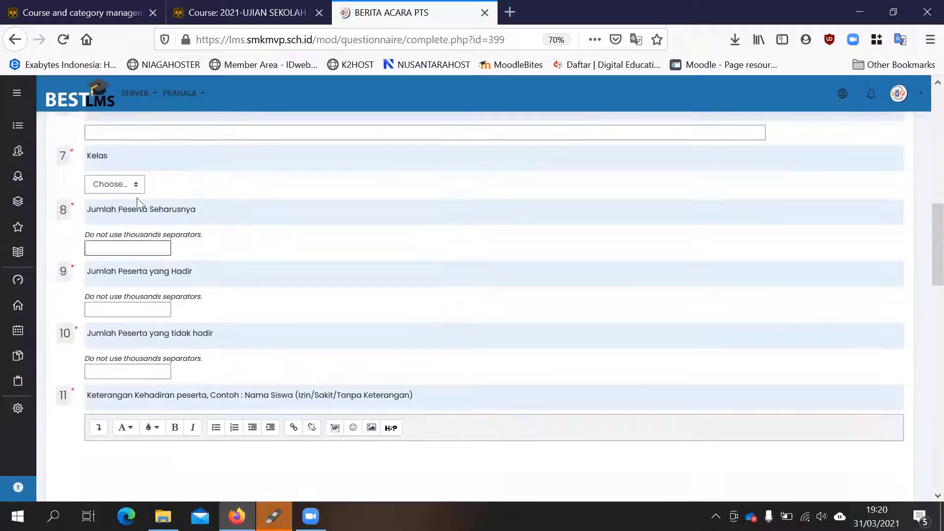
left_click(120, 184)
left_click(342, 198)
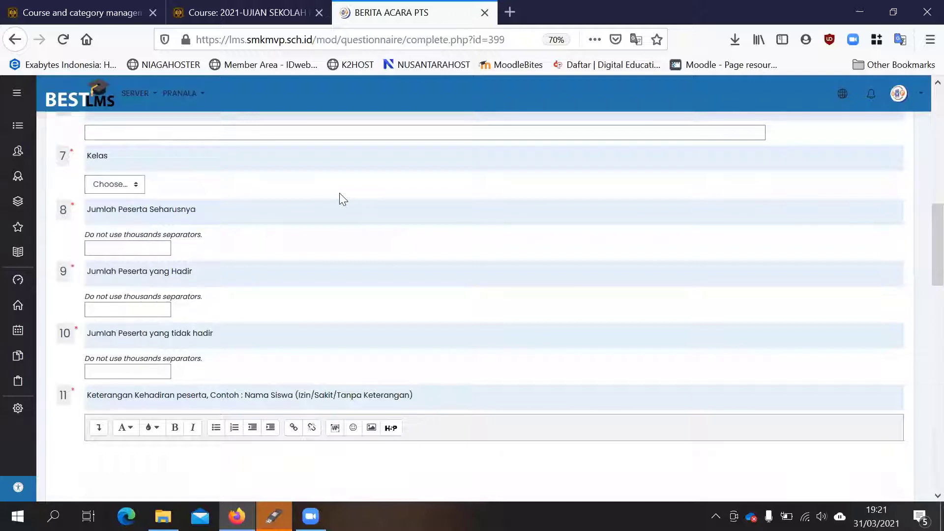
- Examine the three Jumlah Peserta number fields and the Keterangan Kehadiran peserta text box without filling them in
left_click(147, 248)
left_click(148, 308)
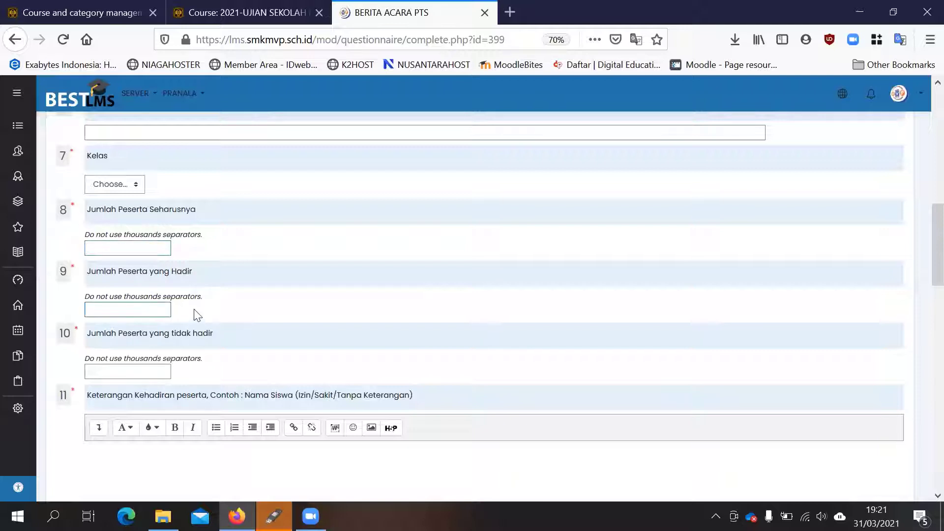
scroll(194, 311, "down", 1)
left_click(128, 318)
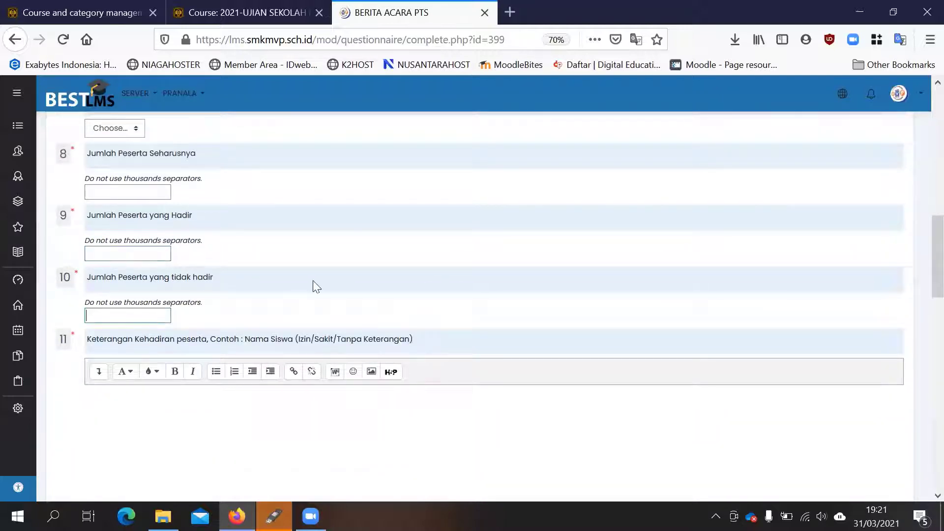
scroll(180, 262, "down", 3)
left_click(180, 261)
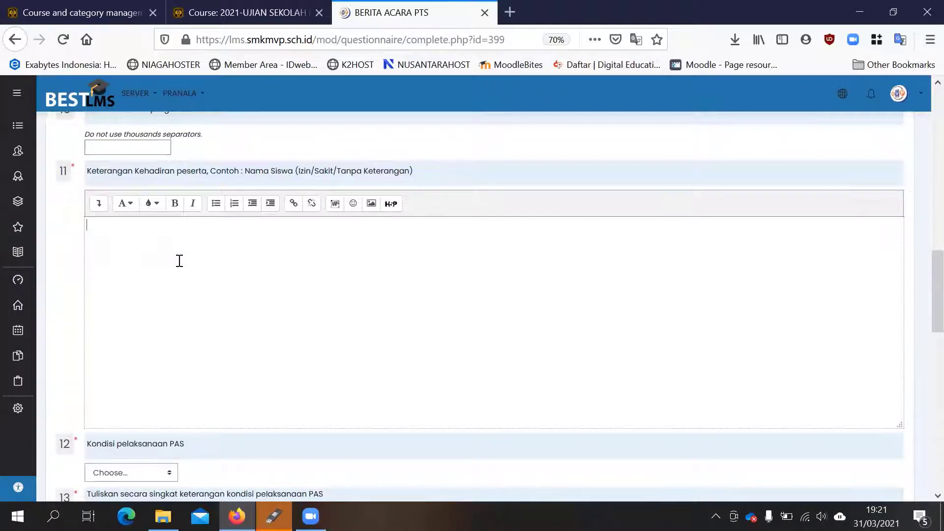
- Choose Tertib dan Lancar for Kondisi pelaksanaan PAS and place the cursor in the question 13 explanation box
scroll(179, 262, "down", 5)
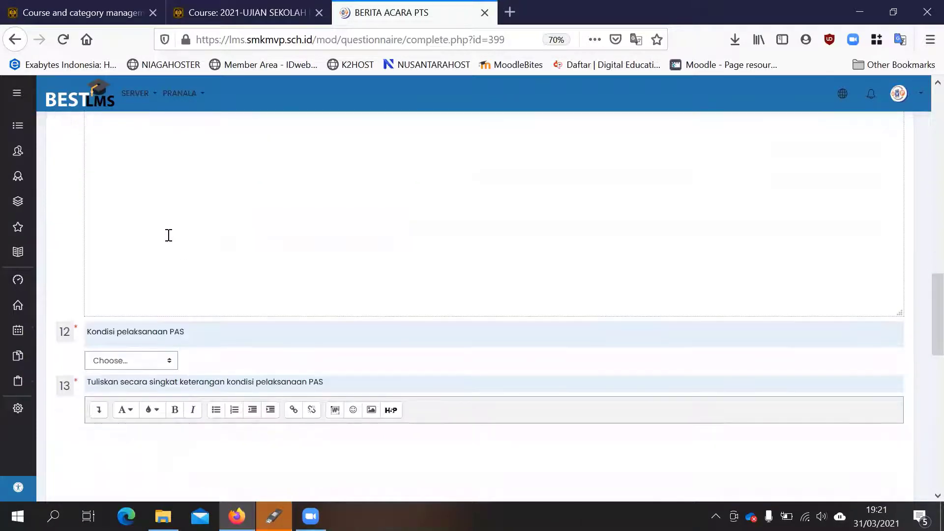
left_click(127, 248)
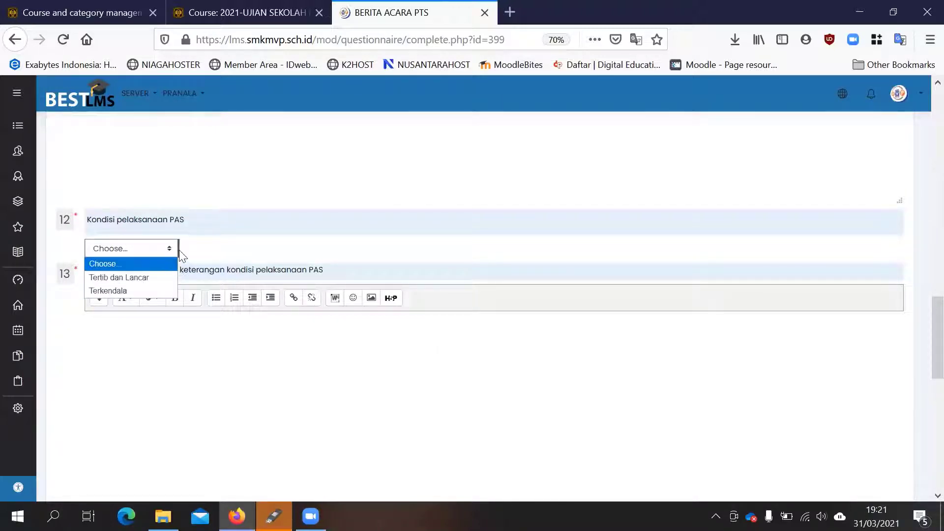
left_click(138, 278)
left_click(152, 346)
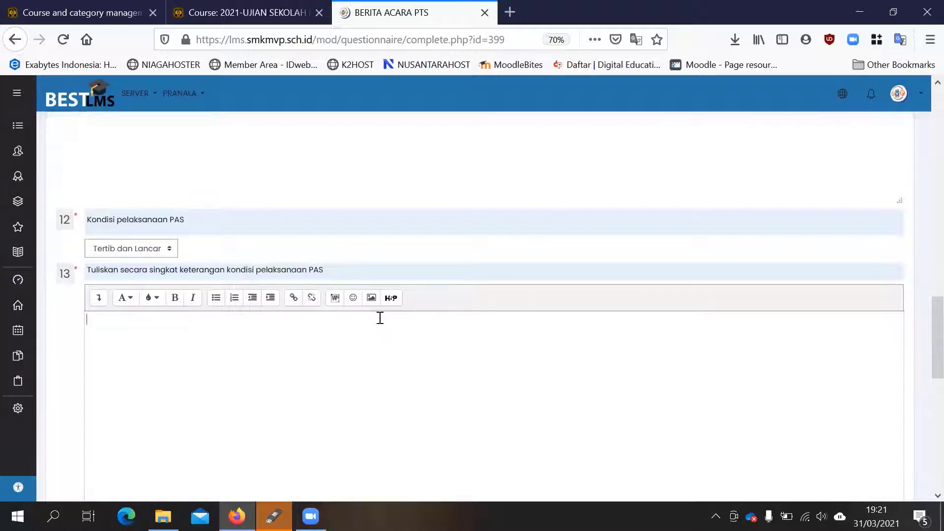
- Set the Kondisi pelaksanaan PAS answer to Terkendala and place the cursor in the question 13 explanation box
scroll(380, 318, "down", 2)
left_click(146, 137)
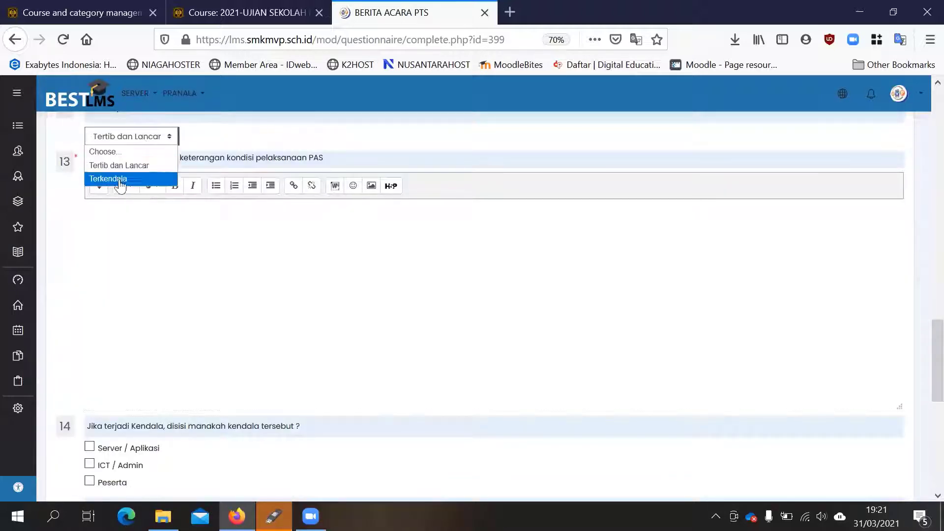
left_click(120, 180)
left_click(130, 234)
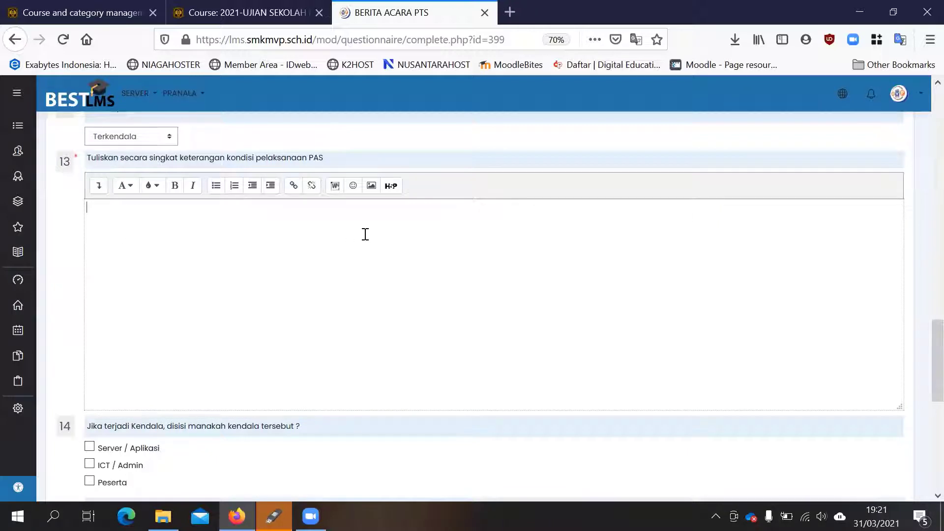
- Review the whole BERITA ACARA questionnaire, from its title block and Hari question to the Kendala and Nama Pengawas questions
scroll(366, 234, "down", 3)
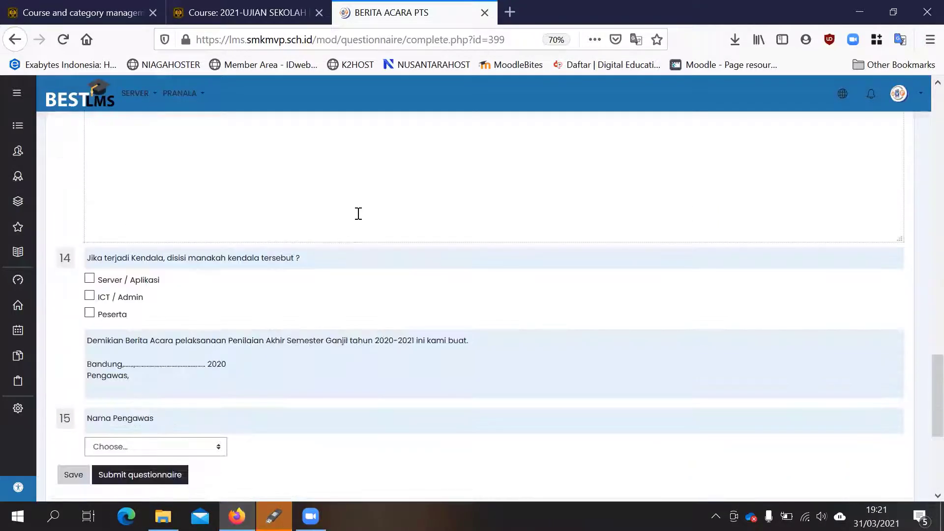
scroll(359, 214, "up", 4)
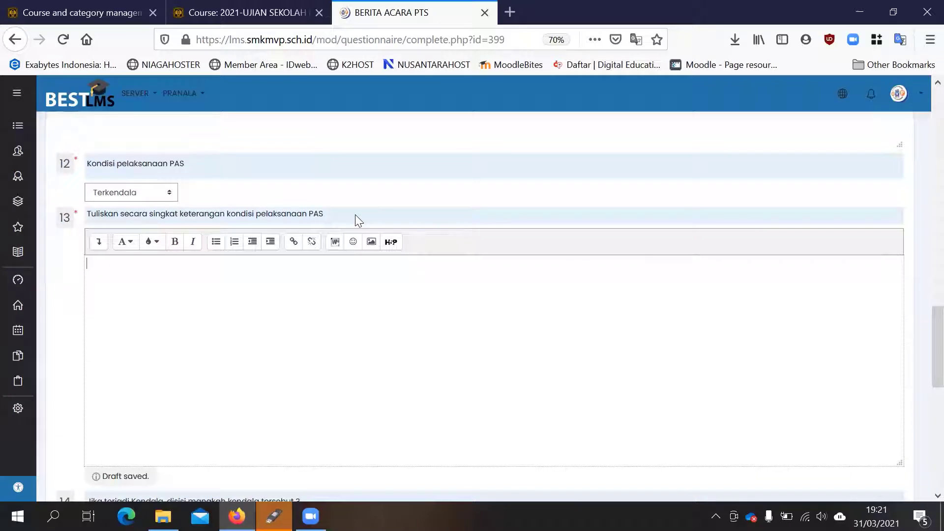
scroll(355, 214, "up", 2)
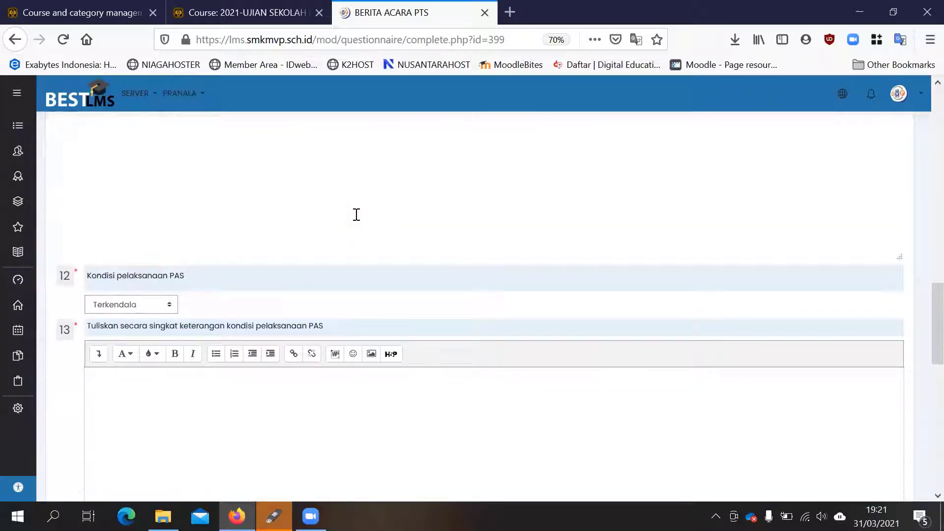
scroll(355, 215, "up", 7)
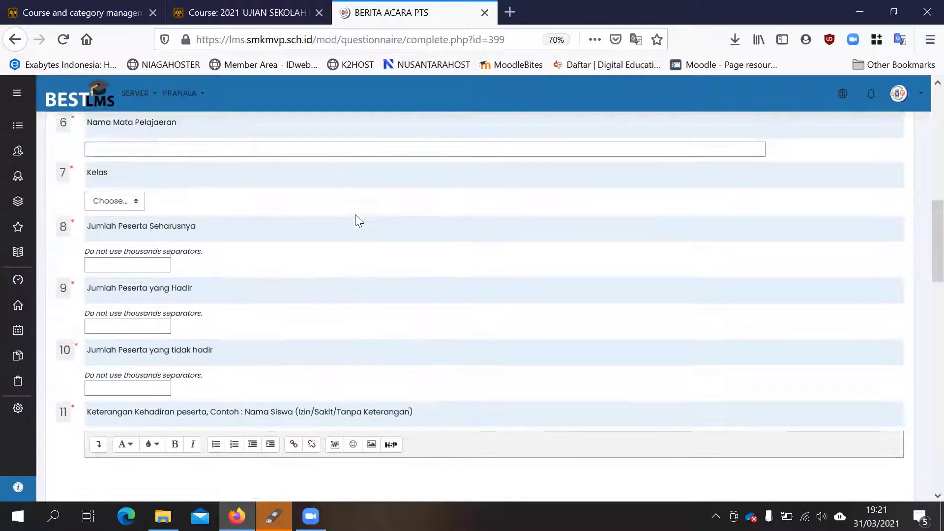
scroll(355, 215, "up", 6)
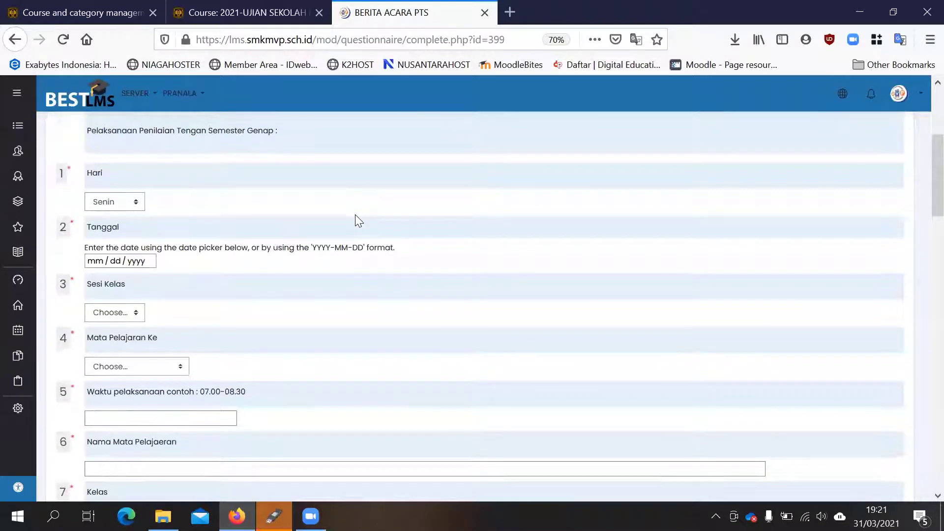
scroll(355, 215, "up", 3)
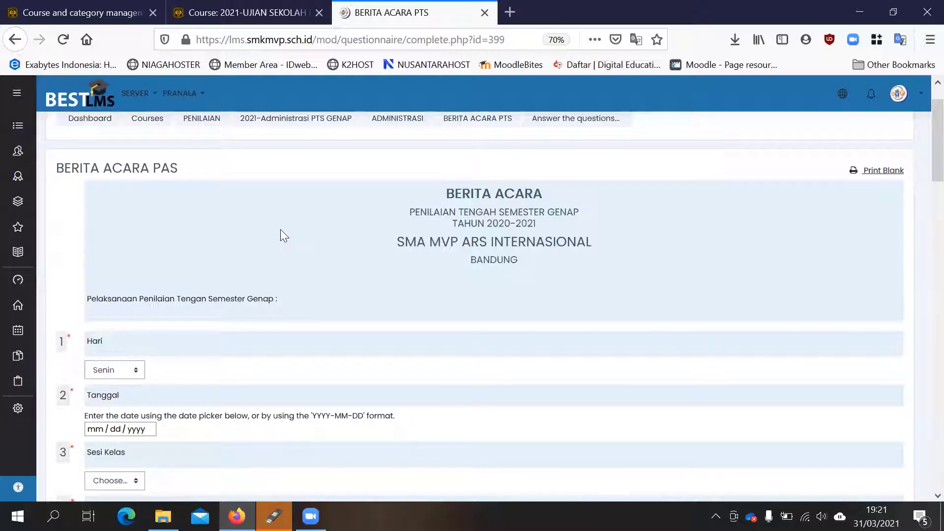
scroll(281, 229, "down", 6)
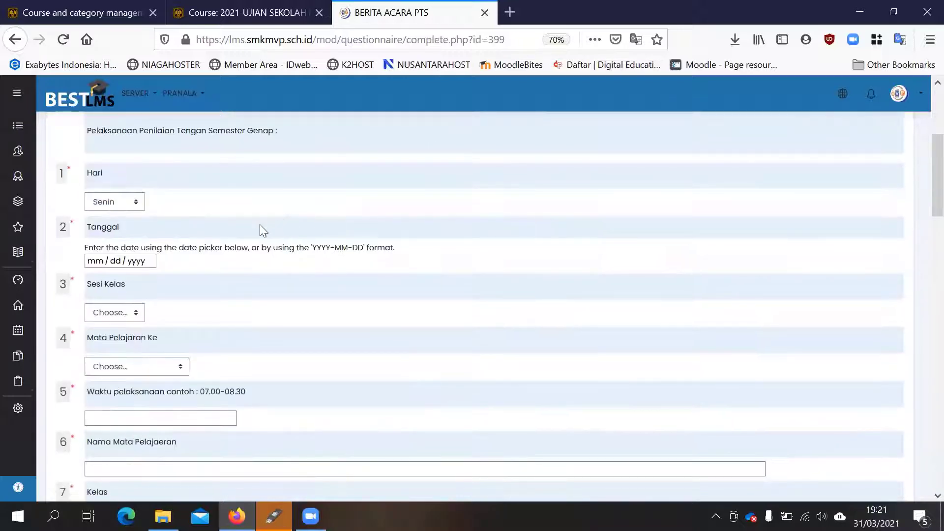
scroll(251, 236, "down", 8)
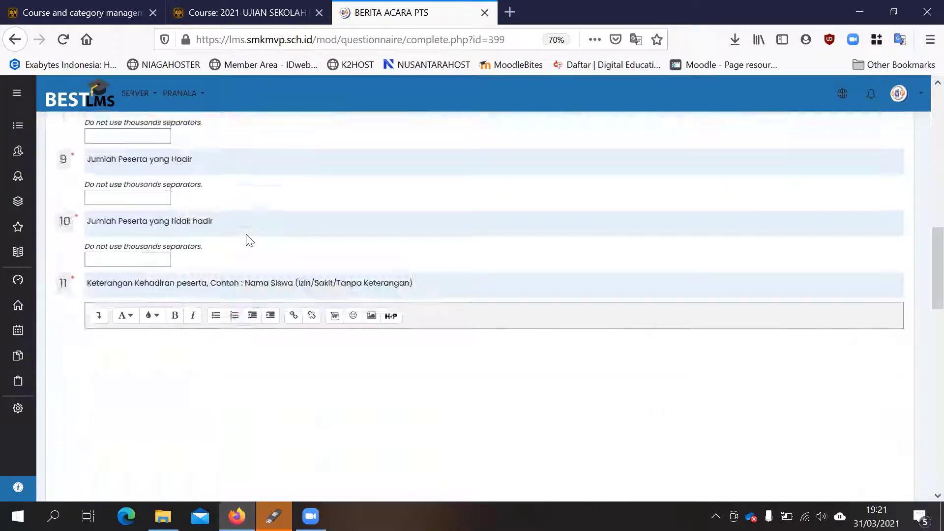
scroll(192, 234, "down", 9)
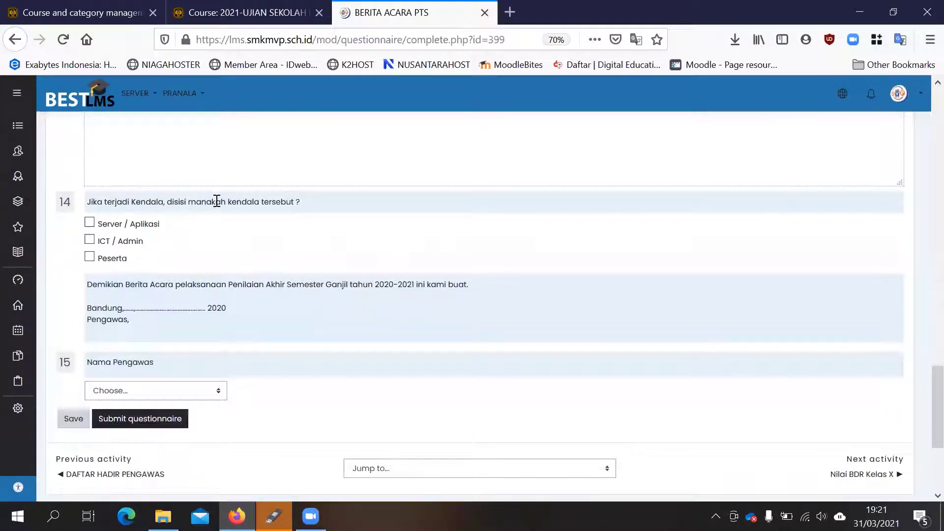
scroll(216, 201, "up", 10)
scroll(216, 202, "up", 15)
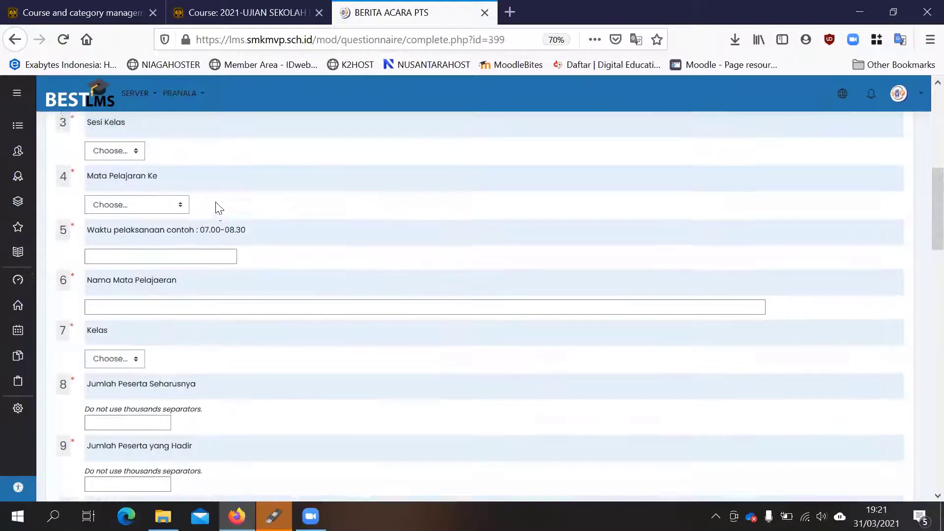
- Recheck the Tanggal date field and the Keterangan Kehadiran peserta text box without entering anything
scroll(216, 203, "down", 5)
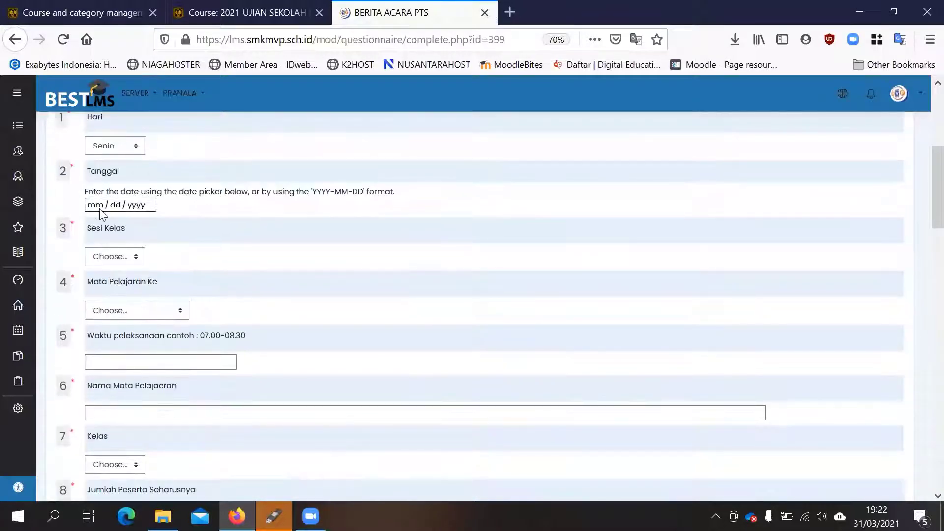
left_click(98, 205)
scroll(305, 246, "down", 10)
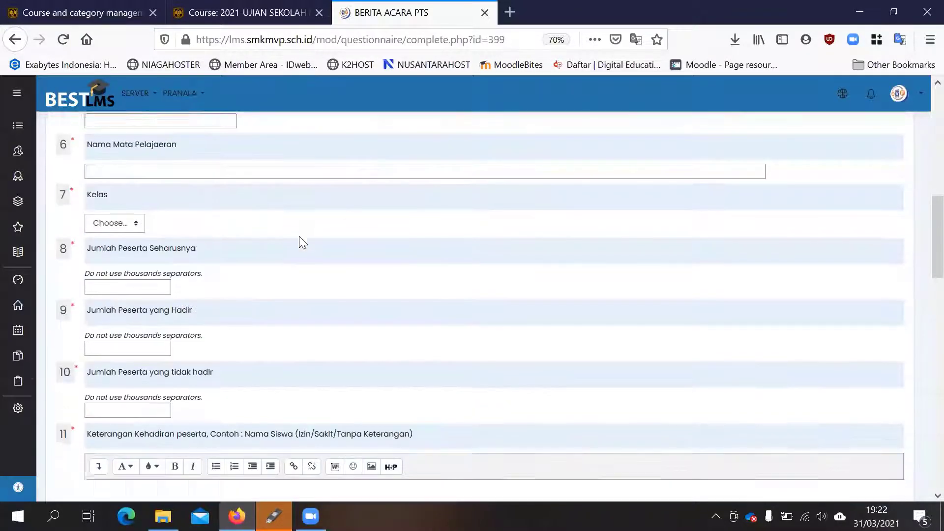
scroll(251, 221, "up", 3)
left_click(199, 244)
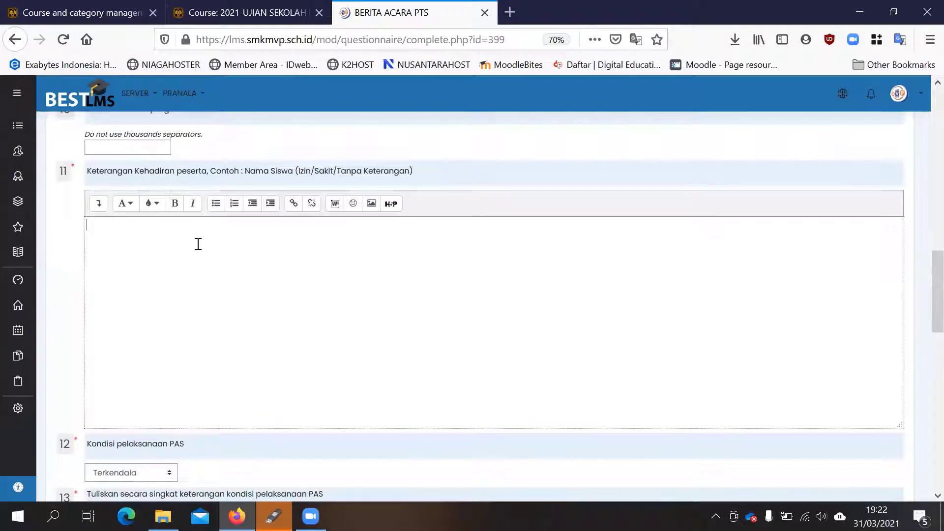
- View the Kondisi pelaksanaan PAS choices without changing the answer, and check question 14 about where the kendala occurred
scroll(198, 245, "down", 3)
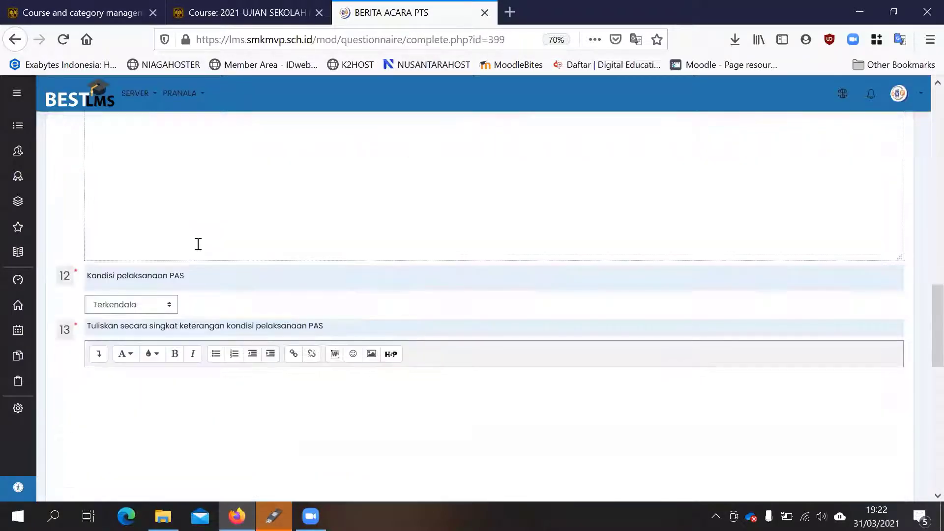
scroll(198, 244, "up", 2)
scroll(198, 245, "up", 2)
scroll(198, 245, "down", 5)
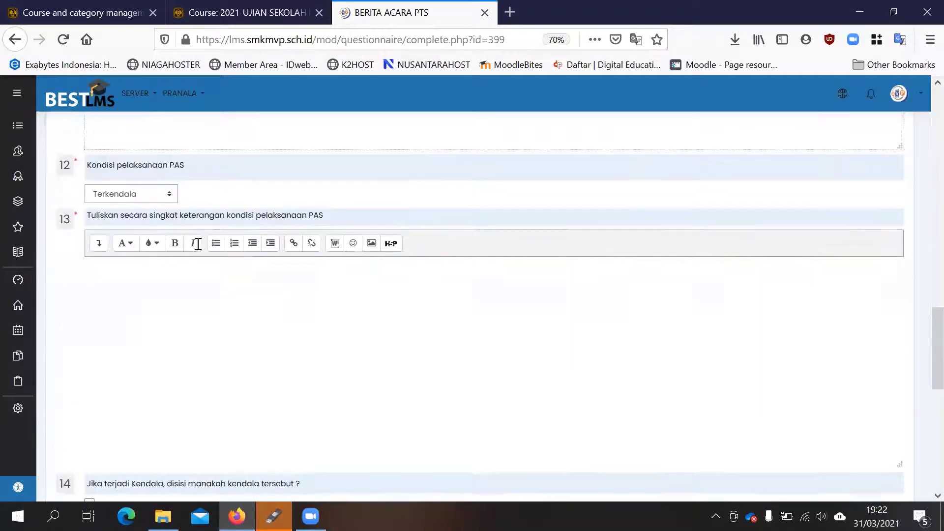
left_click(146, 199)
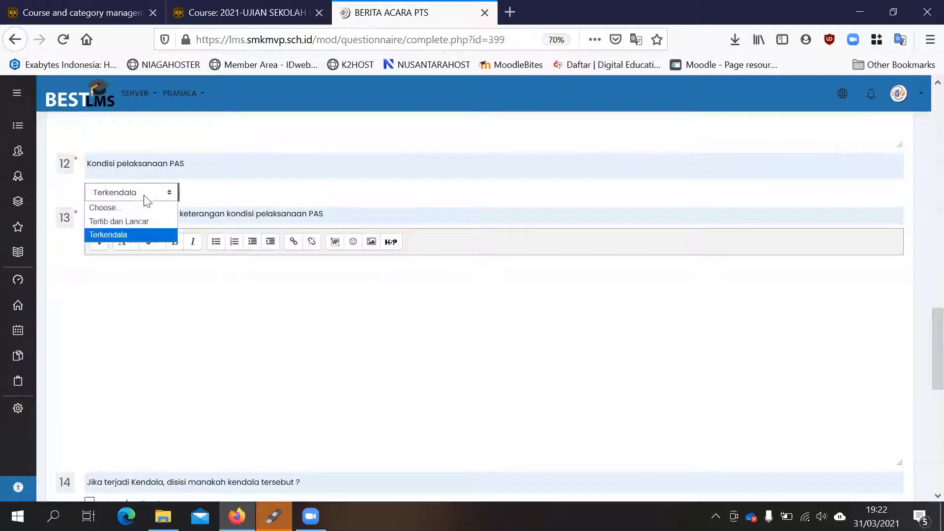
left_click(218, 285)
scroll(219, 285, "down", 4)
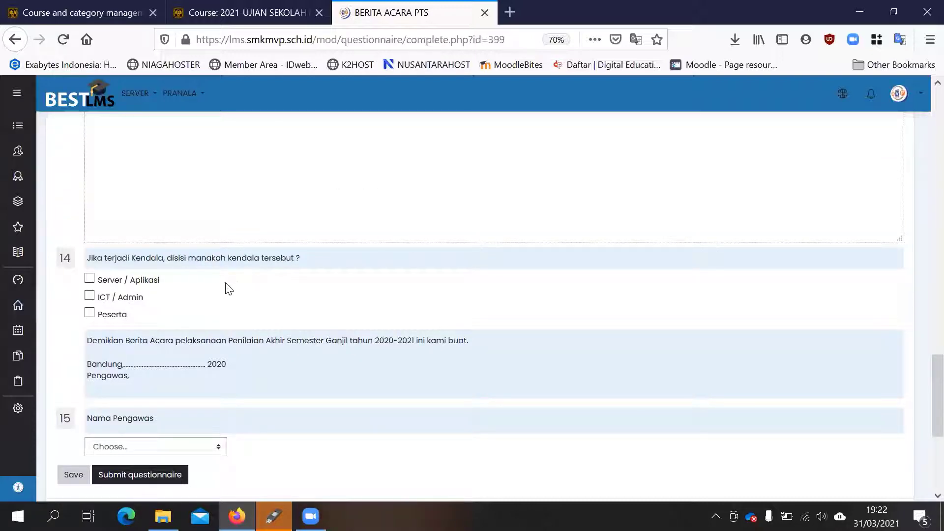
- Try ticking Server / Aplikasi, ICT / Admin and Peserta in question 14, and clear them again
left_click(90, 280)
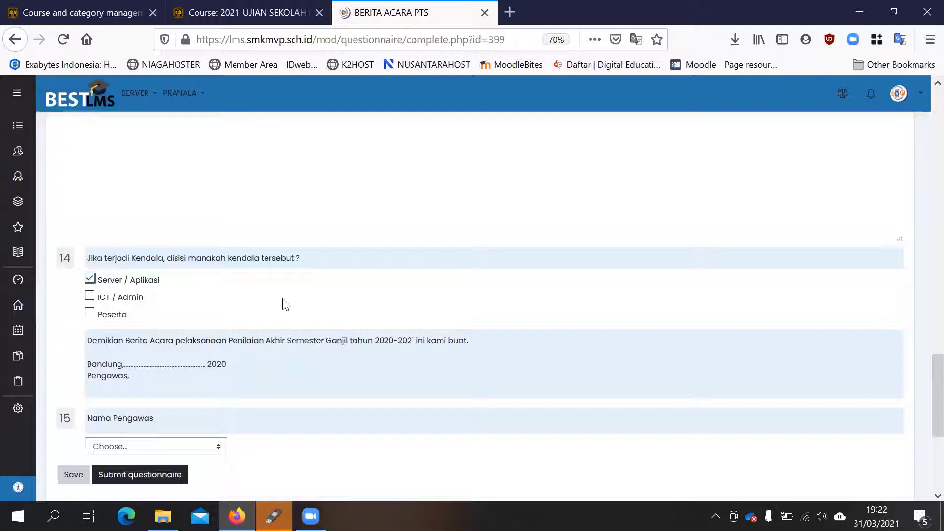
left_click(90, 298)
left_click(90, 297)
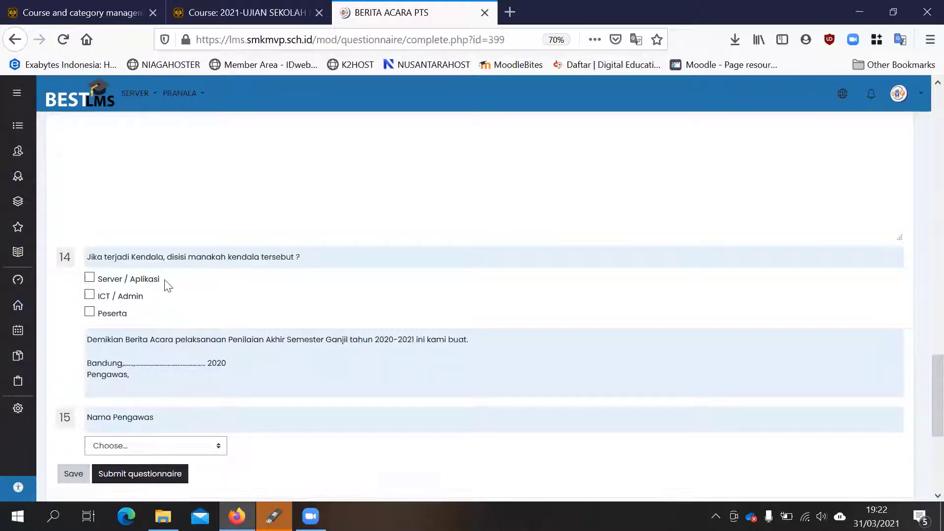
scroll(168, 287, "down", 2)
left_click(89, 220)
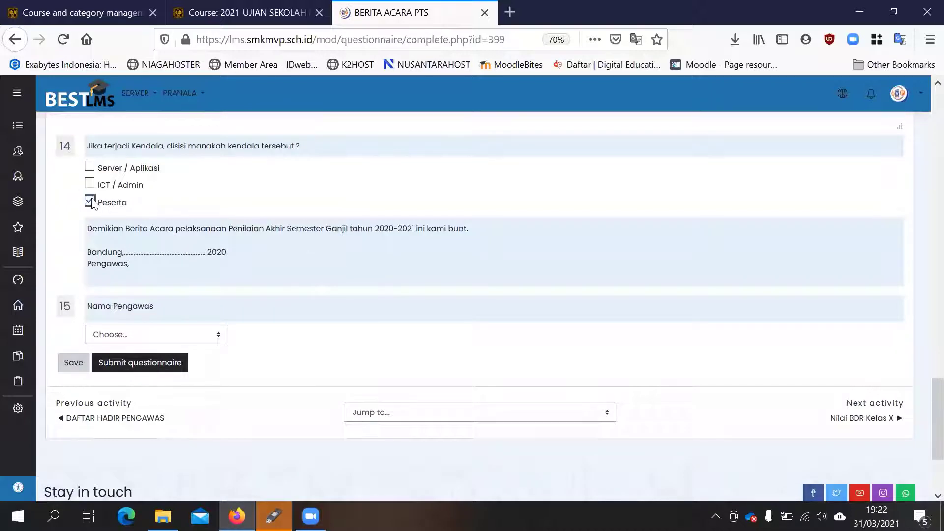
- View the supervisor choices under Nama Pengawas in question 15 without selecting one
scroll(197, 256, "down", 2)
left_click(173, 279)
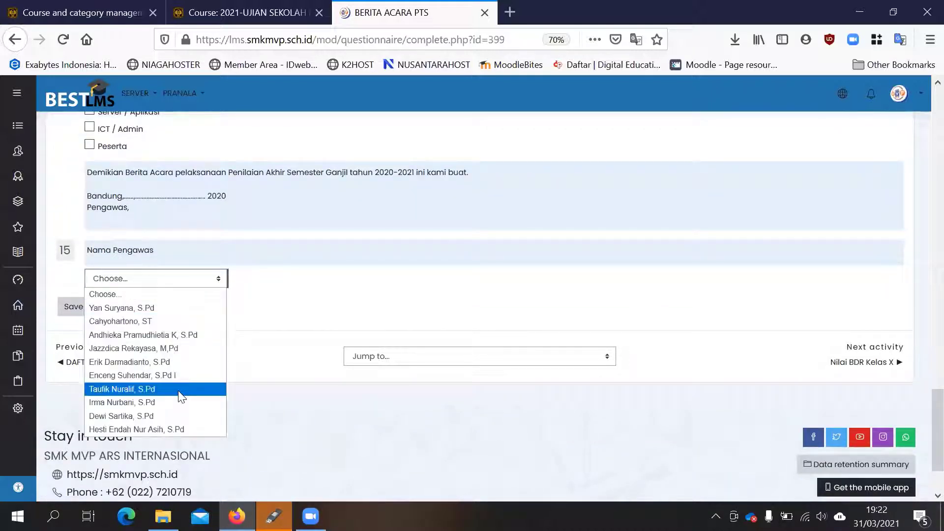
left_click(399, 273)
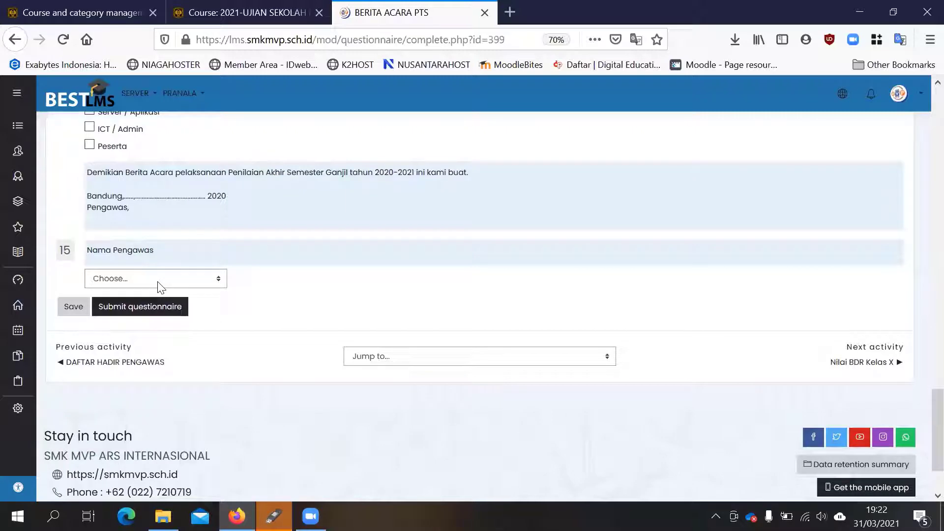
scroll(172, 290, "up", 3)
scroll(165, 405, "up", 20)
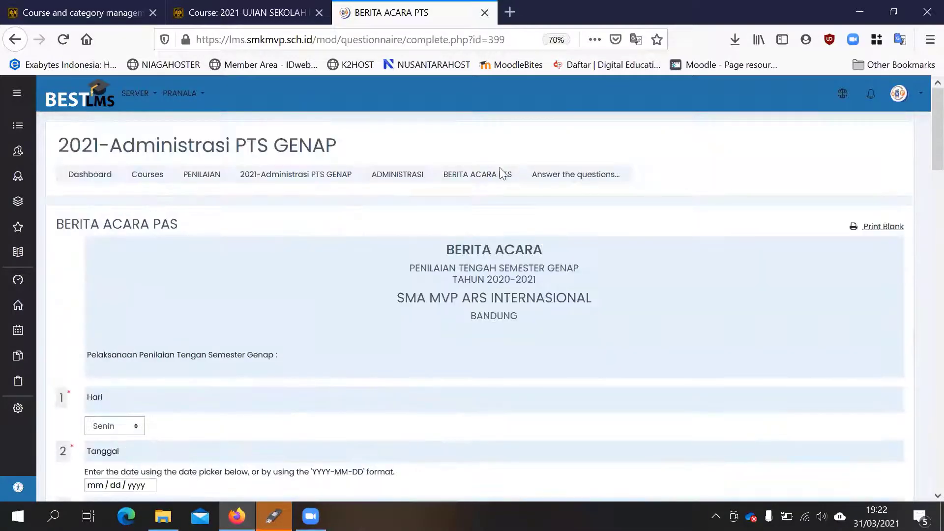
- Leave the unsubmitted questionnaire for the BERITA ACARA PTS main page and open all of its responses
left_click(501, 173)
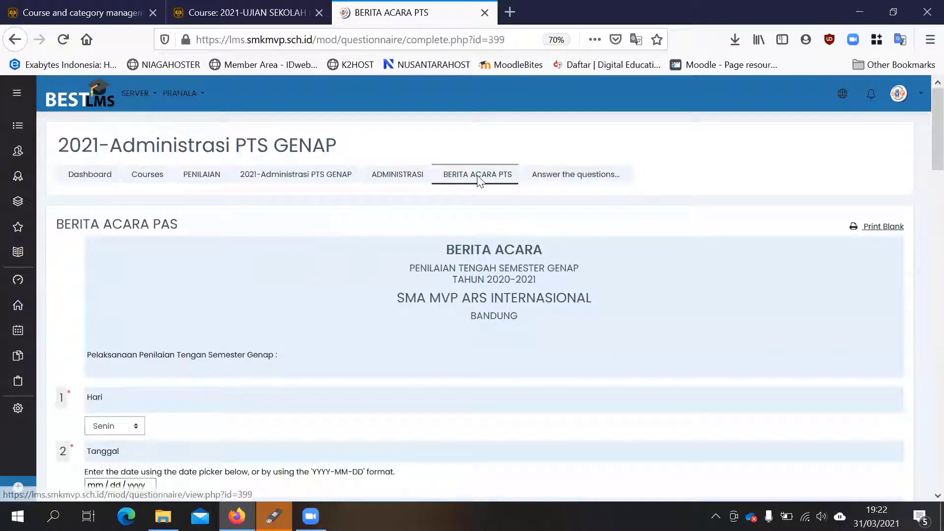
left_click(629, 269)
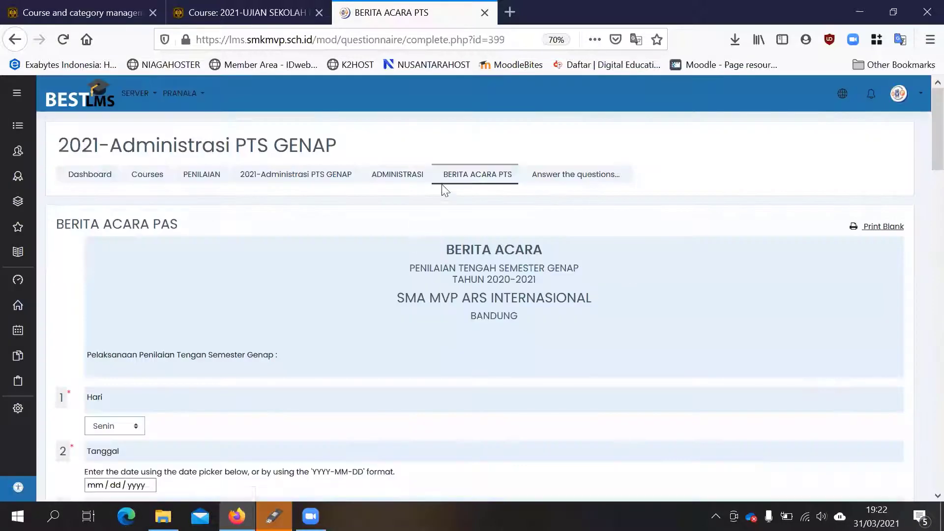
left_click(465, 176)
left_click(564, 265)
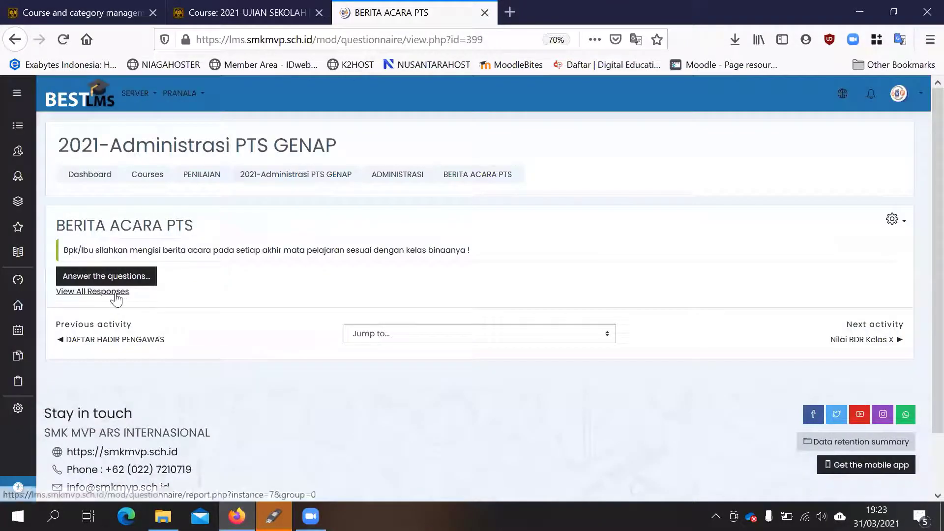
left_click(116, 293)
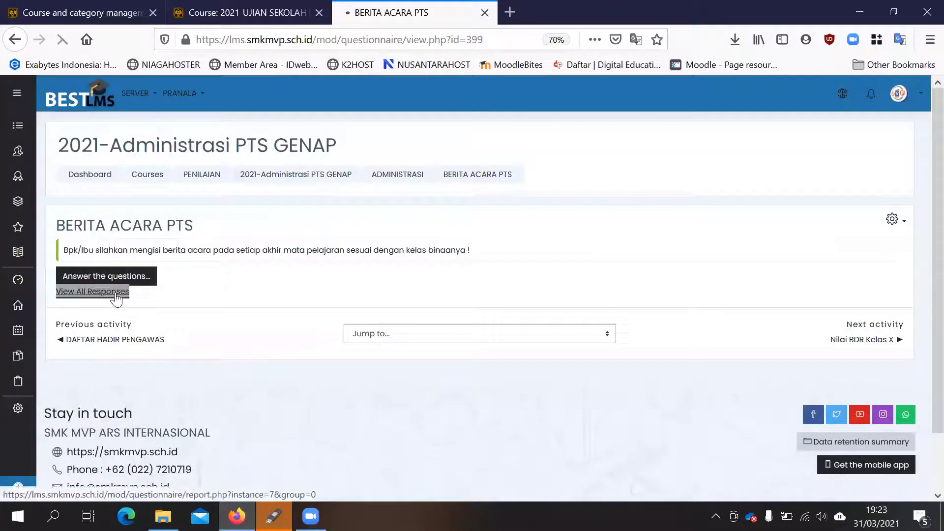
- Check the response summary, switch to the list of individual responses and open the first one
scroll(426, 264, "down", 4)
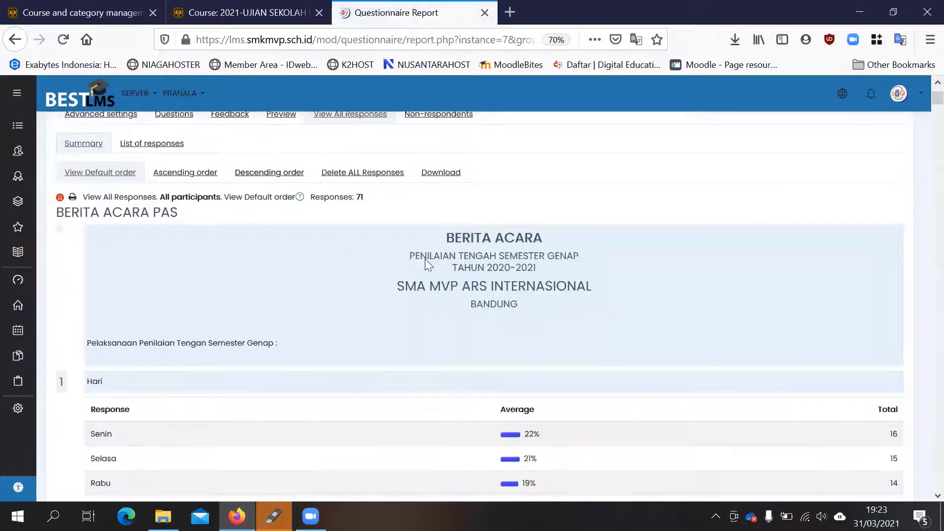
scroll(388, 254, "up", 4)
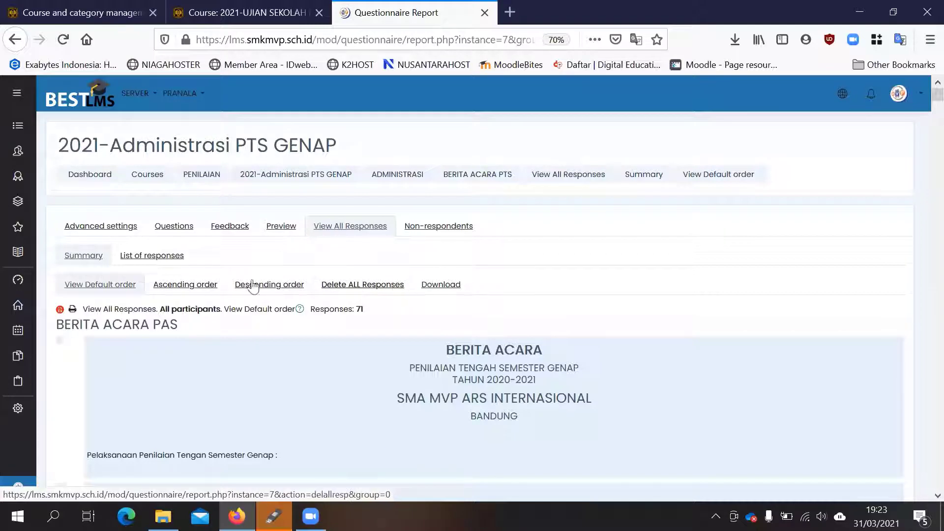
left_click(165, 260)
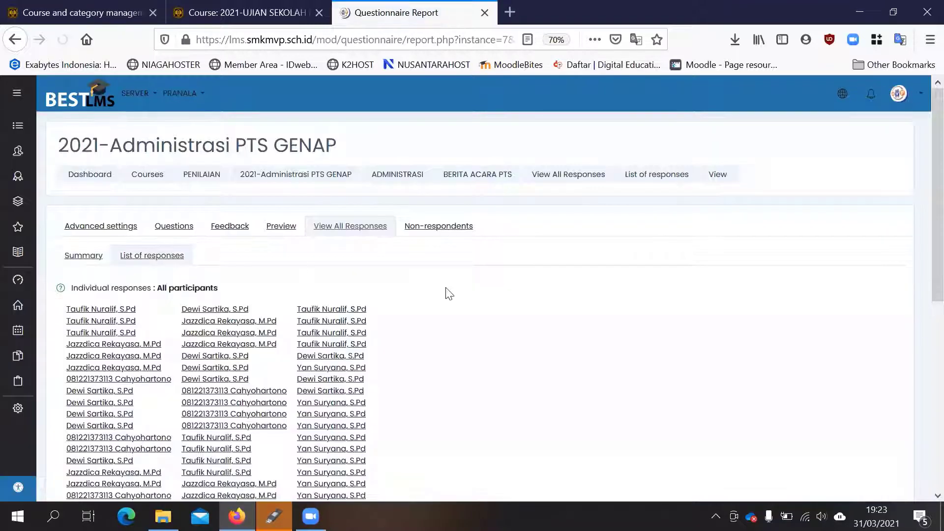
scroll(445, 293, "down", 3)
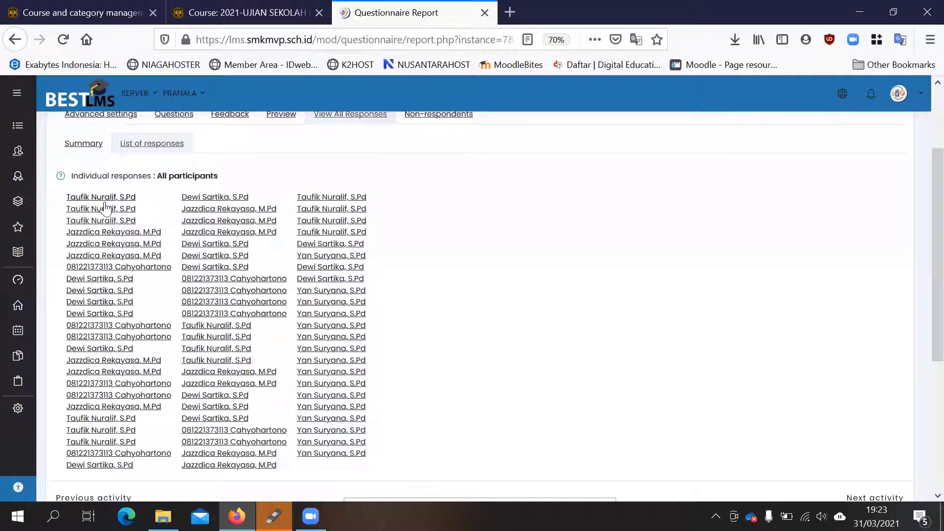
left_click(120, 199)
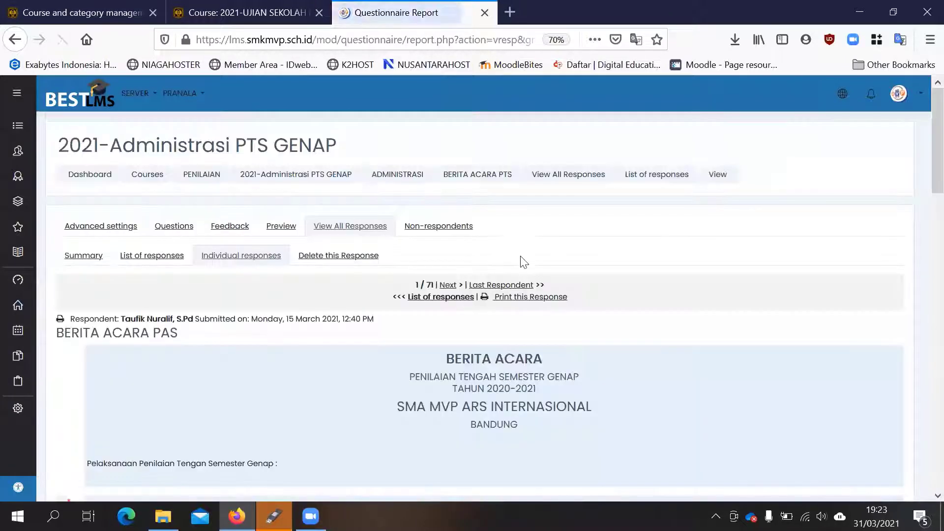
- Open the print version of this first response and maximize its window
scroll(521, 261, "down", 3)
scroll(523, 253, "up", 2)
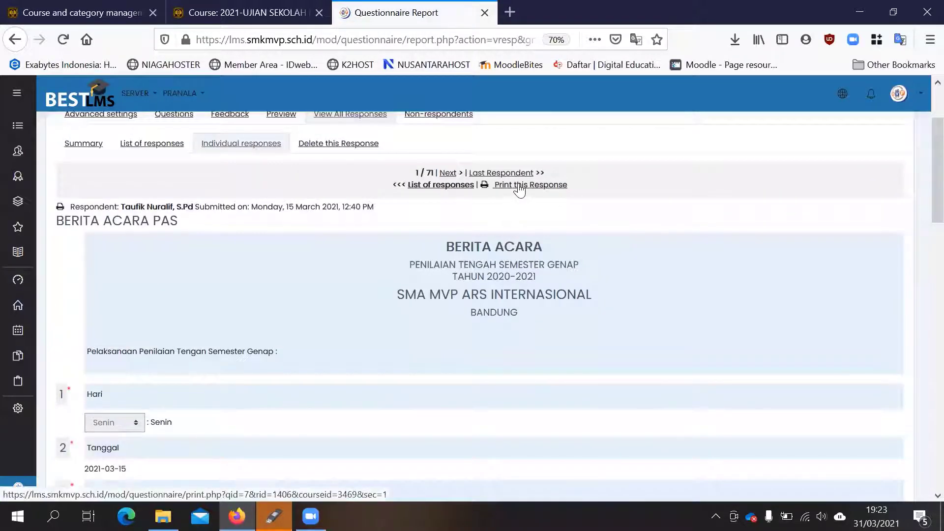
left_click(520, 186)
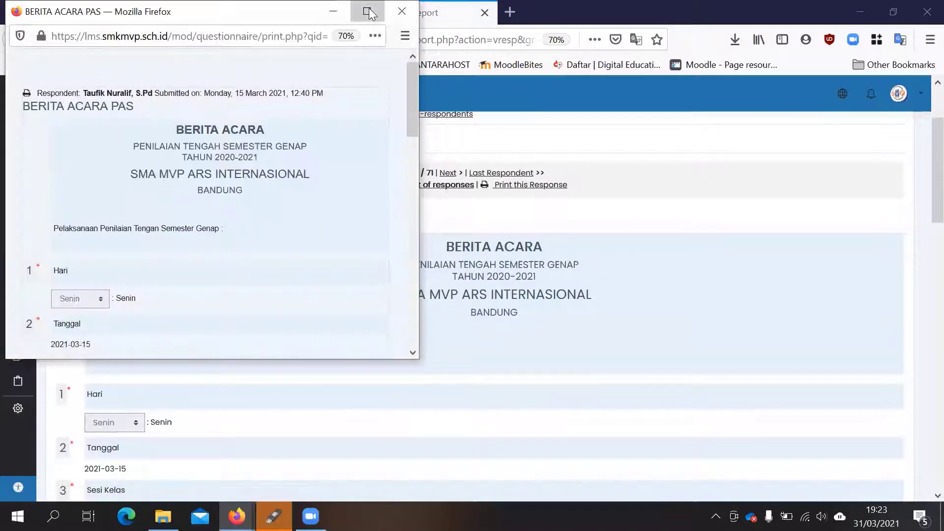
left_click(367, 11)
- Review the printable response from the Hari answer to Nama Pengawas, and close its window
scroll(347, 251, "down", 8)
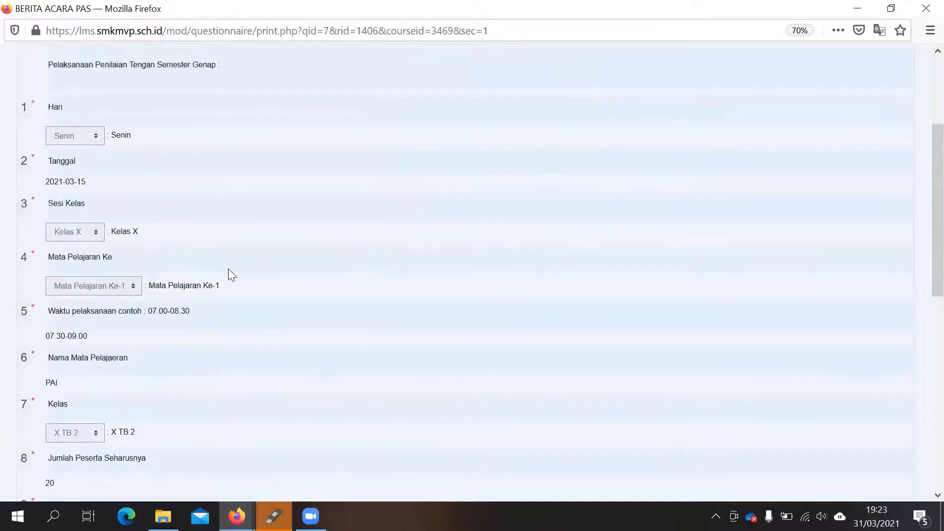
scroll(228, 269, "down", 9)
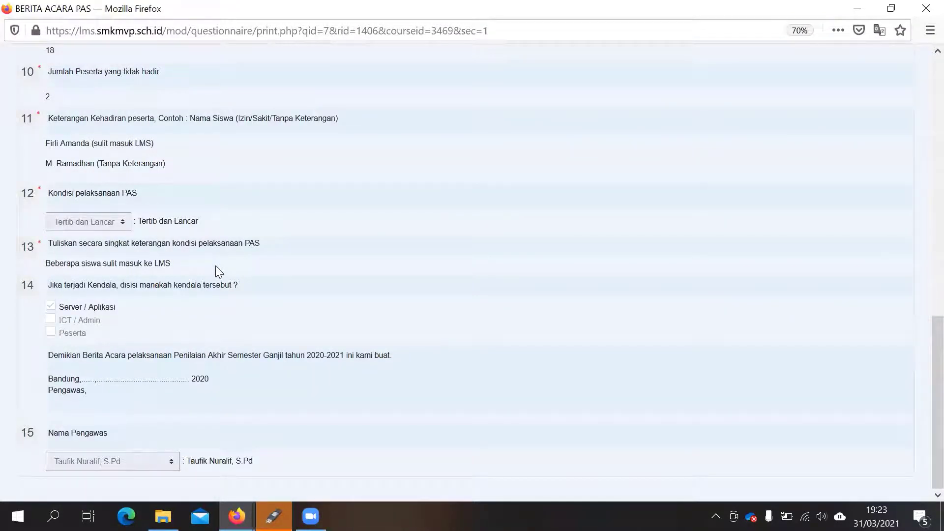
scroll(216, 272, "up", 2)
scroll(219, 272, "up", 12)
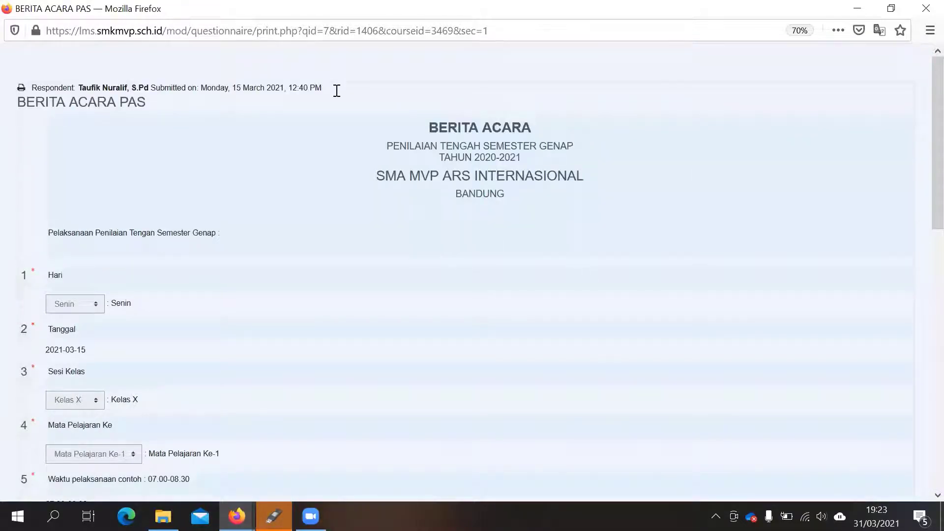
left_click(692, 88)
left_click(924, 8)
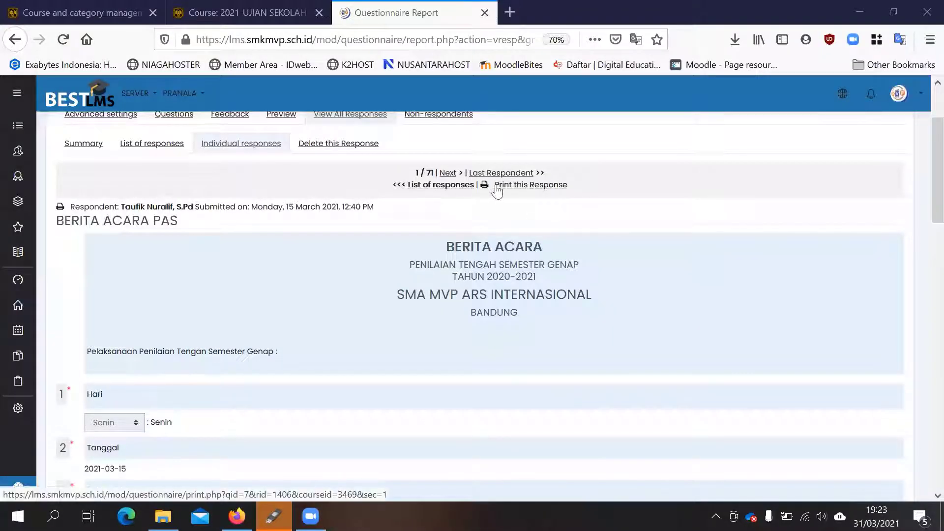
- Reopen the print version of the response in a maximized window and go through its answers
left_click(518, 186)
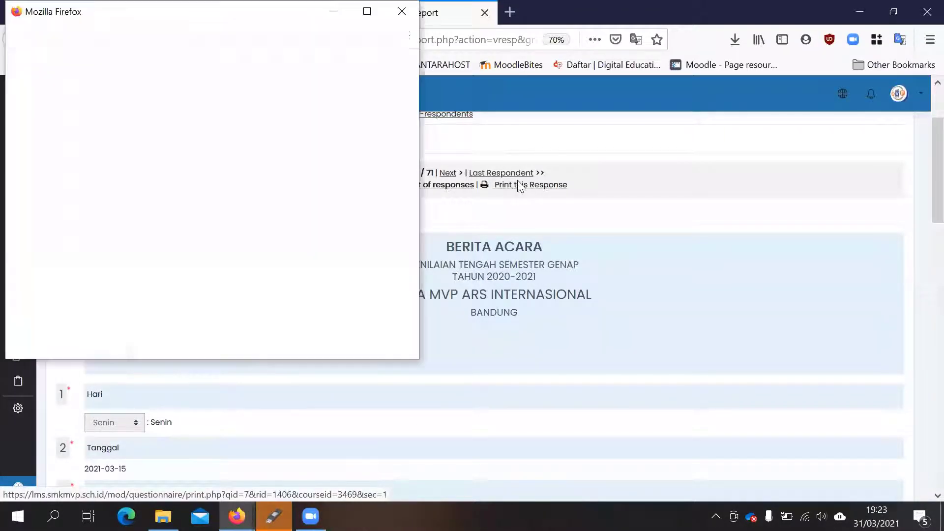
left_click(367, 11)
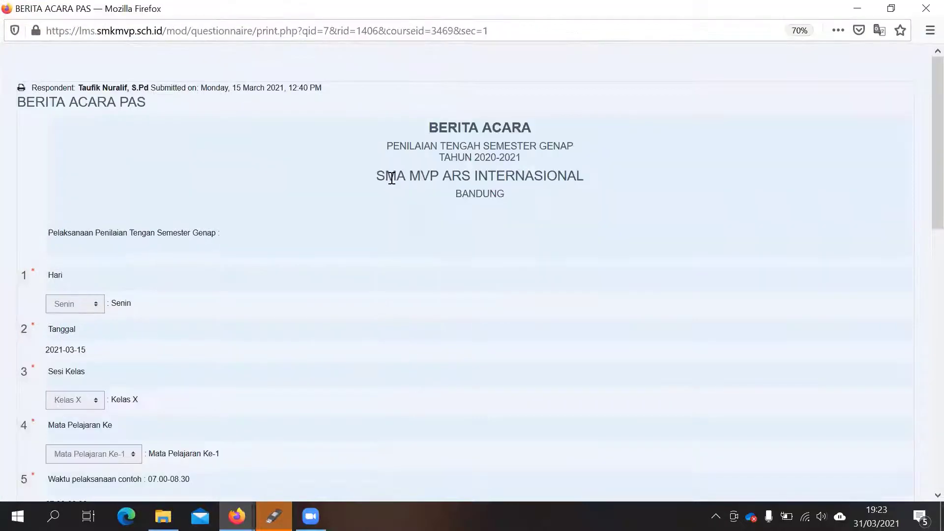
scroll(390, 178, "down", 10)
scroll(393, 184, "down", 2)
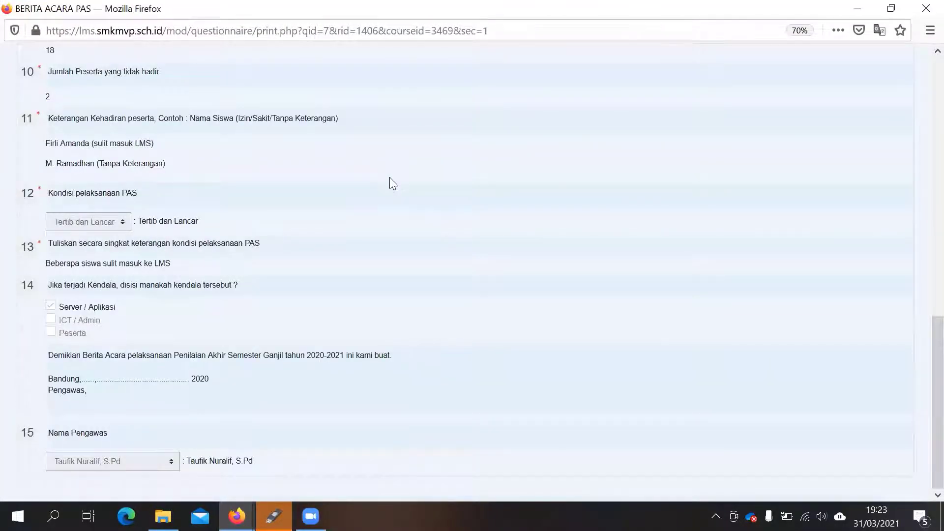
- Preview the response's printout with Microsoft Print to PDF as destination, and cancel without printing
key("ctrl+p")
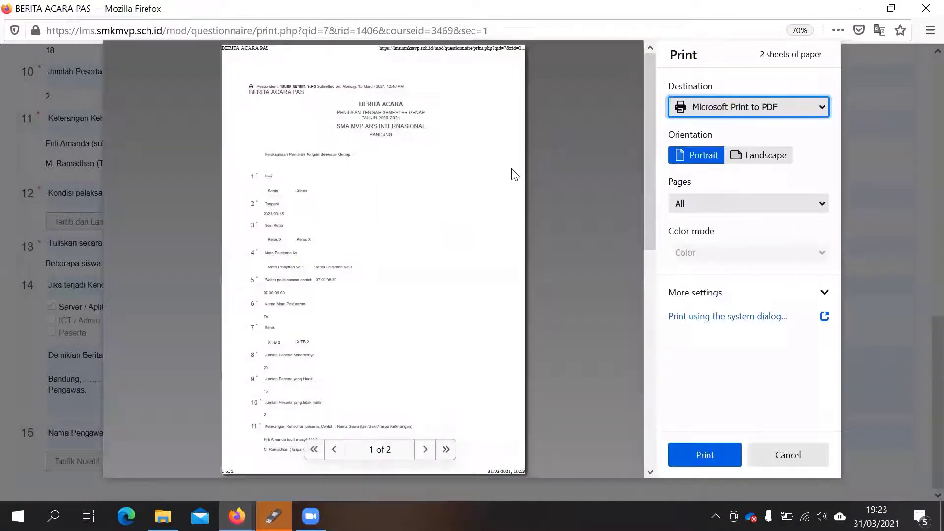
scroll(383, 217, "down", 5)
scroll(383, 217, "up", 5)
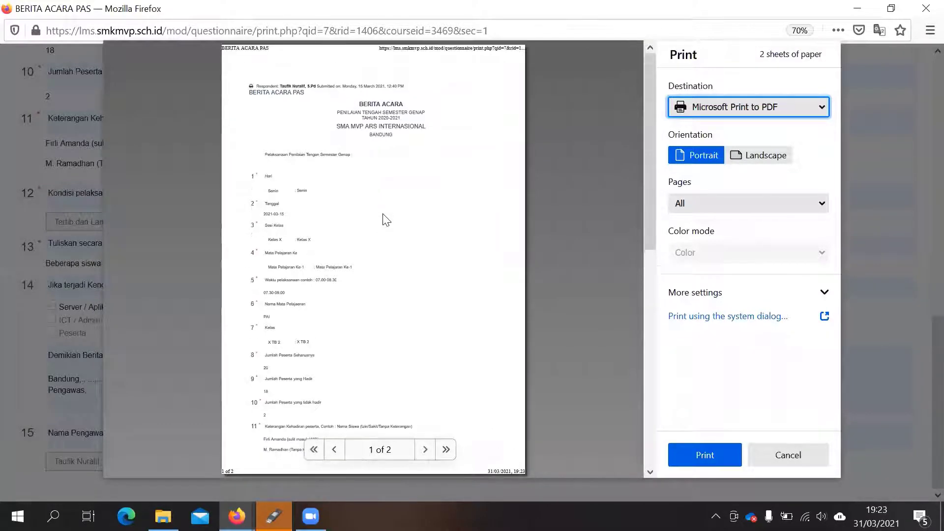
left_click(805, 455)
scroll(479, 214, "up", 15)
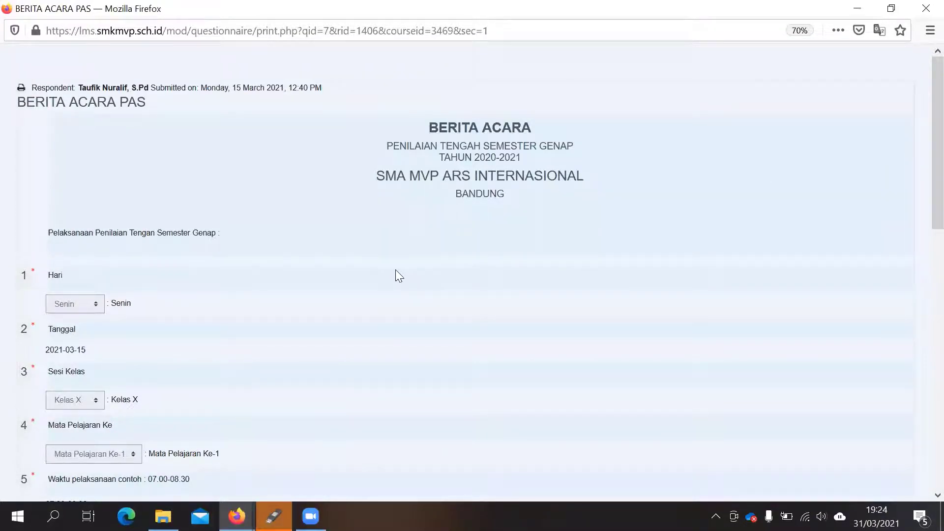
- Bring up the print preview once more, and close the print window and the Questionnaire Report page without printing
key("ctrl+p")
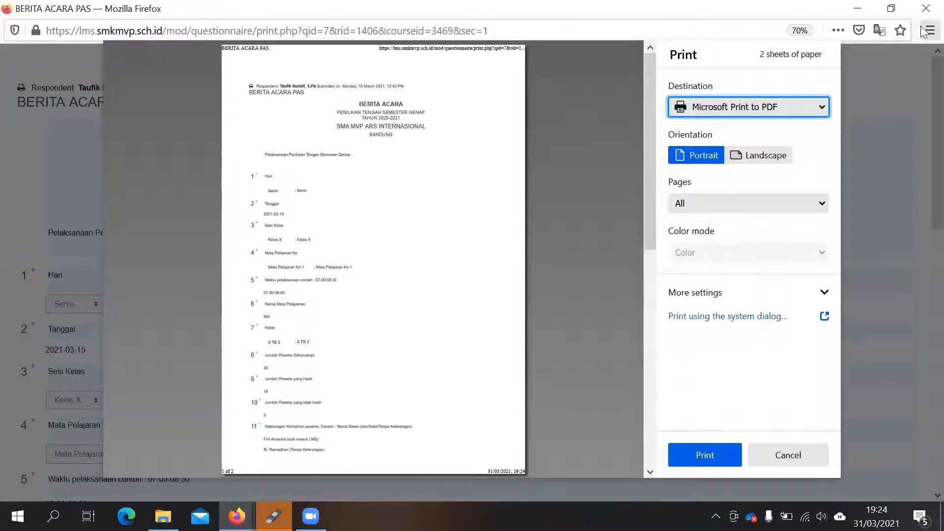
left_click(926, 8)
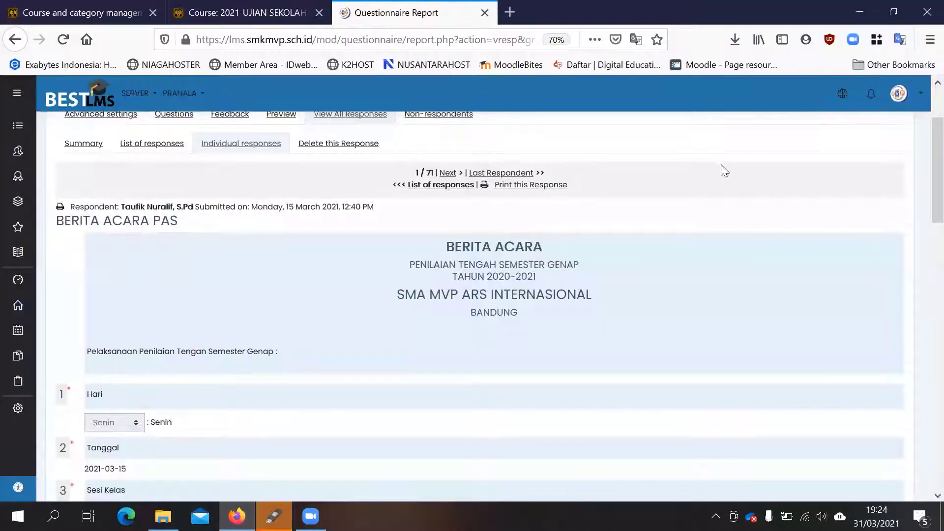
scroll(721, 168, "up", 3)
left_click(484, 12)
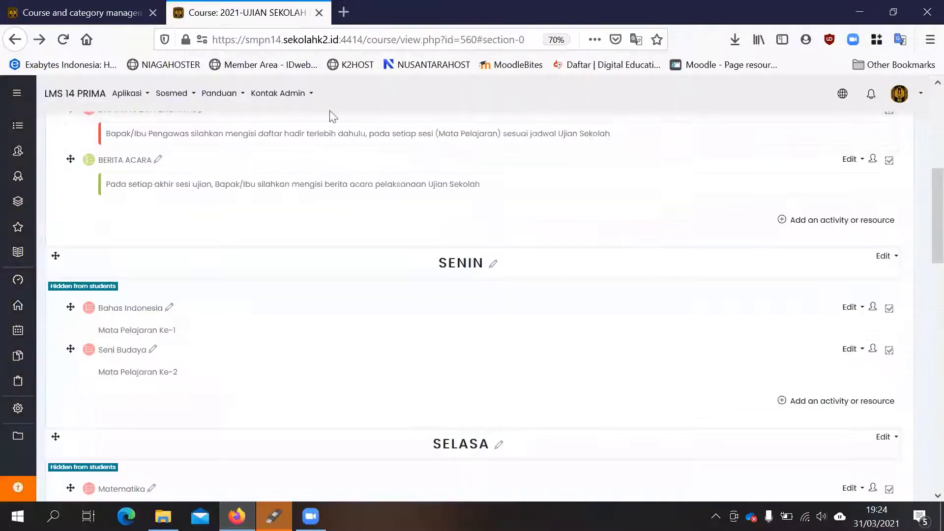
- Review the 2021-UJIAN SEKOLAH KELAS IX course page, focusing on the ADMINISTRASI PENGAWAS section with DAFTAR HADIR PENGAWAS and BERITA ACARA
scroll(111, 331, "up", 3)
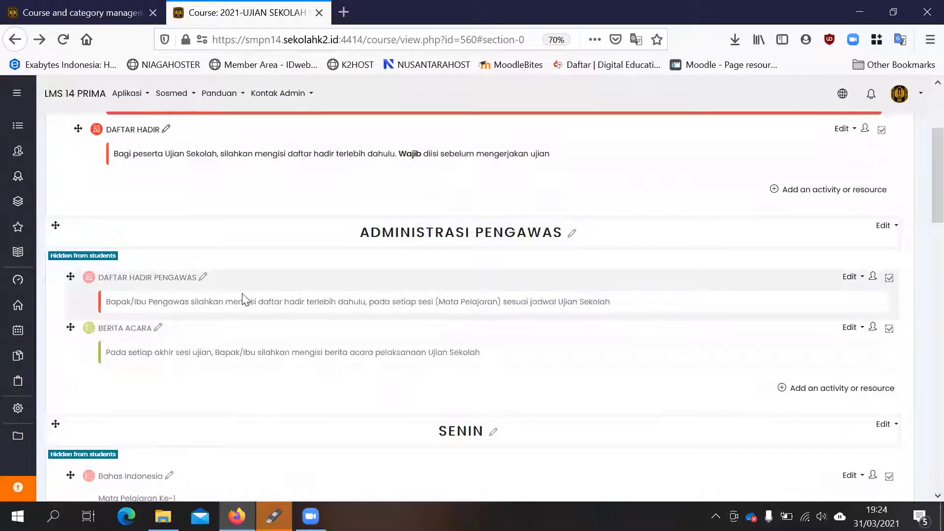
scroll(243, 298, "up", 3)
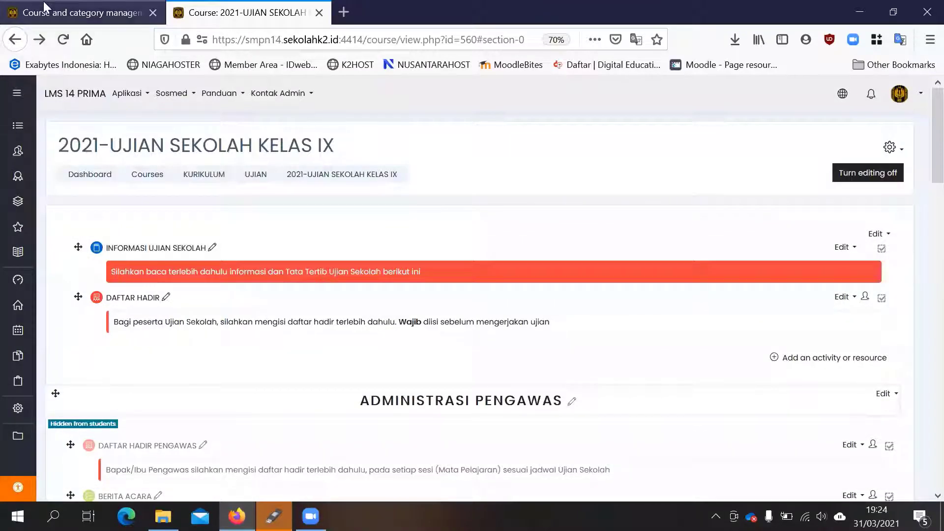
scroll(389, 232, "down", 3)
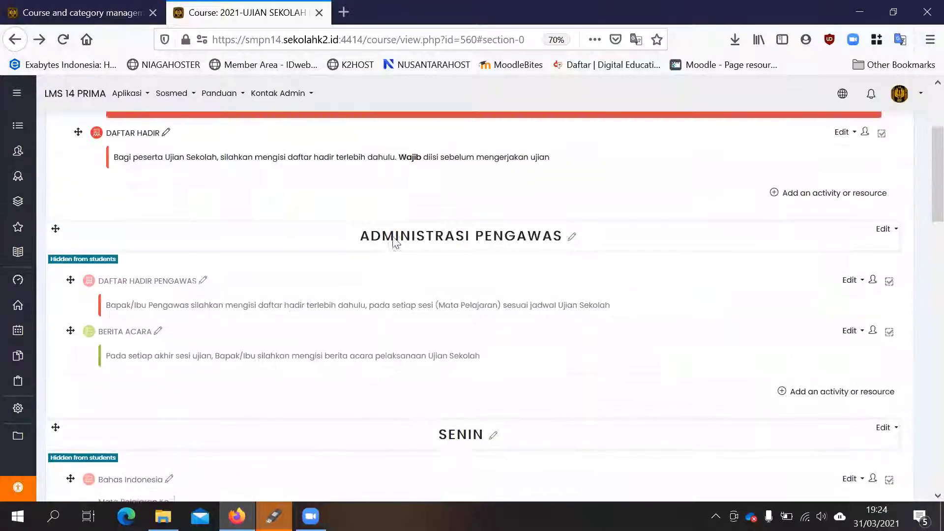
scroll(386, 236, "down", 3)
scroll(383, 226, "up", 3)
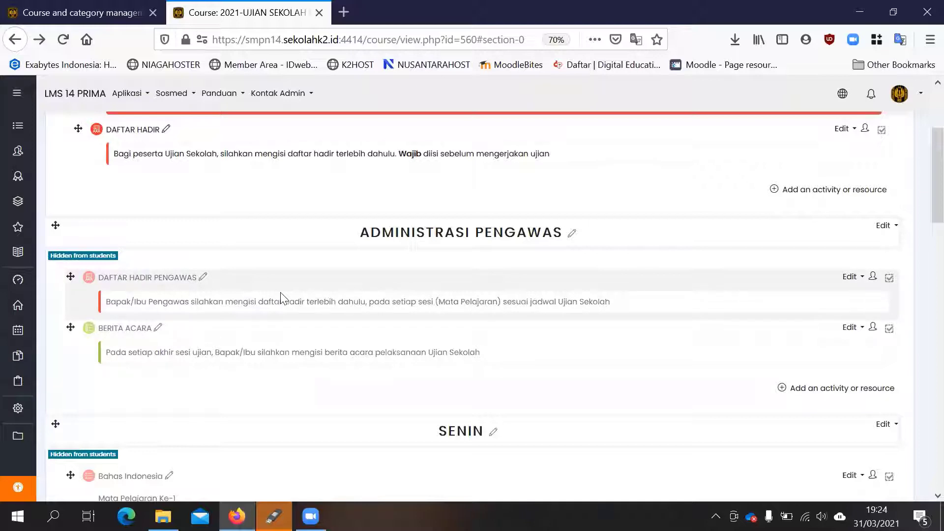
scroll(281, 297, "down", 1)
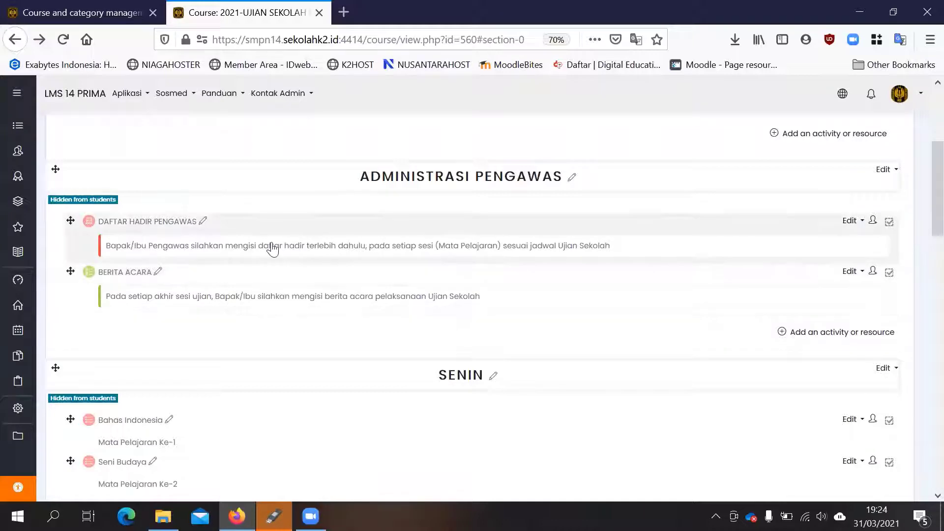
- Look through the whole exam course page, from INFORMASI UJIAN SEKOLAH down to the JUMAT topic, including the list of course sections
scroll(416, 222, "down", 1)
scroll(415, 219, "up", 5)
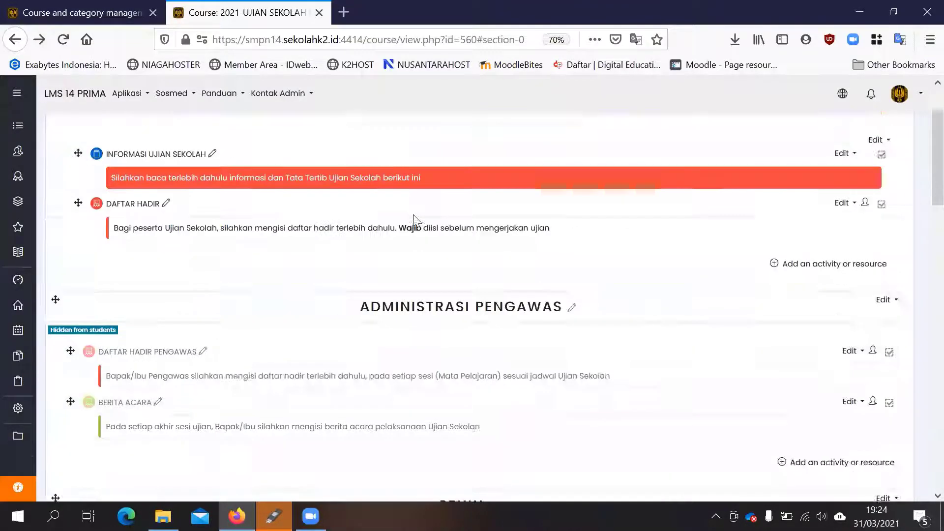
scroll(415, 219, "down", 3)
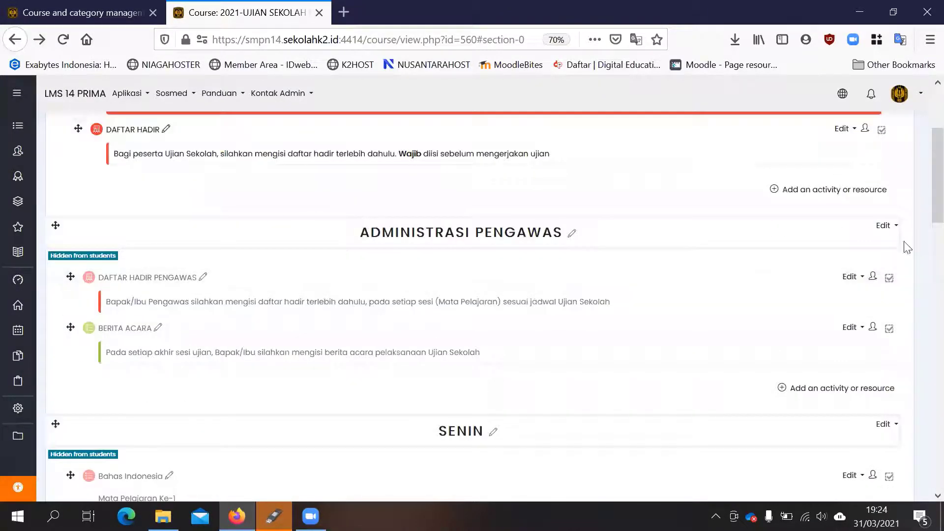
scroll(441, 208, "down", 4)
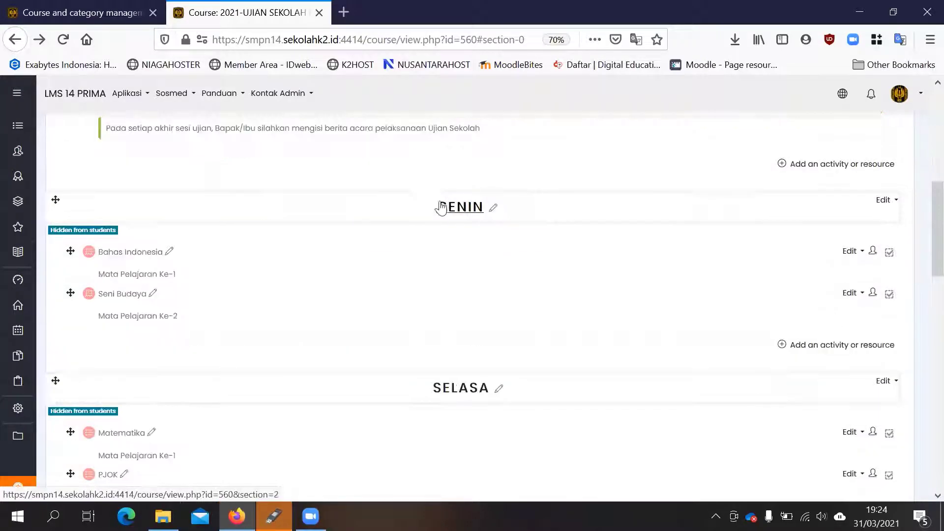
scroll(441, 208, "up", 2)
scroll(441, 208, "down", 1)
mouse_move(29, 127)
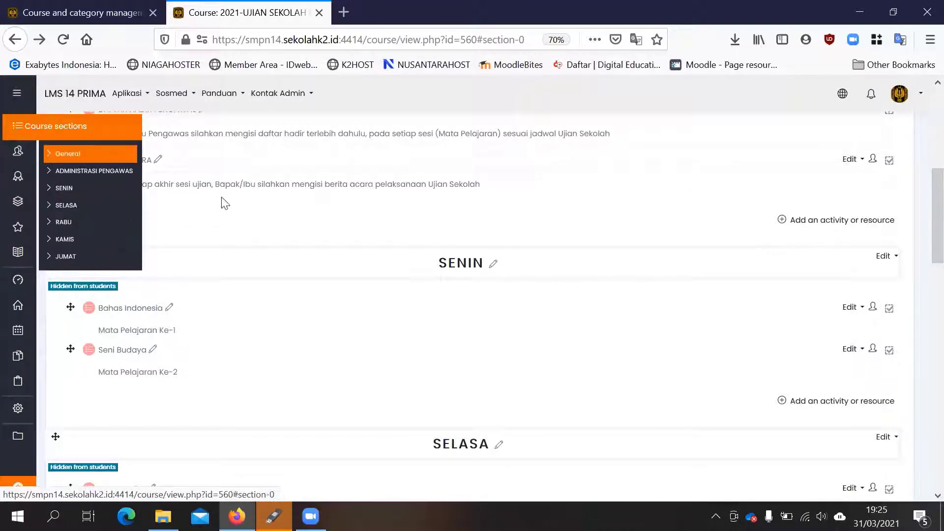
scroll(641, 221, "up", 5)
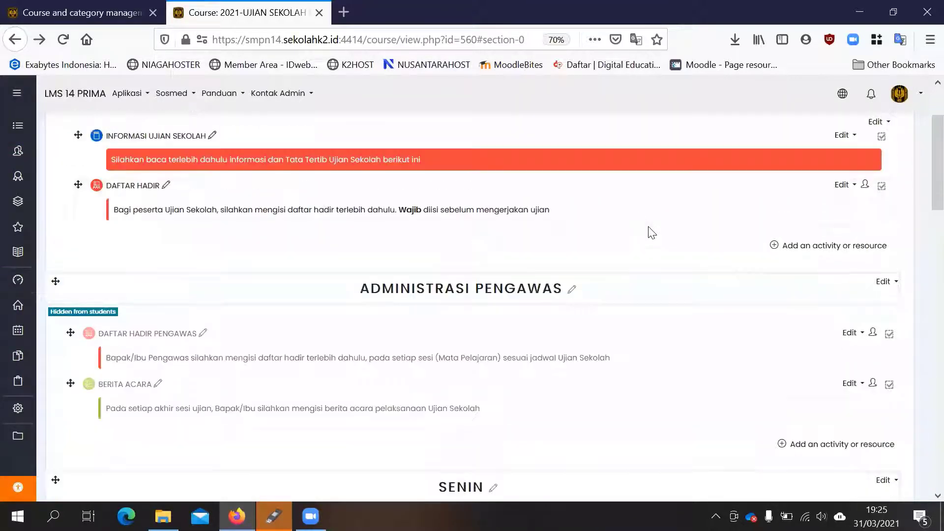
scroll(892, 196, "down", 2)
scroll(892, 197, "up", 2)
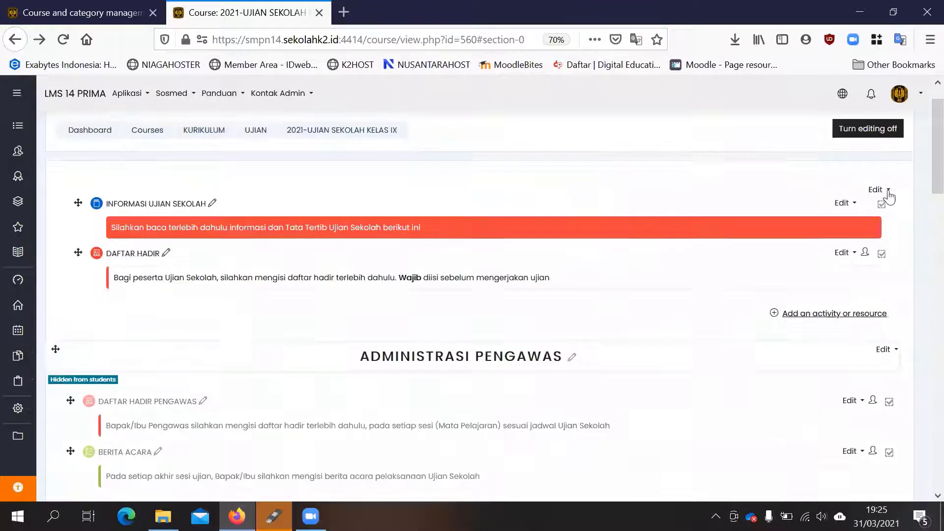
scroll(771, 194, "down", 10)
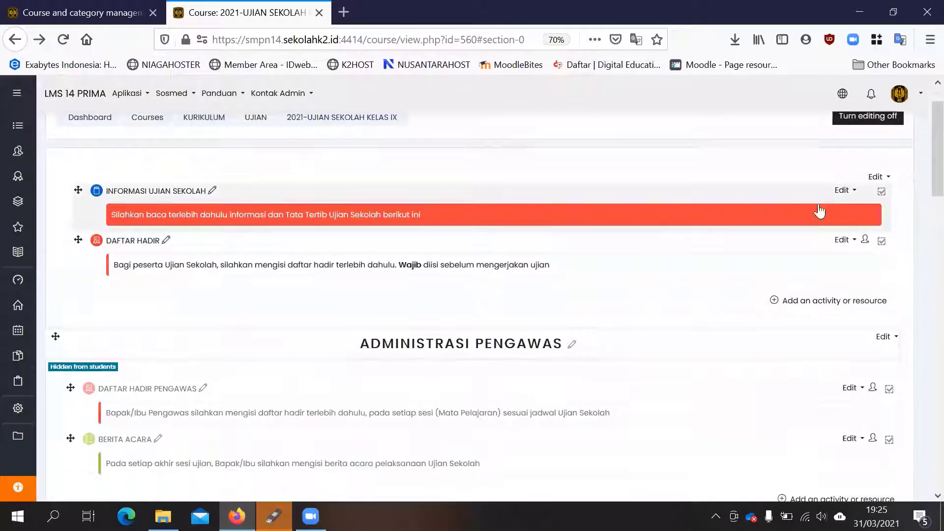
scroll(476, 265, "up", 2)
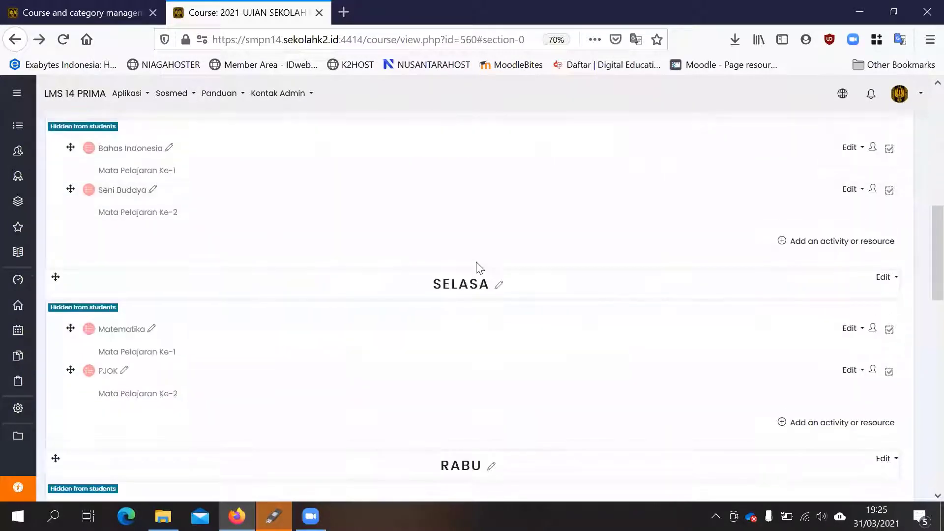
scroll(178, 259, "down", 3)
scroll(178, 259, "down", 14)
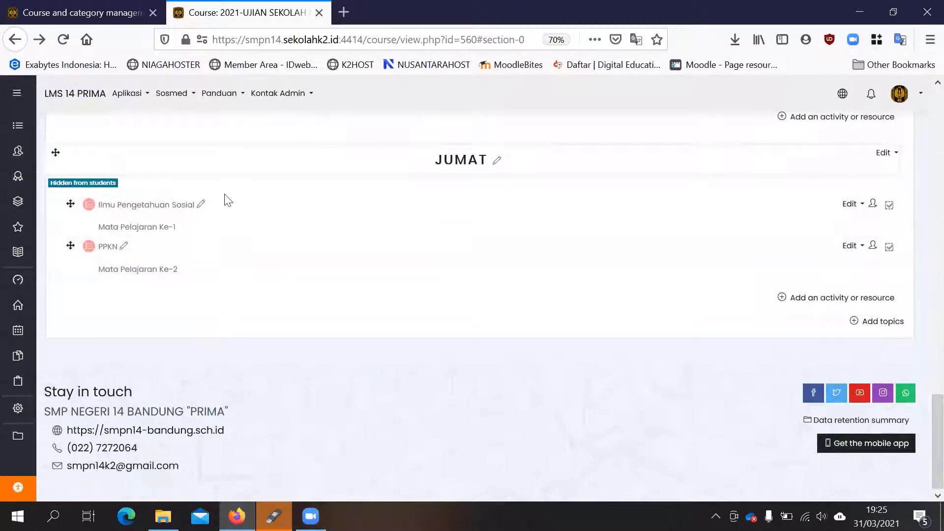
- Make the hidden SENIN topic visible to students
scroll(408, 215, "up", 8)
scroll(422, 217, "up", 3)
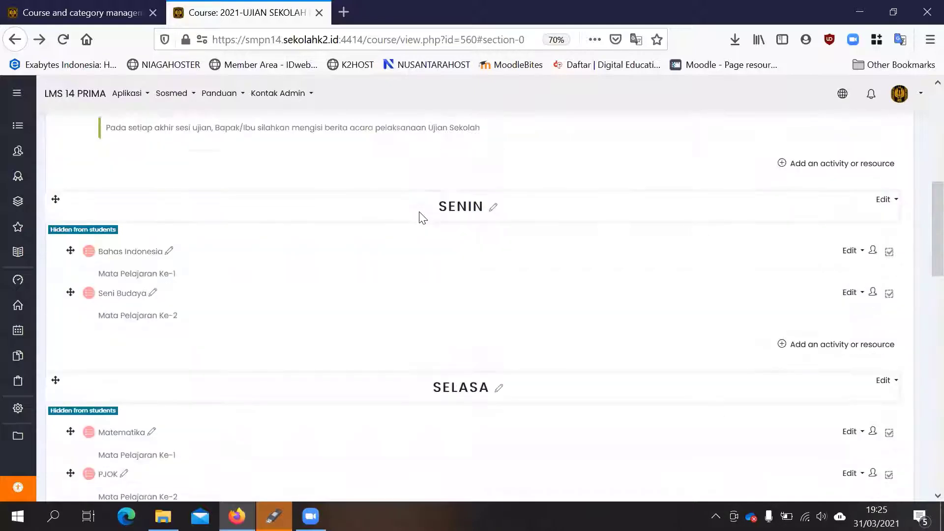
left_click(885, 199)
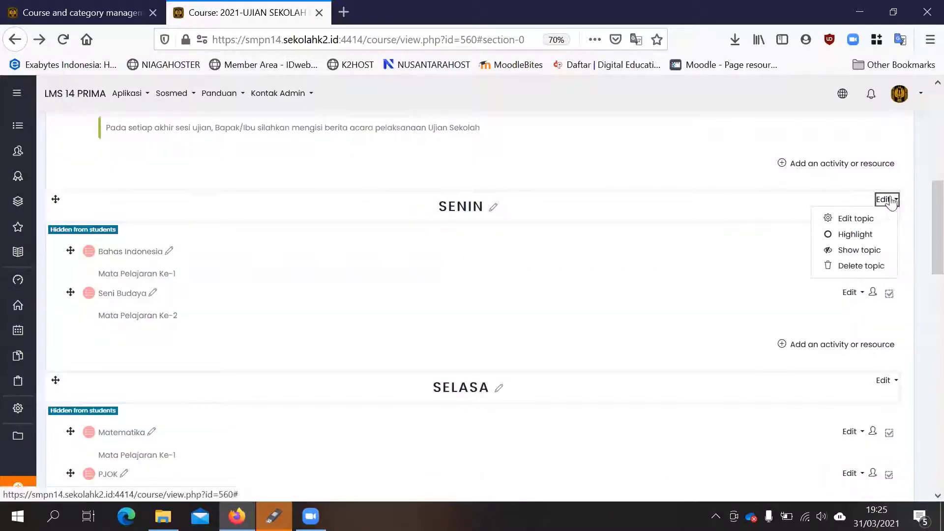
left_click(856, 251)
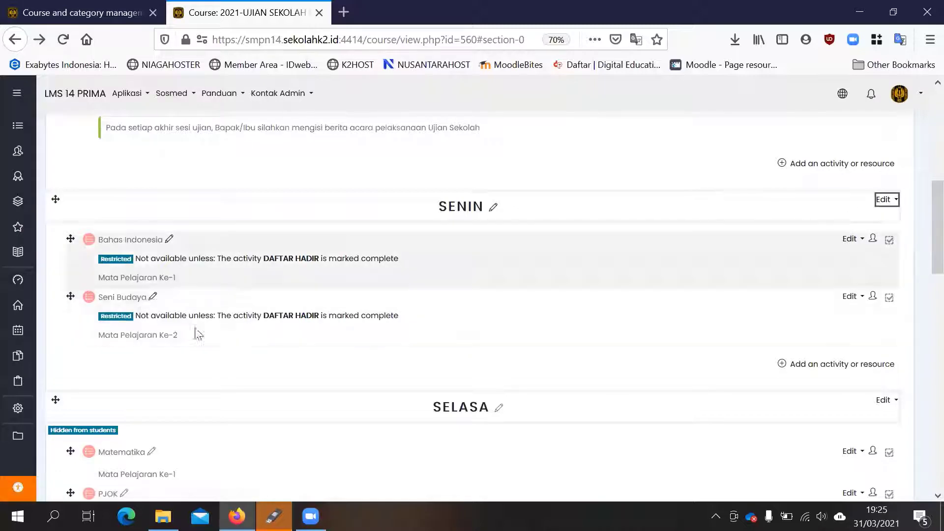
- Hide the Seni Budaya quiz in the SENIN topic from students, and show it again
scroll(536, 308, "down", 5)
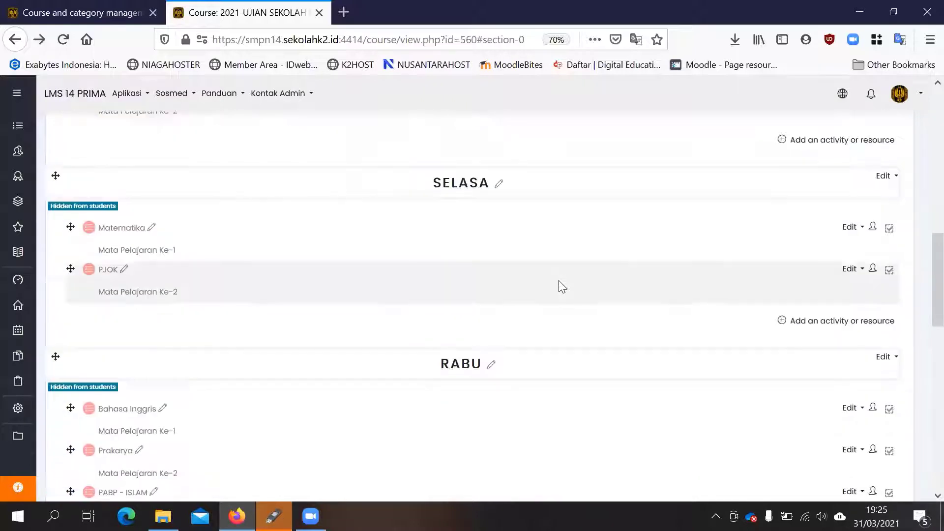
scroll(561, 285, "up", 2)
scroll(570, 280, "up", 1)
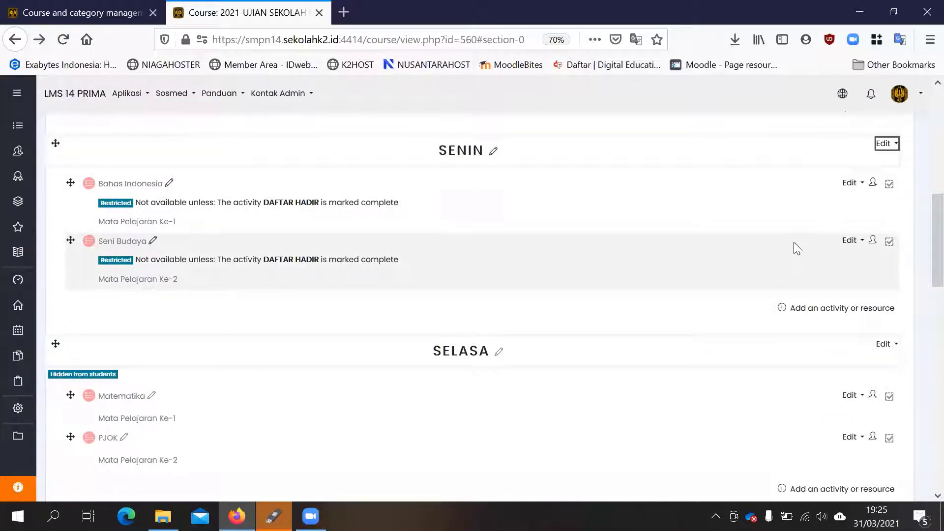
left_click(853, 241)
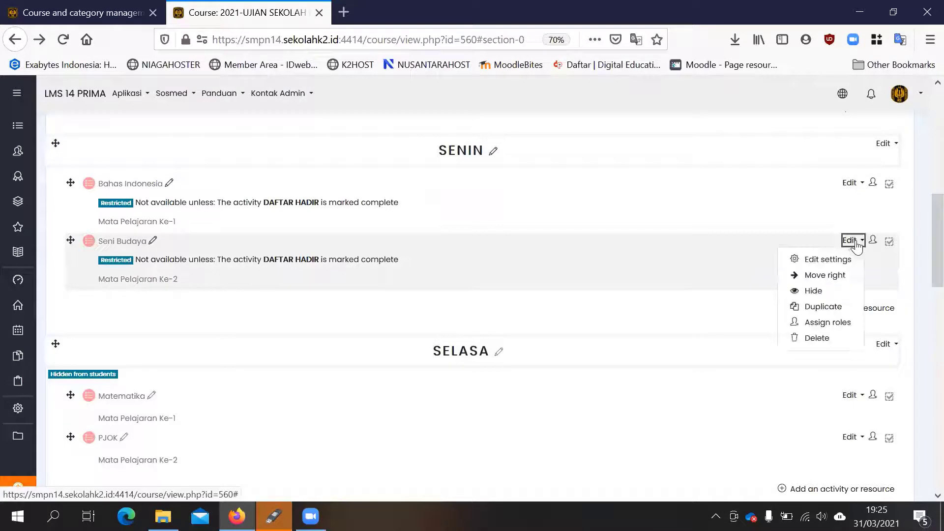
left_click(831, 293)
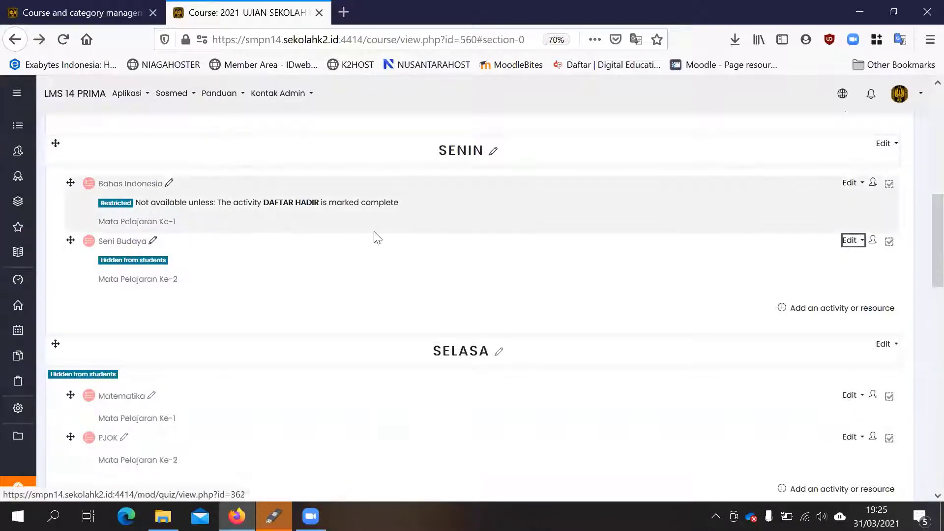
left_click(851, 240)
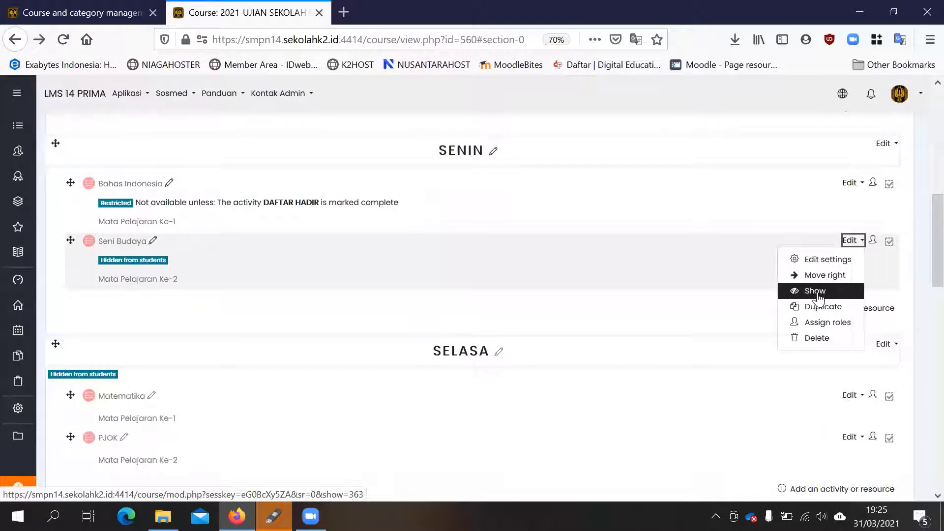
left_click(820, 292)
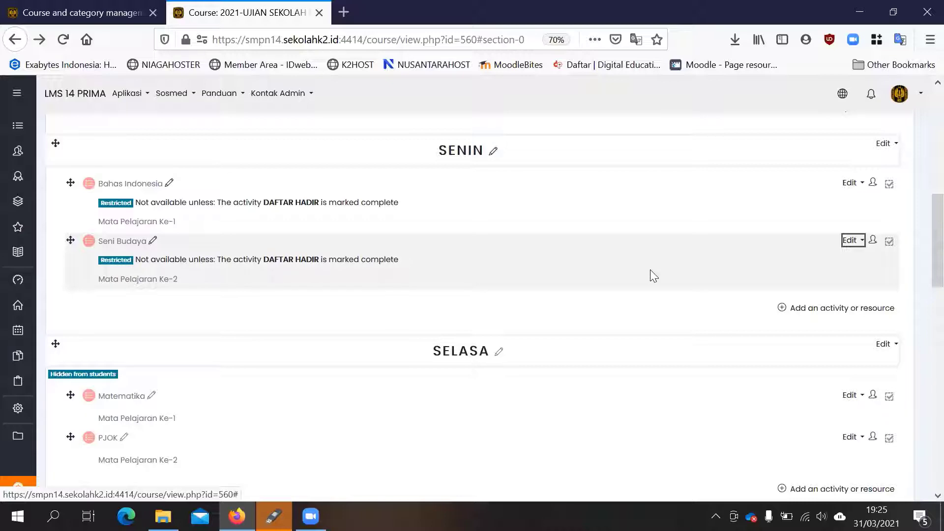
- Examine the student visibility and access restrictions of the ADMINISTRASI PENGAWAS section and the daily exam topics from SENIN to JUMAT
scroll(770, 221, "up", 2)
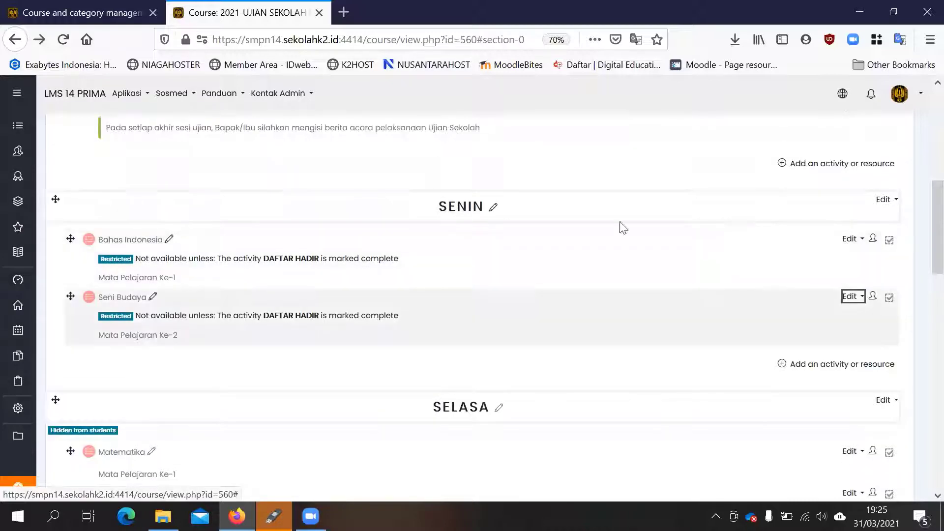
scroll(803, 347, "down", 2)
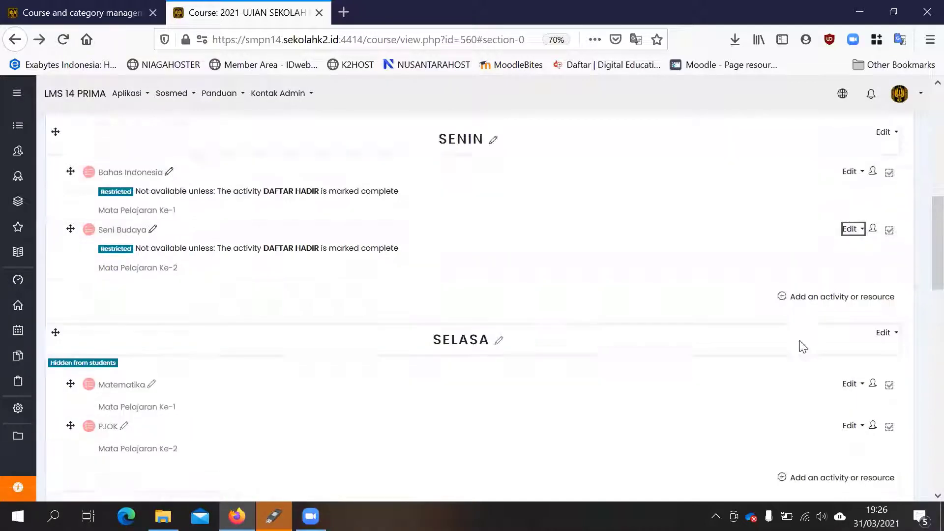
scroll(713, 324, "down", 1)
scroll(442, 280, "up", 1)
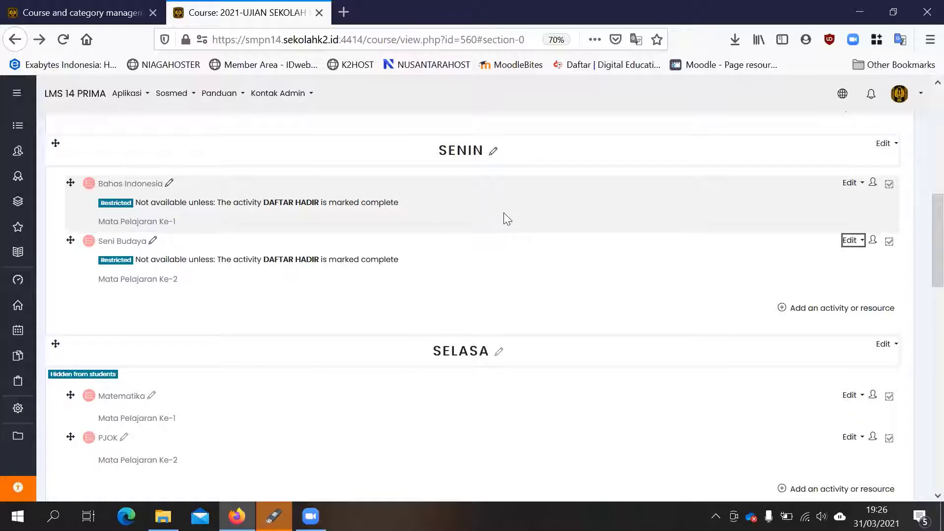
scroll(491, 214, "up", 2)
scroll(425, 204, "up", 2)
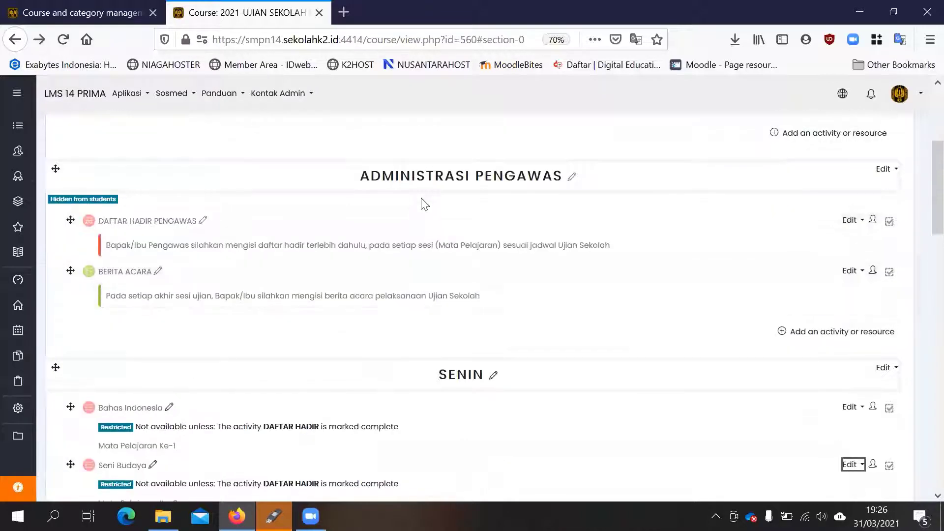
scroll(423, 204, "down", 2)
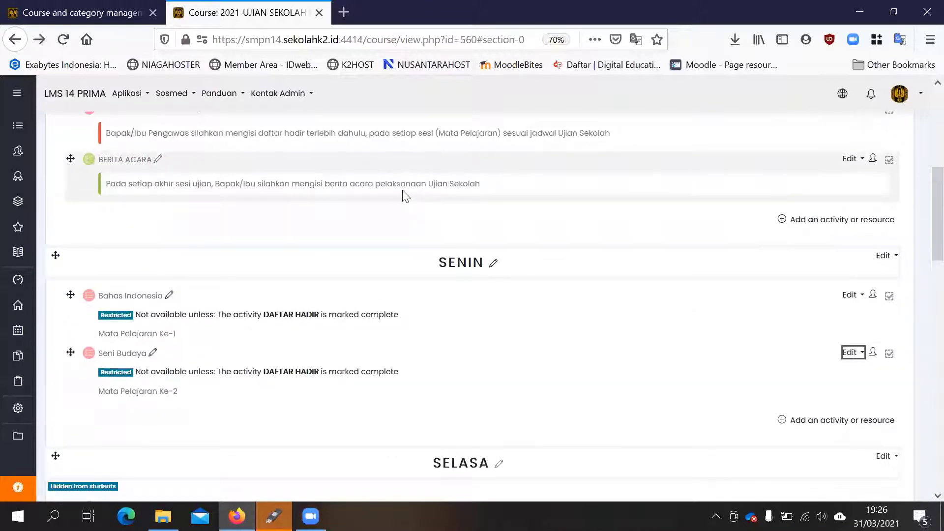
scroll(403, 195, "down", 11)
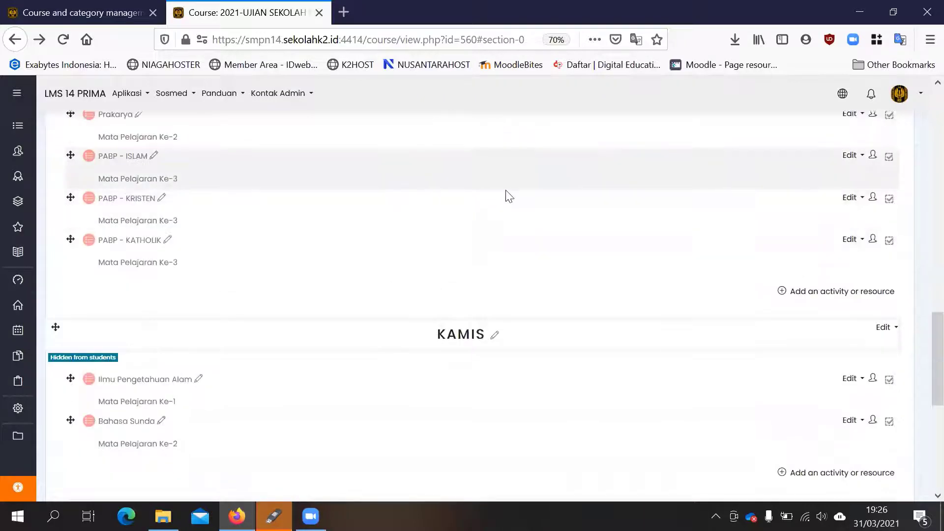
scroll(566, 246, "down", 4)
scroll(654, 280, "down", 3)
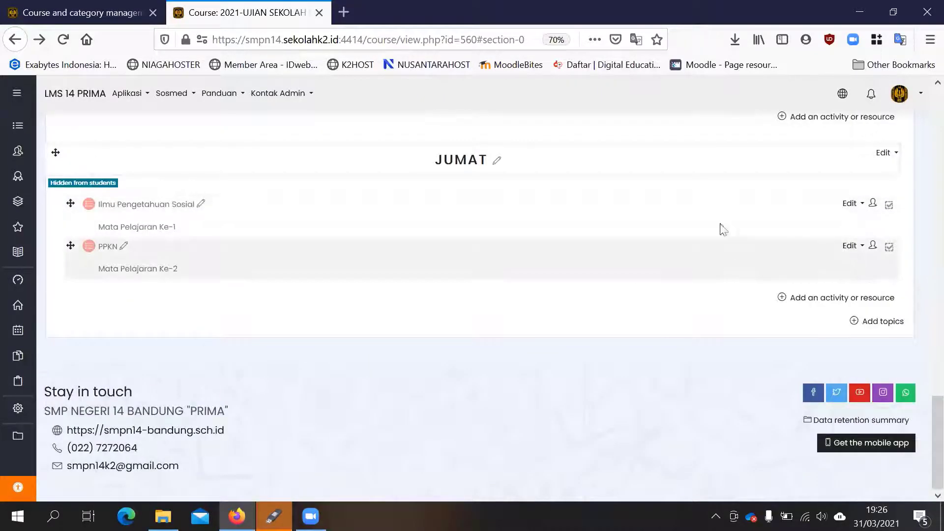
scroll(722, 229, "up", 14)
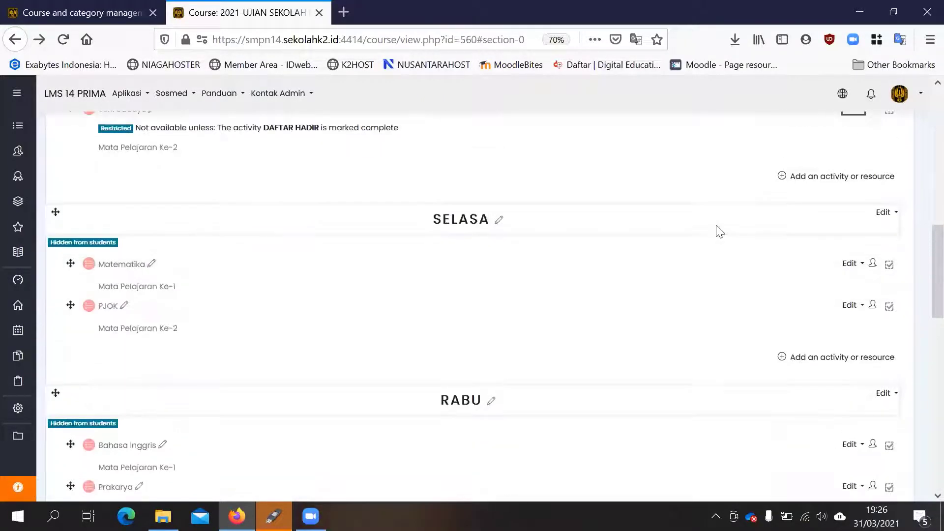
scroll(715, 231, "up", 4)
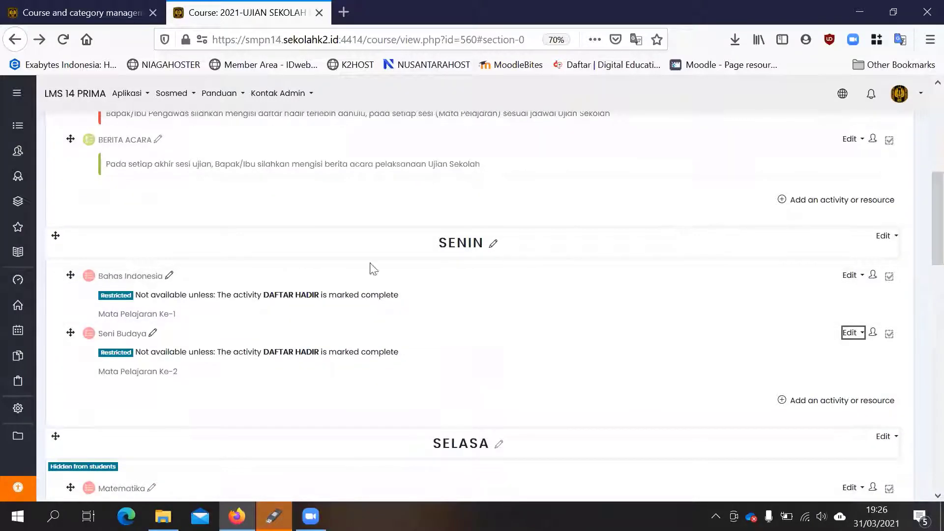
- Open the settings of the Bahas Indonesia quiz and check its Timing section with opening, closing and time limit
left_click(849, 276)
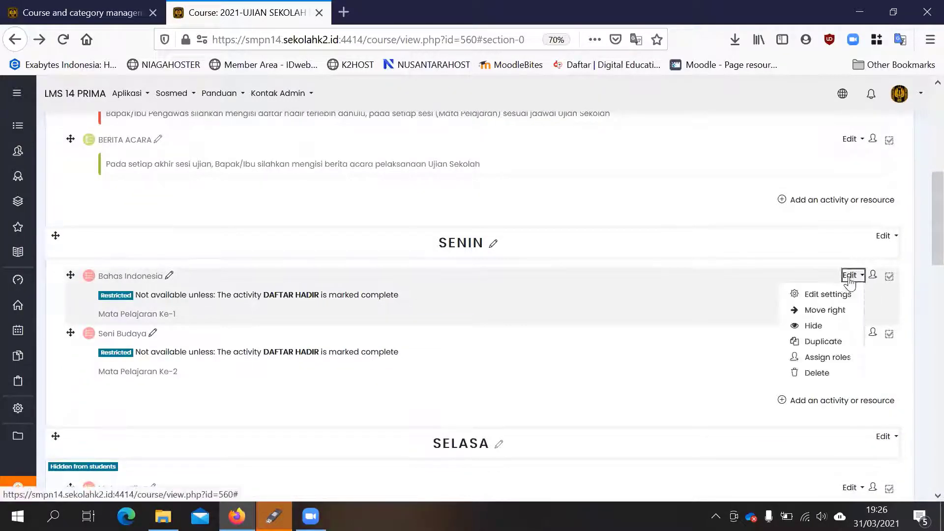
left_click(826, 294)
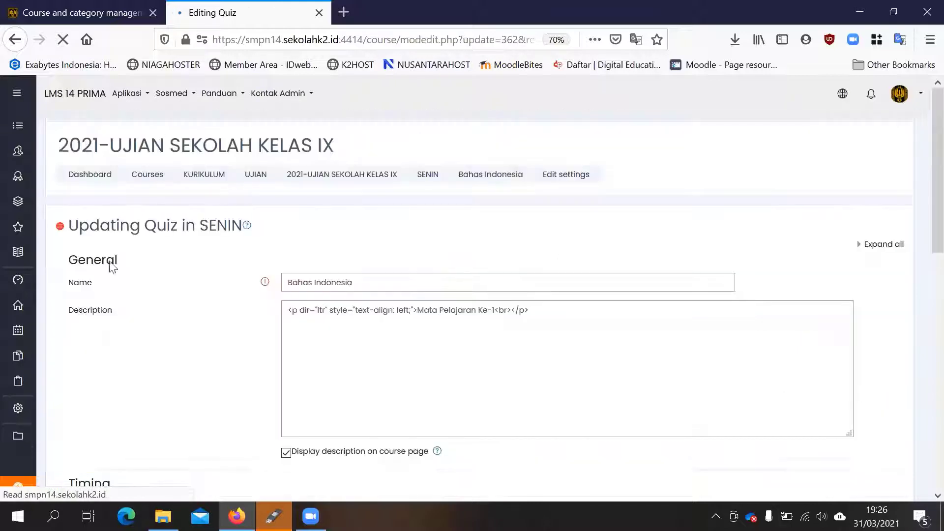
scroll(175, 268, "down", 5)
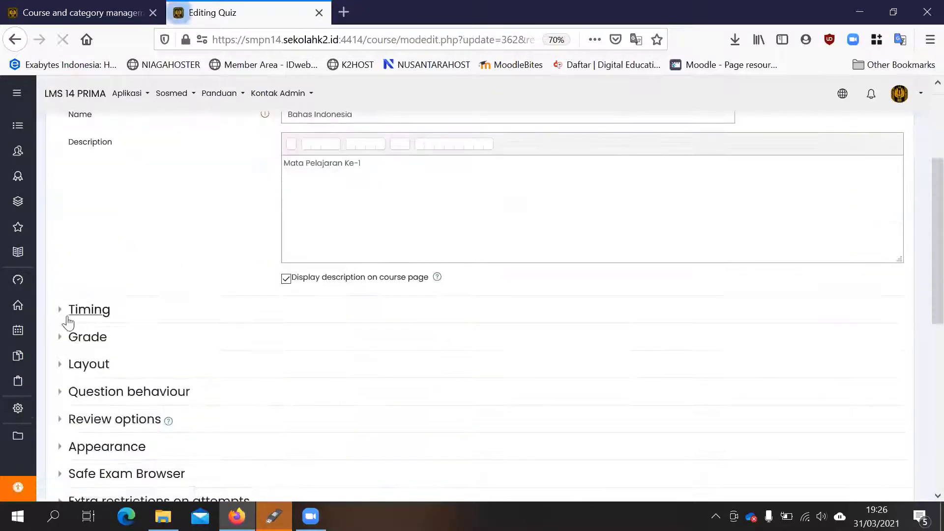
left_click(69, 314)
scroll(295, 221, "down", 2)
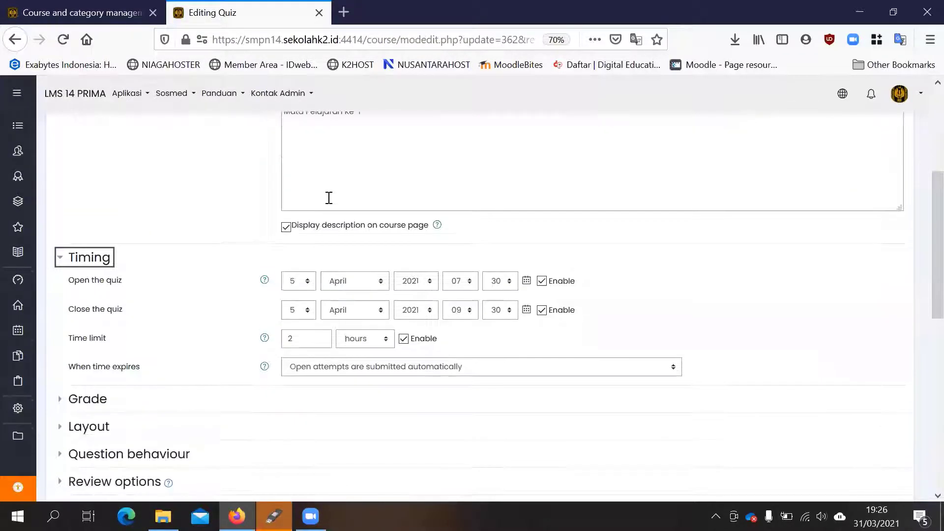
scroll(666, 265, "down", 3)
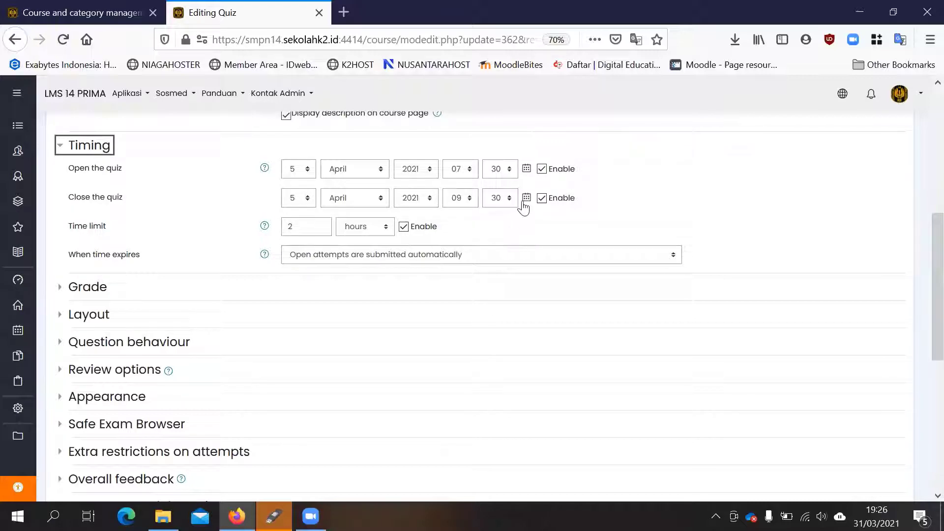
- Expand the quiz's Restrict access settings and check the activity completion condition on DAFTAR HADIR
scroll(517, 207, "down", 2)
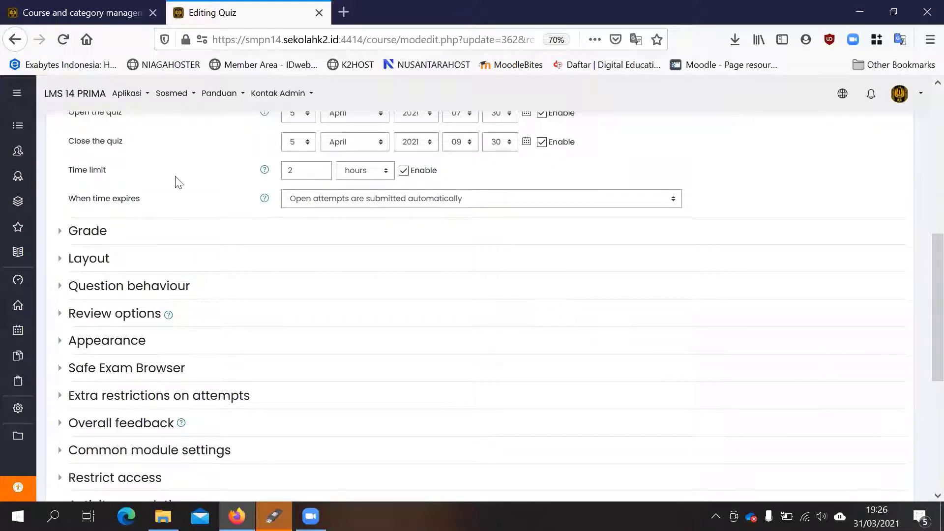
scroll(178, 182, "down", 6)
left_click(74, 309)
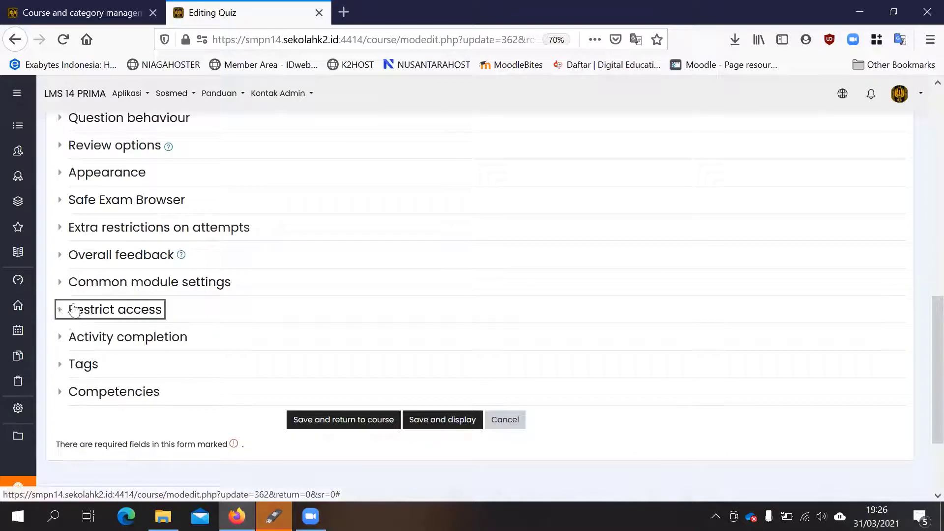
scroll(443, 315, "down", 2)
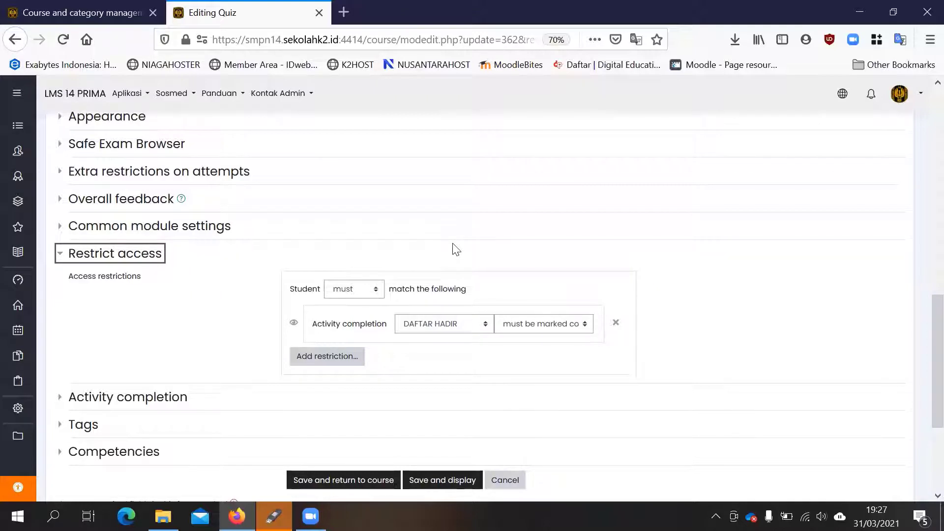
- Set the Bahas Indonesia quiz's opening time to 07:15 on 5 April 2021
scroll(456, 250, "up", 10)
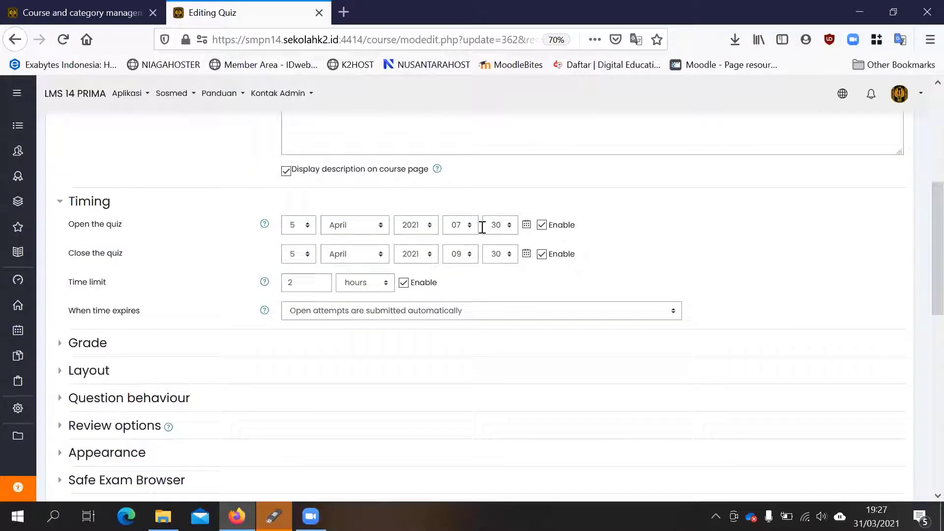
left_click(501, 226)
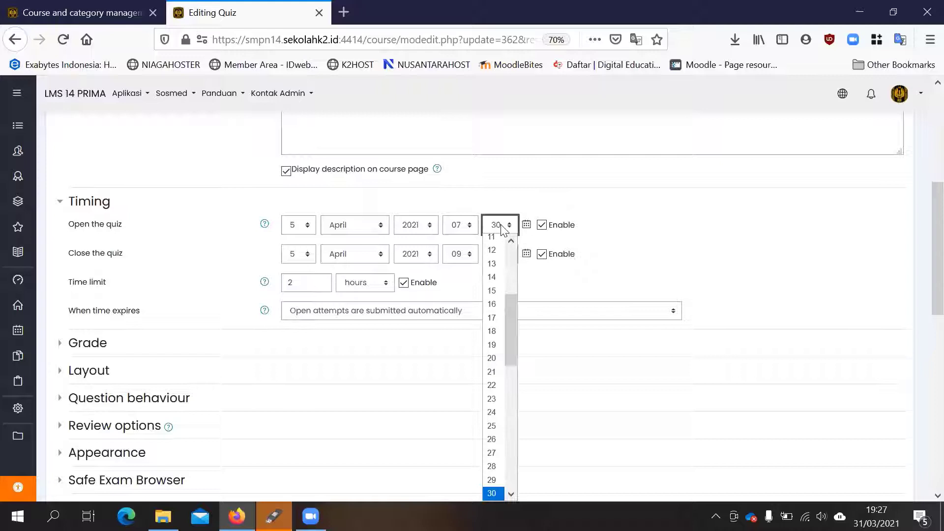
left_click(497, 296)
left_click(686, 247)
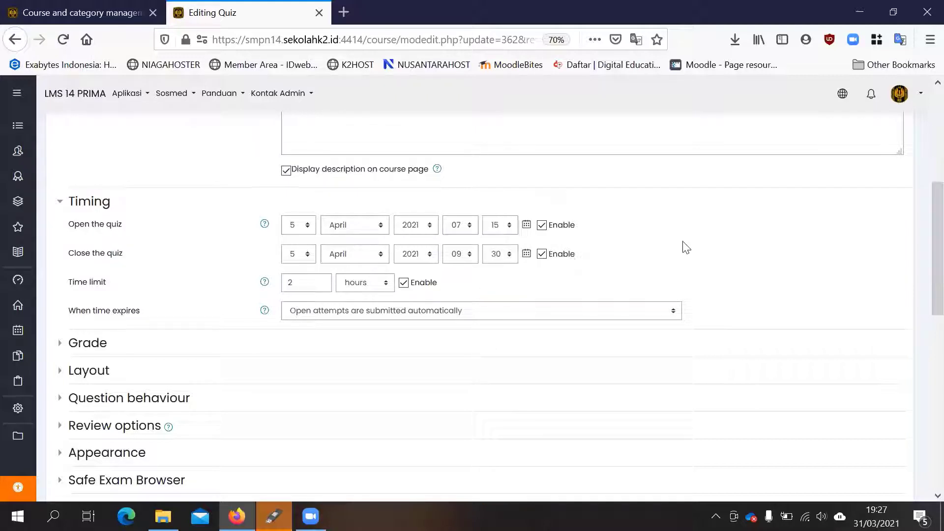
scroll(219, 238, "down", 1)
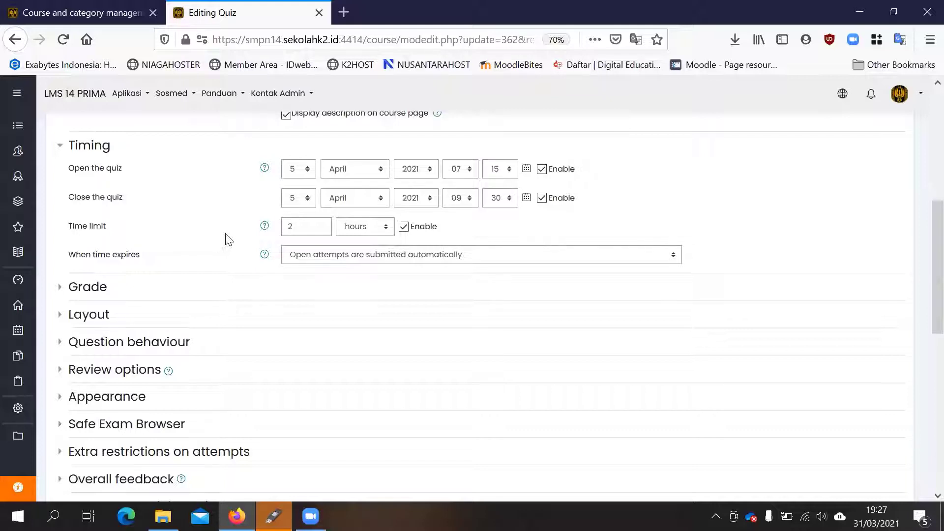
scroll(539, 241, "up", 2)
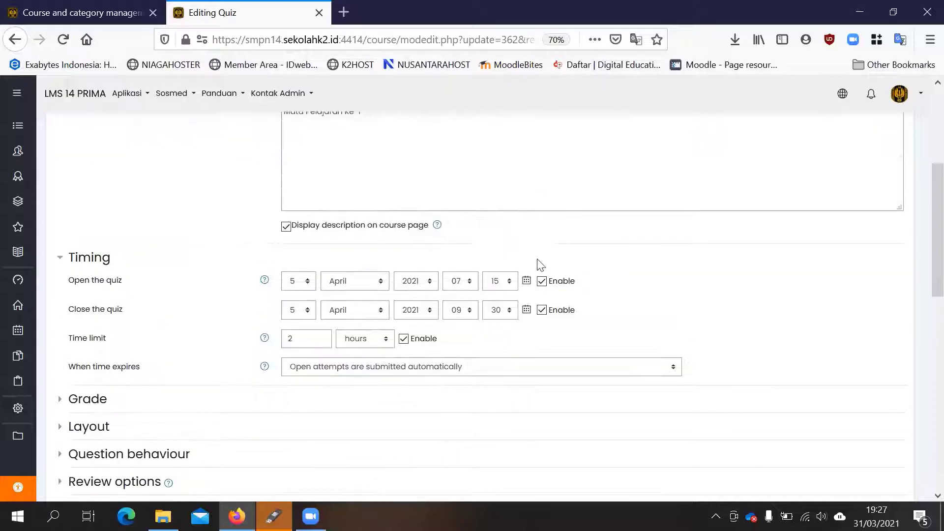
- Set the minutes of the quiz's opening time to 30, so that it opens at 07:30
left_click(495, 286)
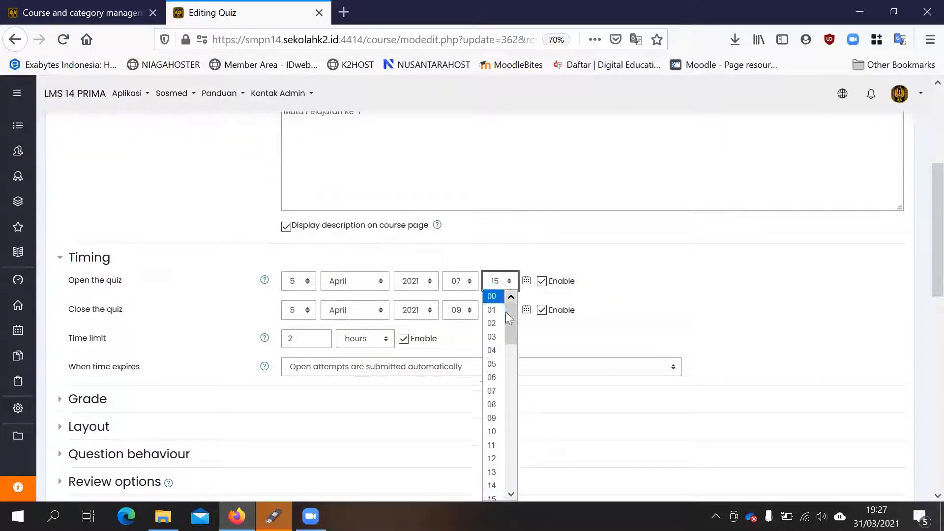
scroll(501, 320, "down", 4)
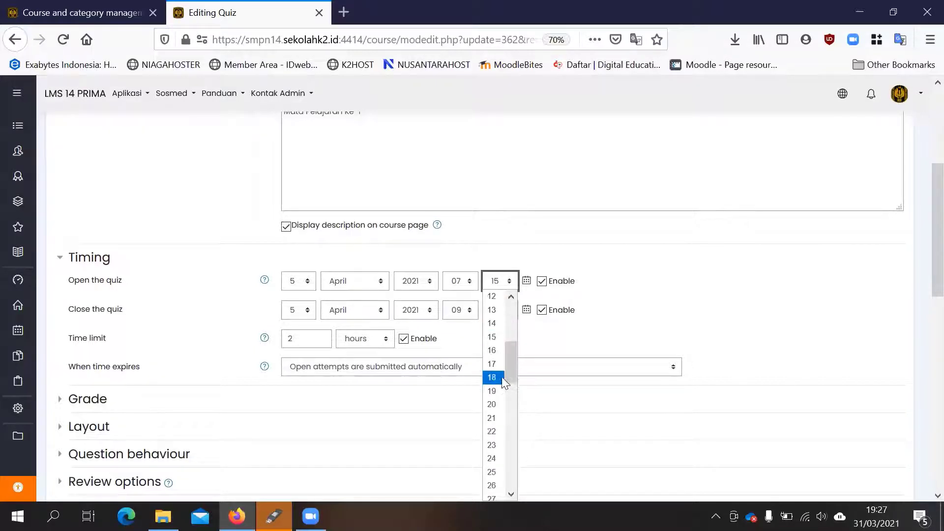
scroll(502, 378, "up", 4)
scroll(499, 314, "down", 9)
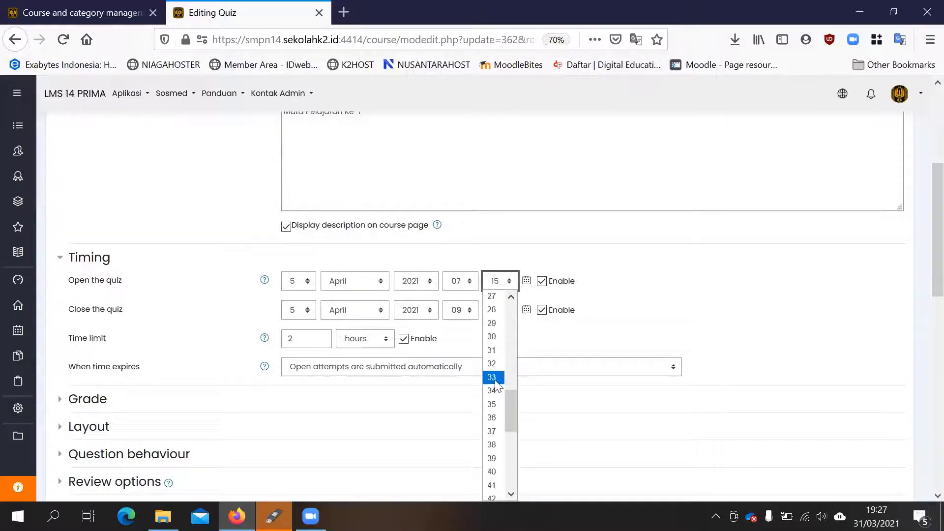
left_click(493, 336)
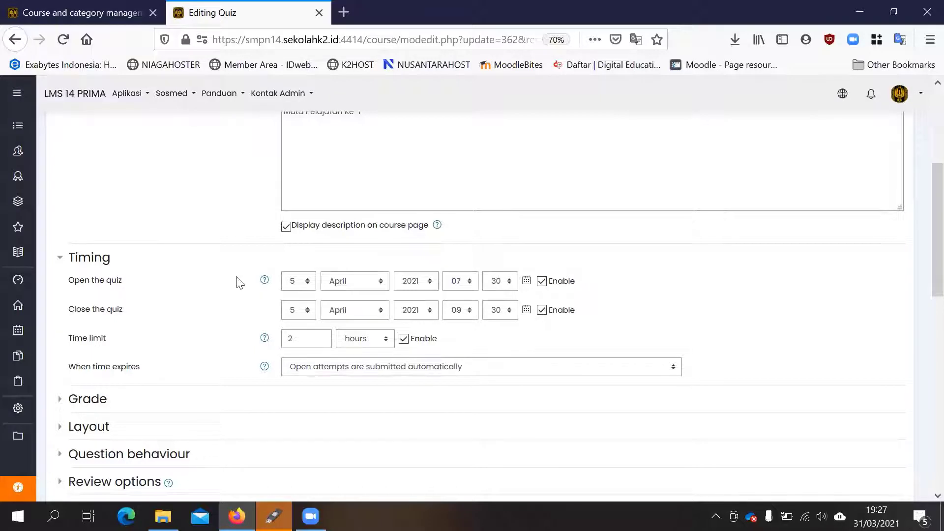
- Expand the quiz's Activity completion settings and check the completion tracking, required view and required grade conditions
scroll(487, 272, "down", 3)
scroll(509, 207, "up", 1)
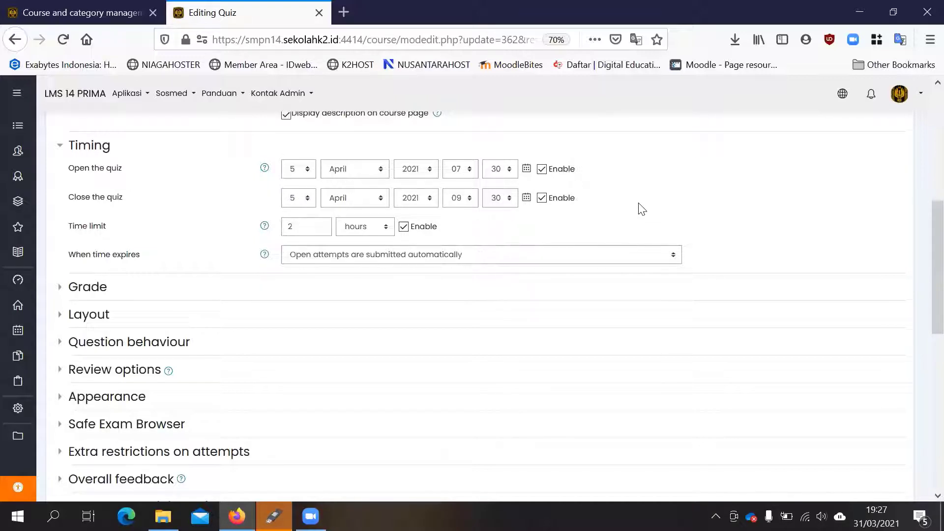
scroll(148, 253, "down", 2)
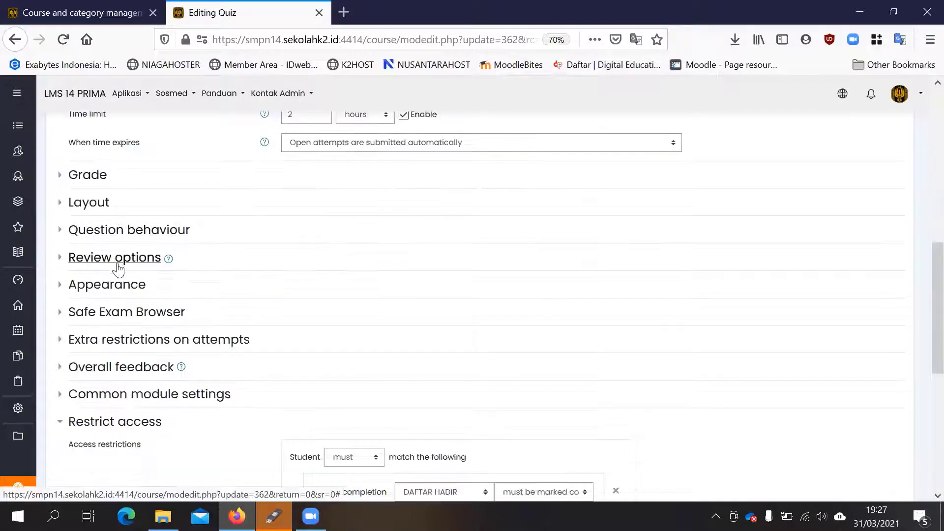
scroll(558, 244, "up", 3)
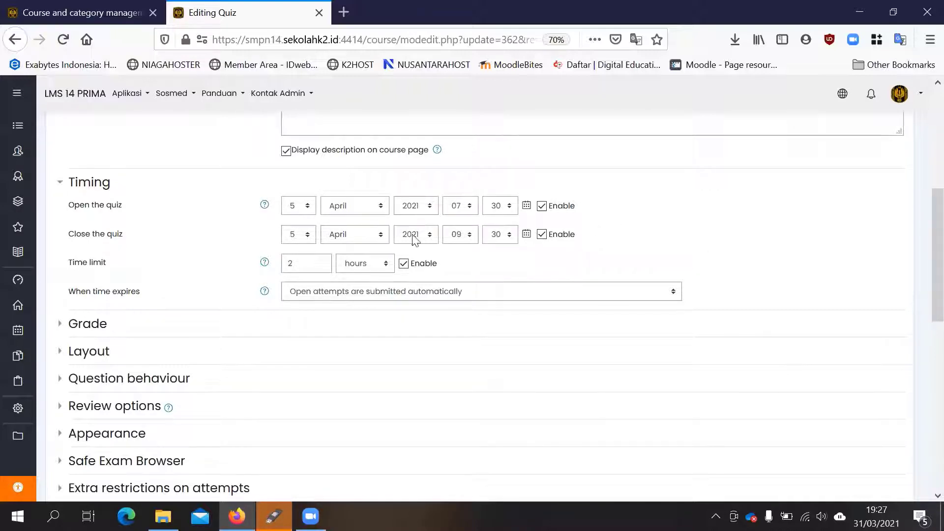
scroll(217, 266, "down", 5)
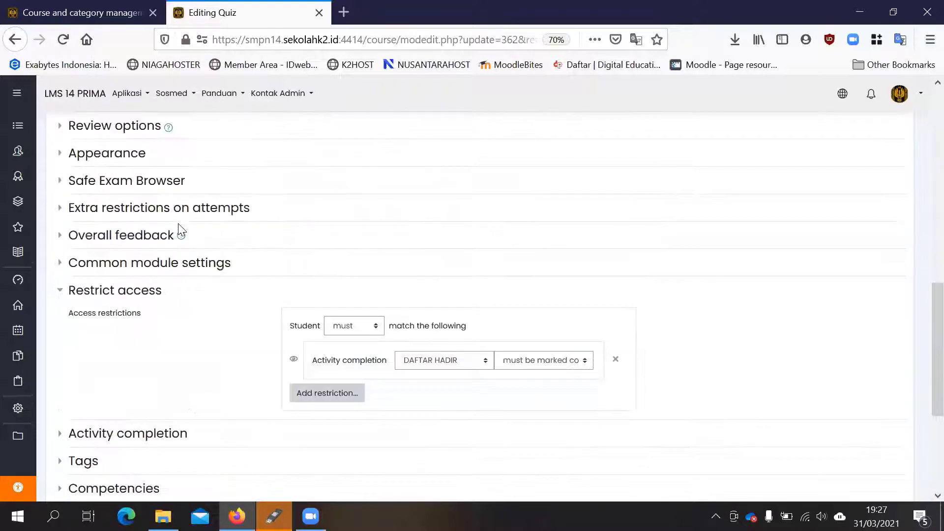
scroll(320, 305, "down", 1)
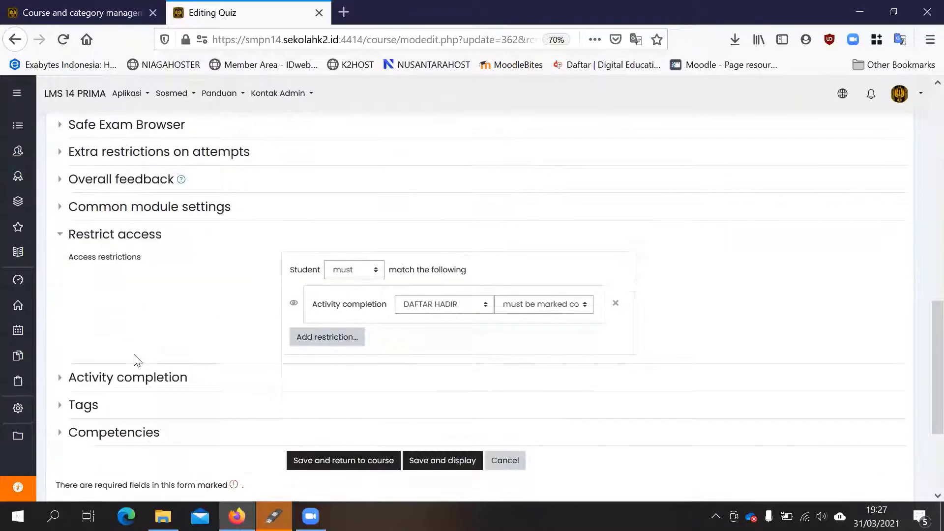
left_click(129, 383)
scroll(314, 305, "down", 3)
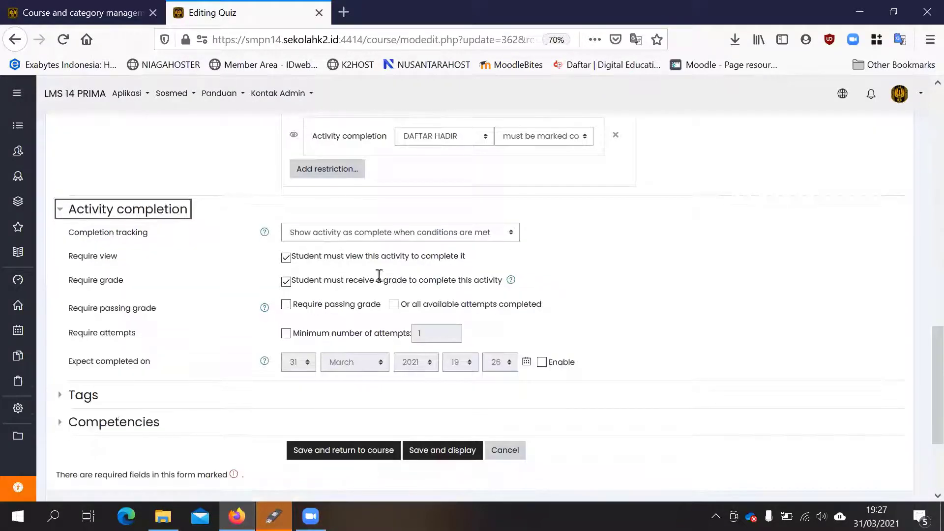
scroll(238, 253, "up", 6)
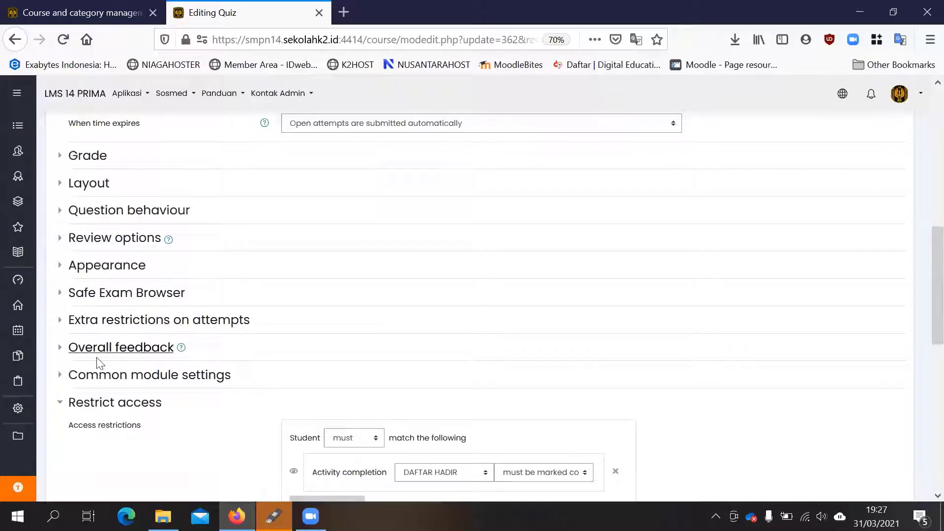
- Check which Review options students get for the quiz, and return to the course without saving the settings
left_click(81, 238)
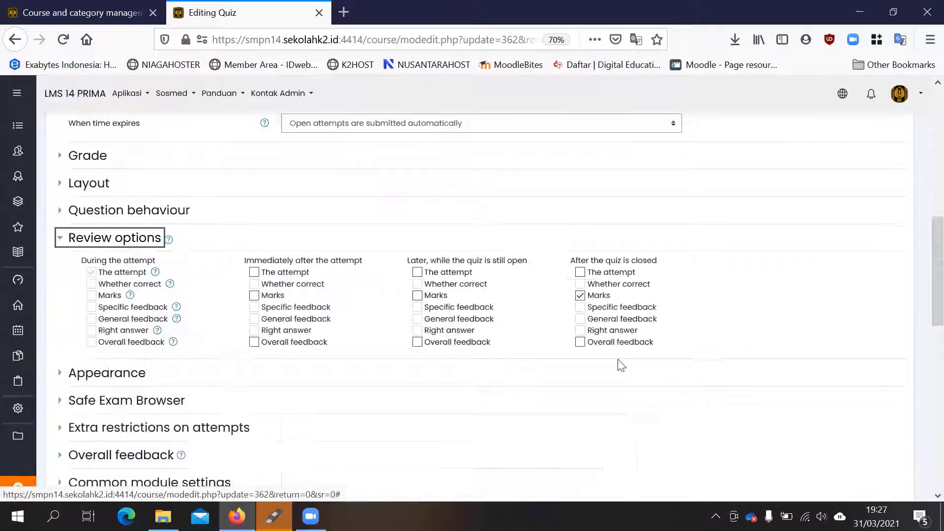
scroll(486, 329, "down", 9)
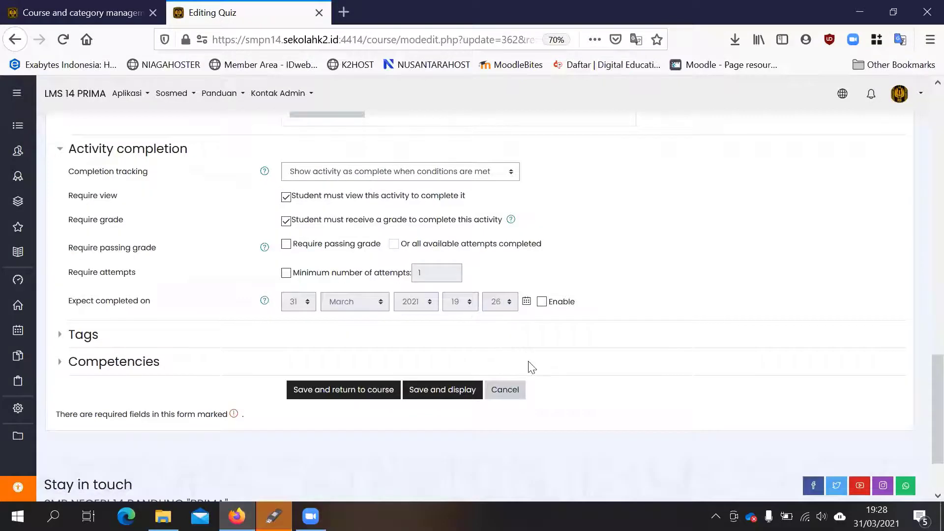
left_click(498, 394)
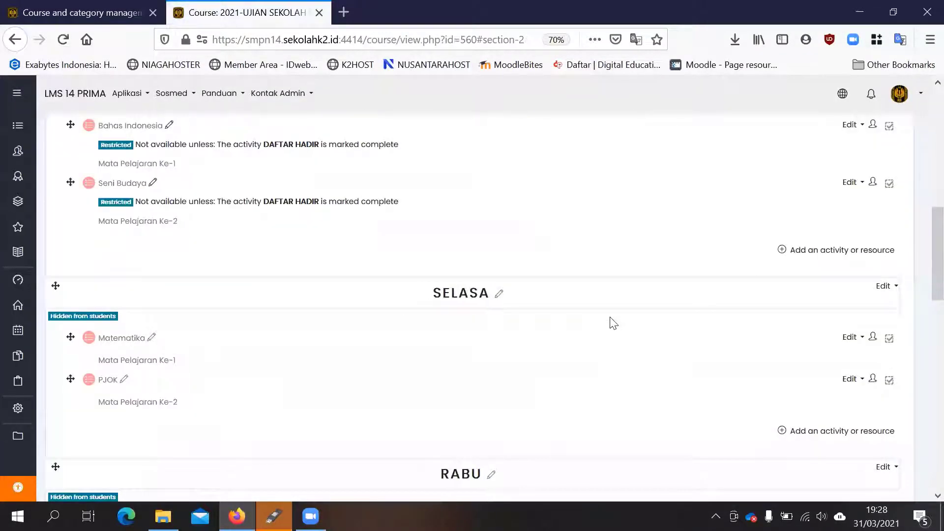
- Review the course page from the student attendance and ADMINISTRASI PENGAWAS sections through the daily exam topics to JUMAT
scroll(663, 269, "up", 6)
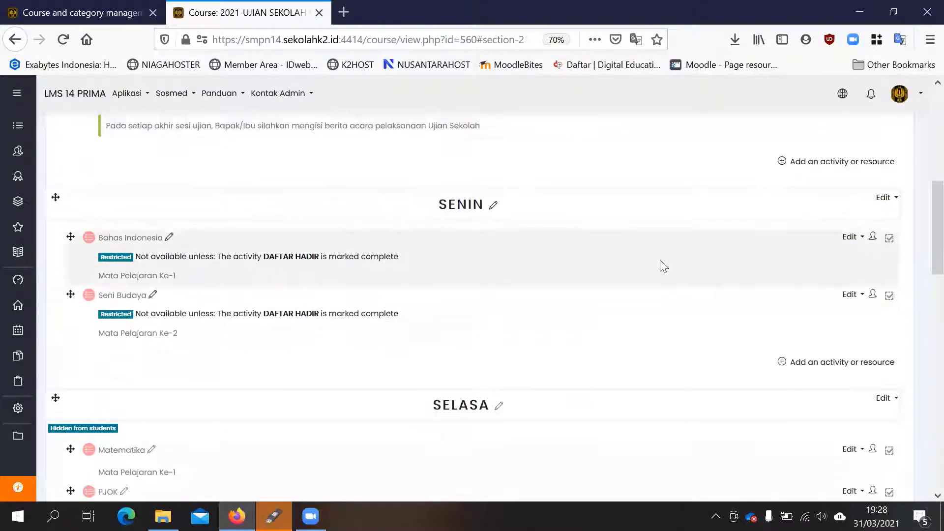
scroll(660, 261, "up", 4)
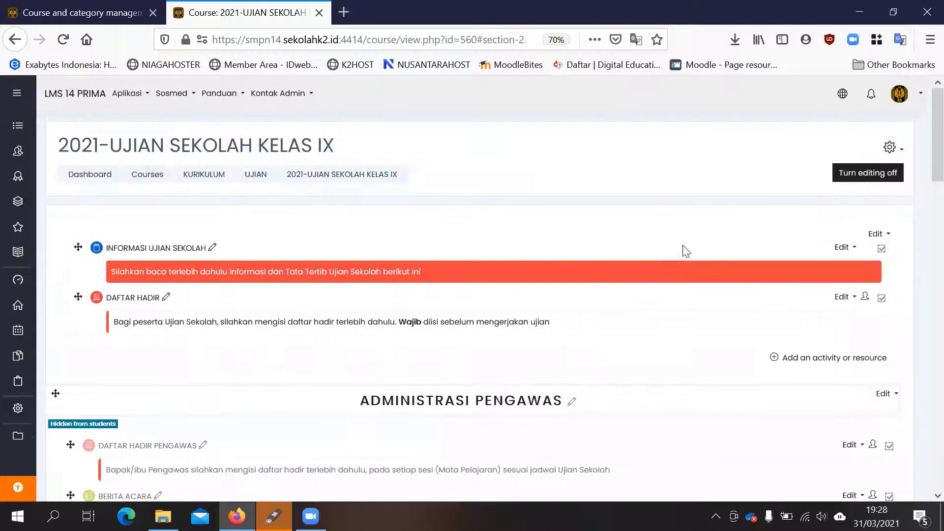
scroll(661, 256, "down", 3)
scroll(239, 324, "down", 6)
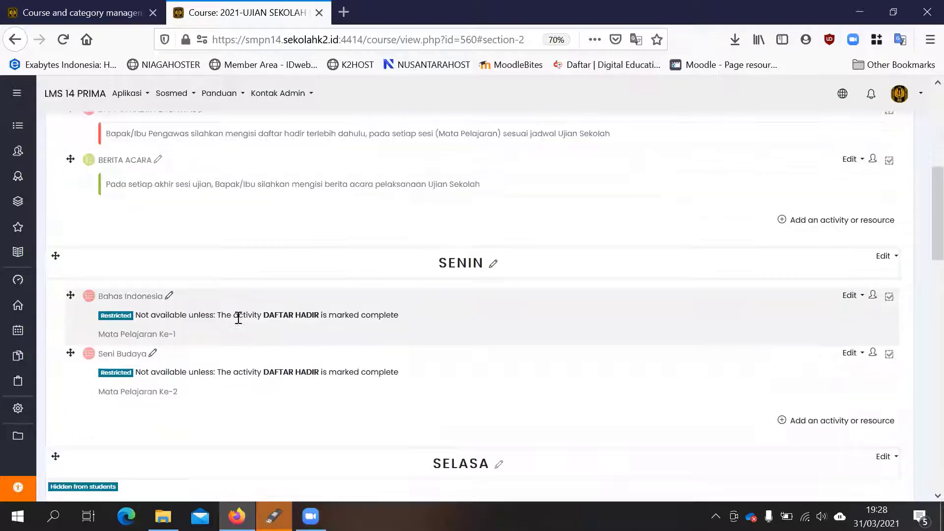
scroll(240, 327, "down", 10)
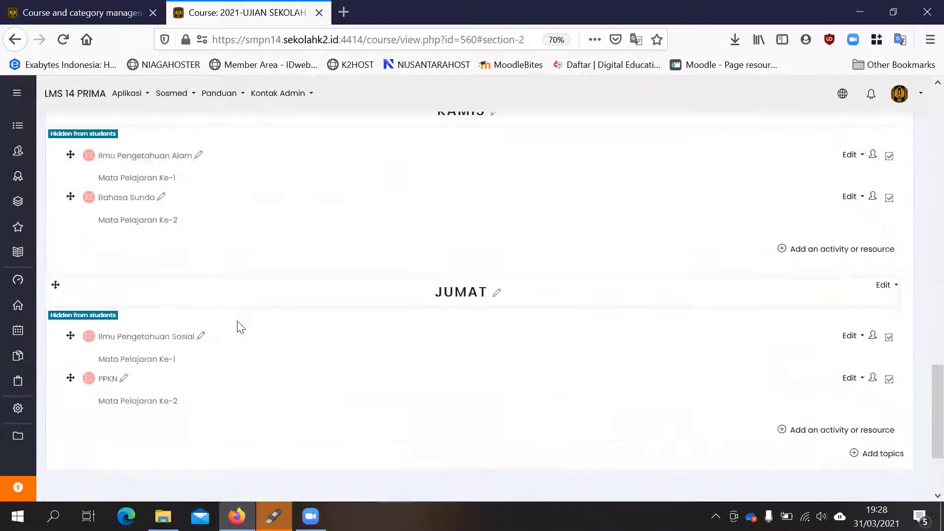
scroll(240, 326, "up", 10)
scroll(240, 326, "up", 6)
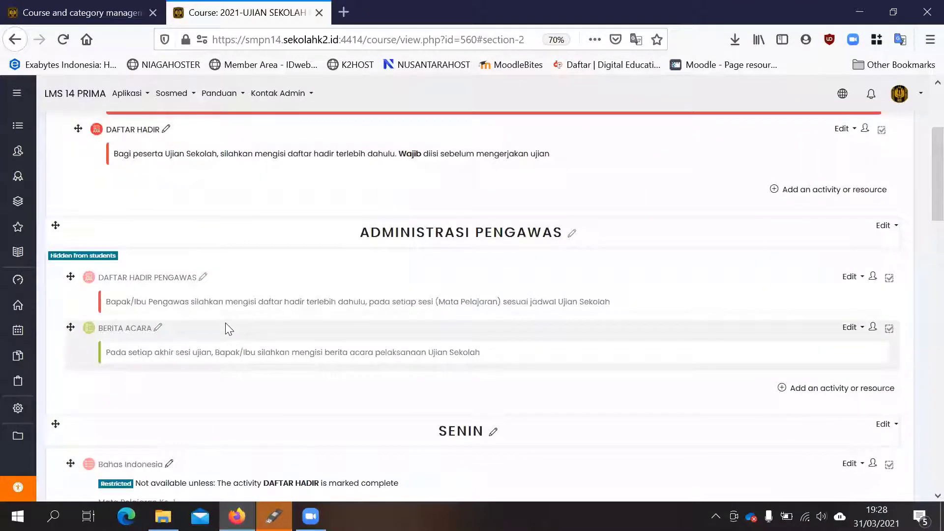
scroll(386, 285, "down", 3)
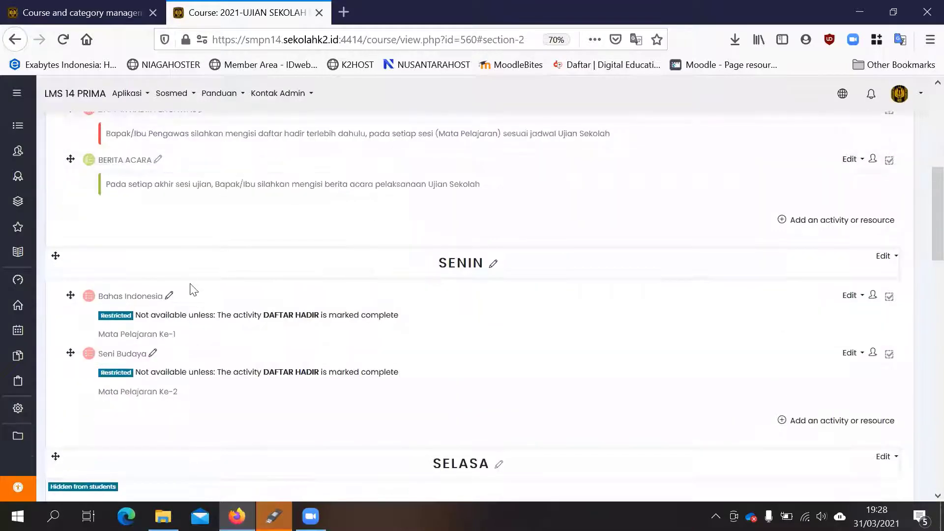
scroll(148, 162, "up", 1)
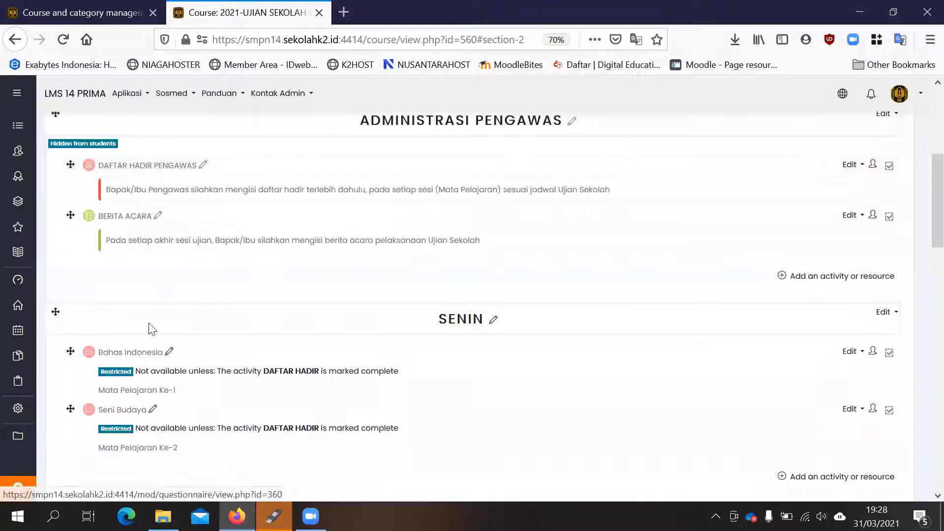
- Open the Bahas Indonesia quiz in the SENIN topic and go to its question bank
scroll(152, 329, "down", 1)
left_click(144, 297)
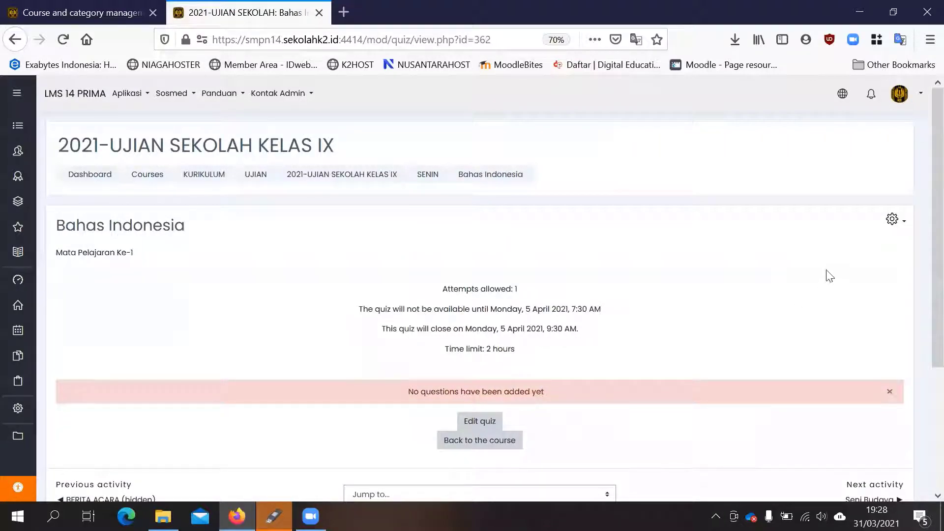
left_click(903, 228)
scroll(865, 290, "down", 3)
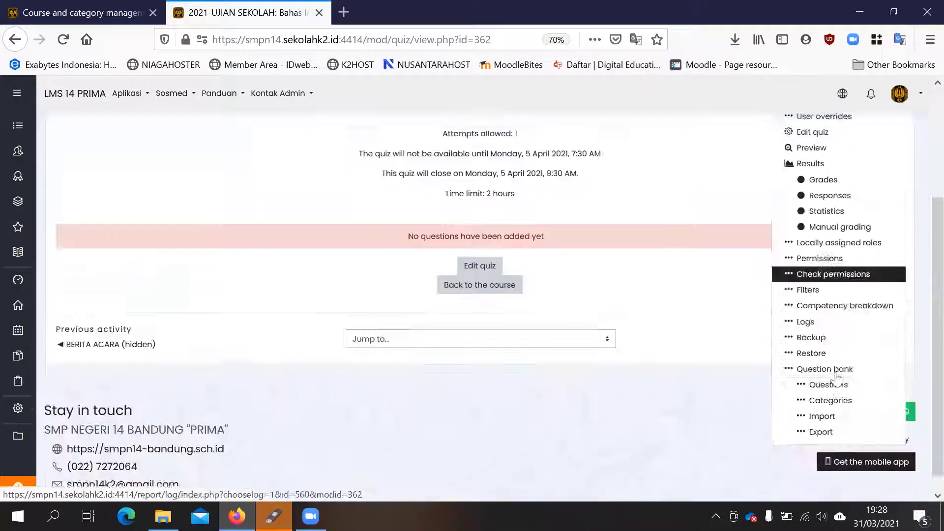
left_click(805, 356)
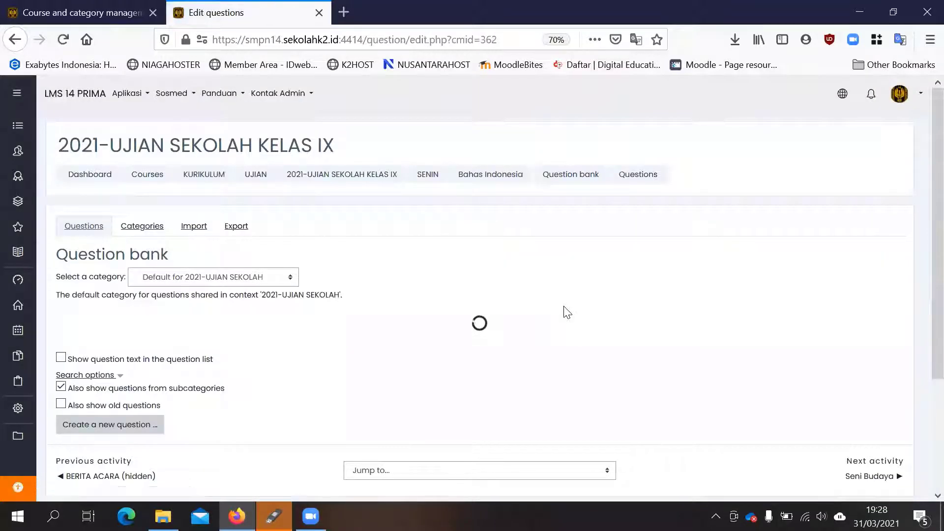
- Examine the file formats and file upload area for importing questions, and return to the question bank
left_click(190, 230)
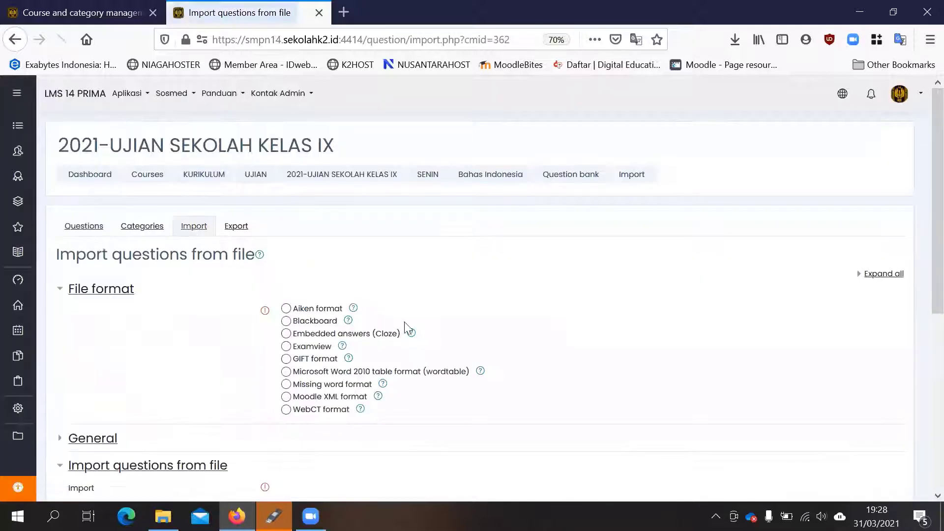
scroll(357, 334, "down", 3)
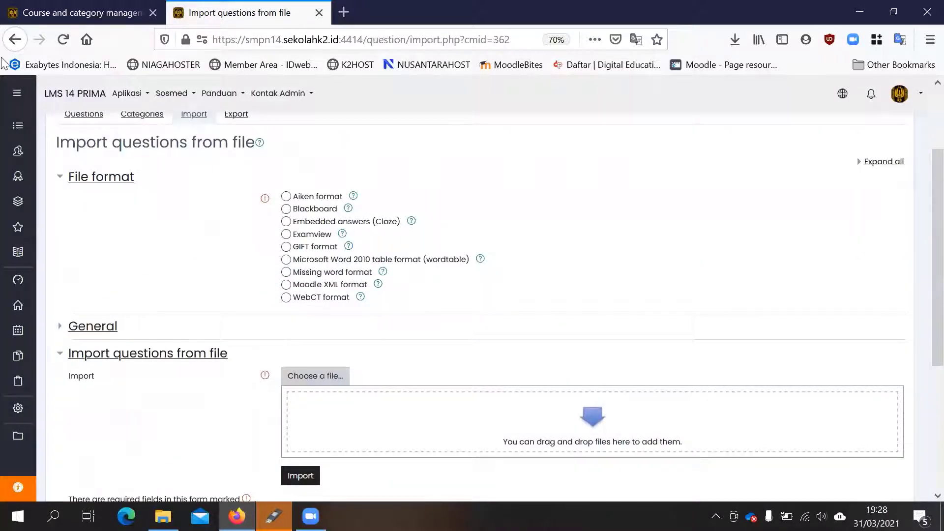
left_click(20, 38)
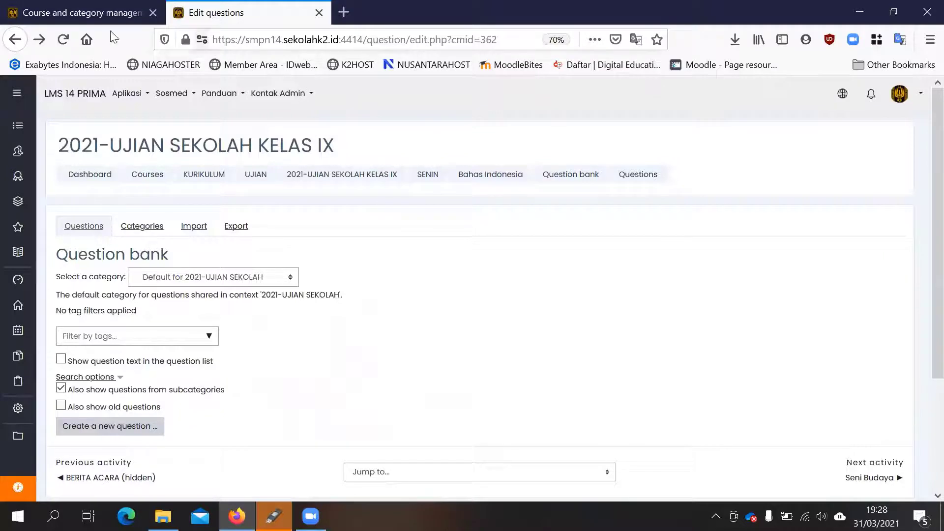
- Switch to the course and category management page and show the courses of the KELAS 9 category under KURIKULUM
left_click(66, 18)
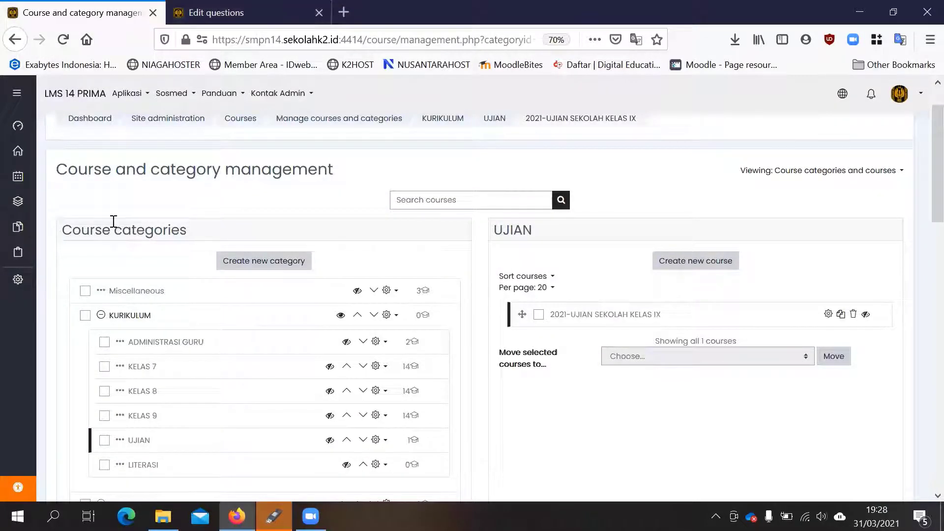
scroll(116, 221, "down", 2)
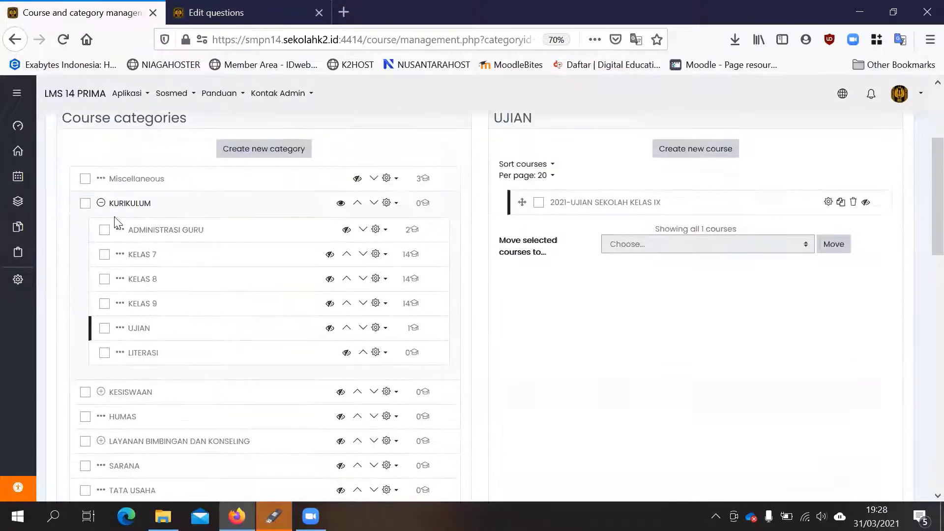
left_click(133, 309)
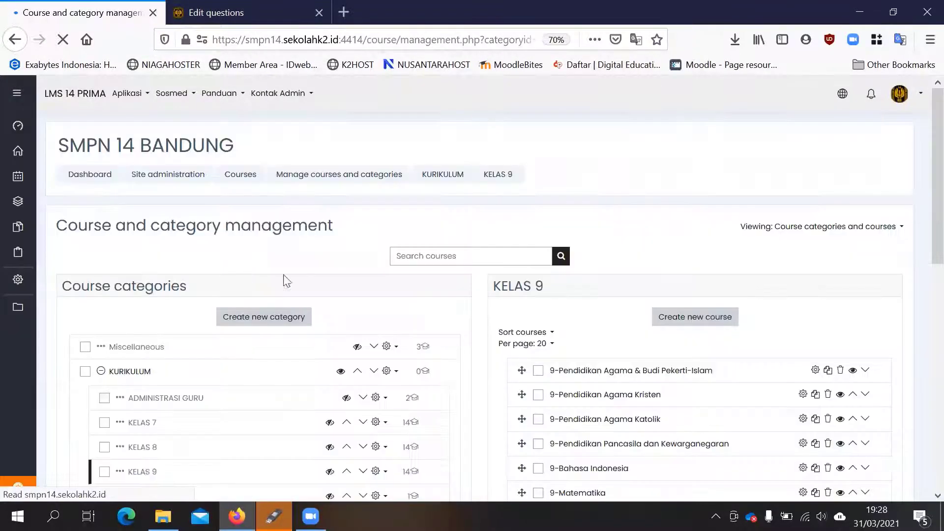
- Select the 9-Prakarya course in the KELAS 9 list and view the course in a separate browser tab
scroll(265, 287, "down", 2)
scroll(822, 169, "down", 2)
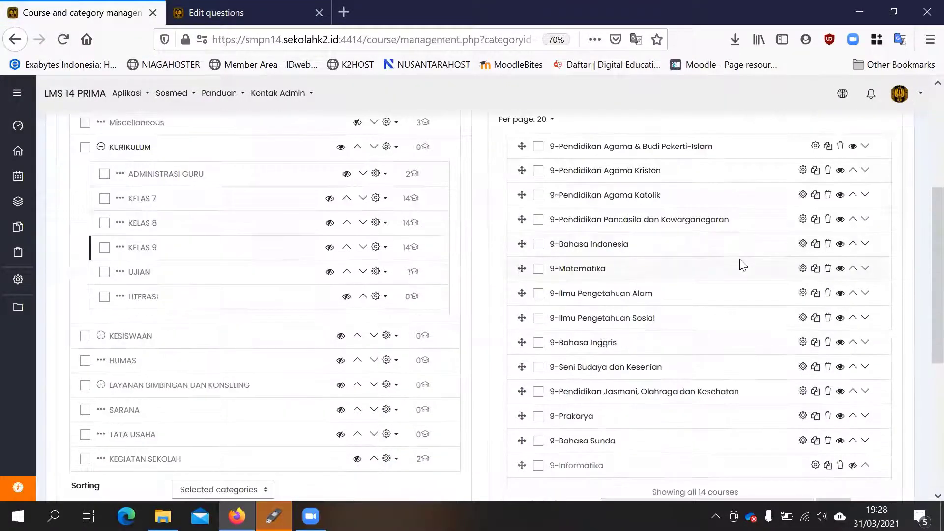
left_click(582, 421)
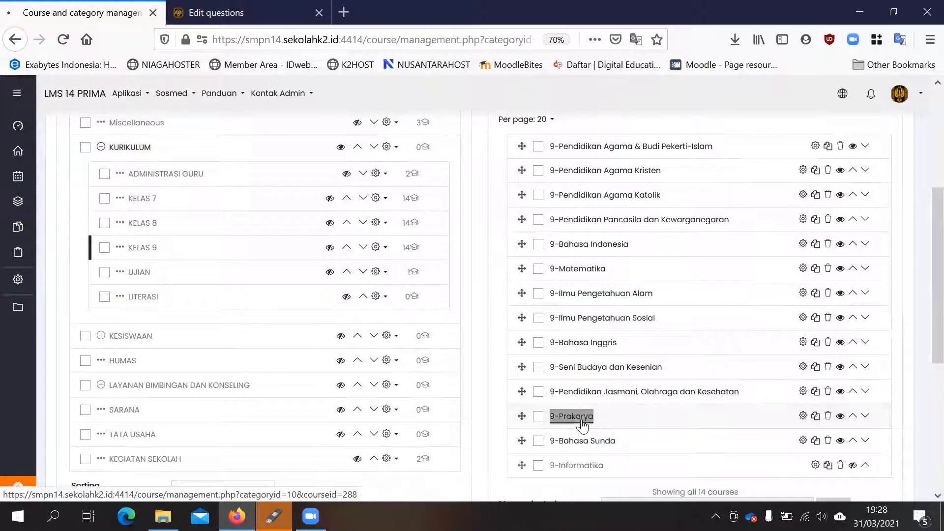
scroll(419, 320, "down", 8)
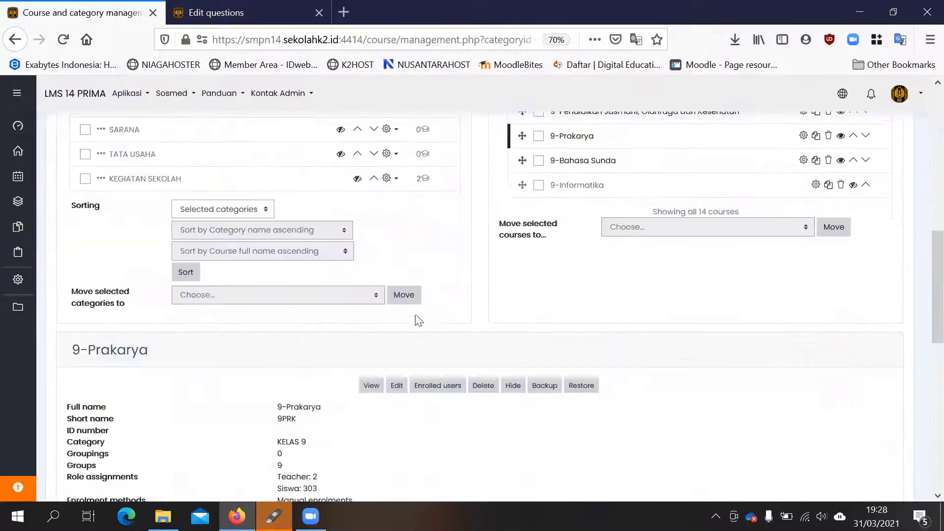
right_click(372, 386)
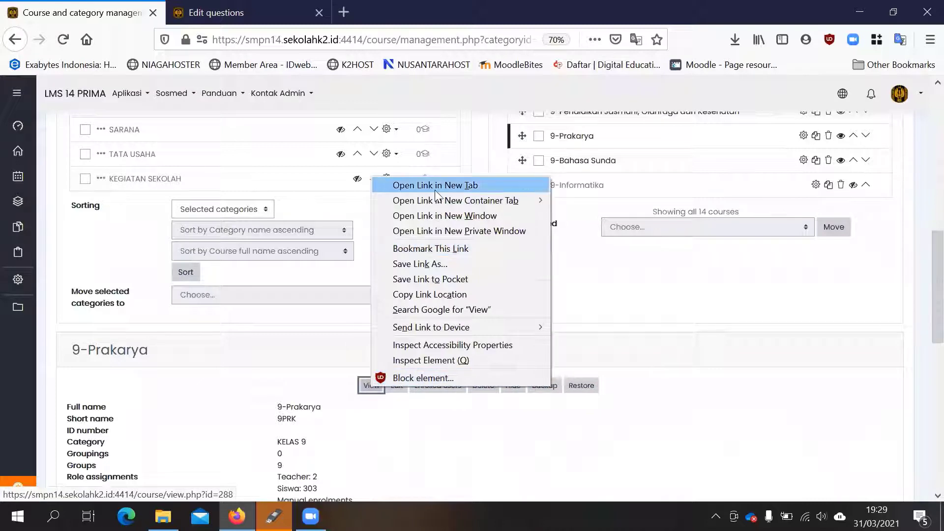
left_click(408, 184)
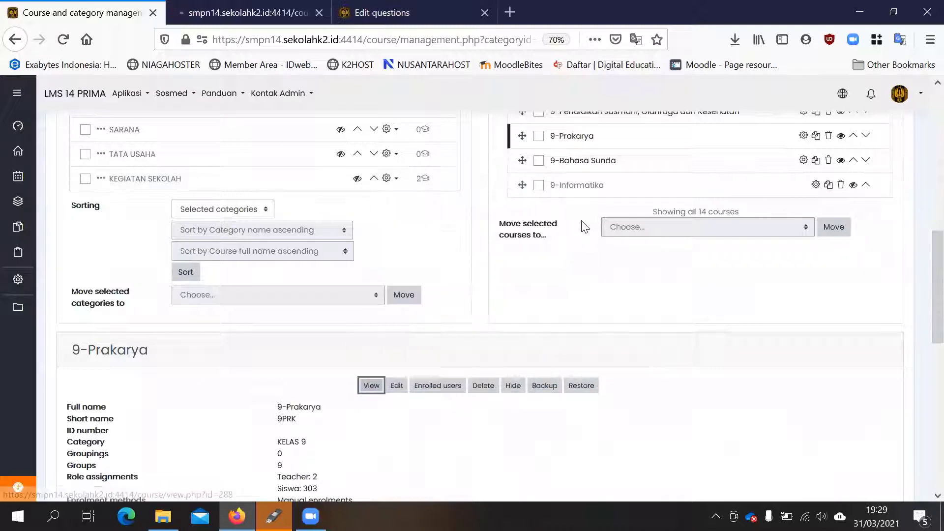
left_click(223, 7)
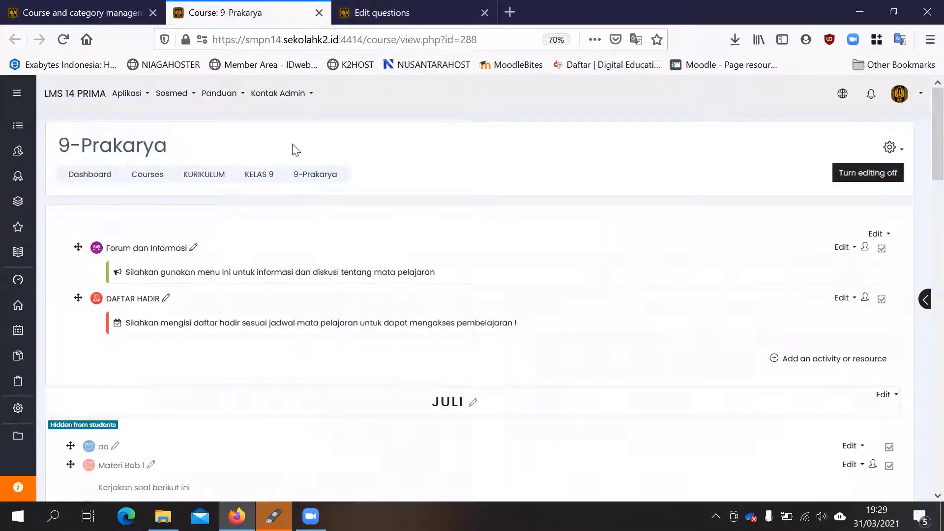
- Open the 2021 - Ujian Sekolah PRAKARYA quiz in the APRIL topic and go to its question bank
scroll(211, 267, "down", 7)
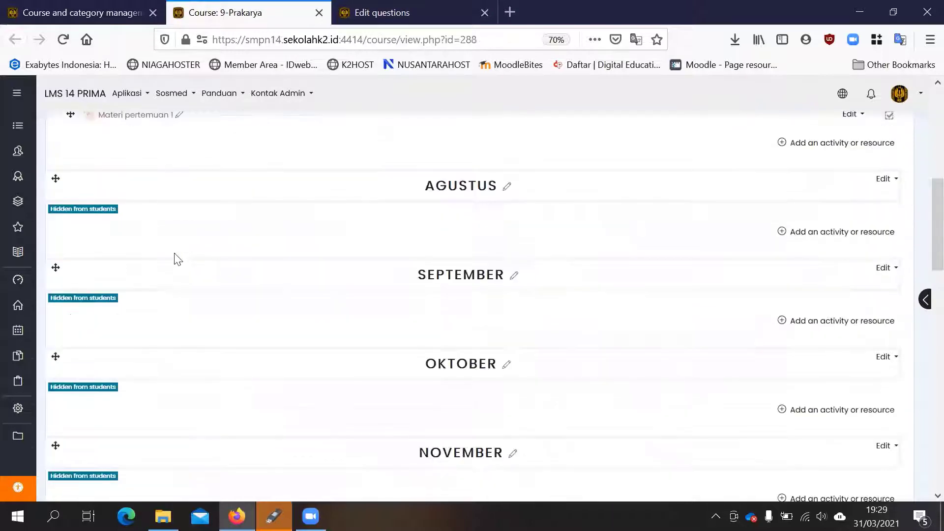
scroll(178, 259, "down", 12)
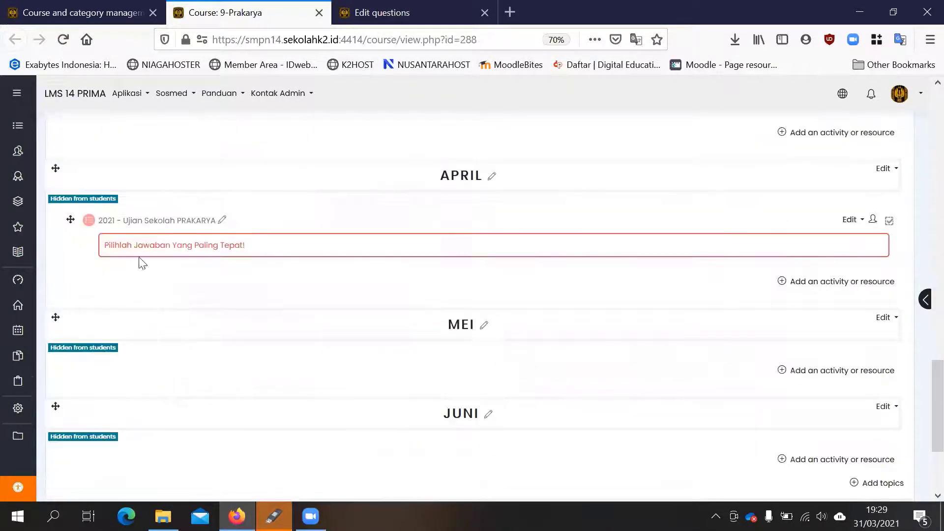
left_click(131, 221)
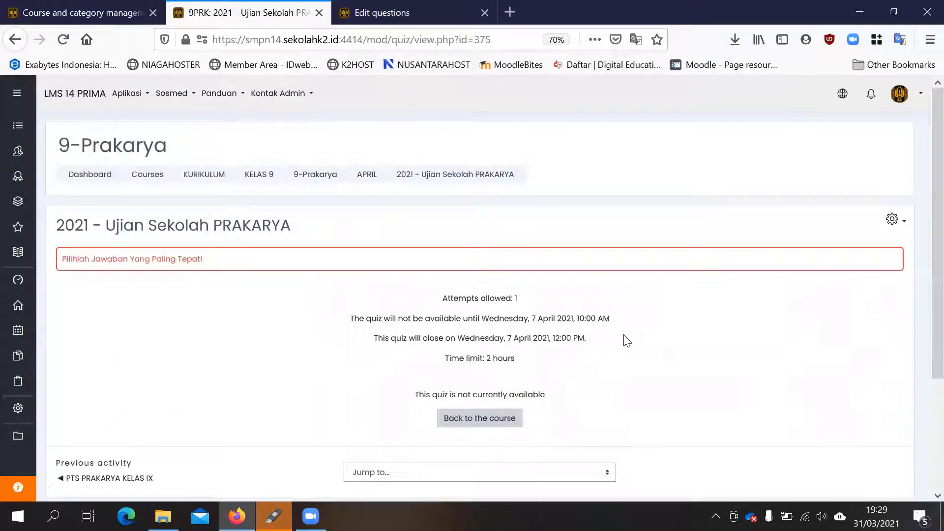
left_click(893, 219)
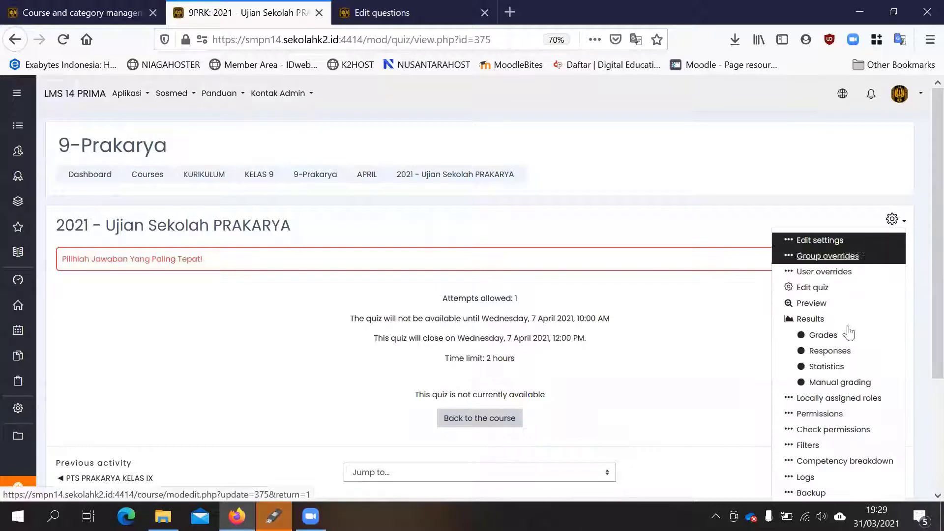
scroll(840, 349, "down", 3)
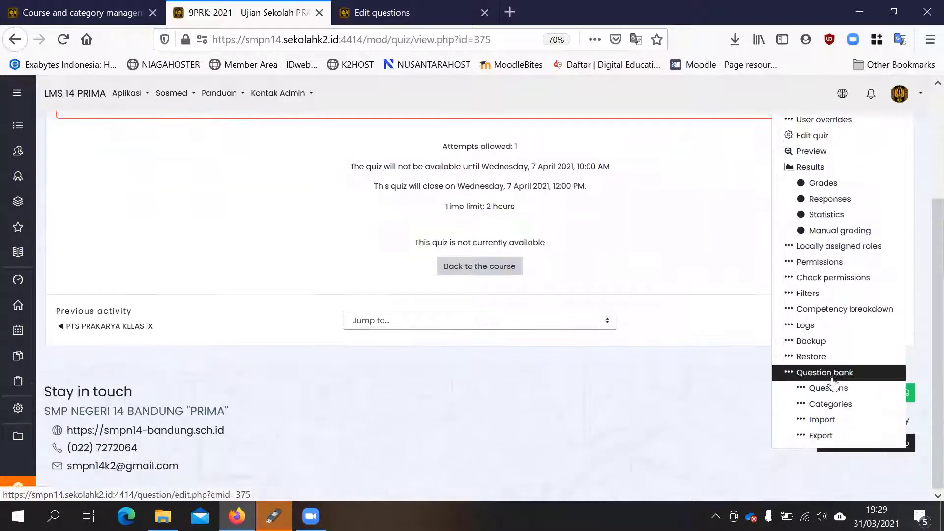
left_click(834, 385)
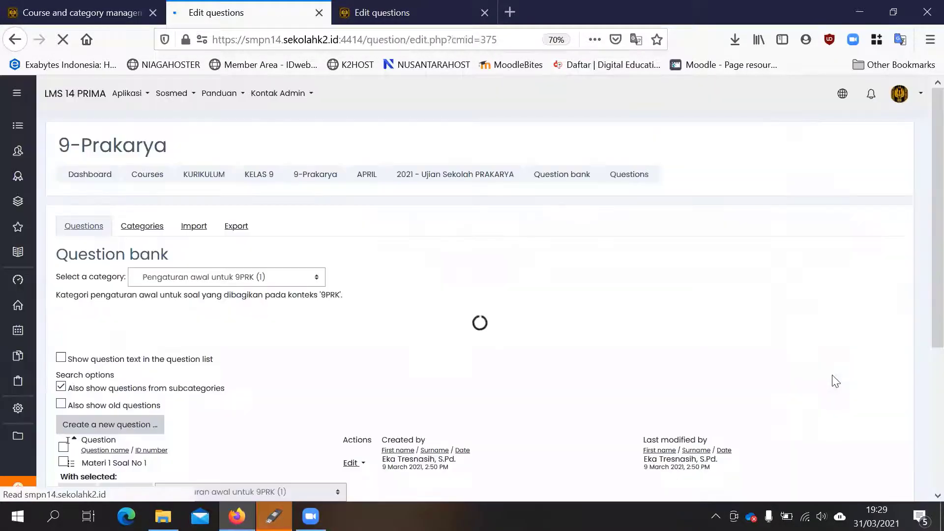
- Show the questions of the quiz category Default for 2020-2021 - US PRAKARYA in the question bank
scroll(565, 280, "down", 2)
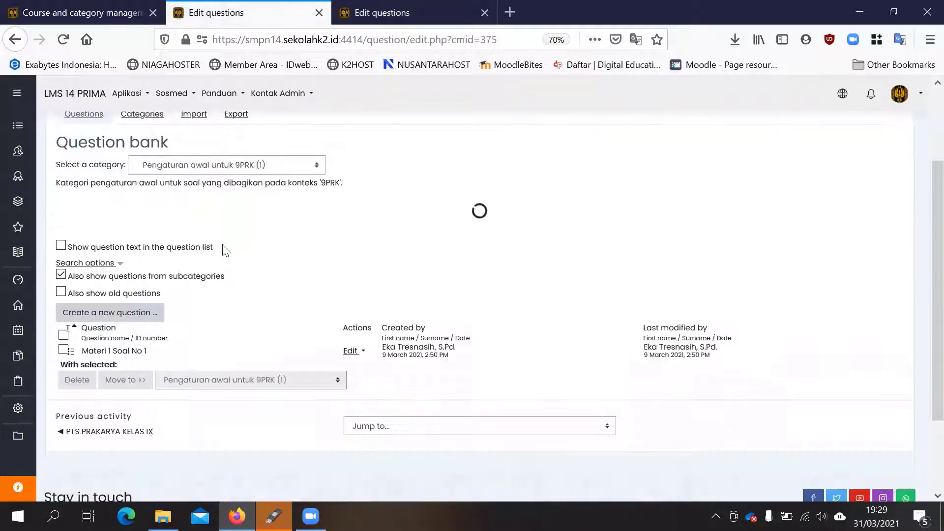
left_click(235, 169)
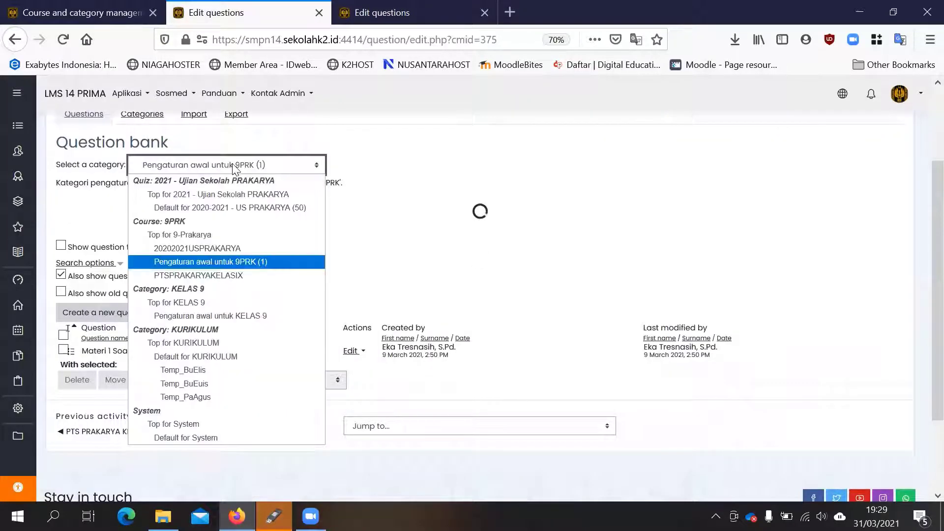
left_click(275, 207)
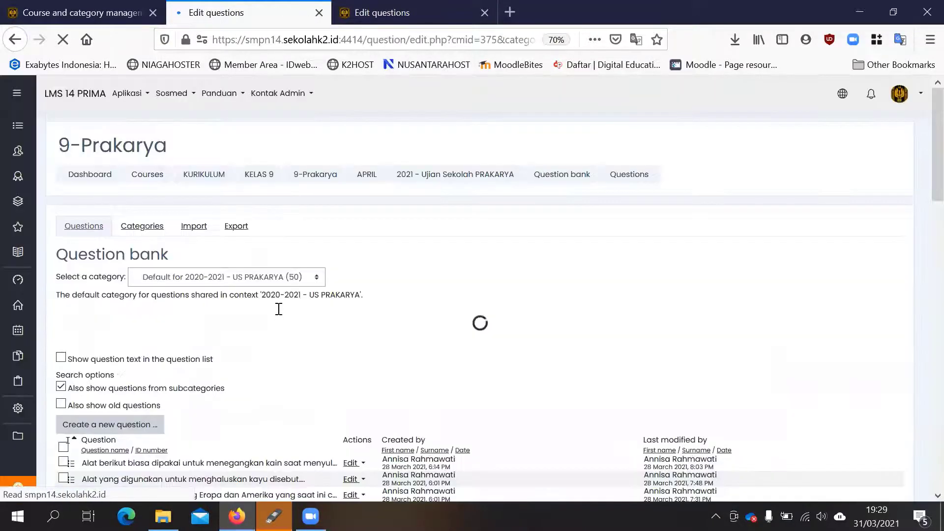
scroll(245, 317, "down", 2)
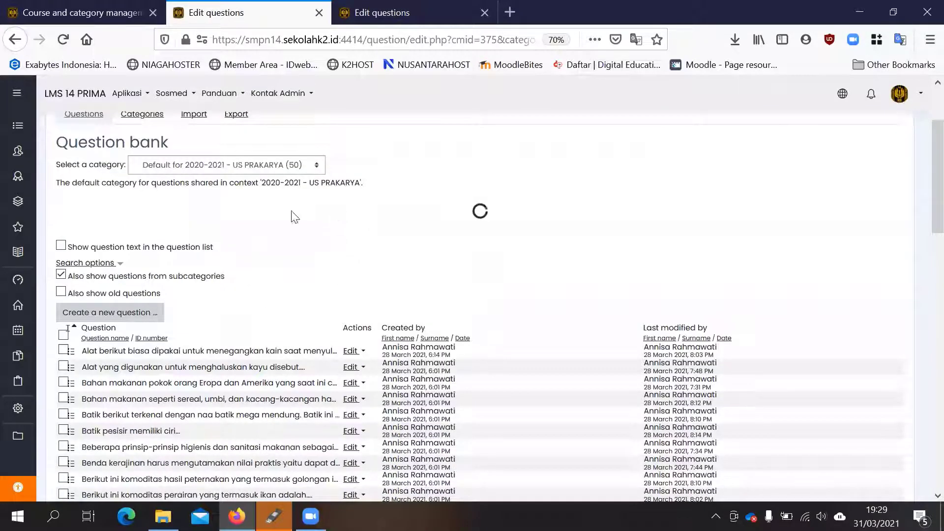
- Compare the category choices of the PRAKARYA question bank with the Bahas Indonesia question bank, and return to the PRAKARYA questions
left_click(277, 170)
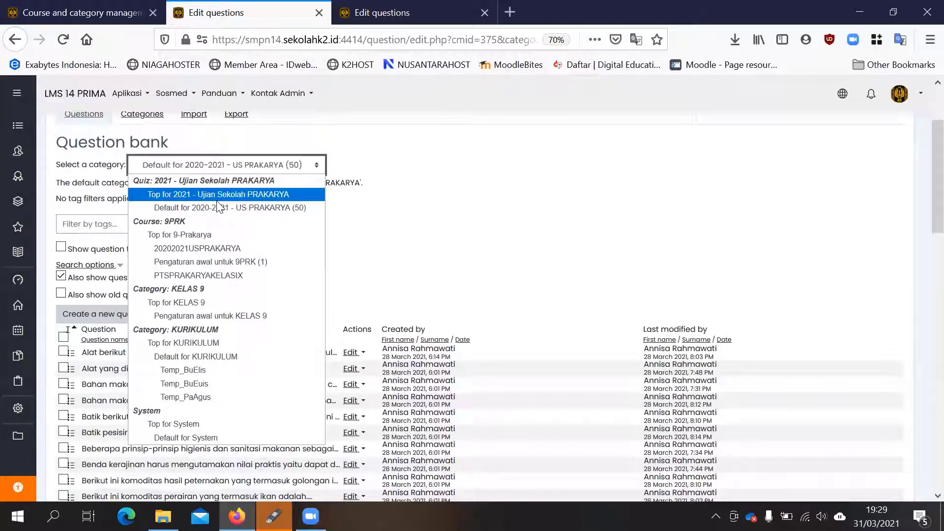
left_click(415, 13)
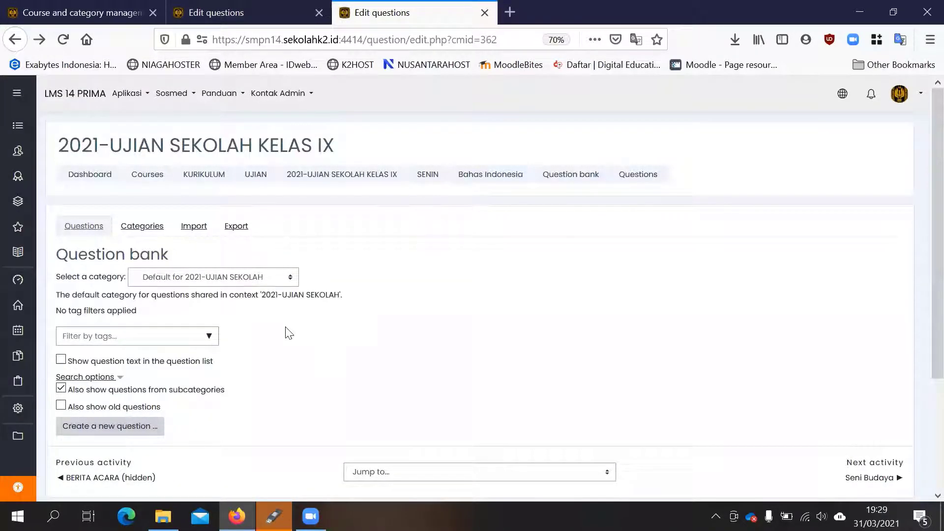
left_click(240, 11)
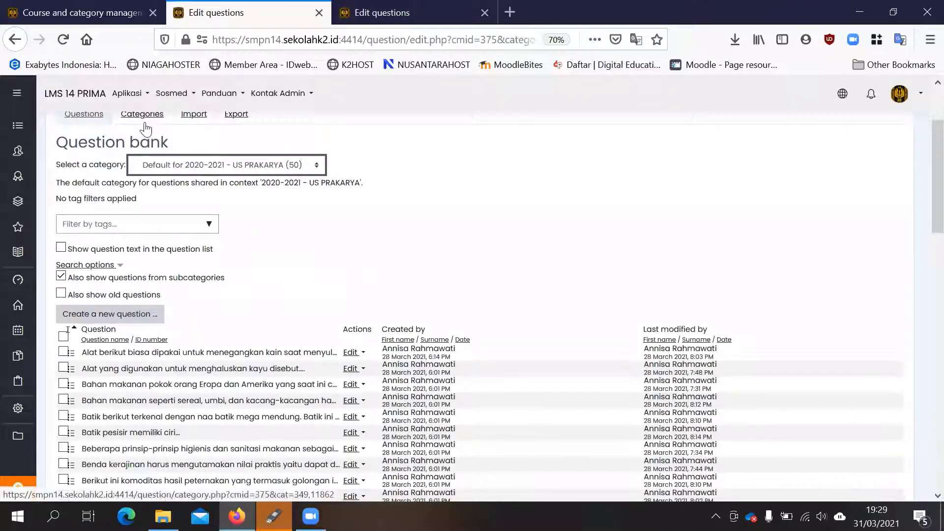
- Review the PRAKARYA question categories at quiz, course, KELAS 9, KURIKULUM and System level
scroll(146, 131, "up", 2)
left_click(144, 175)
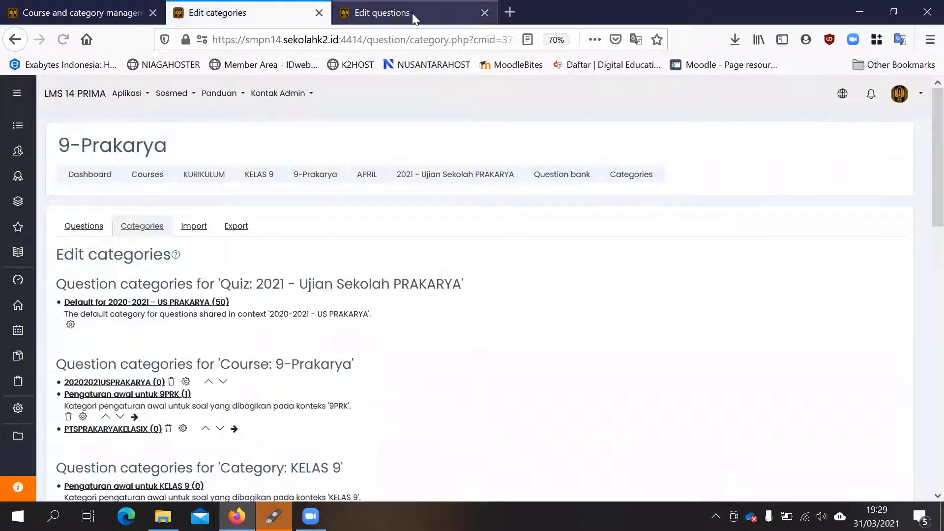
scroll(320, 143, "down", 10)
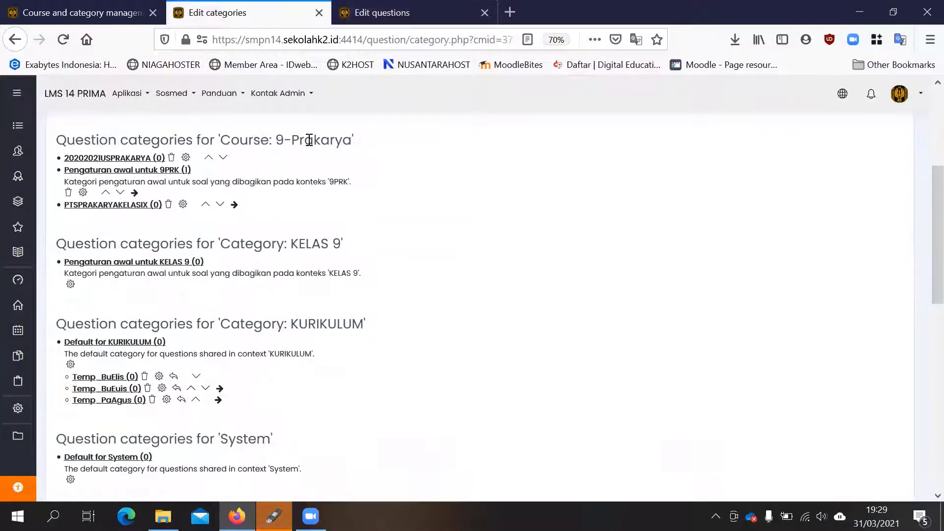
scroll(400, 173, "up", 1)
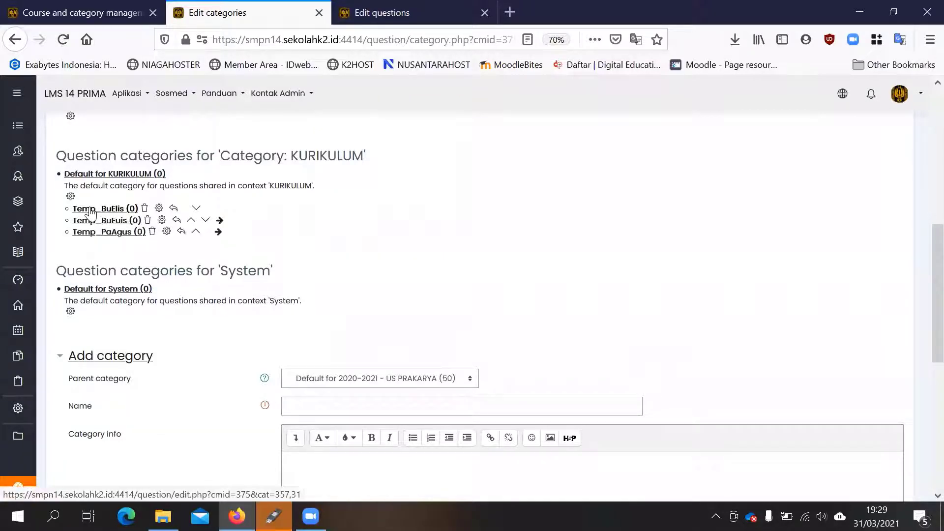
scroll(366, 239, "up", 3)
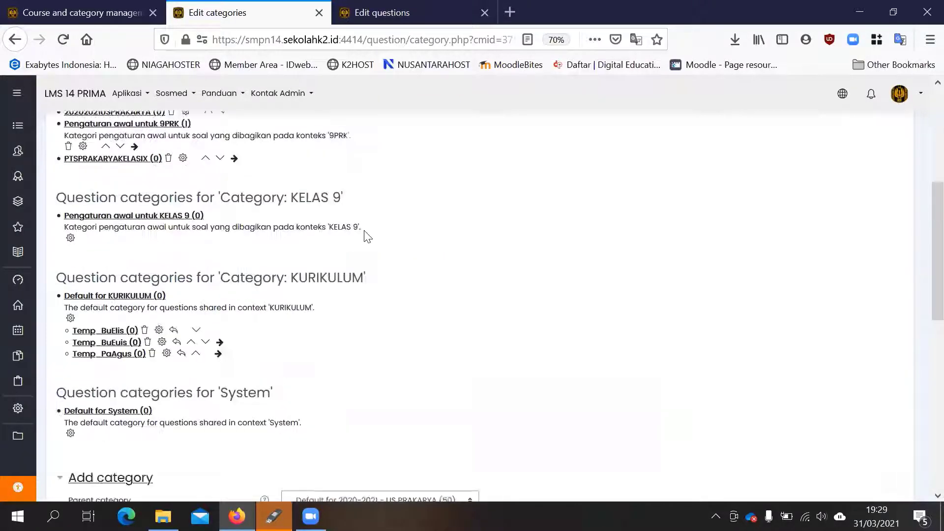
scroll(367, 238, "up", 6)
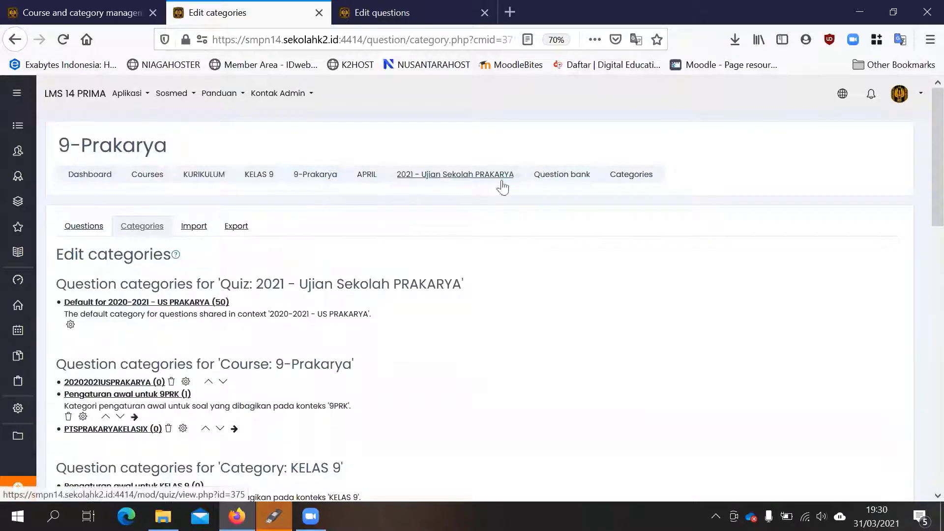
- Return to the PRAKARYA question list and select all questions in Default for 2020-2021 - US PRAKARYA
left_click(82, 226)
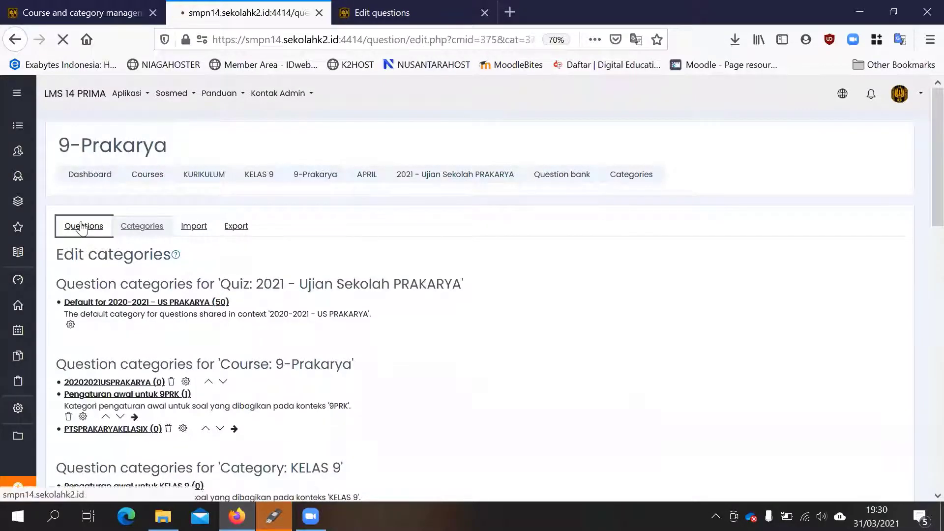
scroll(73, 330, "down", 3)
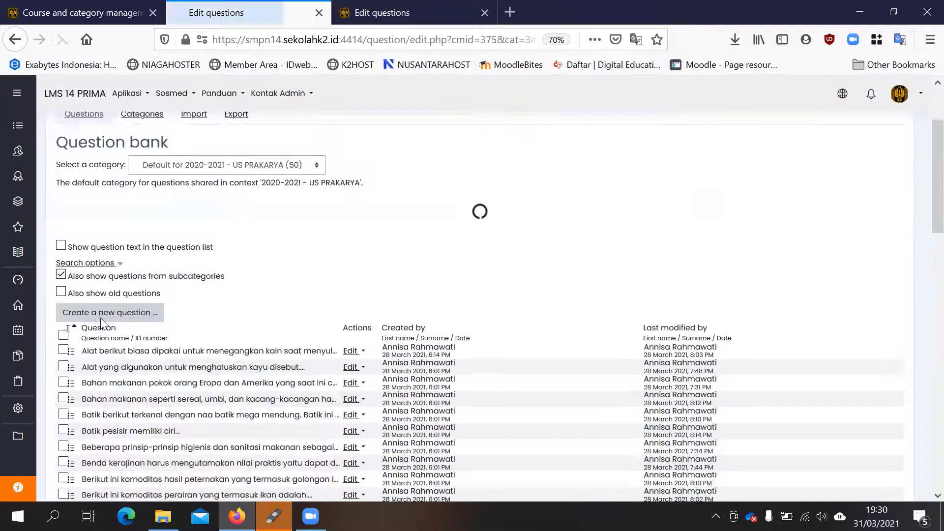
left_click(64, 337)
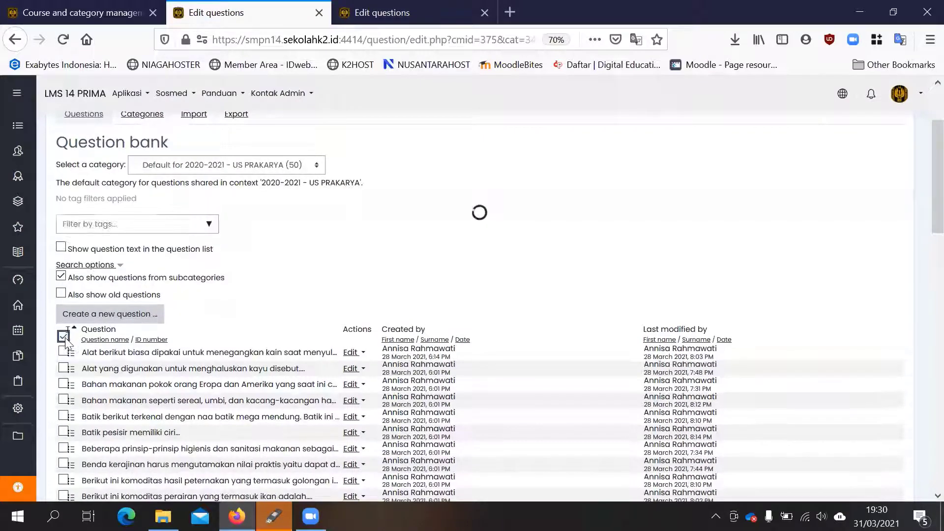
scroll(246, 283, "down", 3)
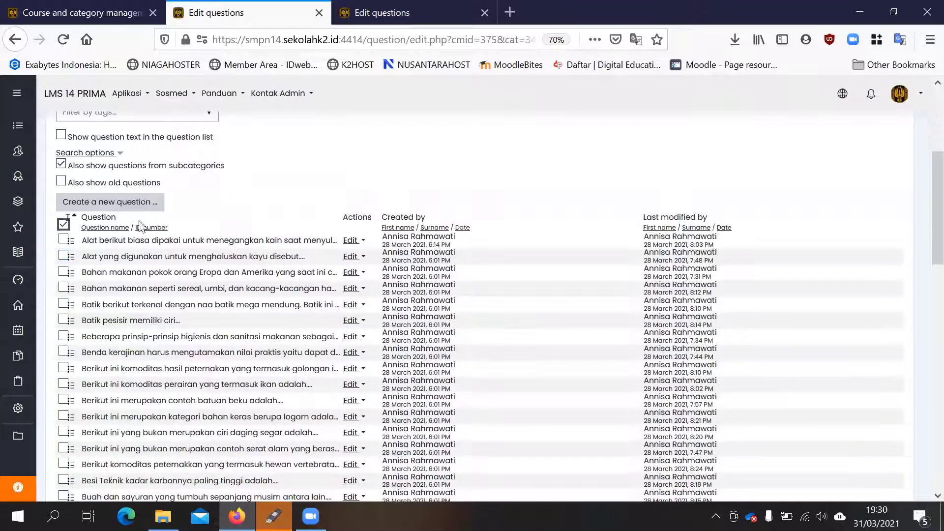
left_click(63, 224)
left_click(63, 225)
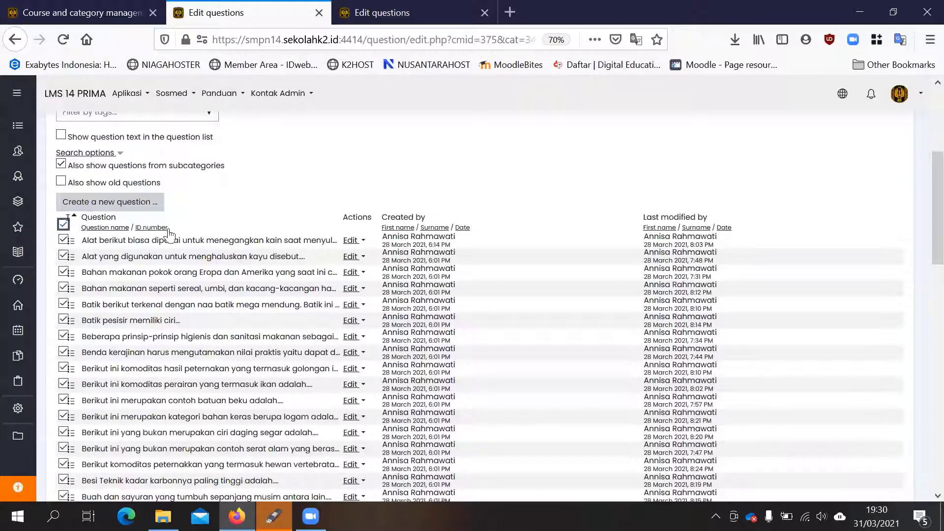
- Move the selected questions to the last Temp_ subcategory under Default for KURIKULUM, and switch to the Bahas Indonesia question bank
scroll(223, 238, "down", 15)
scroll(224, 237, "down", 5)
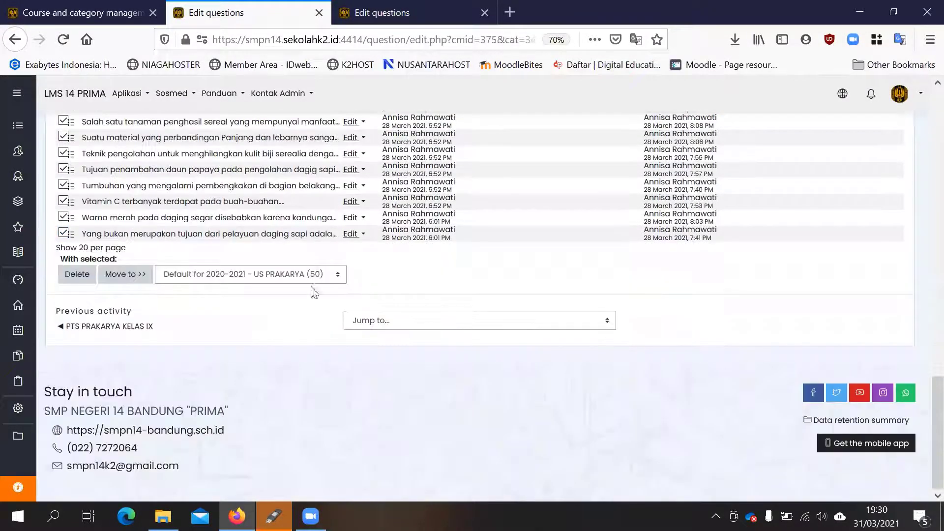
left_click(193, 276)
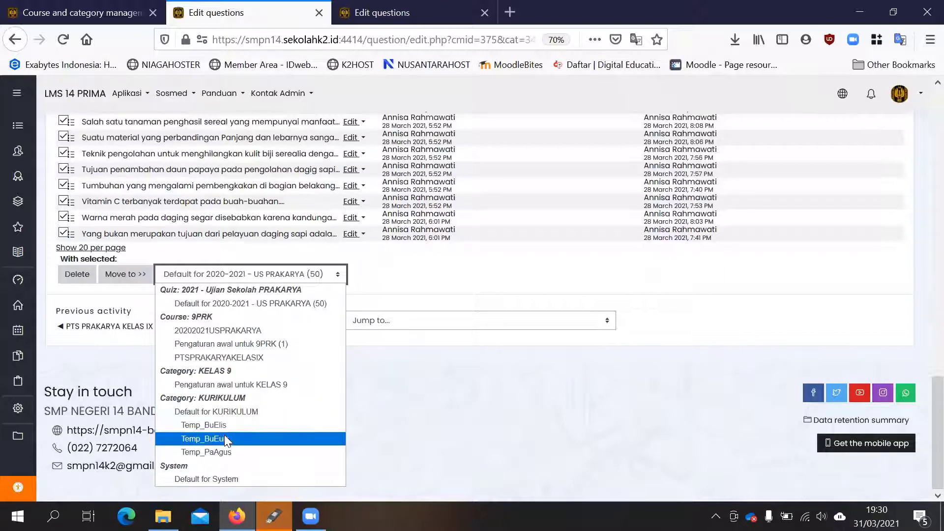
left_click(226, 453)
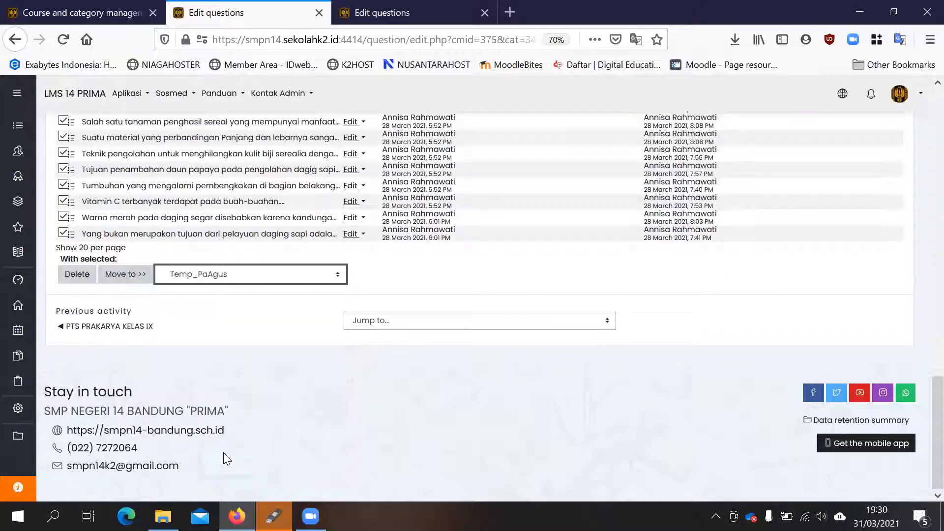
left_click(122, 277)
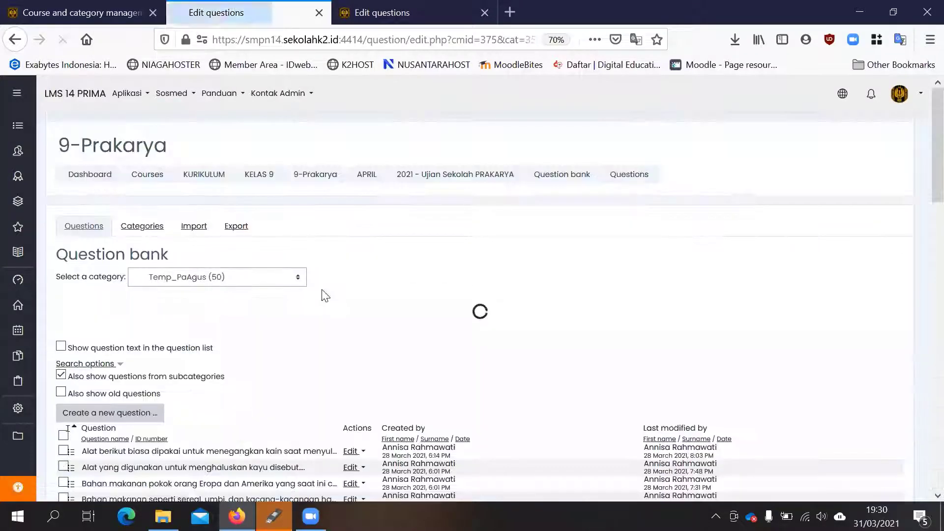
scroll(257, 312, "down", 8)
scroll(141, 295, "down", 10)
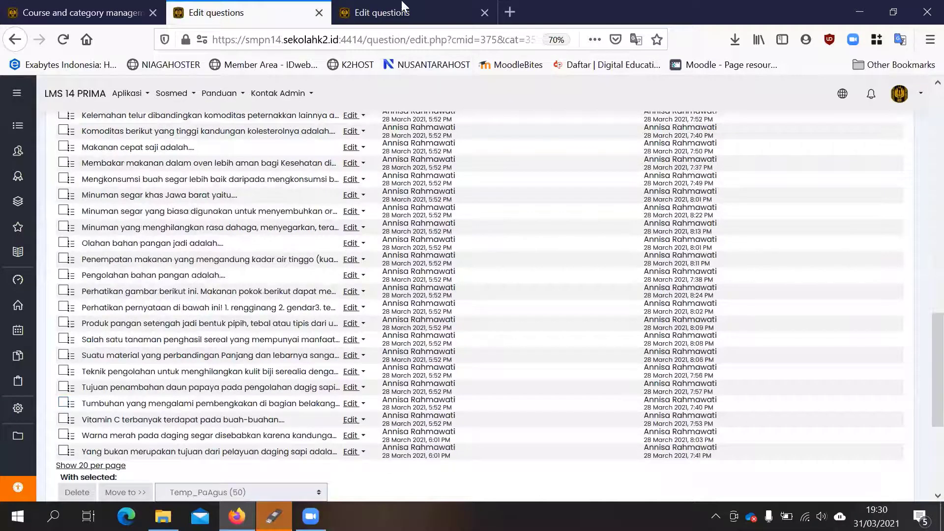
left_click(403, 7)
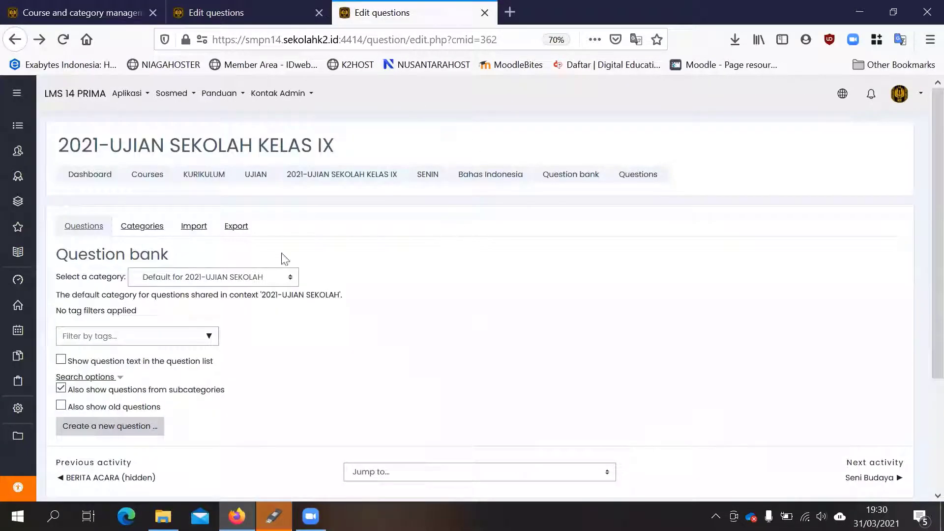
- Show the last Temp_ subcategory under Default for KURIKULUM in the Bahas Indonesia question bank and look through its questions
left_click(239, 277)
scroll(218, 383, "down", 1)
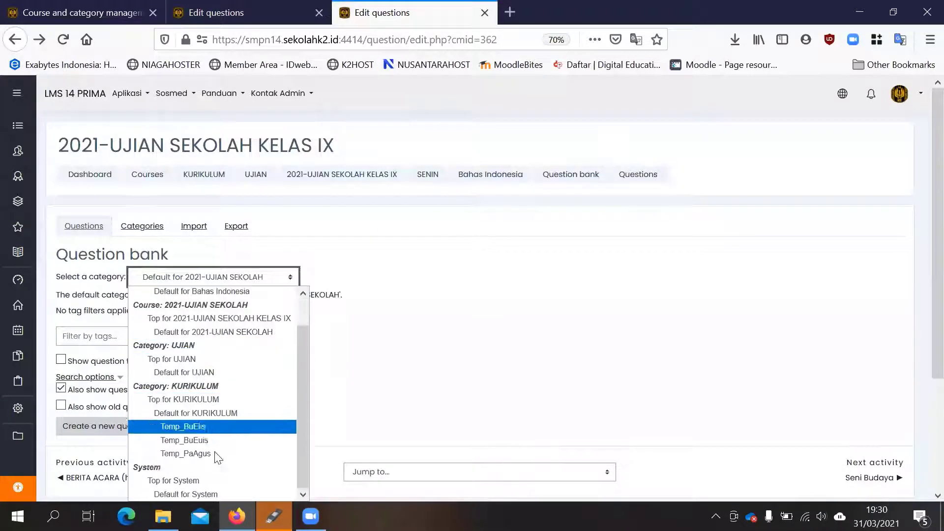
left_click(212, 454)
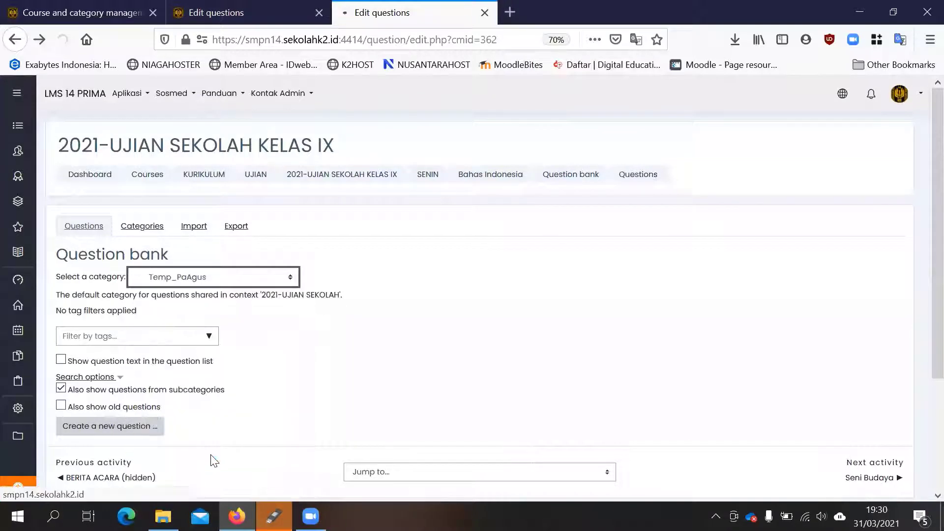
scroll(352, 290, "down", 15)
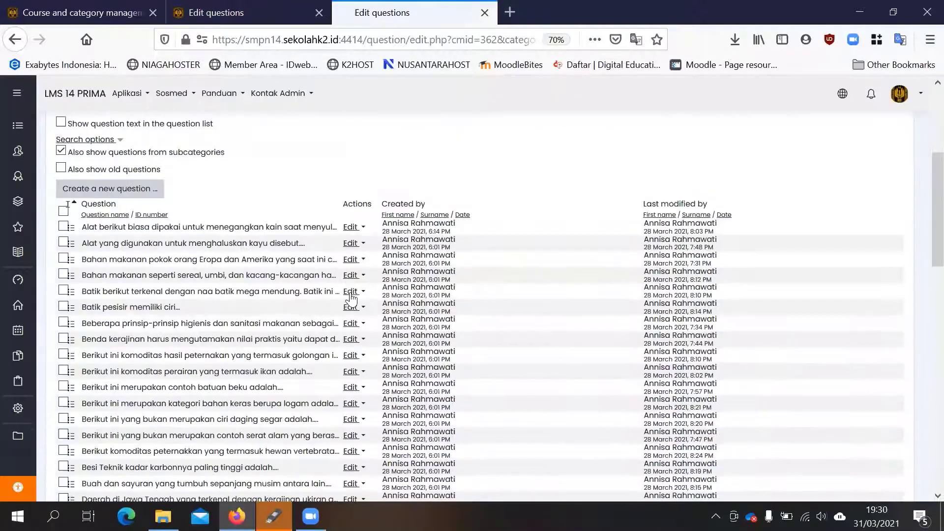
scroll(351, 299, "down", 6)
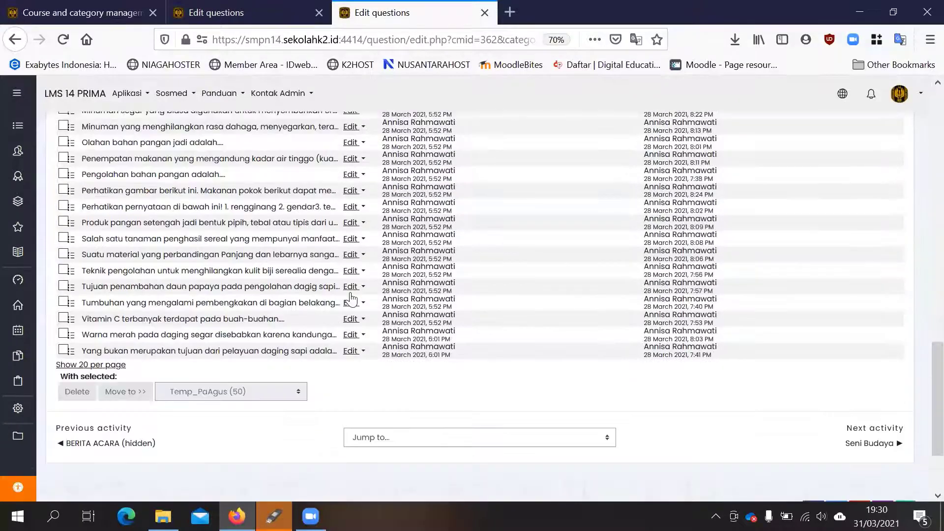
scroll(350, 296, "up", 7)
scroll(350, 295, "up", 9)
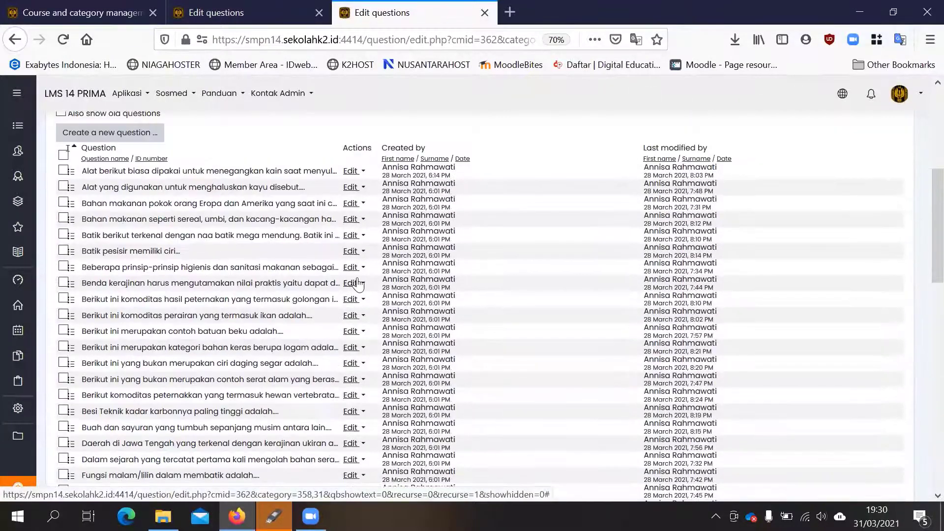
- Select all questions in the Temp_ subcategory and move them to Default for Bahas Indonesia
left_click(63, 323)
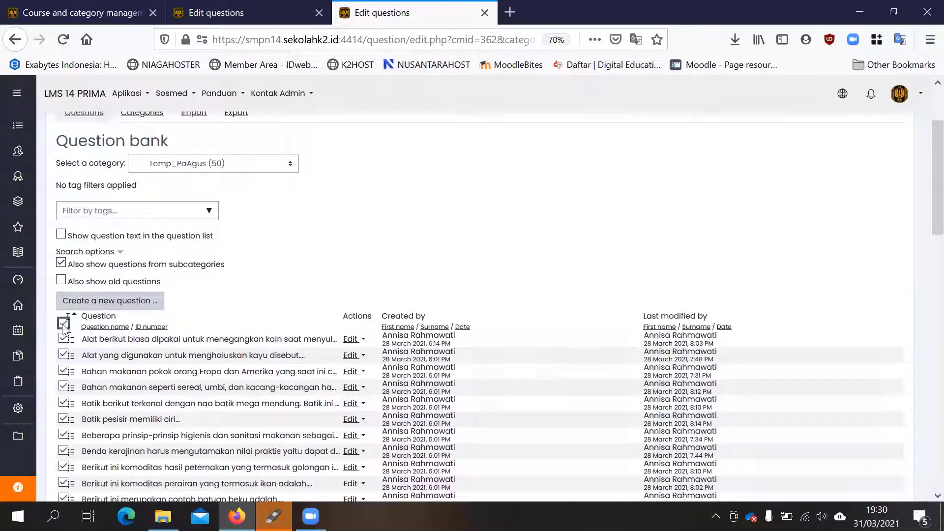
scroll(302, 282, "down", 15)
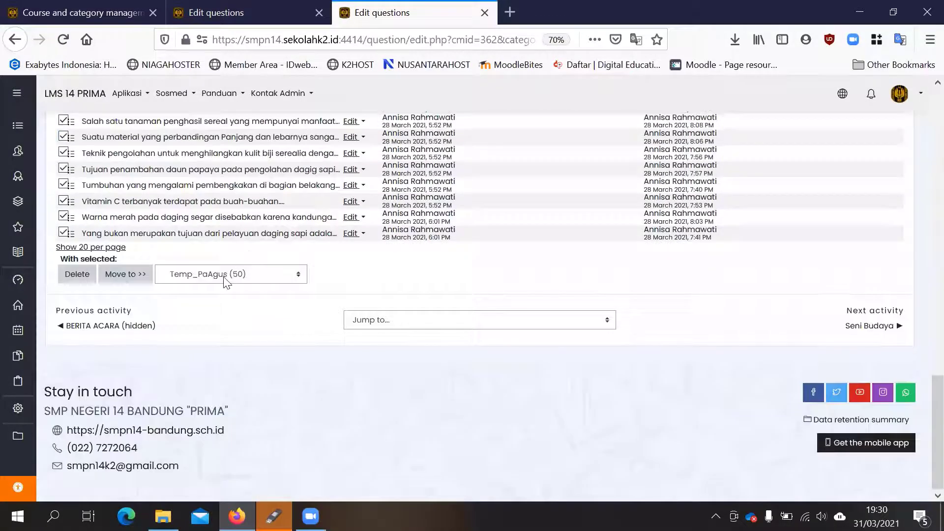
left_click(225, 281)
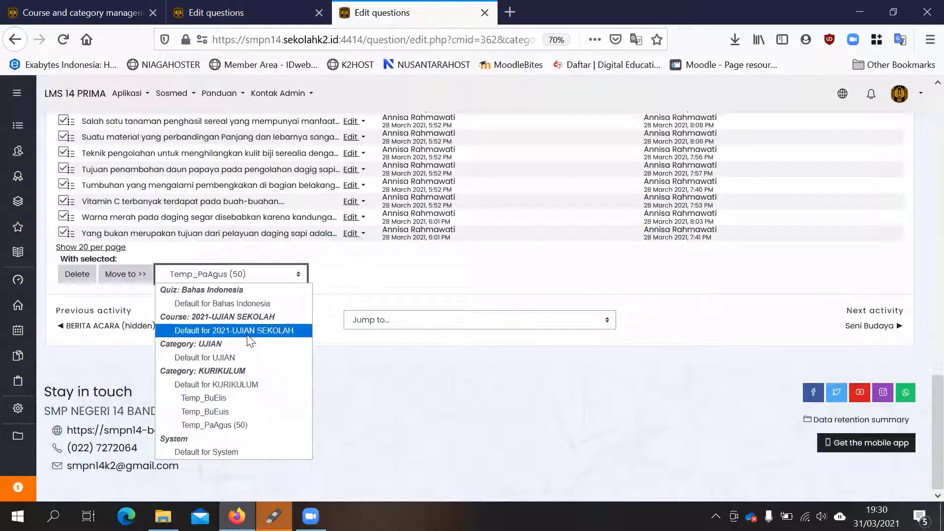
left_click(245, 304)
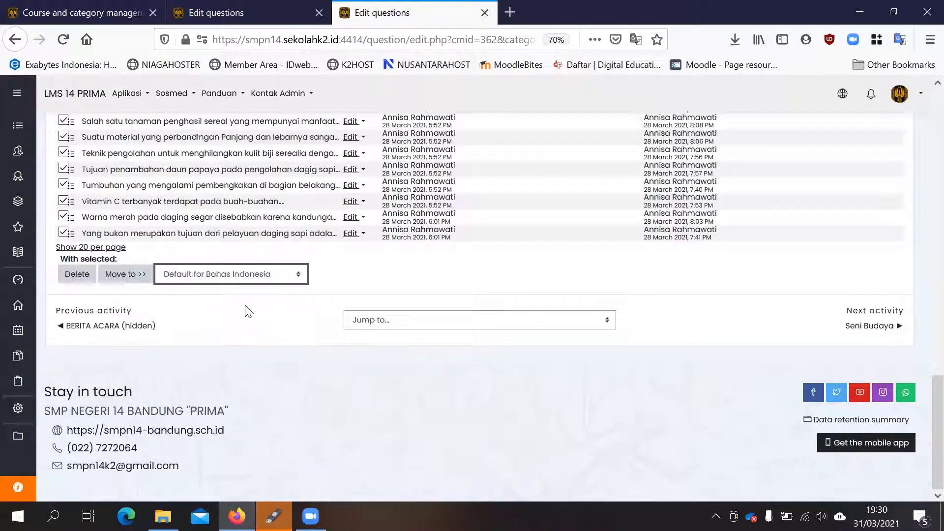
left_click(125, 274)
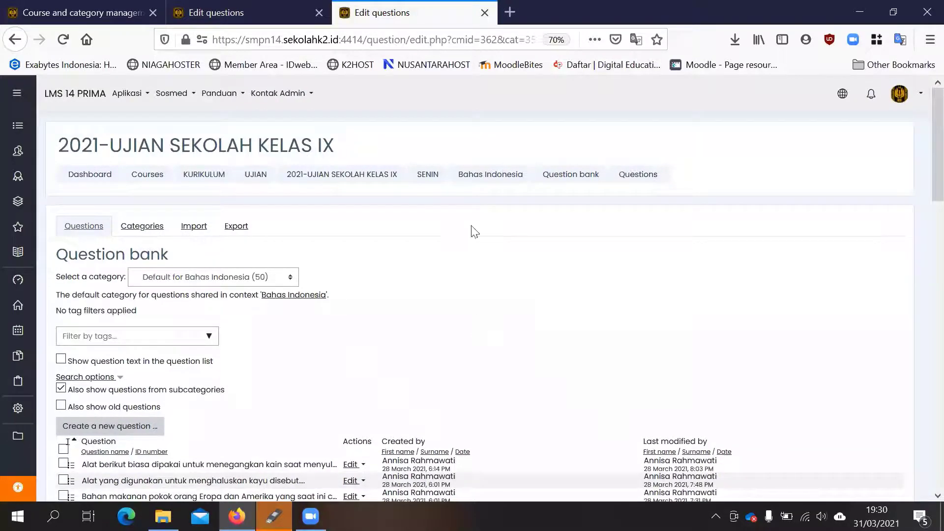
- Return to the 2021 - Ujian Sekolah PRAKARYA question bank and reload its question list
left_click(220, 17)
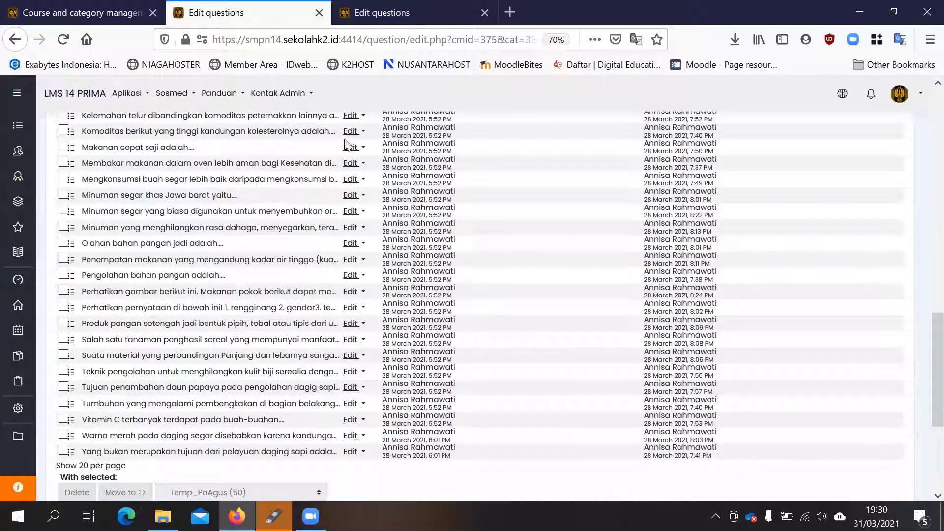
scroll(323, 212, "up", 10)
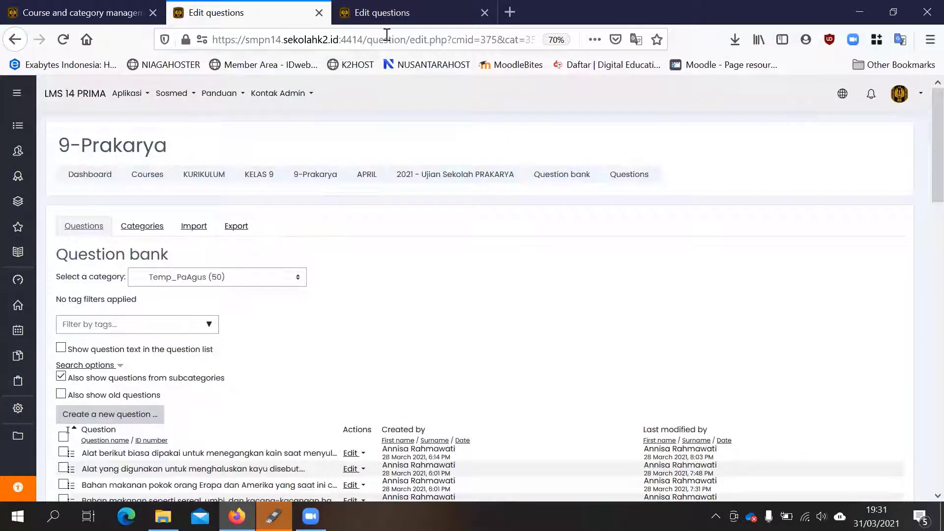
left_click(63, 40)
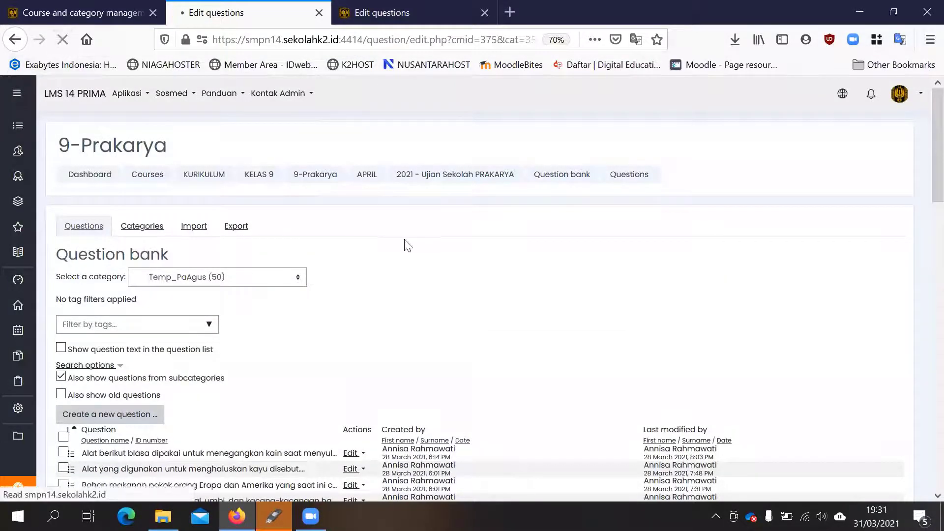
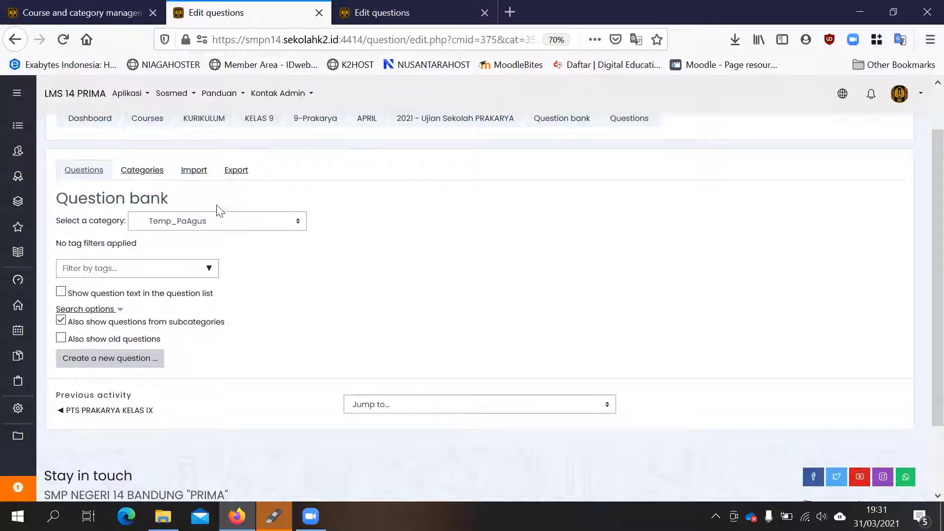
- Show the Default for 2020-2021 - US PRAKARYA category in the 2021 - Ujian Sekolah PRAKARYA question bank
left_click(172, 224)
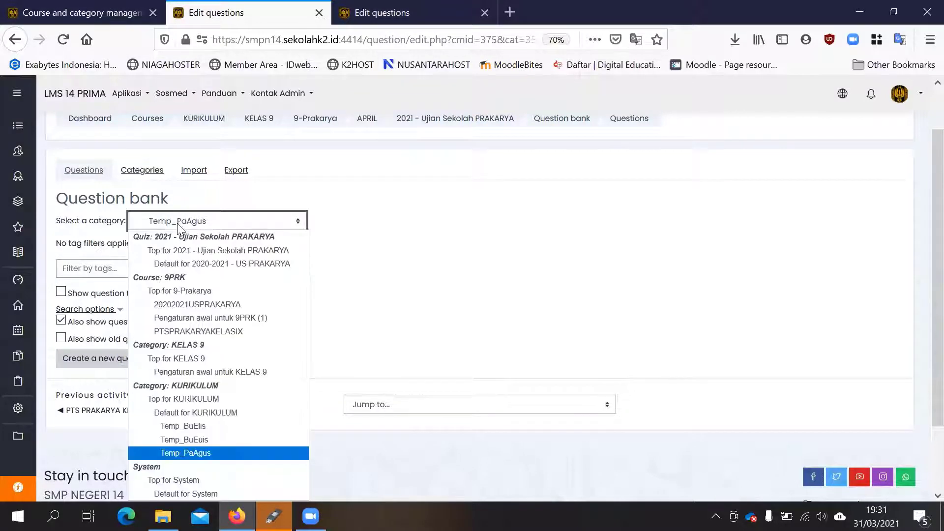
left_click(211, 264)
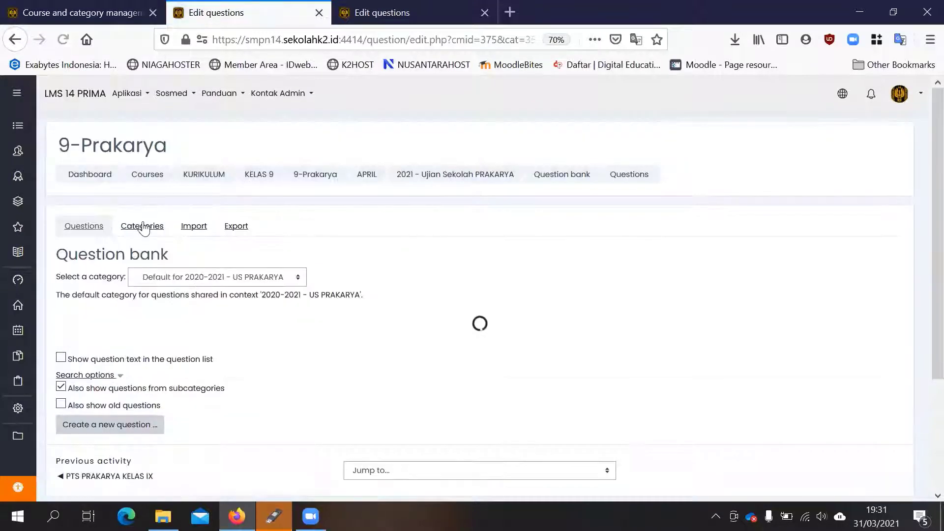
- Delete the question category Pengaturan awal untuk 9PRK from the 9-Prakarya course, moving its remaining question to 20202021USPRAKARYA
left_click(143, 226)
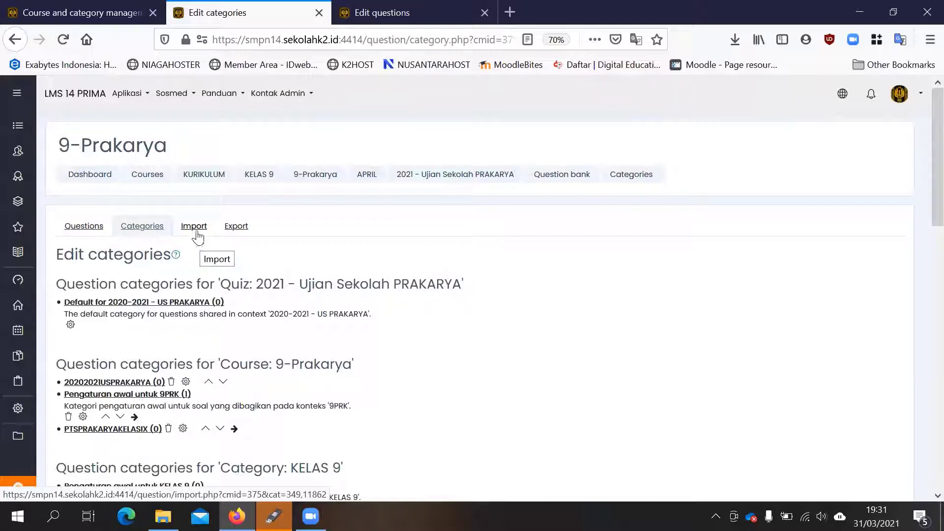
scroll(241, 248, "down", 3)
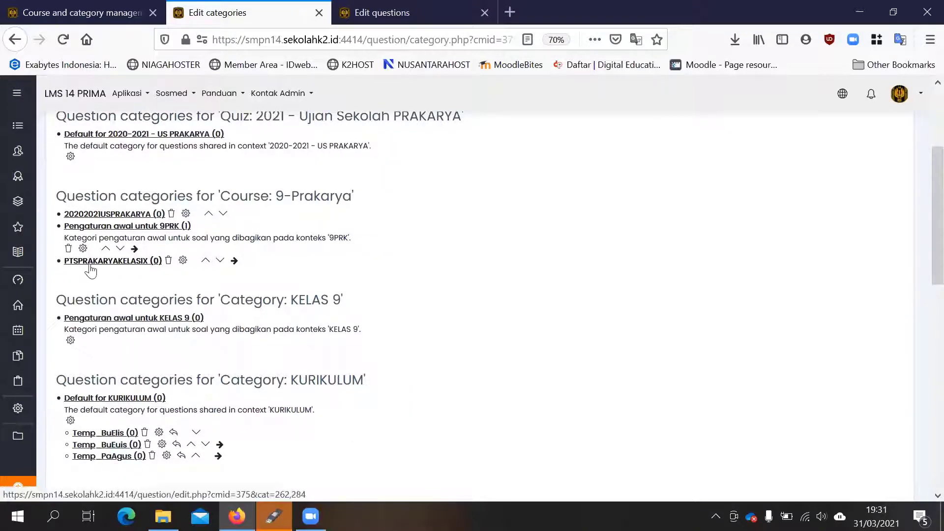
scroll(177, 296, "up", 1)
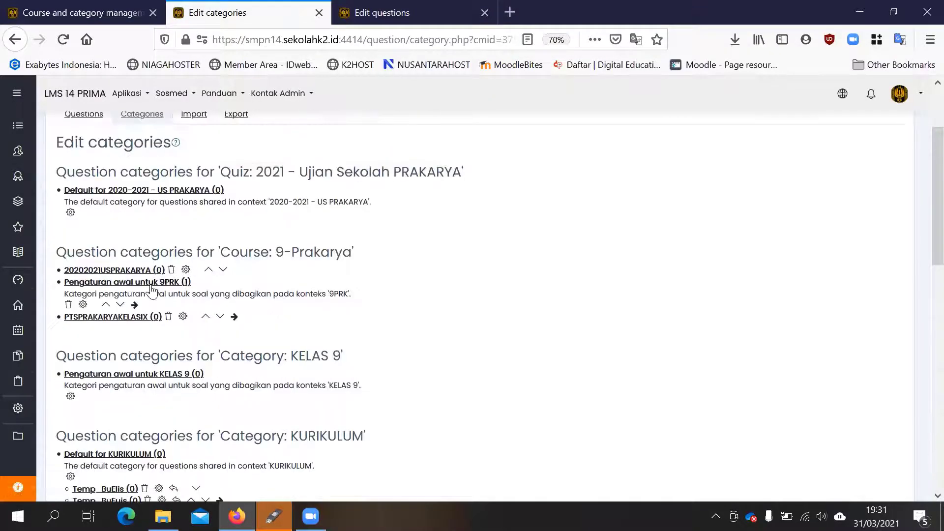
left_click(68, 305)
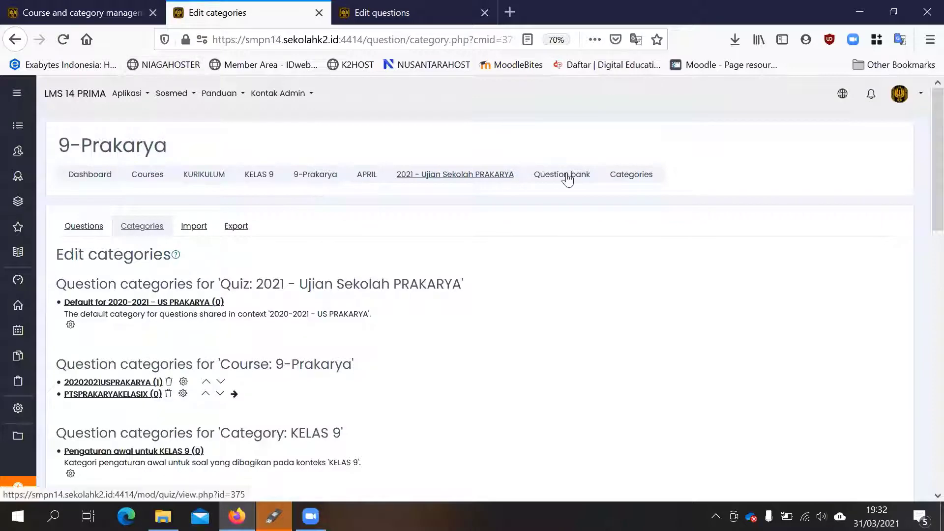
- Go to the APRIL section of the 9-Prakarya course and look at its exam activity
left_click(369, 177)
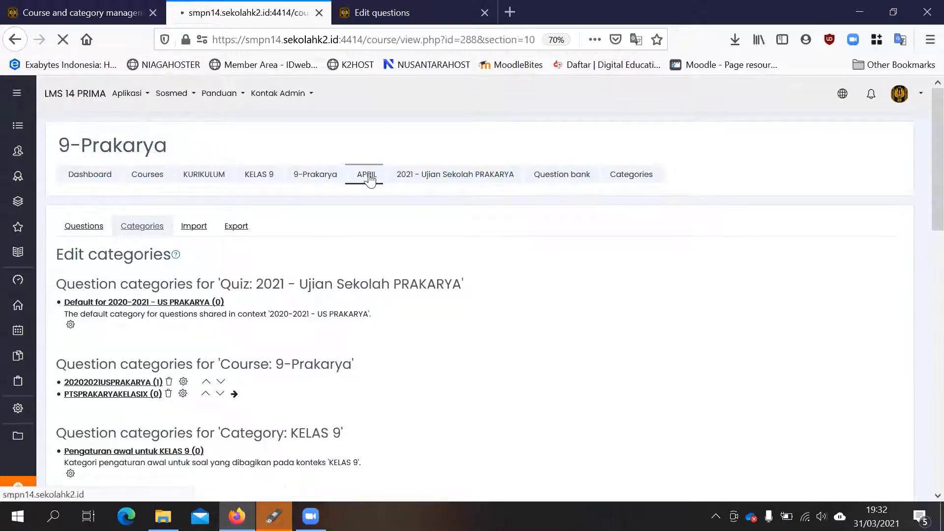
scroll(161, 240, "down", 5)
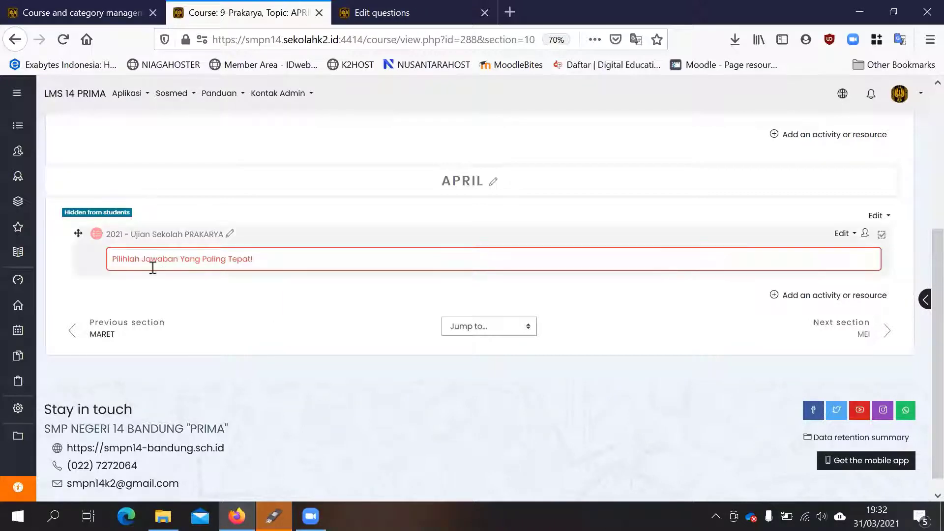
- Switch to the Bahas Indonesia question bank and review the questions moved into its default category
left_click(389, 15)
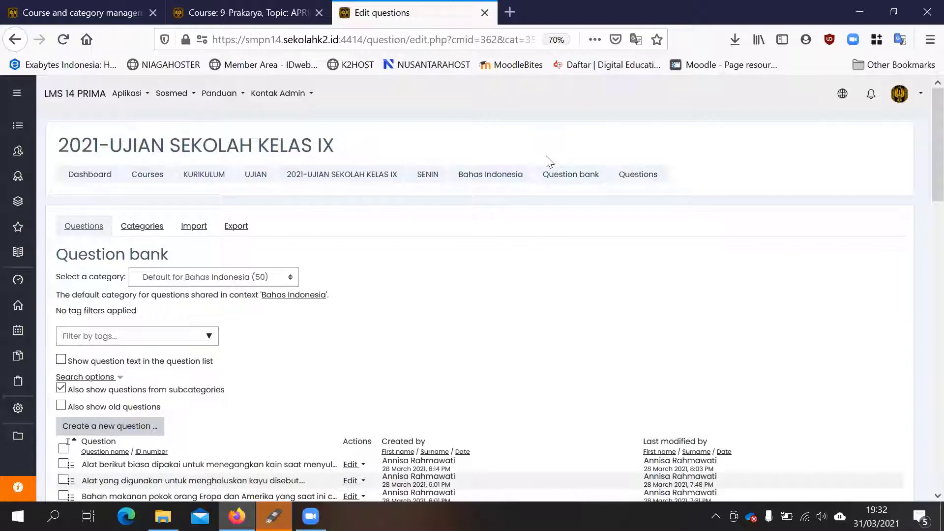
scroll(505, 231, "down", 3)
scroll(506, 231, "down", 6)
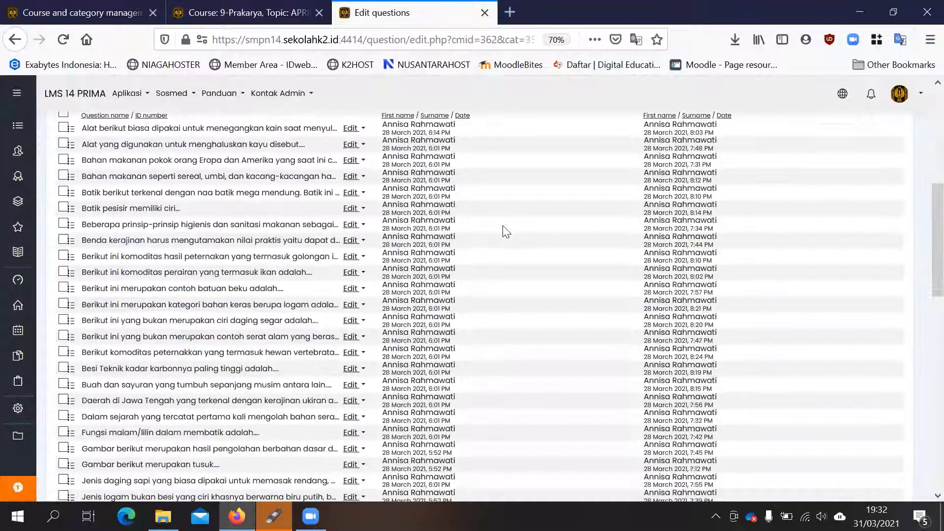
scroll(506, 231, "up", 9)
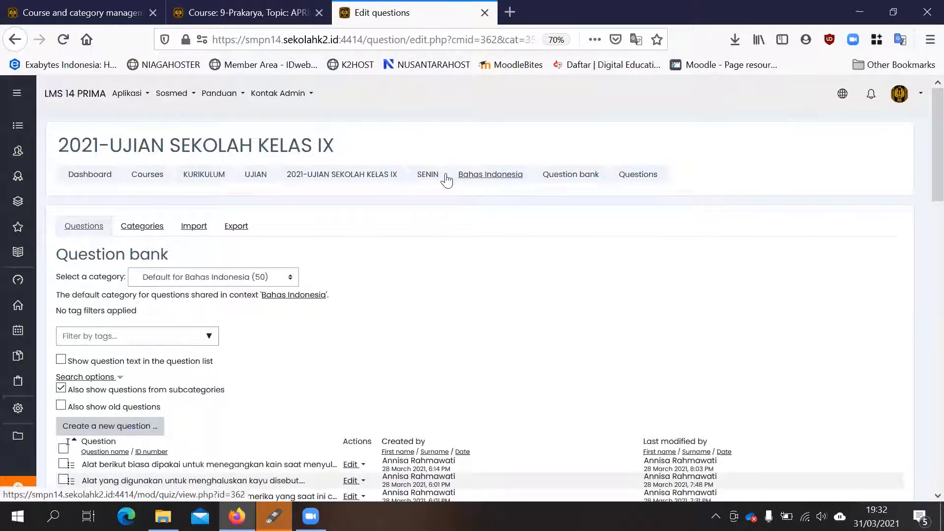
- Go to the SENIN section, open the full 2021-UJIAN SEKOLAH KELAS IX course page and look through its exam sections
left_click(431, 177)
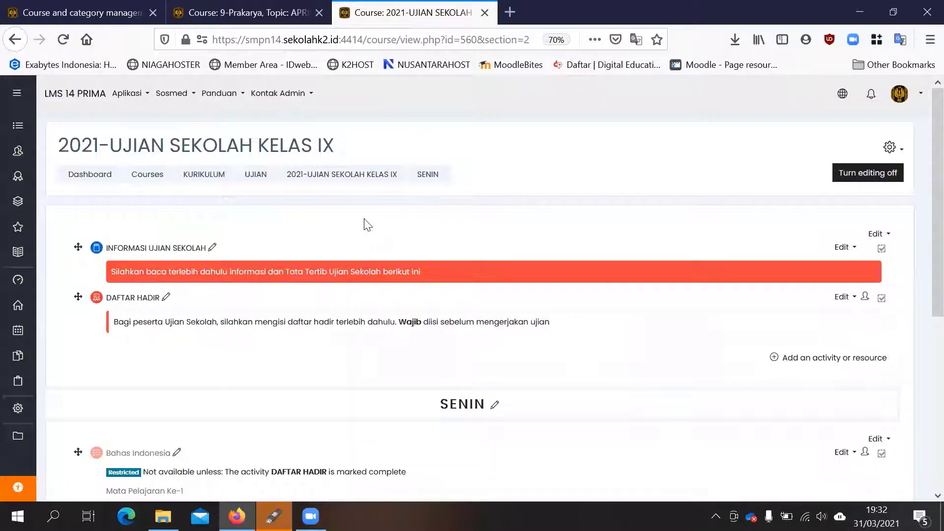
left_click(346, 174)
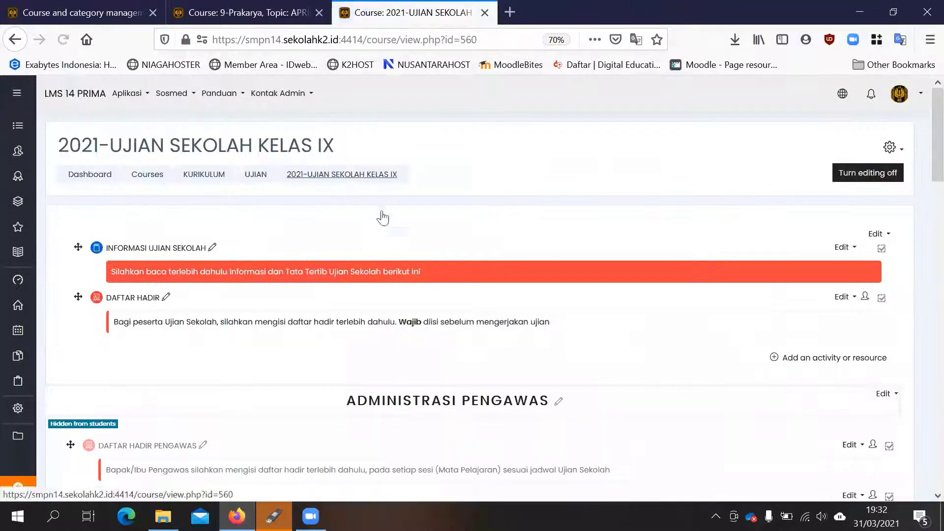
scroll(374, 231, "down", 5)
scroll(370, 240, "down", 8)
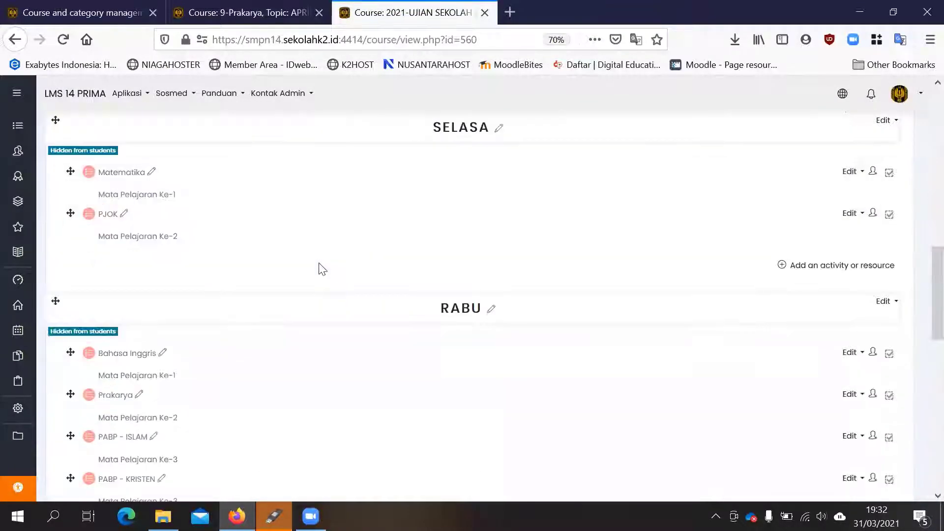
scroll(321, 268, "up", 2)
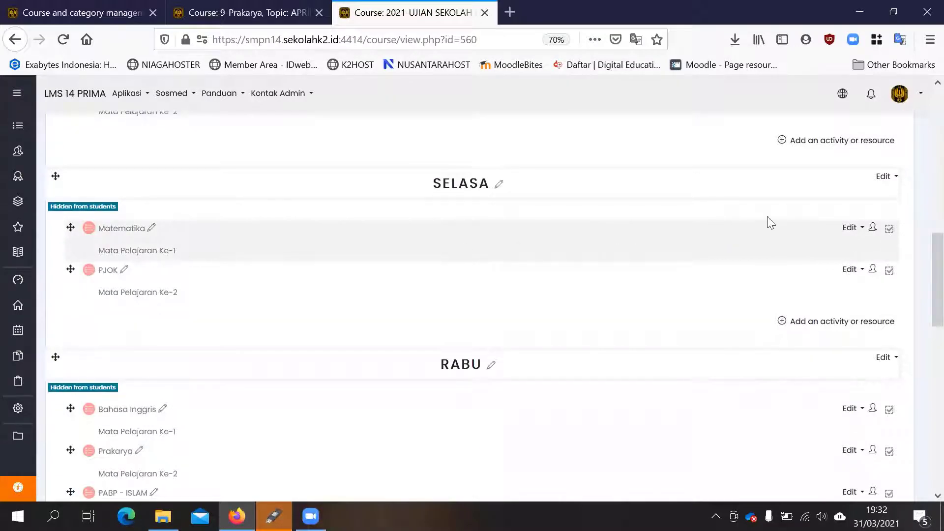
scroll(603, 234, "up", 4)
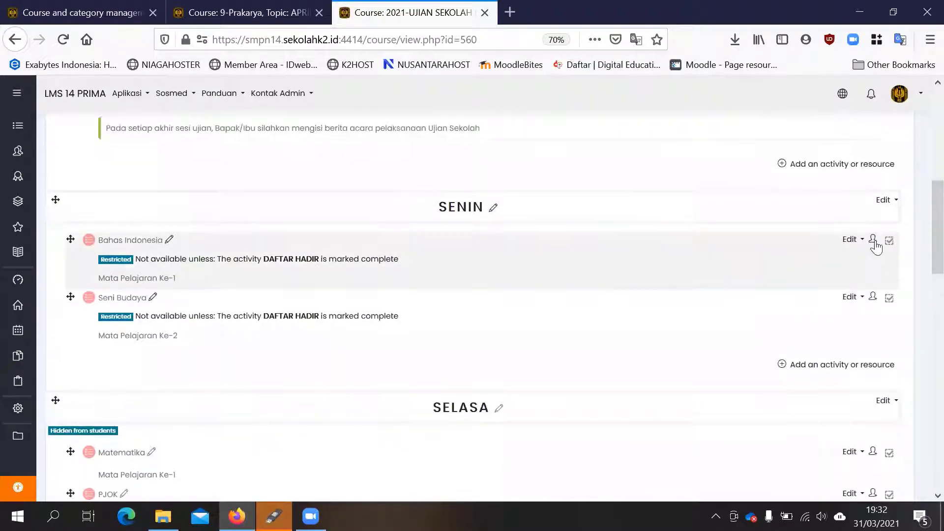
- Open the results report of the Bahas Indonesia quiz and look through its report and display options
left_click(862, 241)
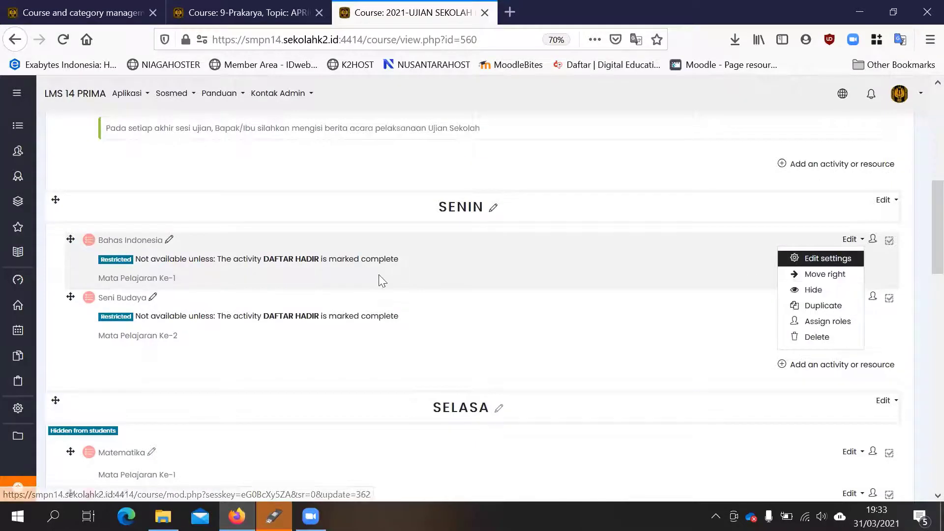
left_click(130, 240)
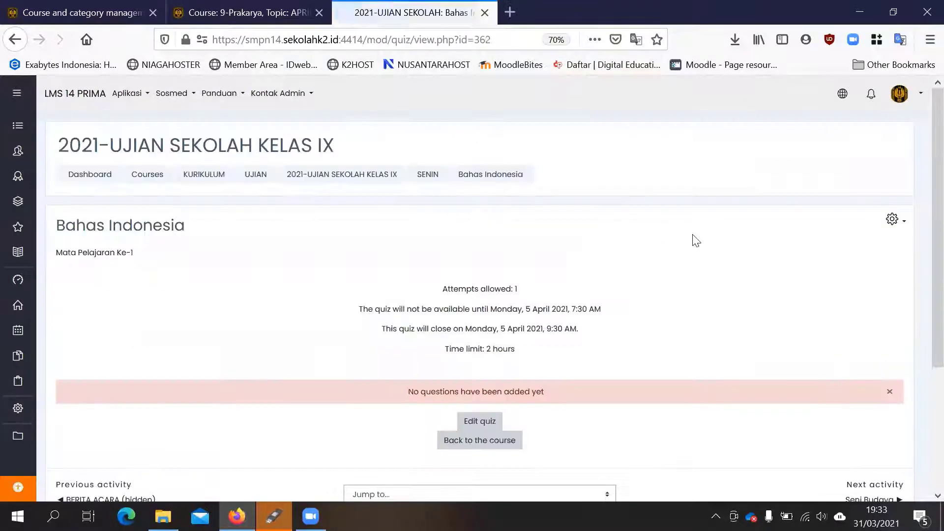
left_click(893, 219)
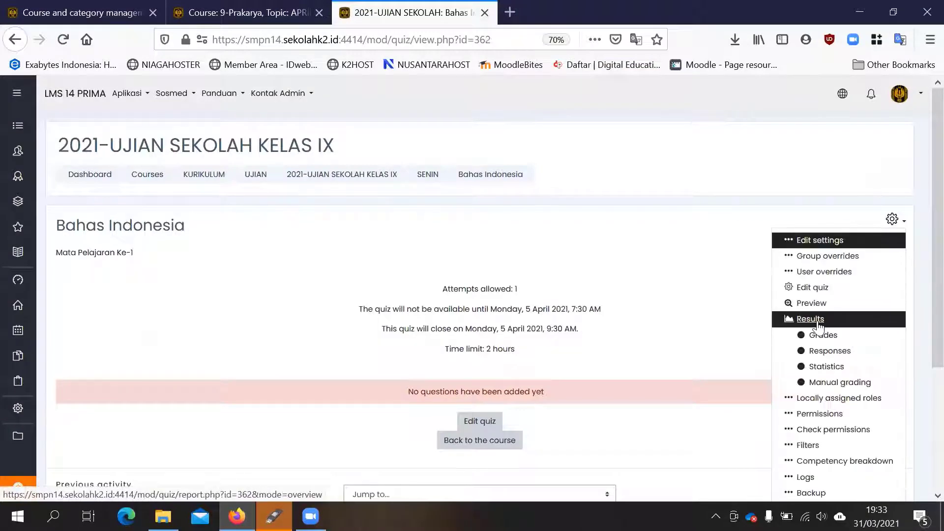
left_click(818, 320)
scroll(323, 290, "down", 3)
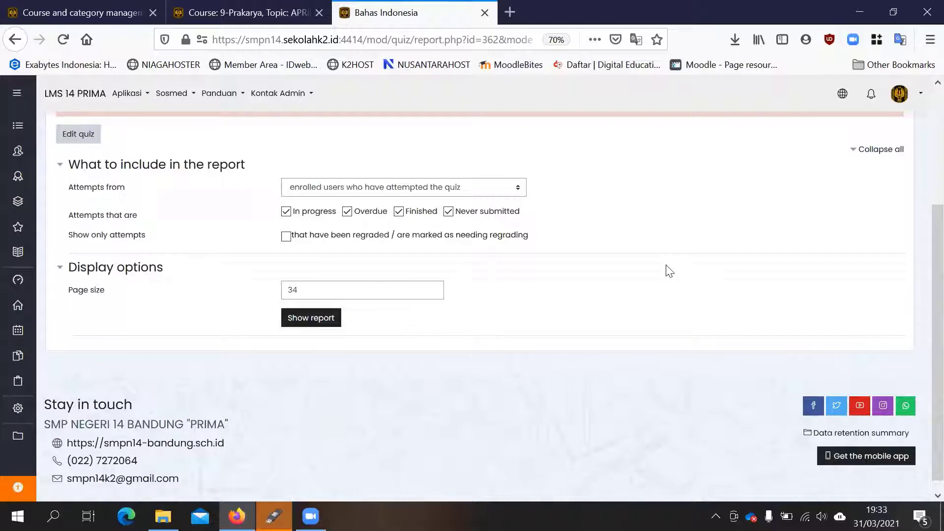
scroll(496, 291, "up", 2)
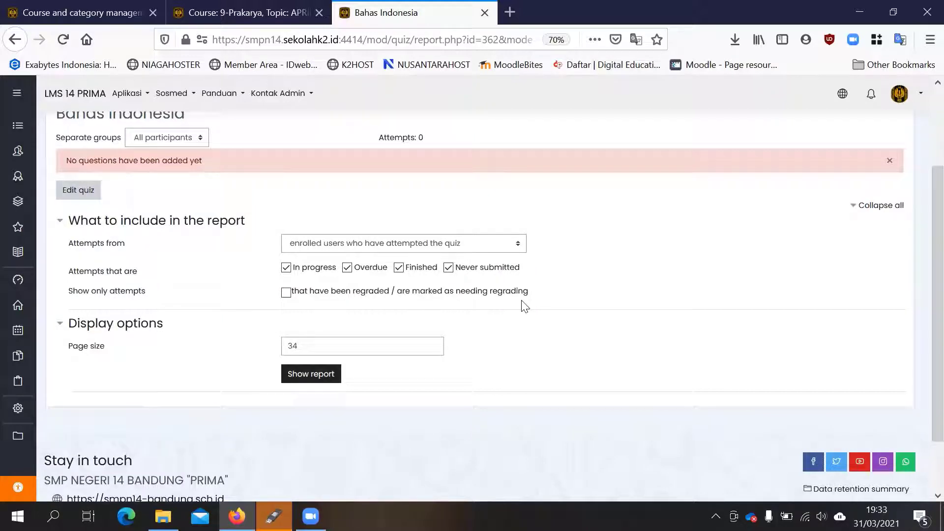
scroll(496, 290, "up", 4)
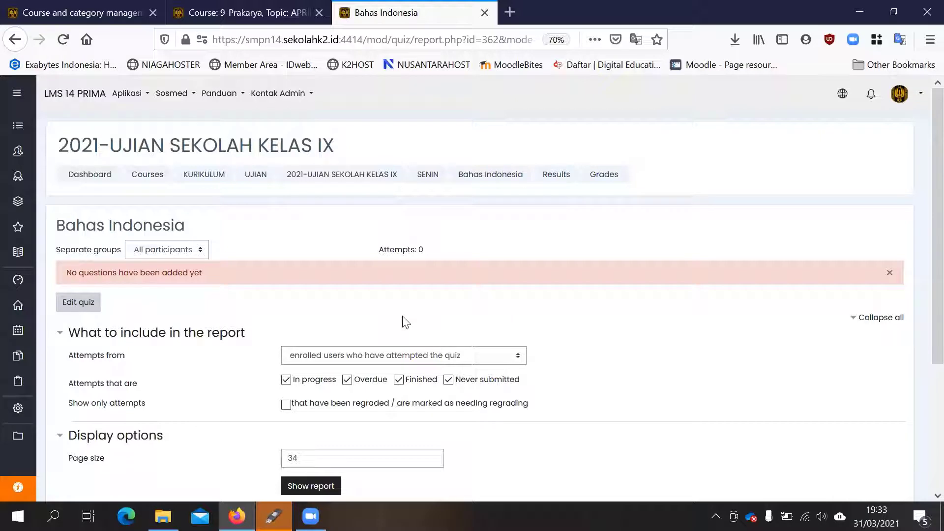
- Dismiss the missing-questions notice and limit the Bahas Indonesia report to group 9B
left_click(889, 271)
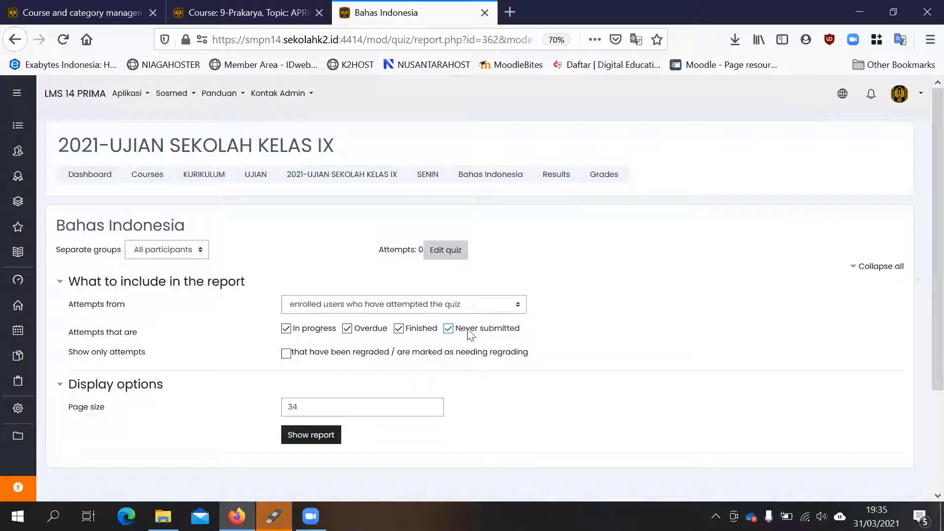
left_click(181, 251)
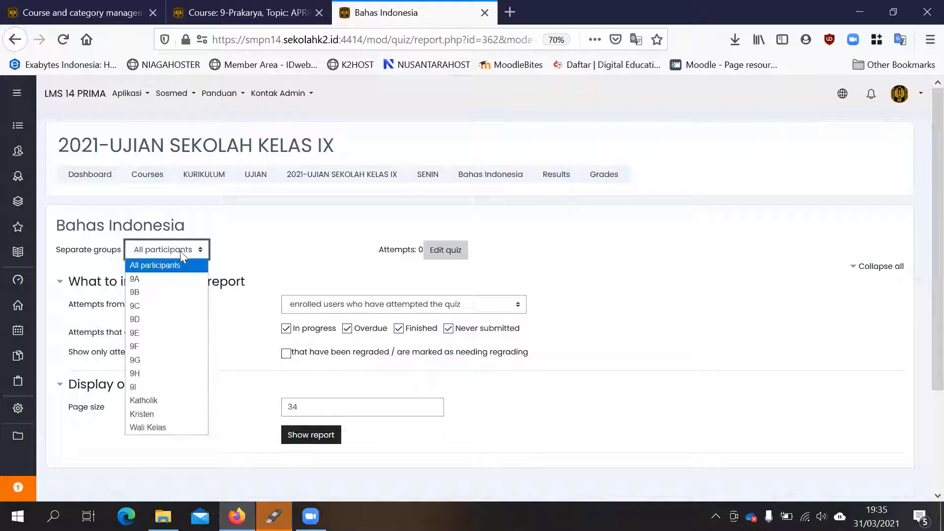
left_click(157, 288)
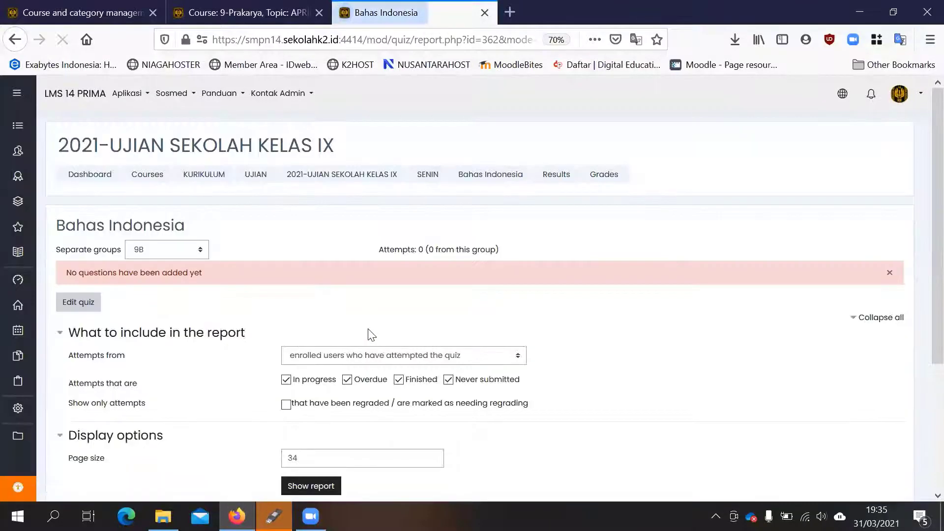
- Exclude in-progress, overdue and finished attempts from the 9B report, keeping never submitted attempts included
scroll(371, 335, "down", 1)
left_click(286, 324)
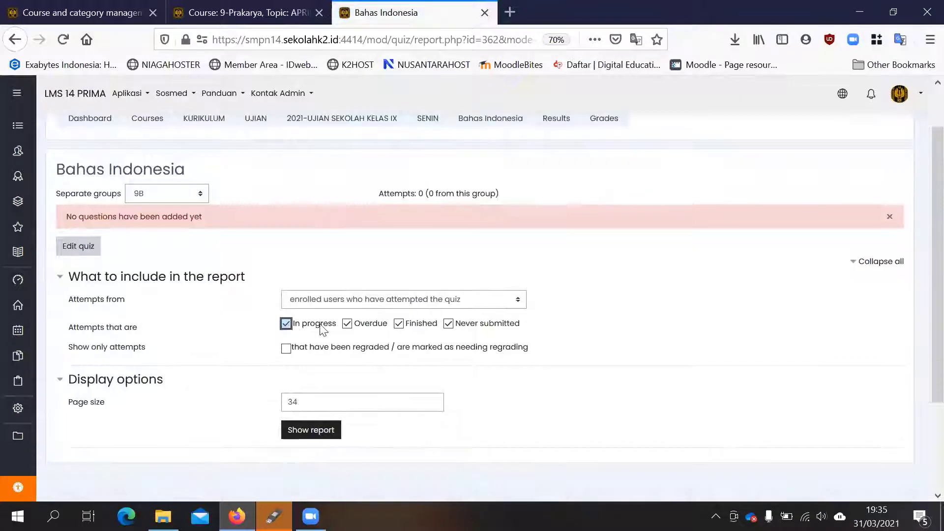
left_click(347, 323)
left_click(399, 323)
scroll(567, 333, "down", 2)
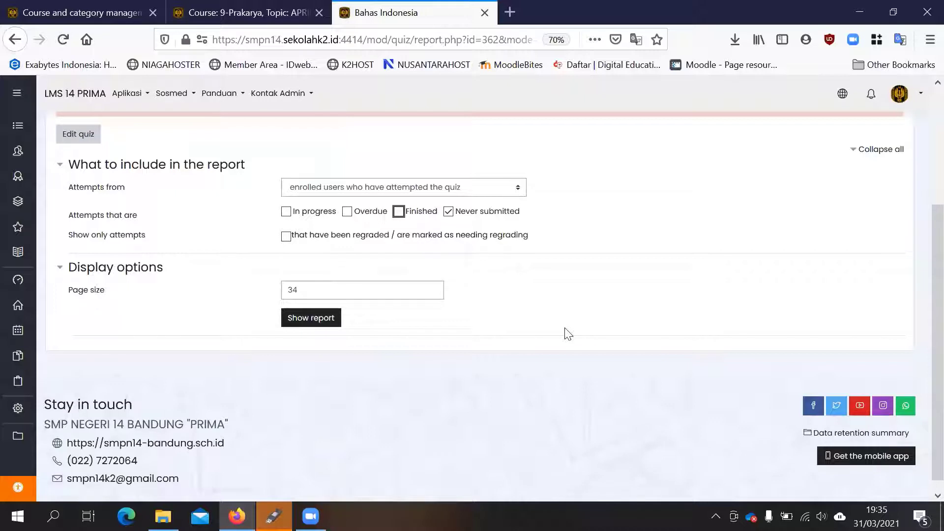
scroll(568, 333, "up", 2)
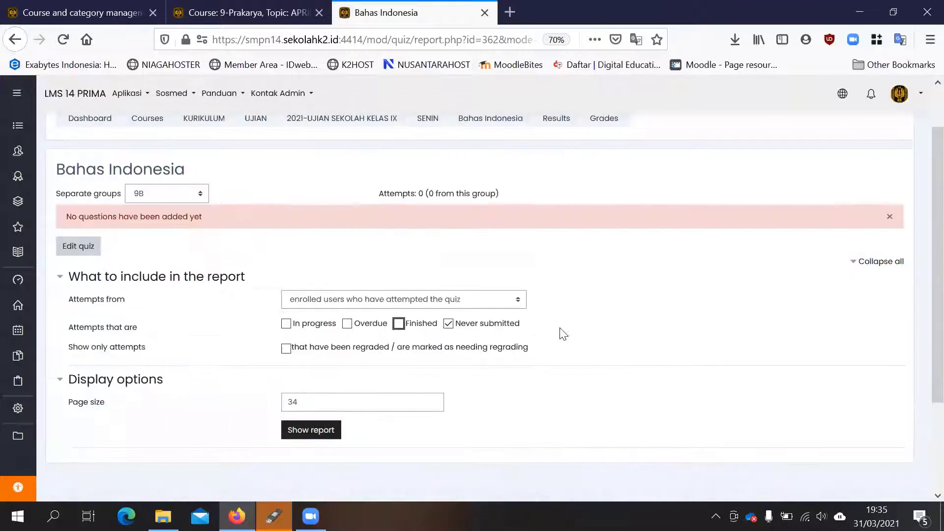
- Toggle the attempt-state filters until in-progress, overdue, finished and never submitted attempts are all included in the report
left_click(448, 324)
left_click(286, 323)
left_click(286, 324)
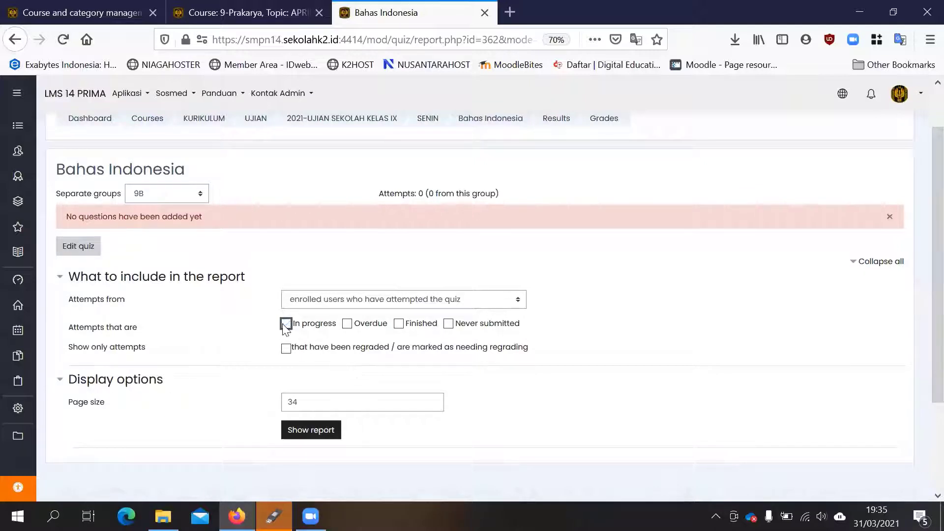
left_click(347, 324)
left_click(399, 323)
left_click(285, 324)
left_click(348, 324)
left_click(448, 324)
scroll(748, 333, "down", 3)
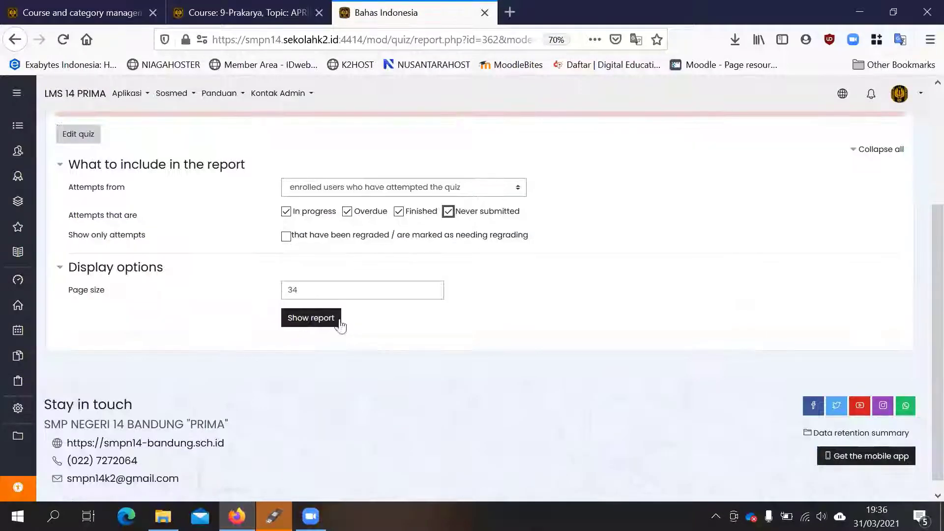
- Set the report's page size to 40 and show the report
left_click_drag(372, 292, 224, 298)
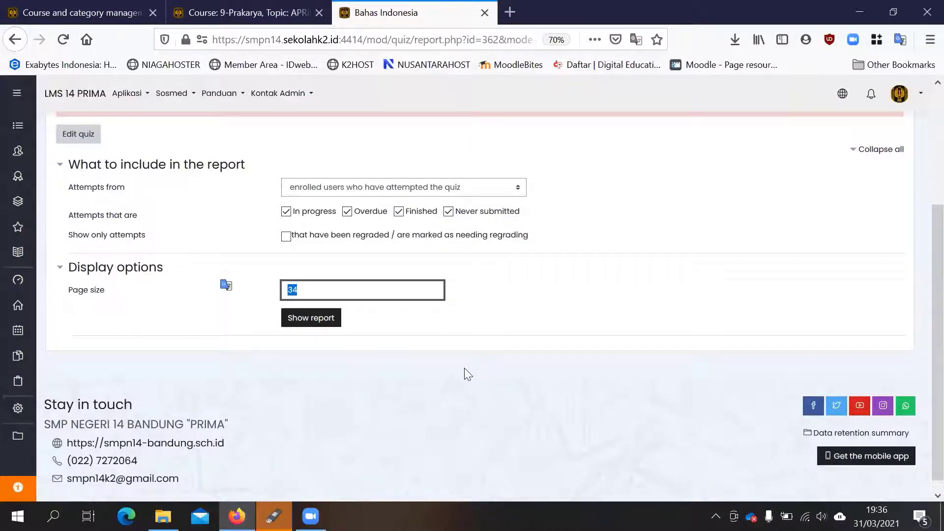
type("40")
left_click(601, 282)
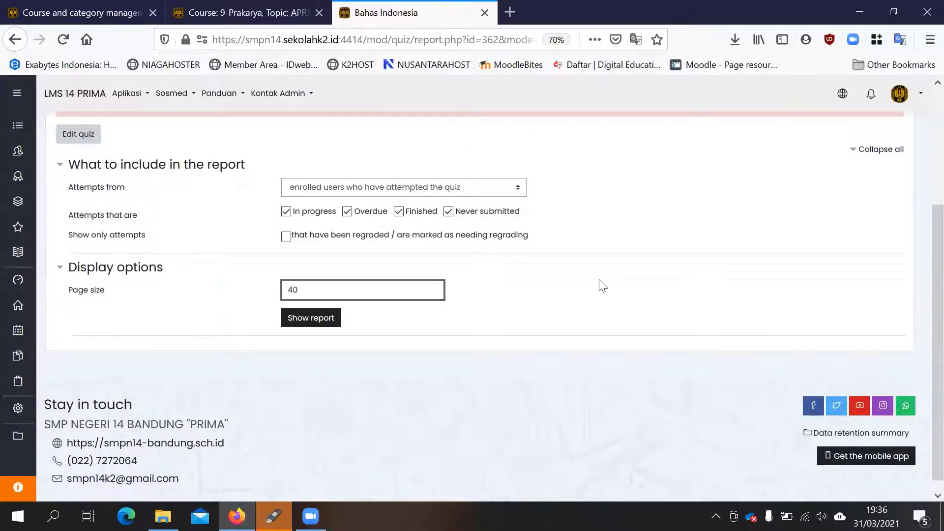
left_click(326, 329)
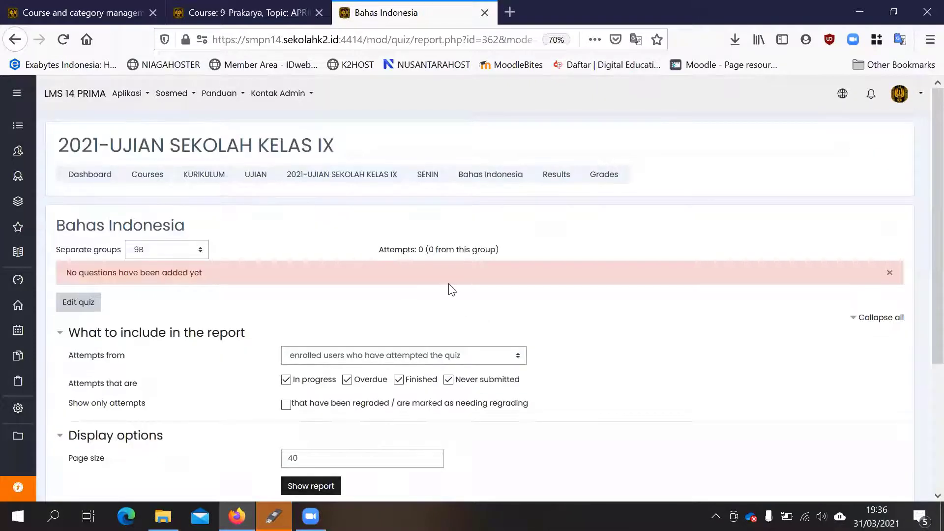
- Leave the Bahas Indonesia report without saving and look over the activities in the course's SENIN section
left_click(428, 175)
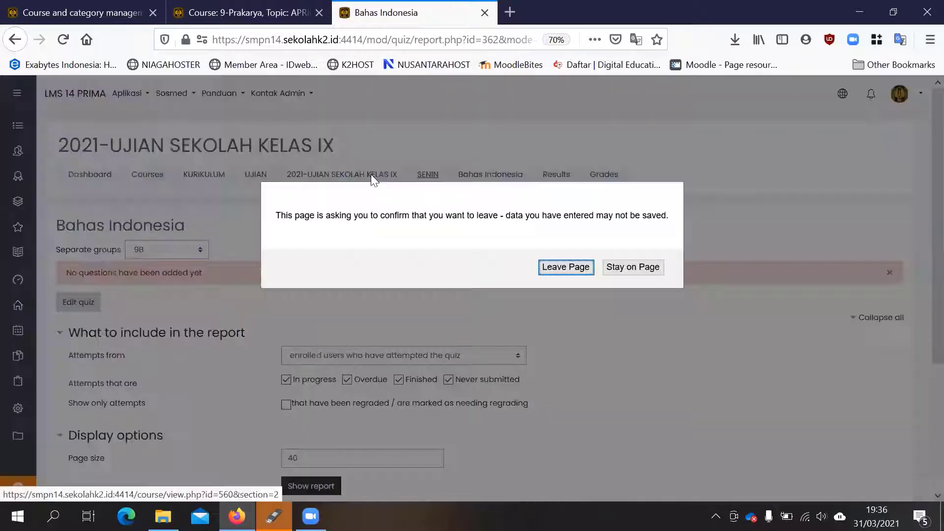
left_click(618, 269)
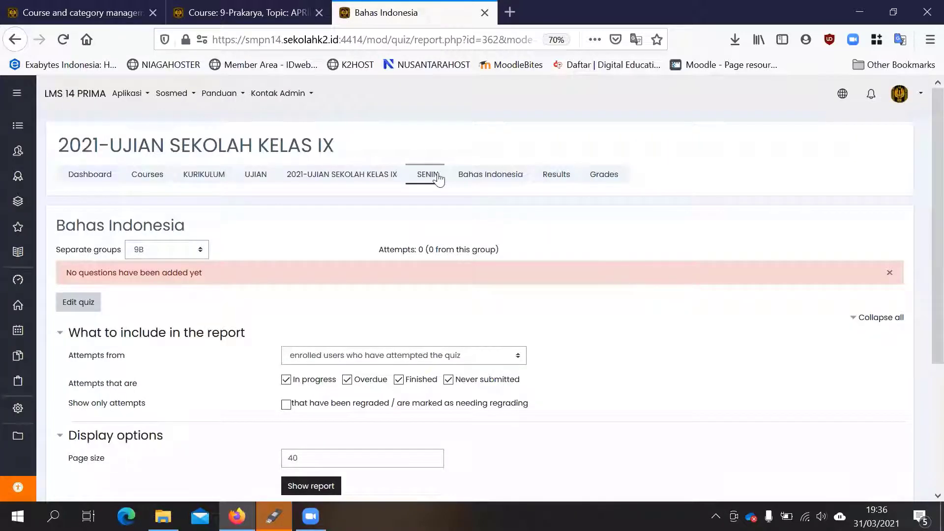
left_click(437, 178)
left_click(569, 269)
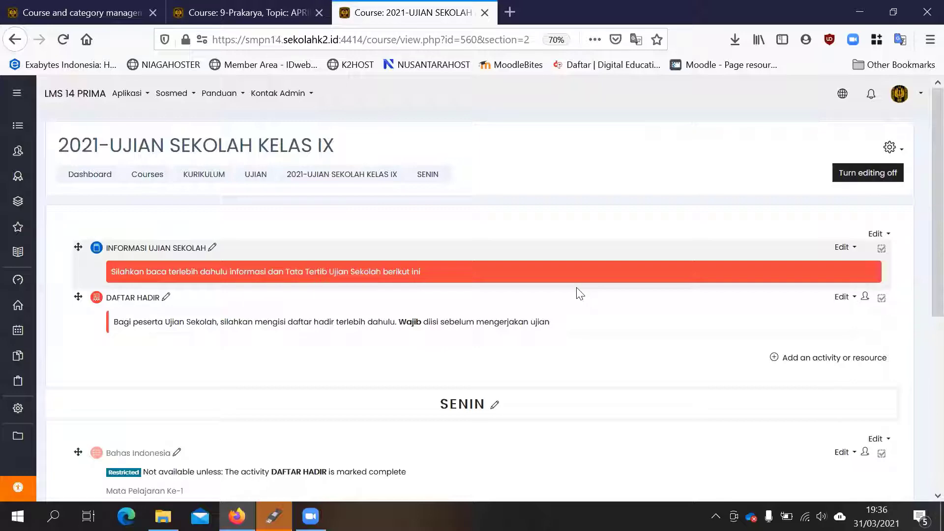
scroll(579, 294, "down", 5)
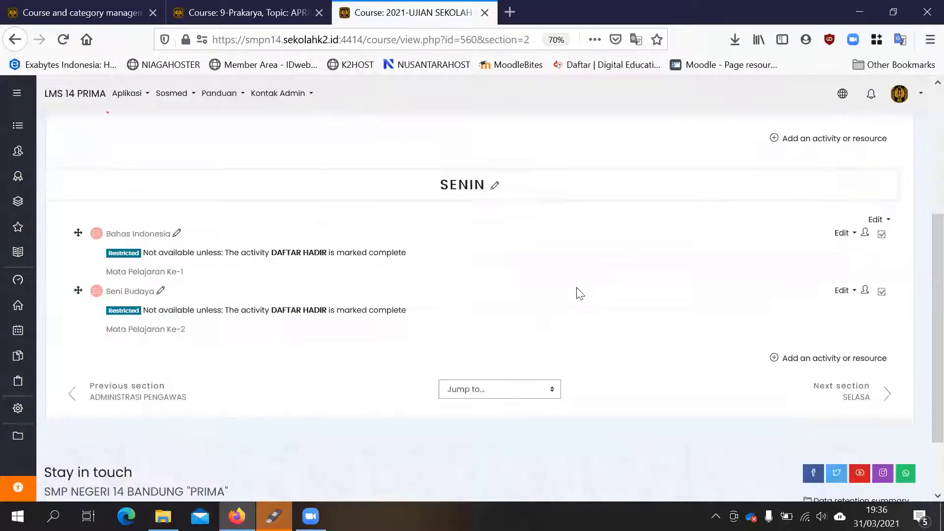
scroll(424, 259, "up", 5)
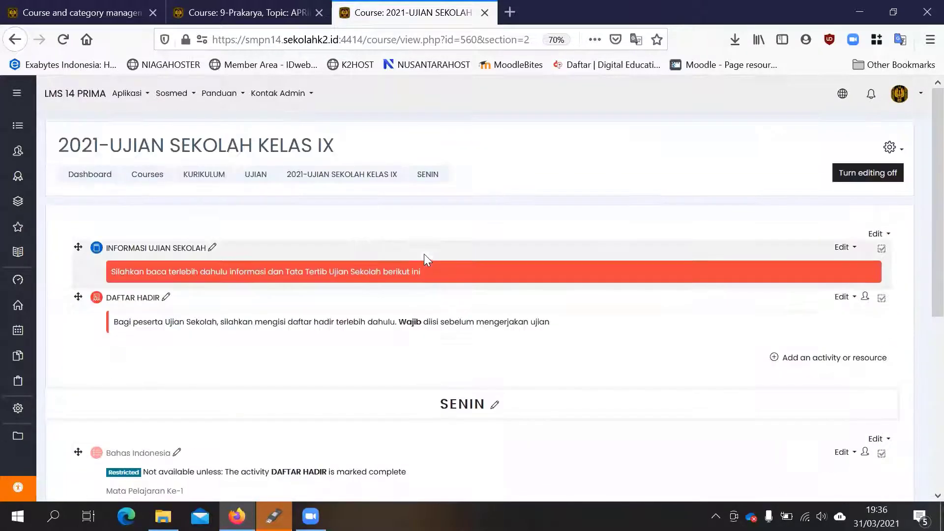
- Open the DAFTAR HADIR attendance activity and look through its sessions page
left_click(132, 301)
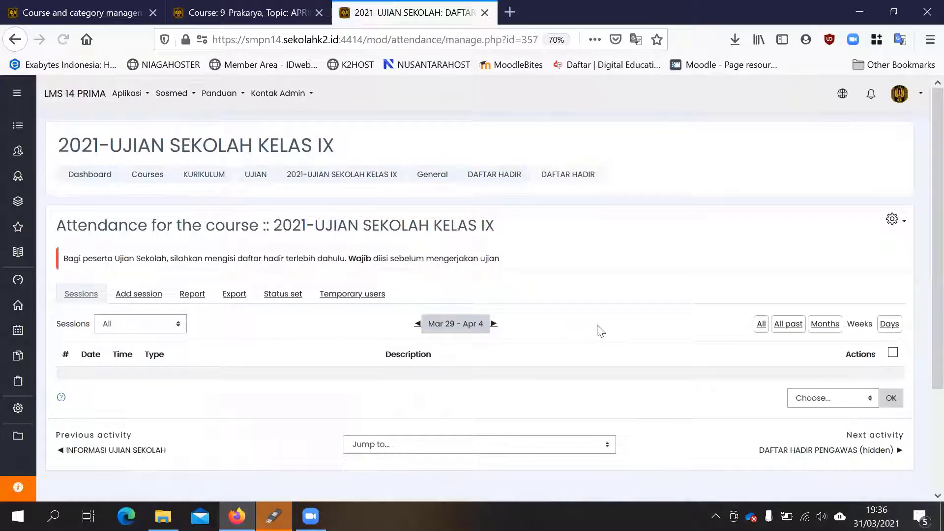
scroll(596, 331, "down", 2)
scroll(678, 306, "down", 1)
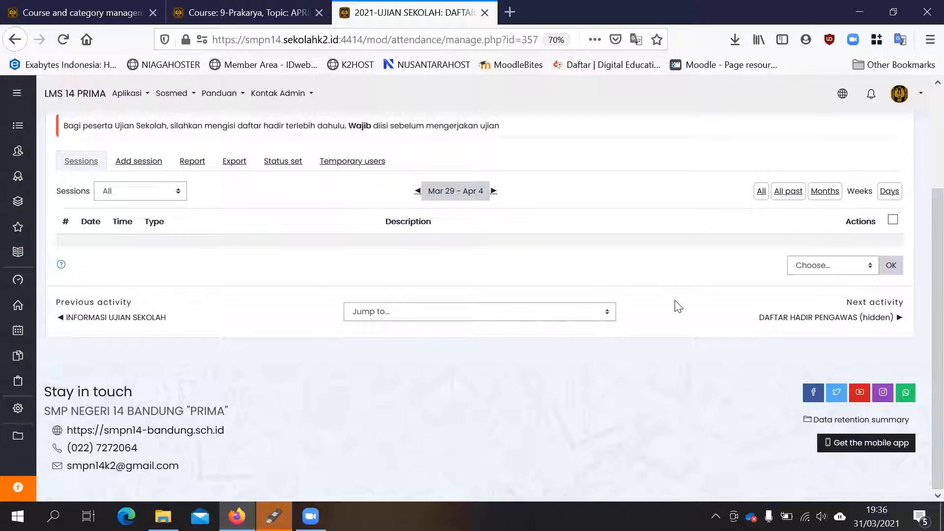
scroll(678, 307, "up", 4)
- Start adding an attendance session to DAFTAR HADIR with its time set from 07:15 to 08:15
left_click(131, 296)
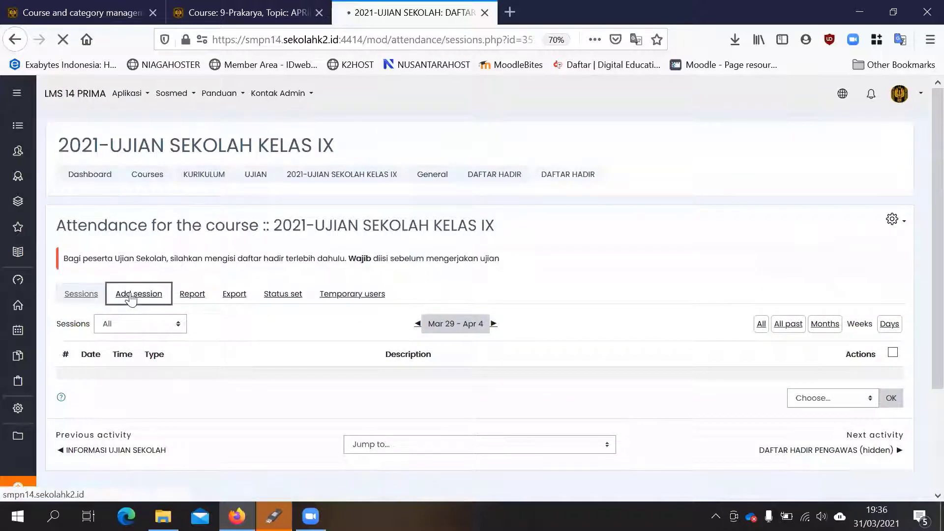
scroll(508, 373, "down", 3)
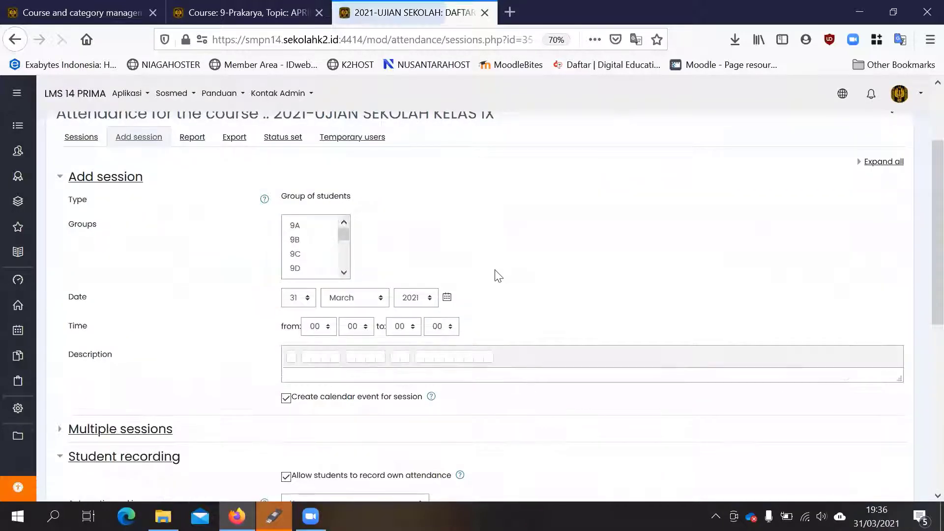
left_click(318, 327)
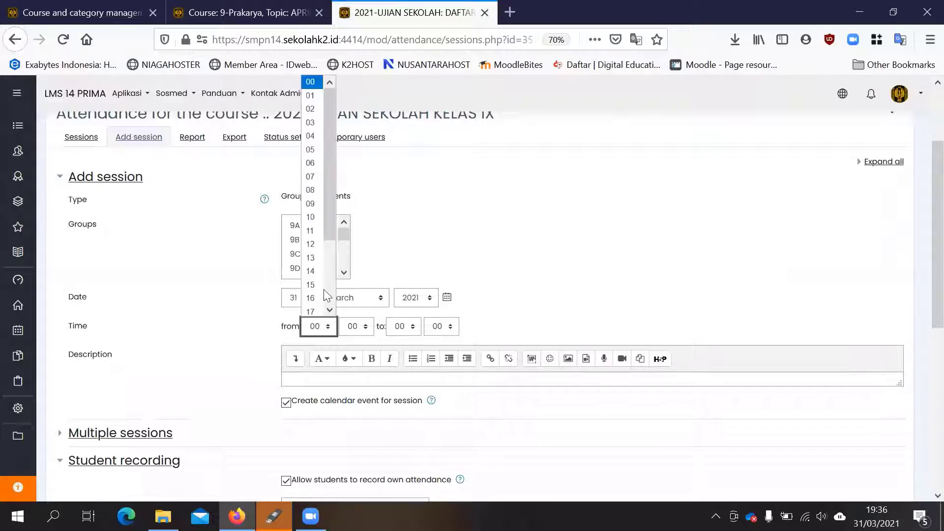
left_click(311, 173)
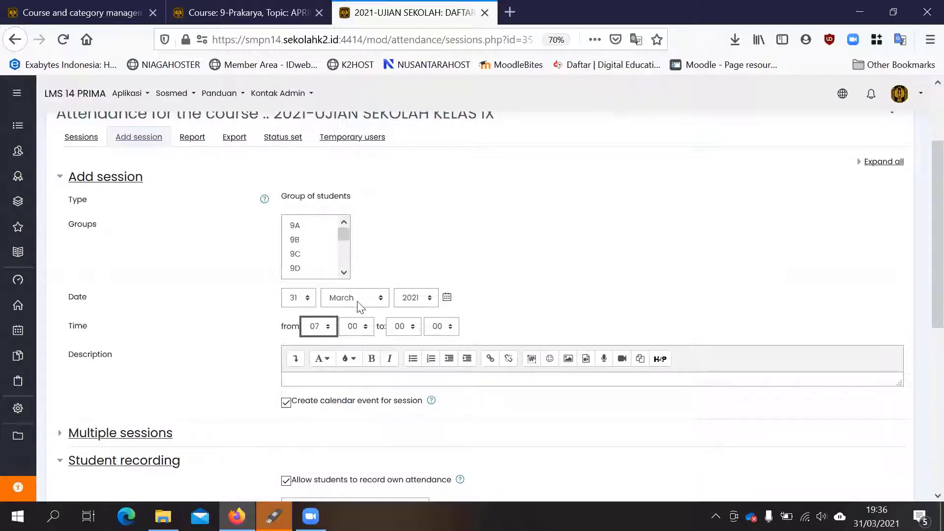
left_click(359, 329)
left_click(363, 388)
left_click(406, 329)
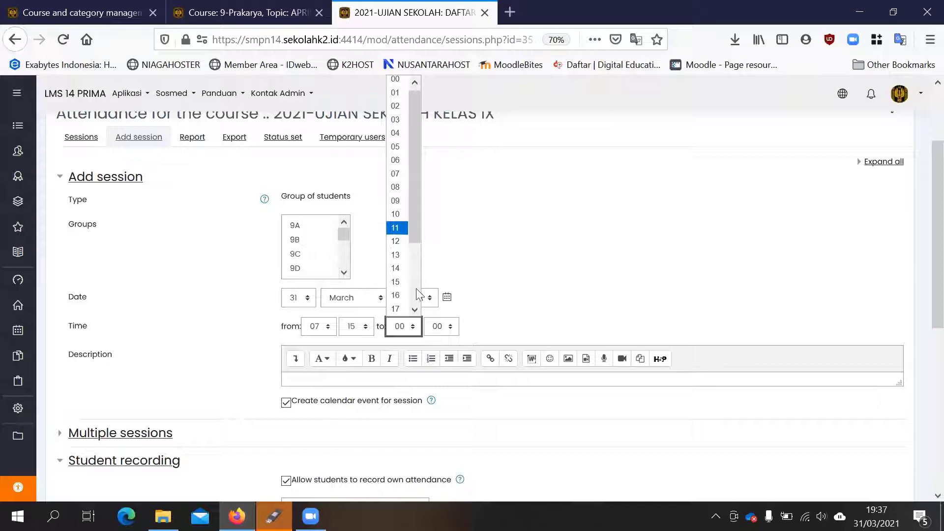
left_click(397, 188)
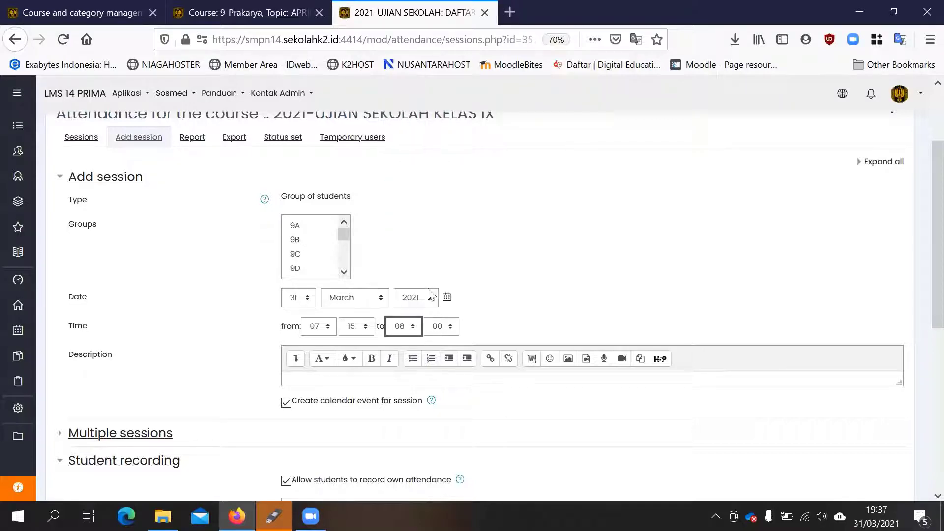
left_click(440, 328)
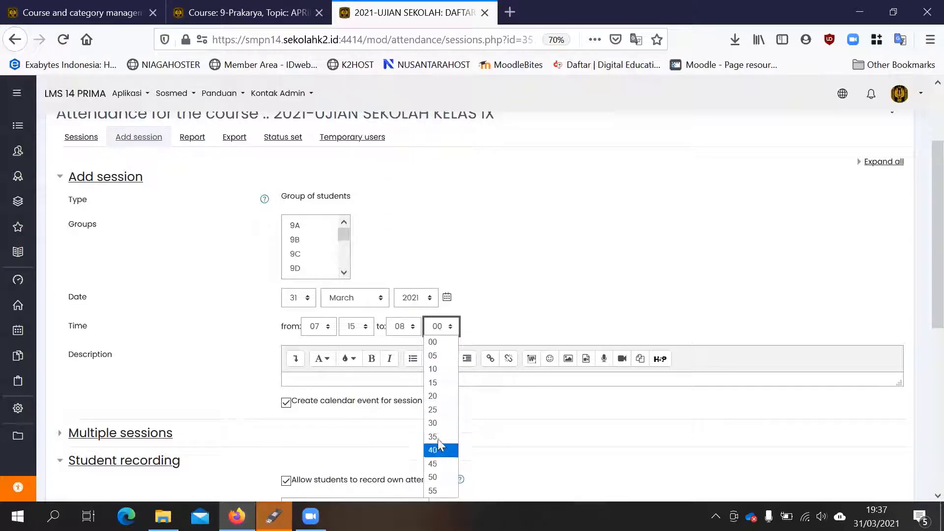
left_click(446, 382)
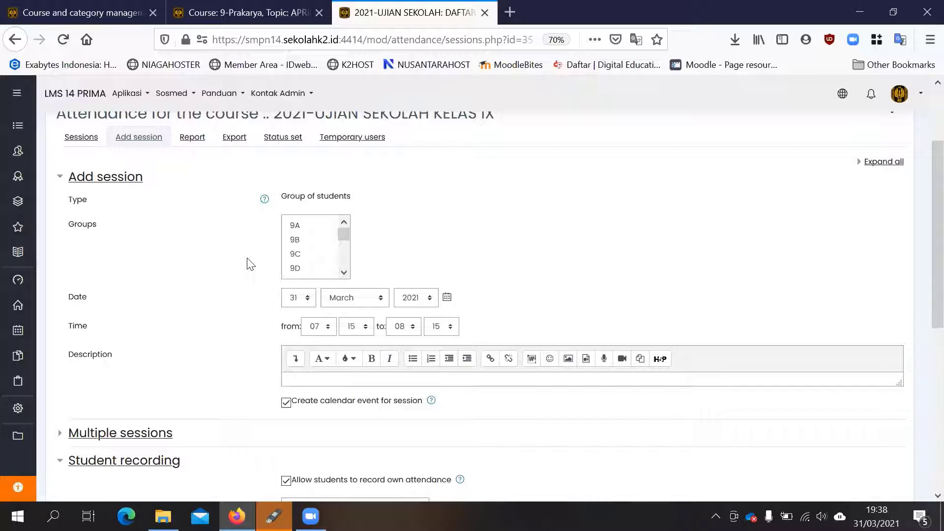
scroll(245, 263, "down", 3)
scroll(242, 260, "up", 5)
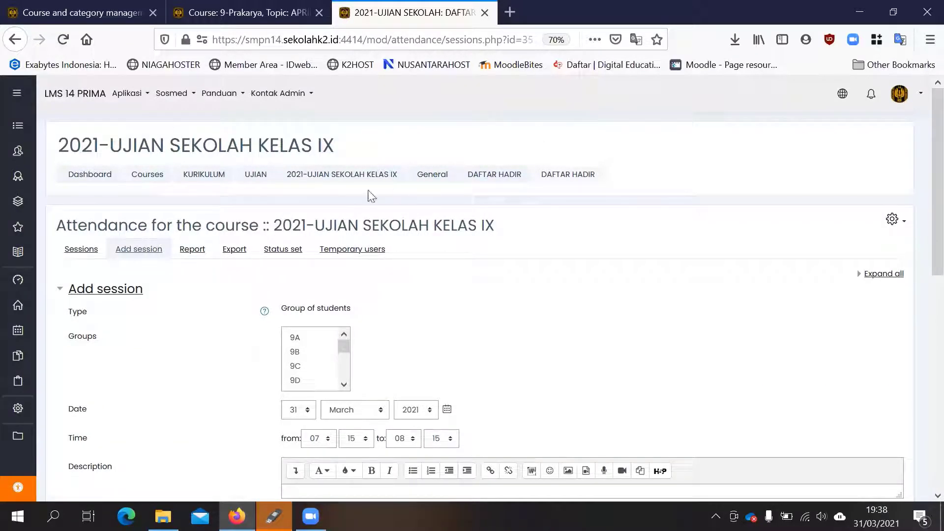
- Discard the unsaved attendance session and review the exam course's sections, including ADMINISTRASI PENGAWAS and SENIN
left_click(441, 178)
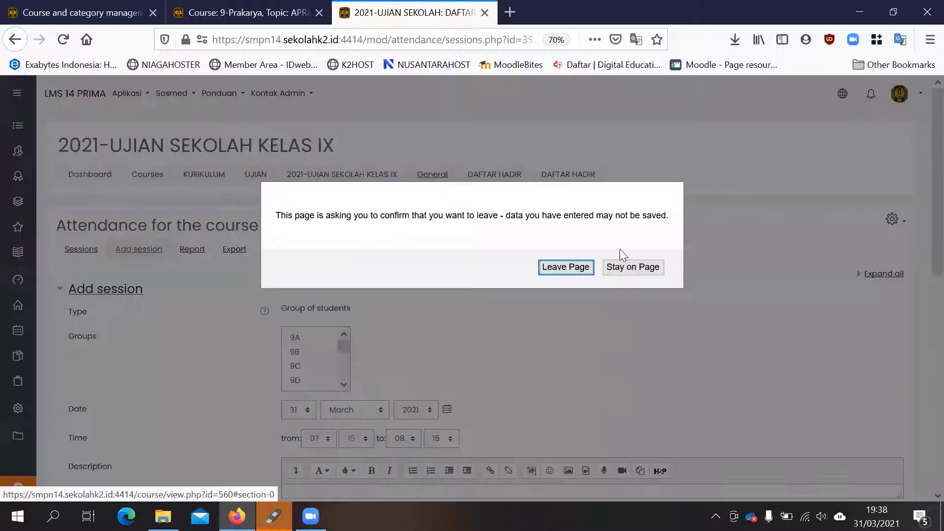
left_click(573, 273)
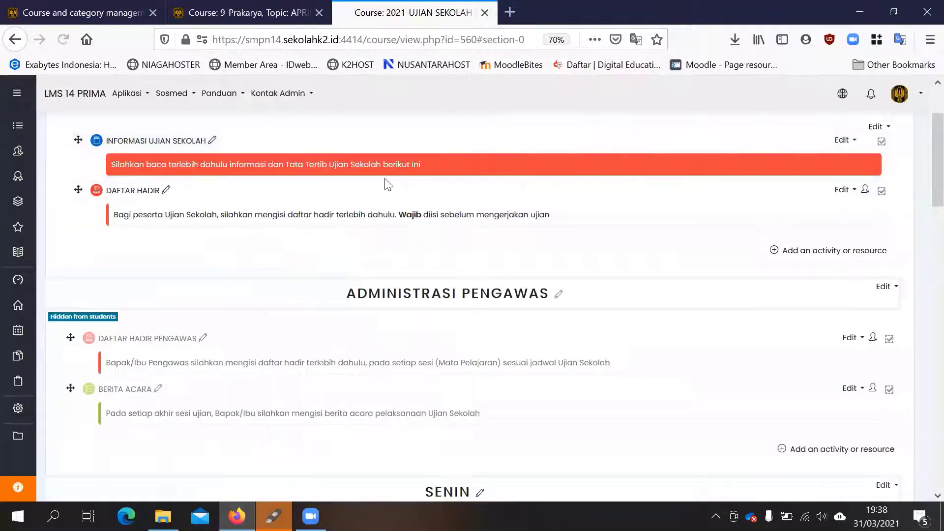
scroll(384, 181, "up", 3)
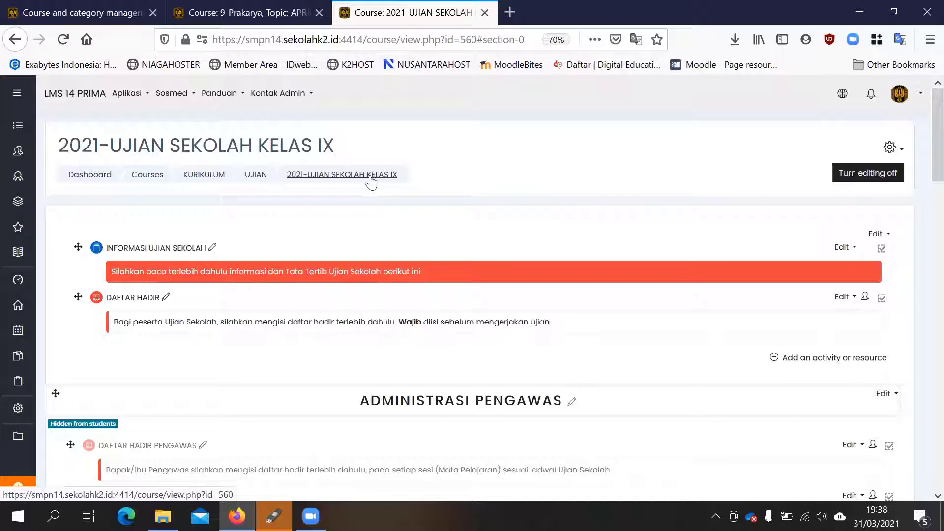
scroll(380, 193, "down", 4)
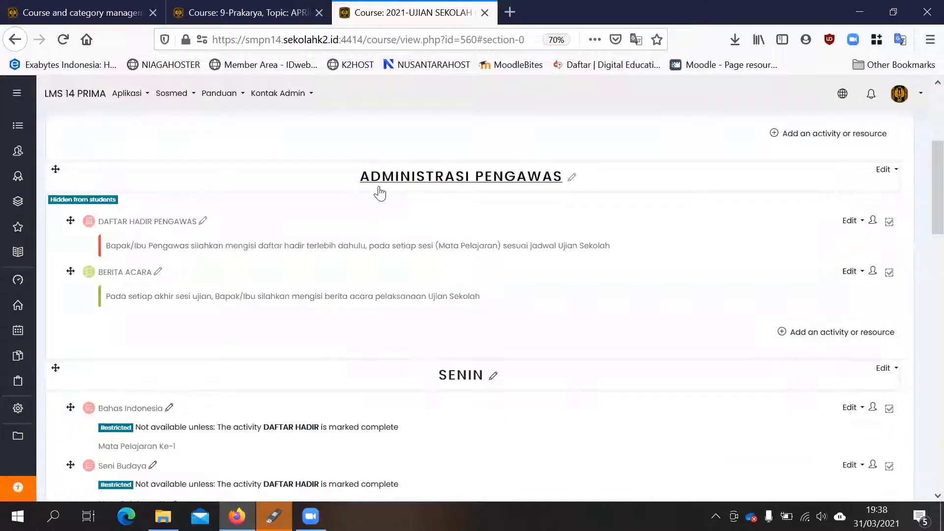
scroll(377, 191, "down", 4)
scroll(377, 191, "up", 8)
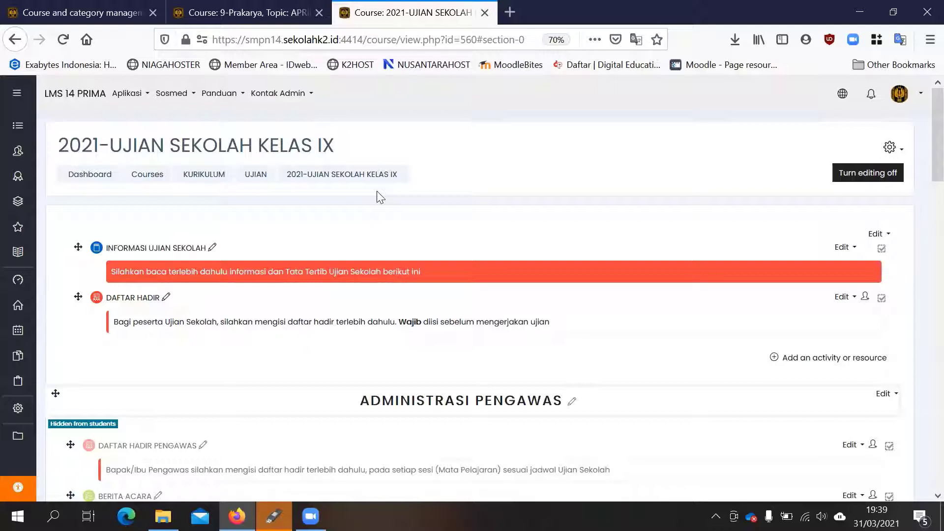
- Close the 9-Prakarya and 2021-UJIAN SEKOLAH KELAS IX course pages and return to course and category management
left_click(267, 19)
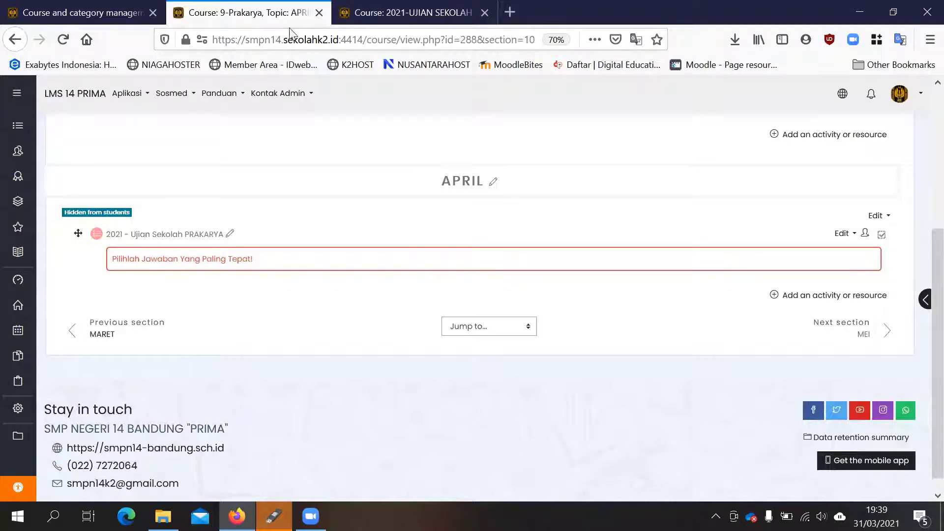
left_click(413, 12)
left_click(241, 13)
left_click(319, 13)
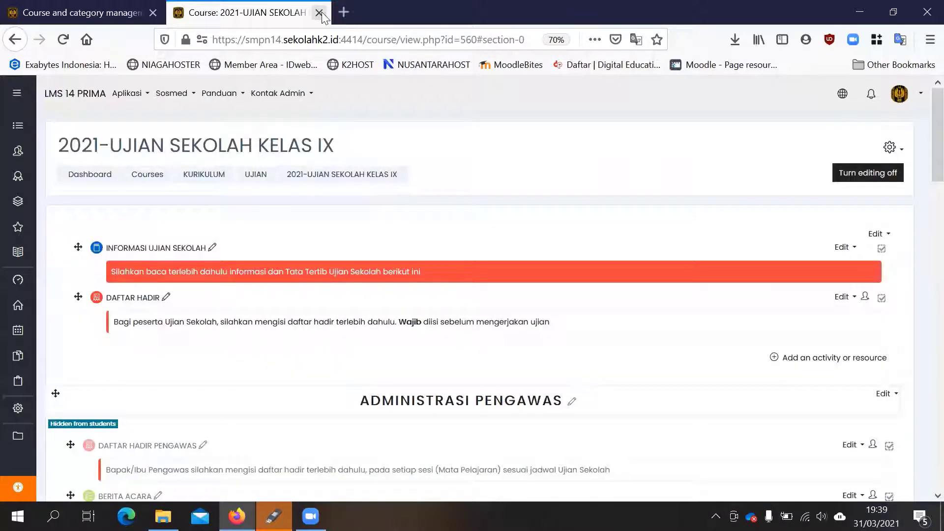
left_click(319, 13)
- Select the UJIAN category under KURIKULUM and start creating a new course in it
scroll(466, 246, "up", 6)
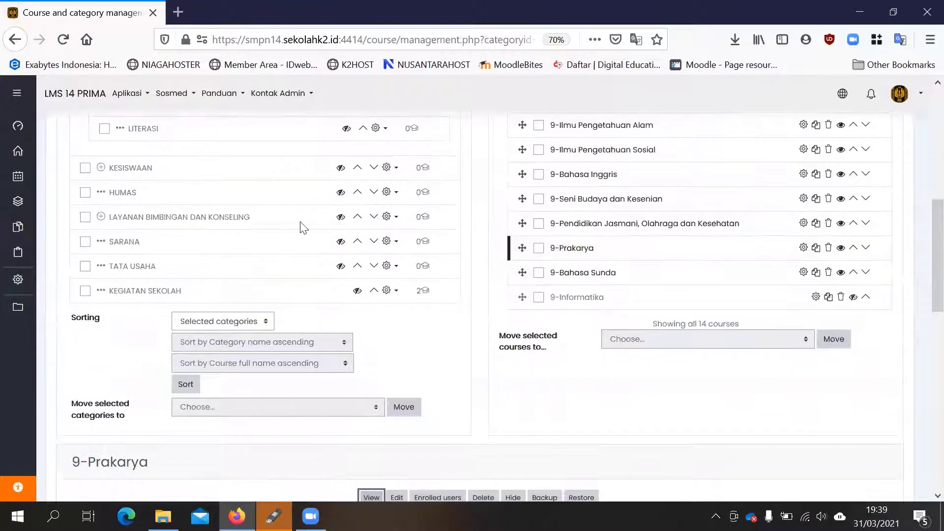
scroll(162, 249, "up", 1)
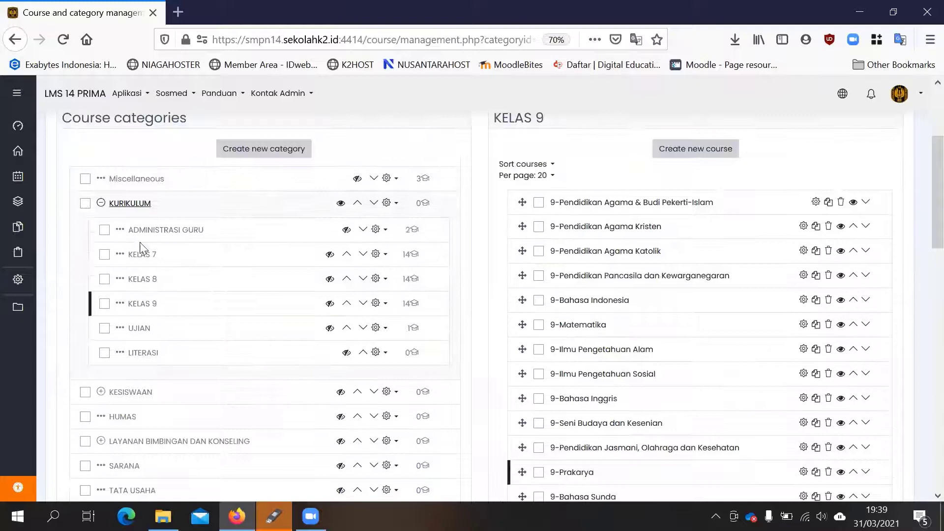
left_click(139, 328)
scroll(789, 226, "down", 2)
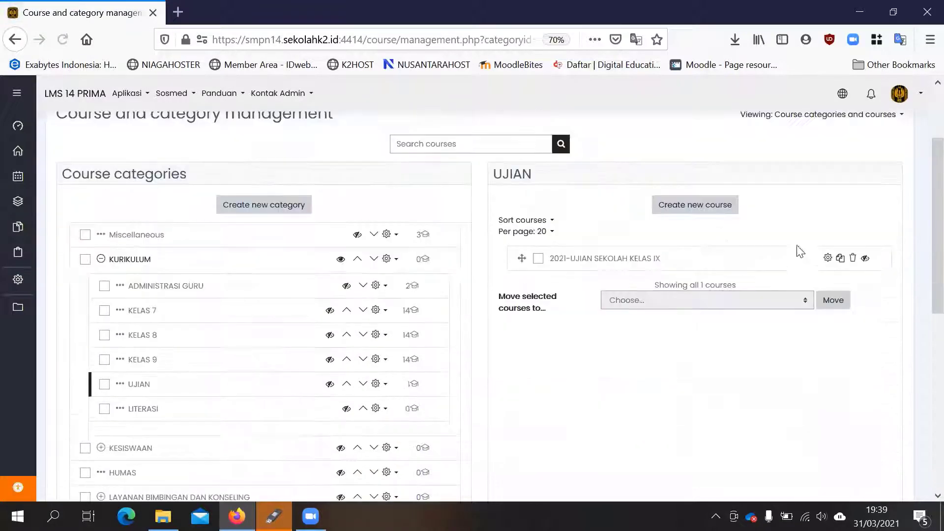
left_click(702, 209)
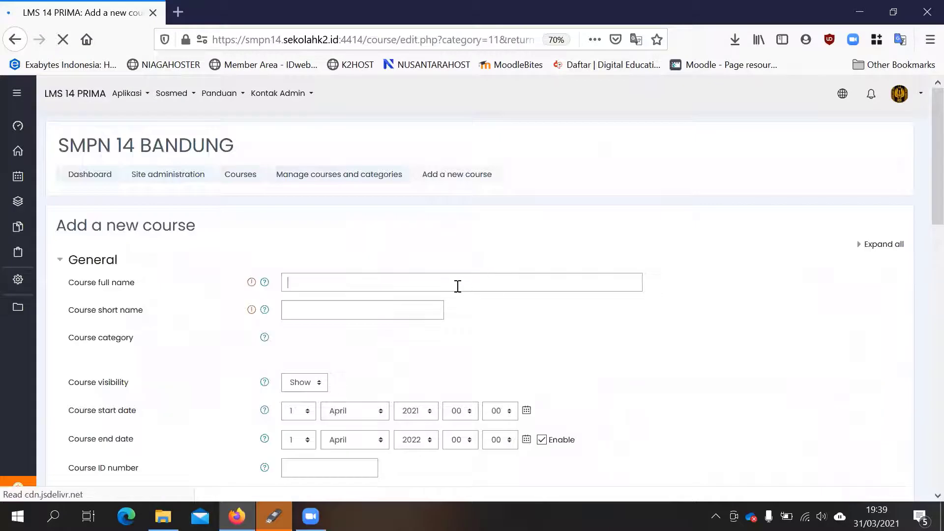
- Enter 2021-Administrasi US as both the full name and the short name of the new course
left_click(458, 287)
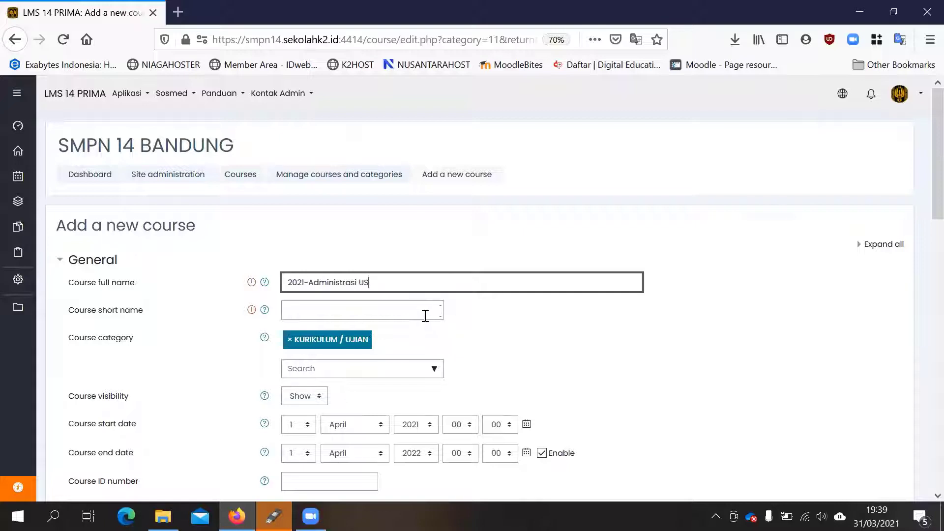
left_click_drag(409, 281, 226, 289)
key("ctrl+c")
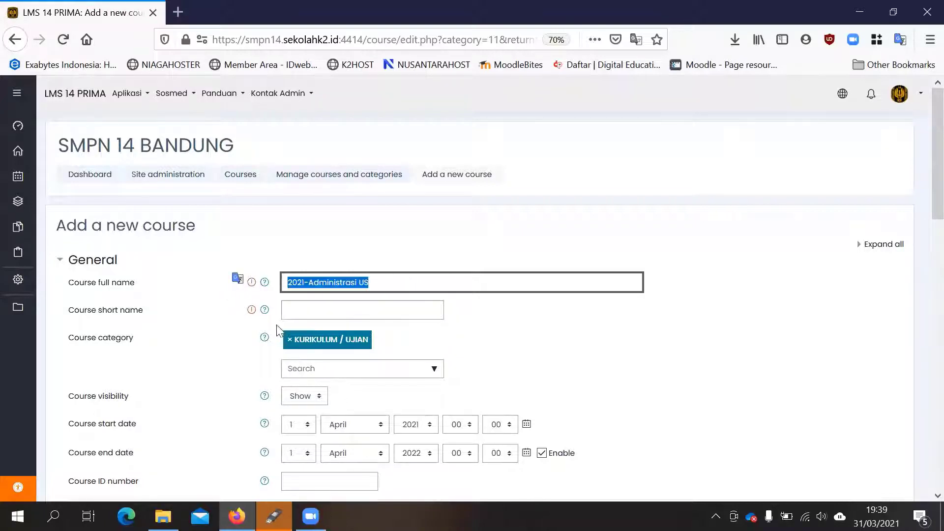
left_click(379, 317)
key("ctrl+v")
- Set the new course's visibility to Hide
scroll(403, 304, "down", 3)
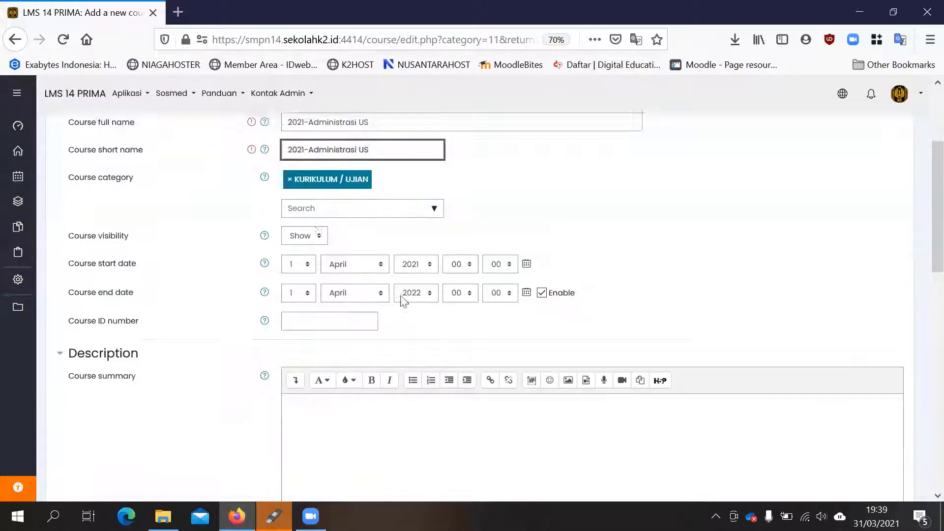
left_click(304, 227)
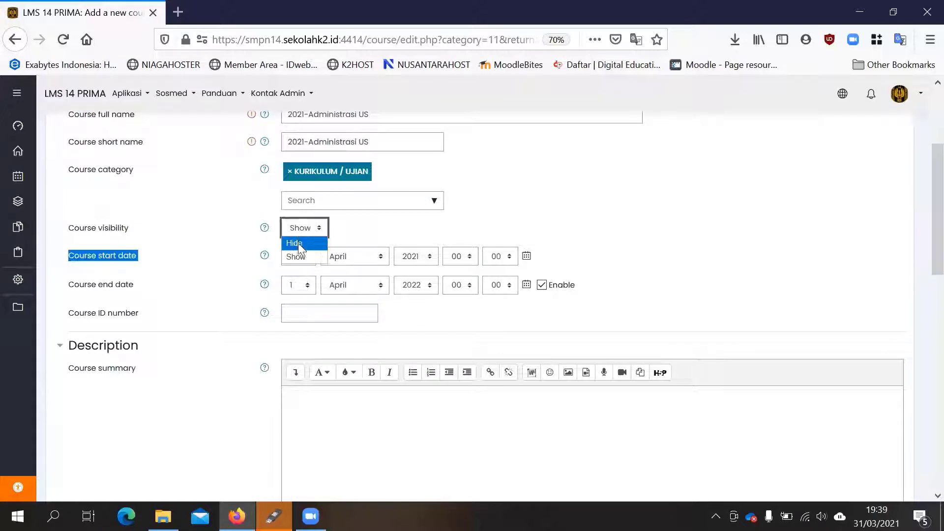
left_click(295, 240)
- Set the day of the course start date to 5 and the day of the end date to 9
left_click(303, 256)
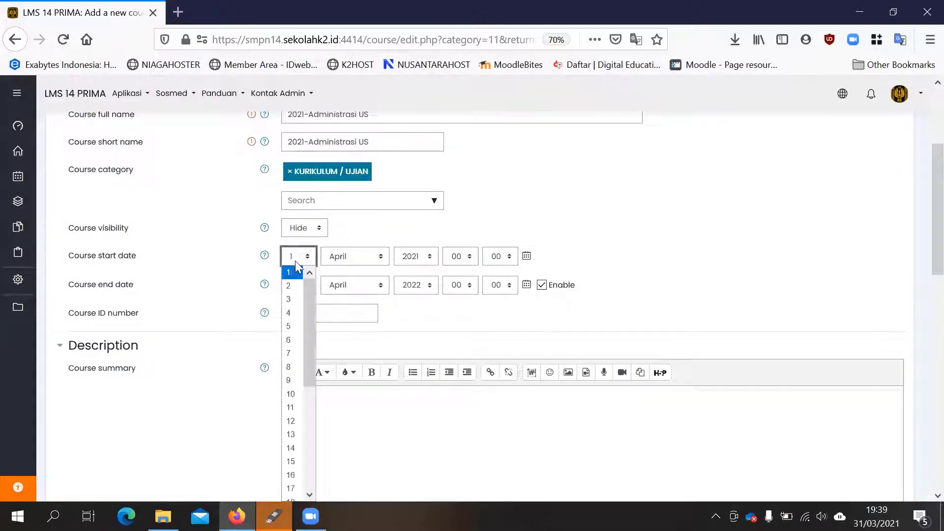
left_click(289, 327)
left_click(306, 286)
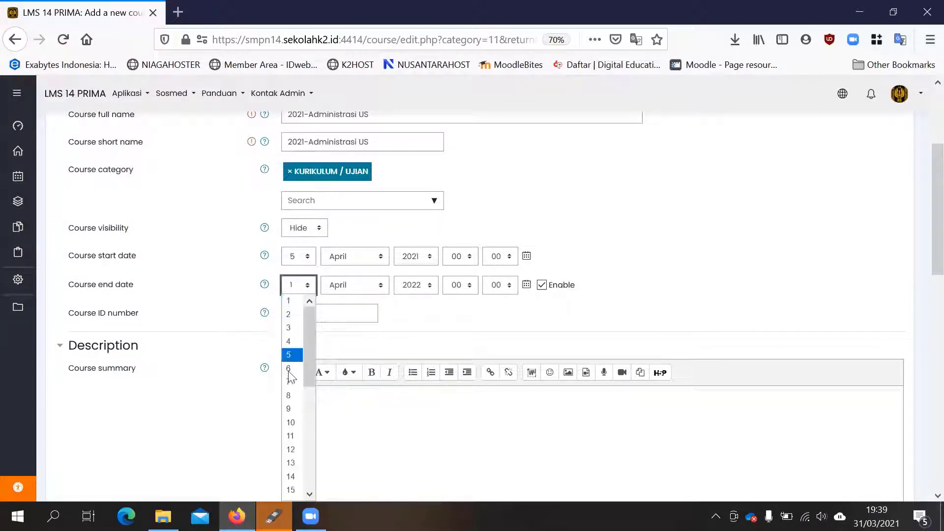
left_click(294, 409)
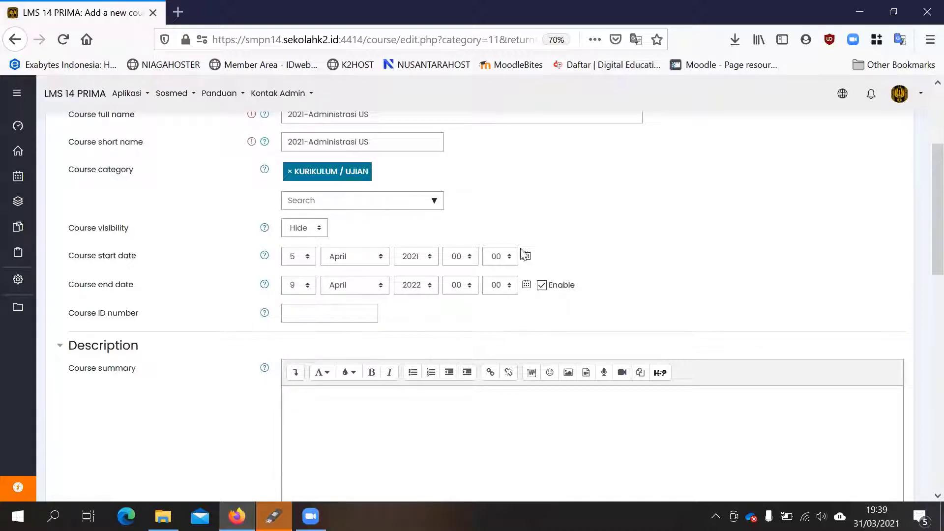
- Set the time of the course start date to 07:15
left_click(463, 260)
left_click(452, 367)
left_click(501, 262)
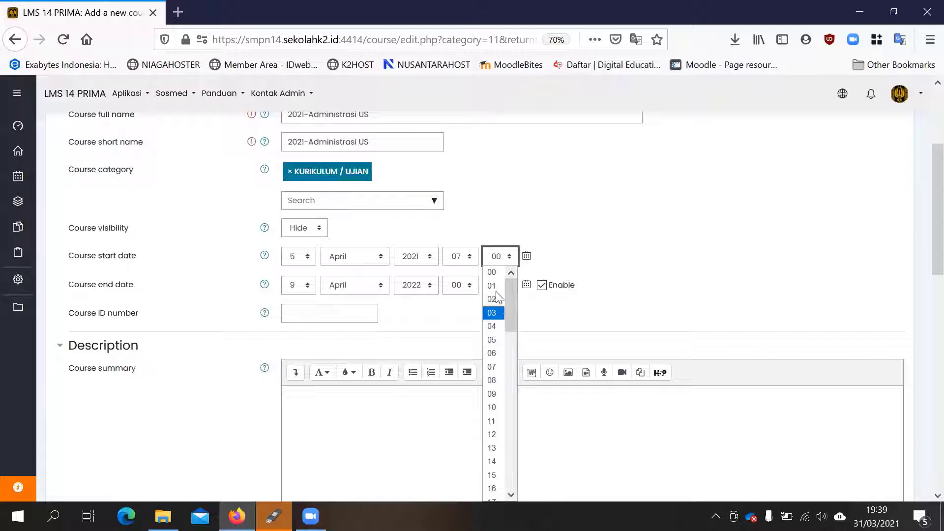
scroll(494, 374, "down", 3)
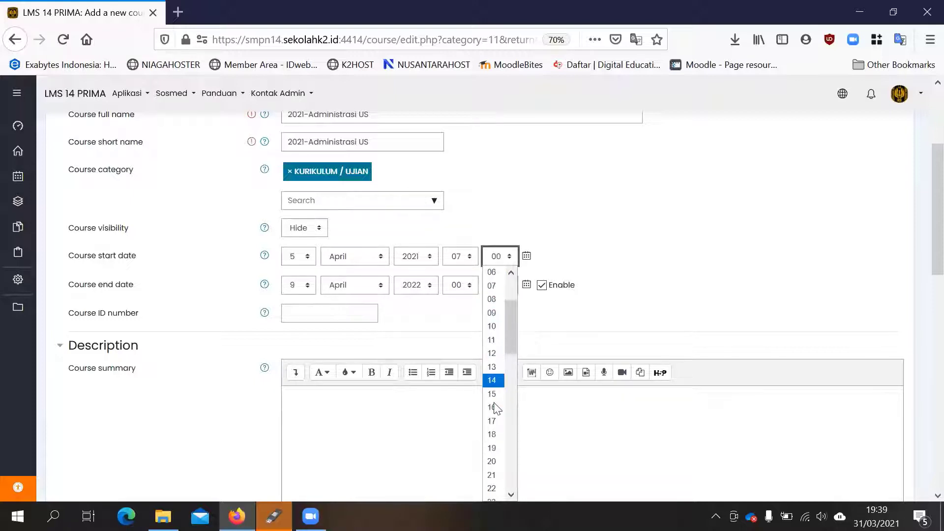
left_click(493, 391)
- Set the time of the course end date to 11:12
left_click(496, 287)
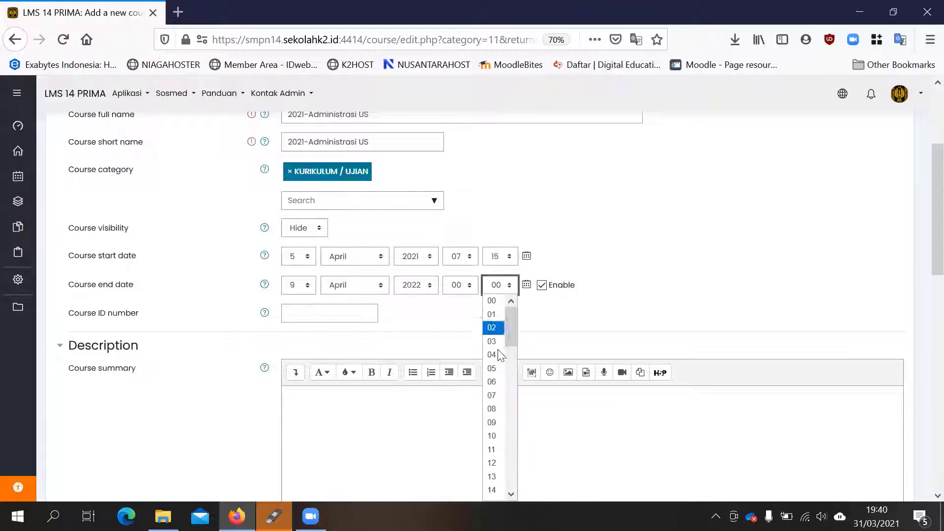
left_click(498, 464)
left_click(455, 288)
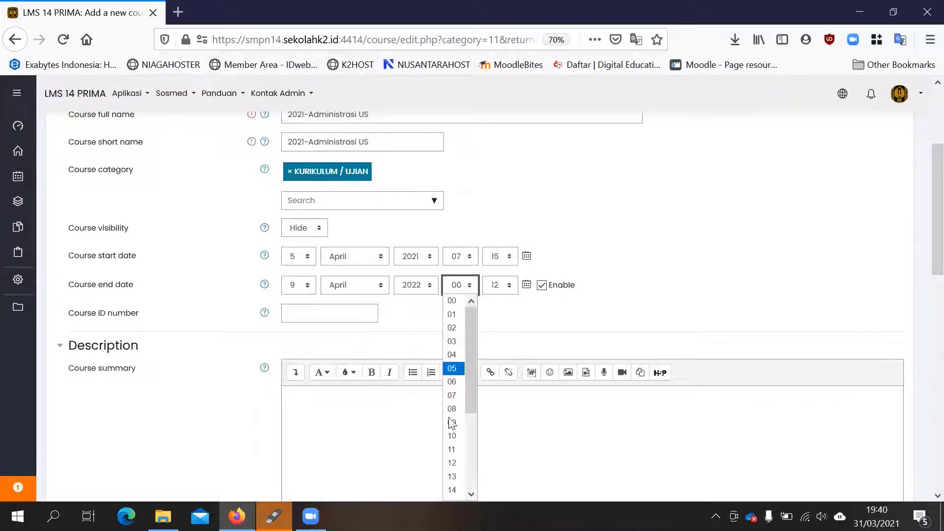
left_click(452, 449)
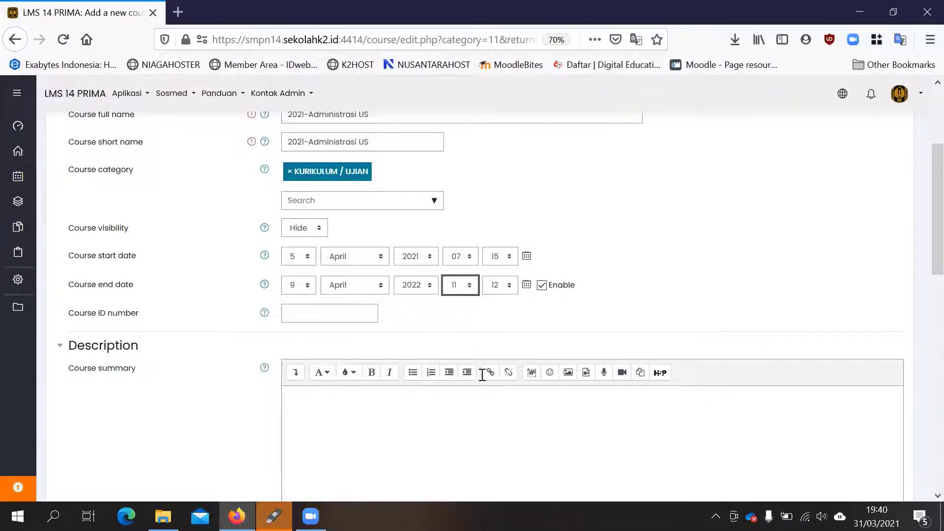
left_click(499, 289)
- Set the time of the course end date to 15:00
left_click(466, 287)
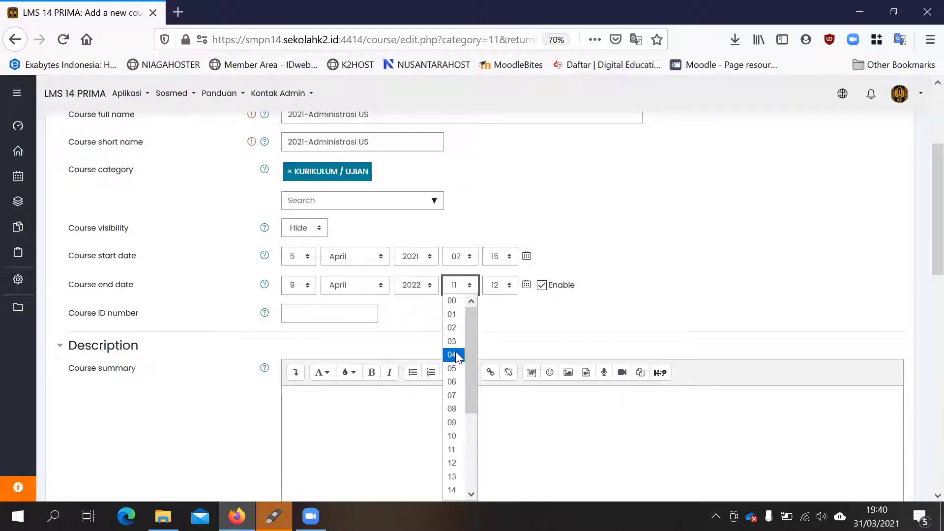
scroll(461, 423, "down", 3)
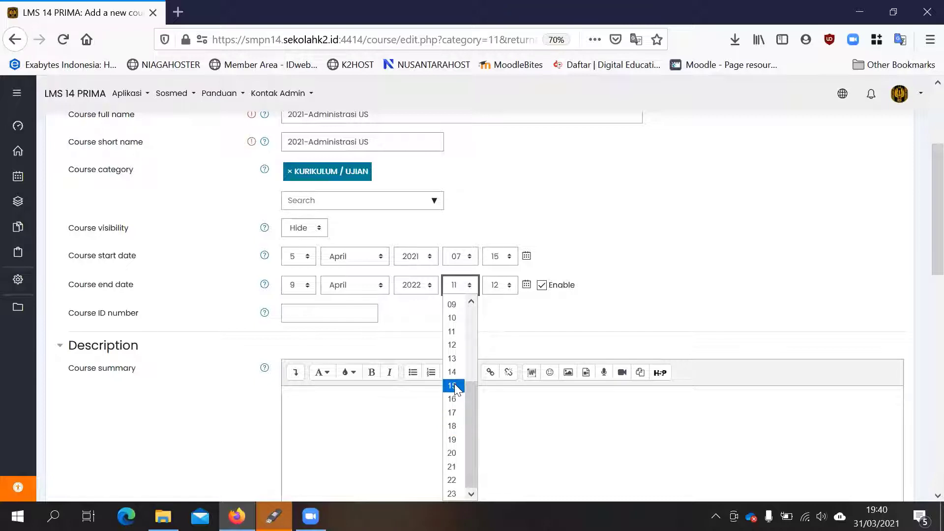
left_click(453, 386)
left_click(501, 287)
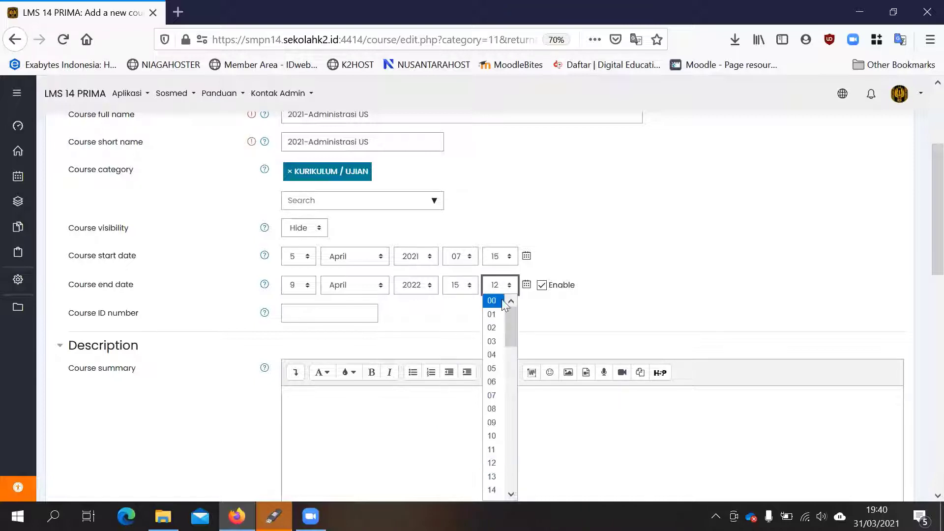
left_click(502, 301)
- Set the number of sections in the course format to 1
scroll(194, 273, "down", 15)
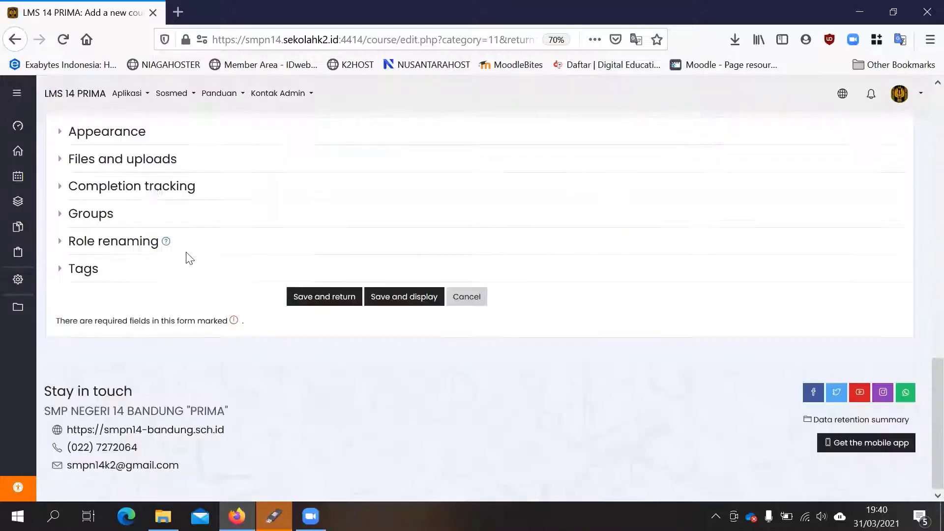
scroll(99, 201, "up", 3)
left_click(66, 218)
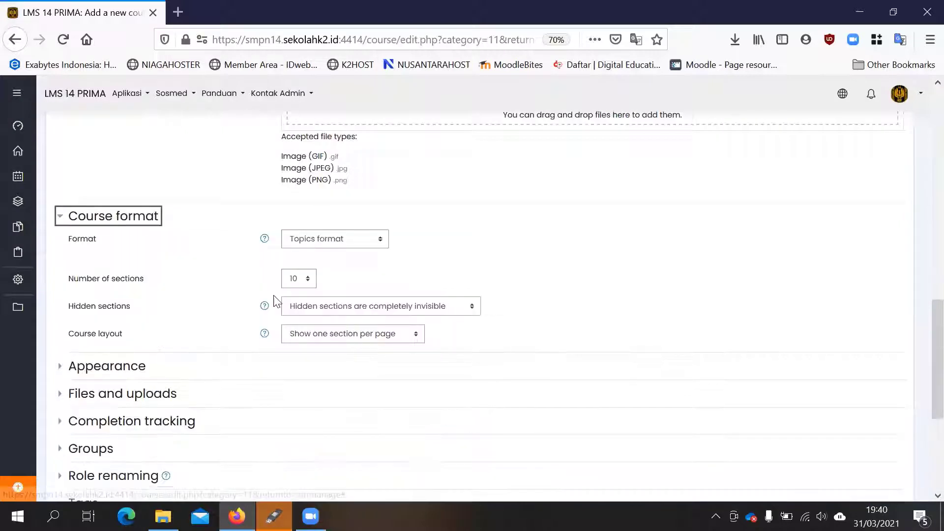
left_click(306, 278)
left_click(293, 309)
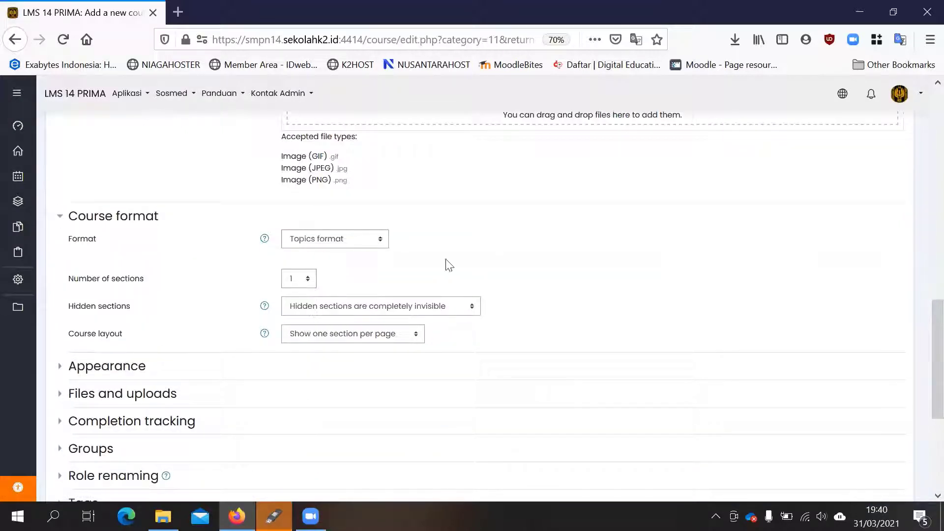
- Rename the Student role to Pengawas for this course
scroll(172, 275, "down", 5)
left_click(118, 251)
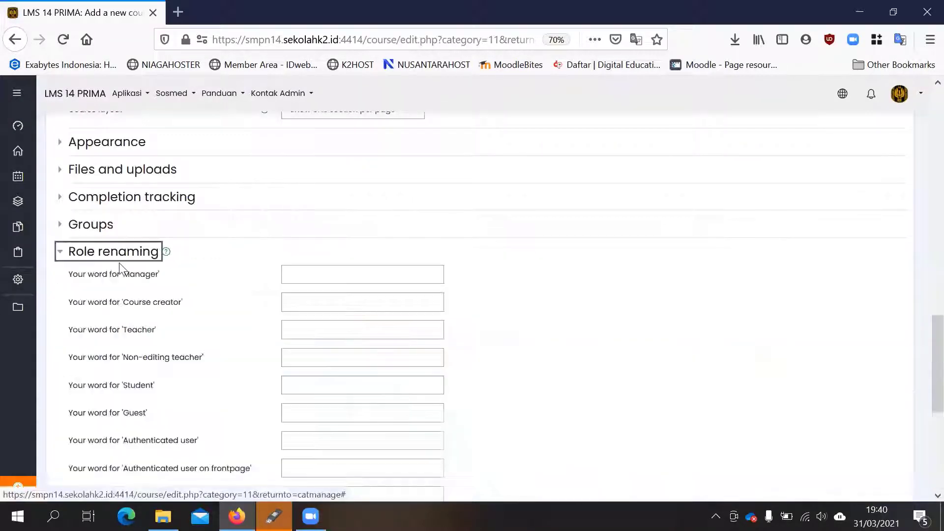
scroll(381, 298, "down", 2)
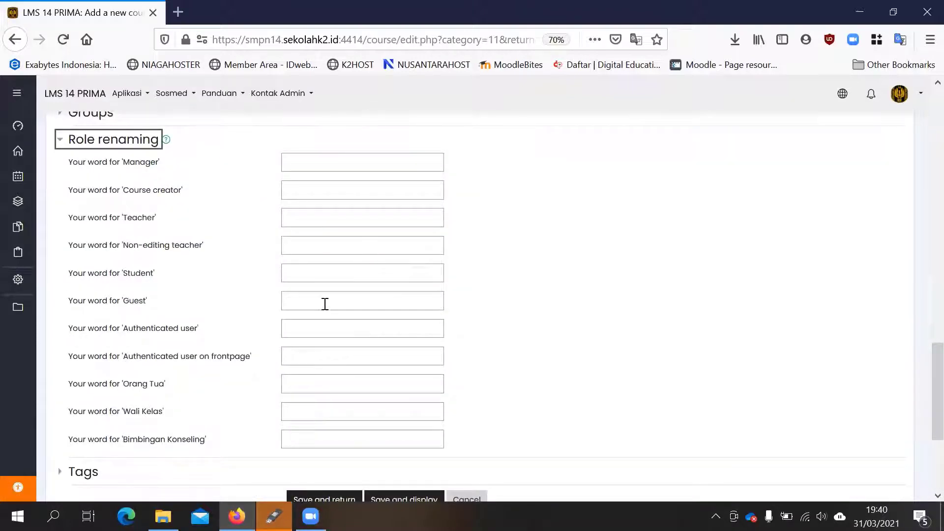
left_click(326, 277)
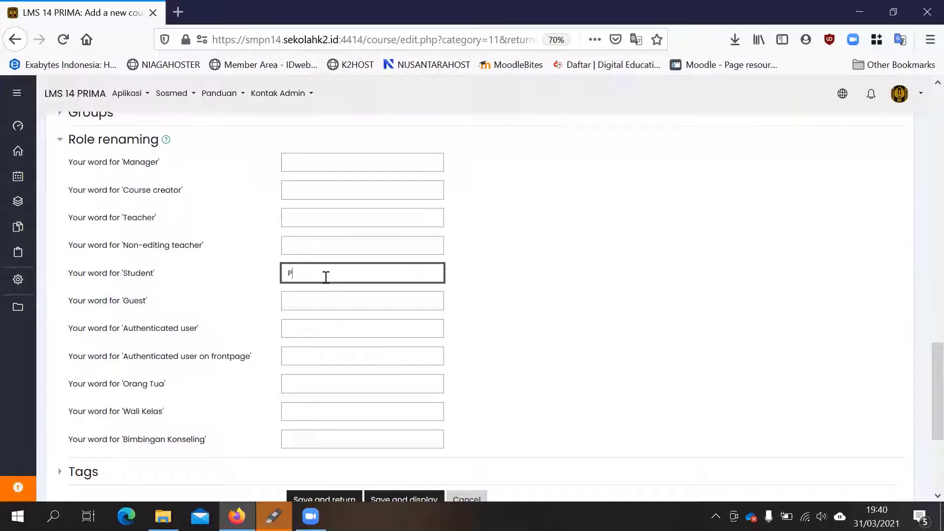
type("Pengawas")
- Rename the Teacher role to Kurikulum and the Course creator role to Admin, and save the course, returning to course management
left_click(319, 240)
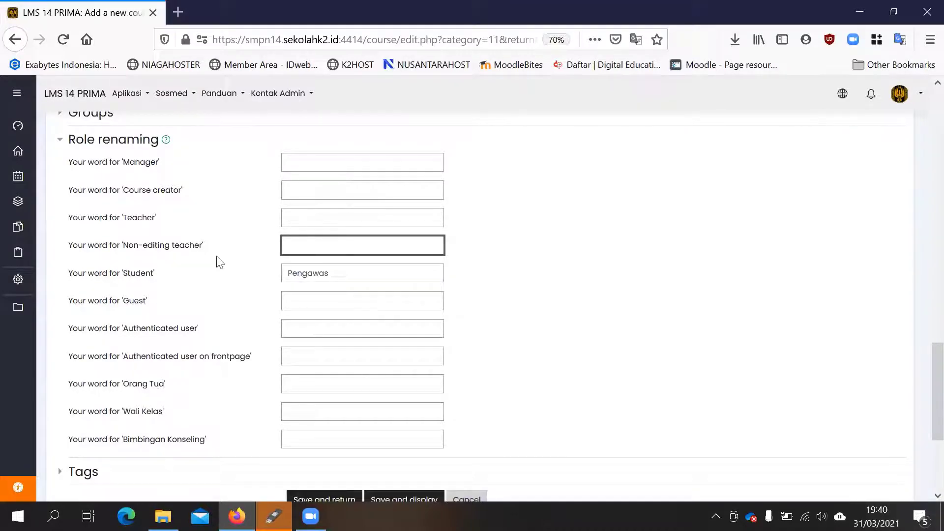
scroll(218, 261, "down", 3)
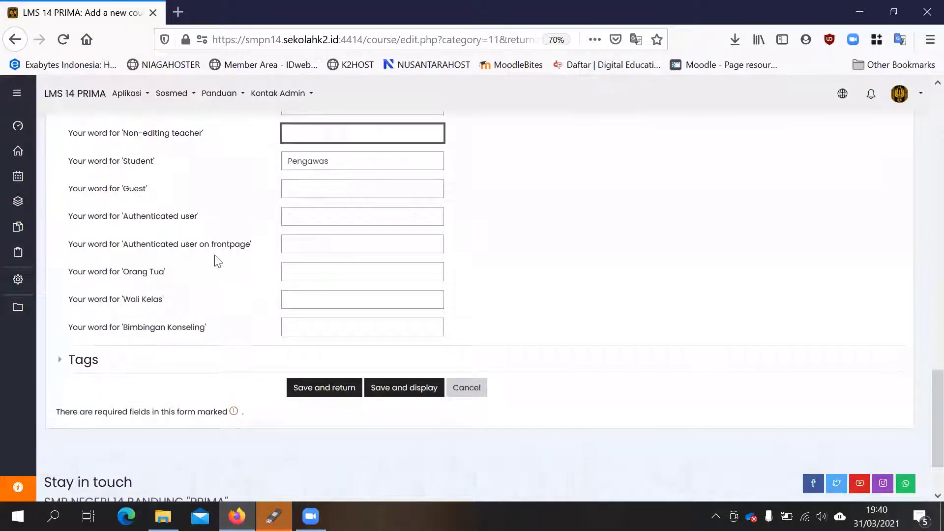
scroll(218, 261, "up", 6)
scroll(234, 274, "down", 3)
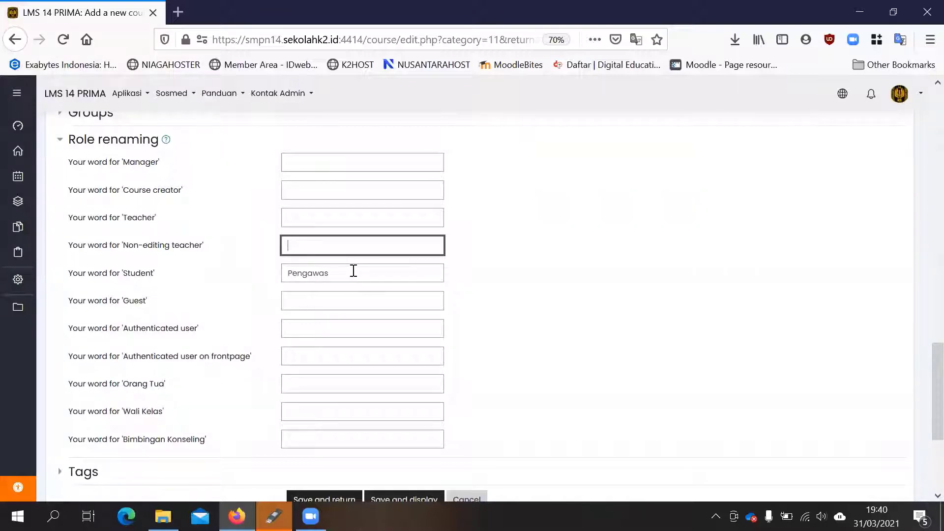
left_click(322, 186)
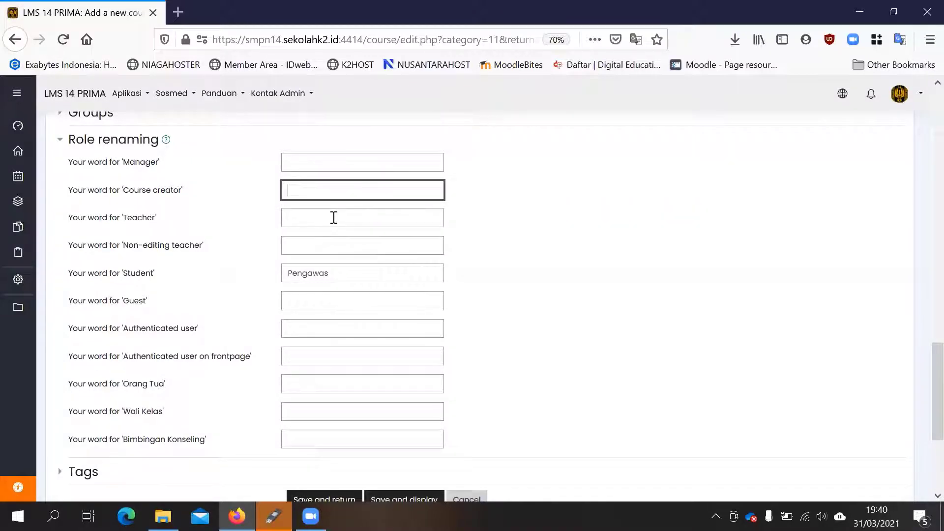
left_click(334, 218)
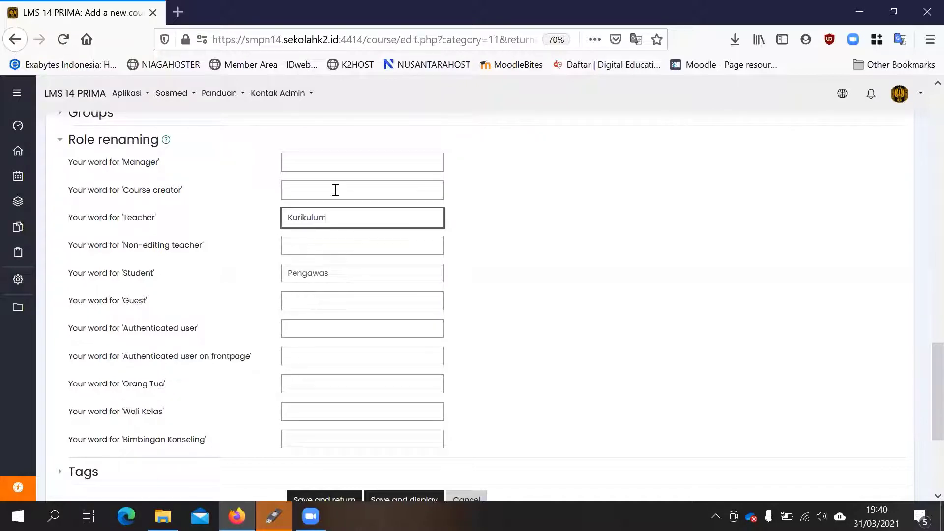
left_click(335, 190)
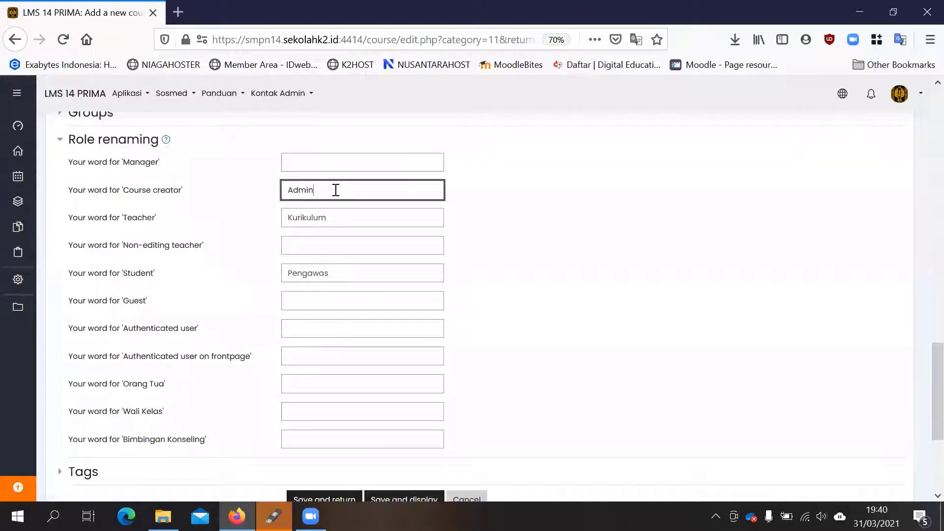
scroll(339, 206, "down", 4)
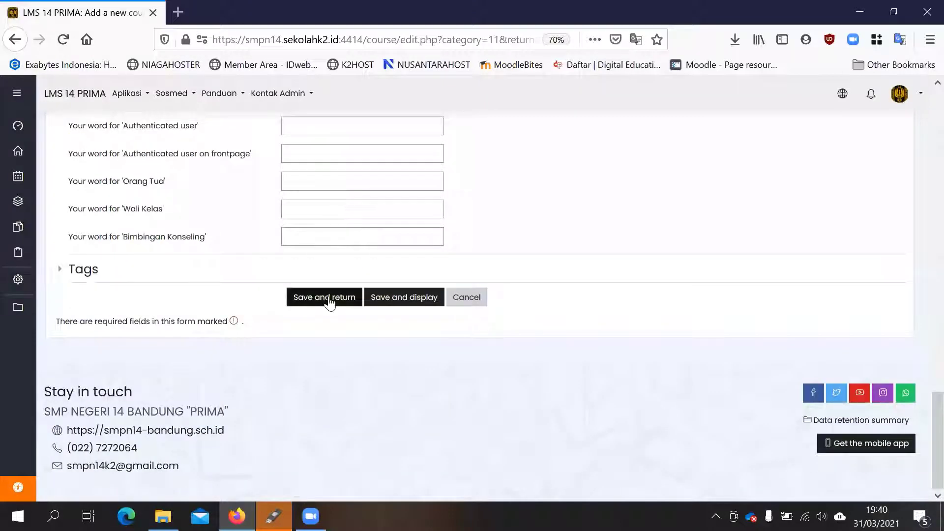
left_click(329, 300)
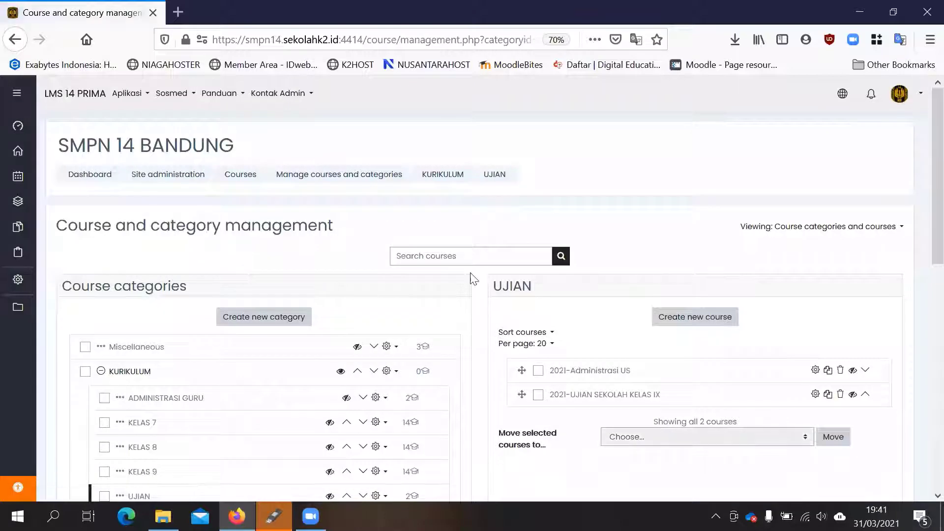
- Select the 2021-Administrasi US course in the UJIAN category and view its course page in a new tab
scroll(521, 278, "down", 3)
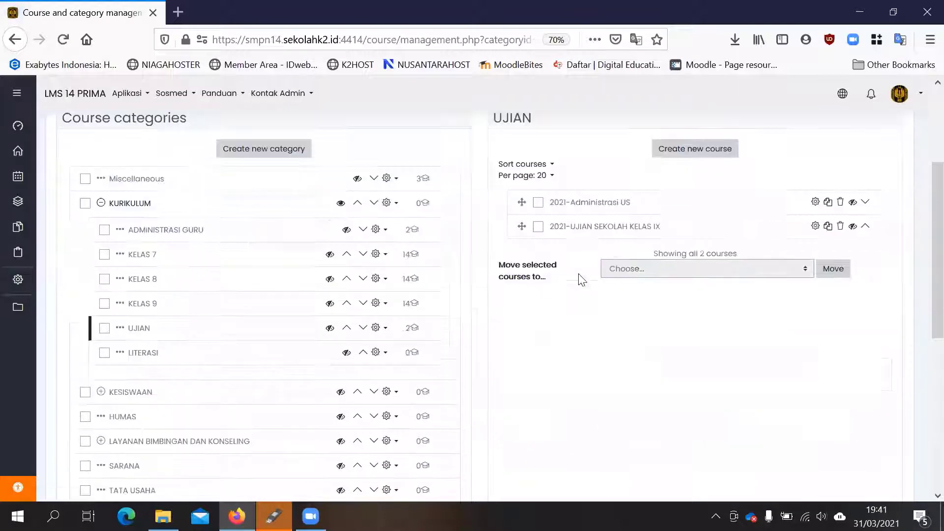
left_click(582, 207)
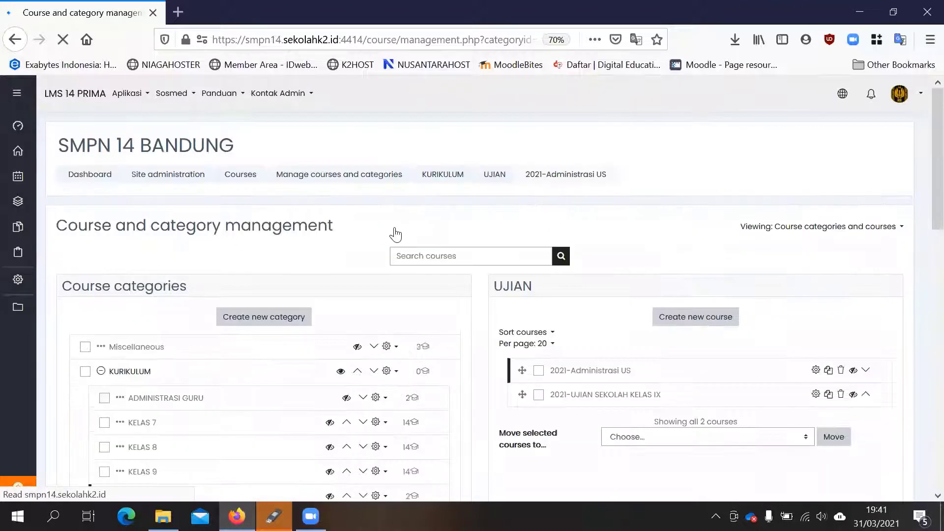
scroll(373, 241, "down", 10)
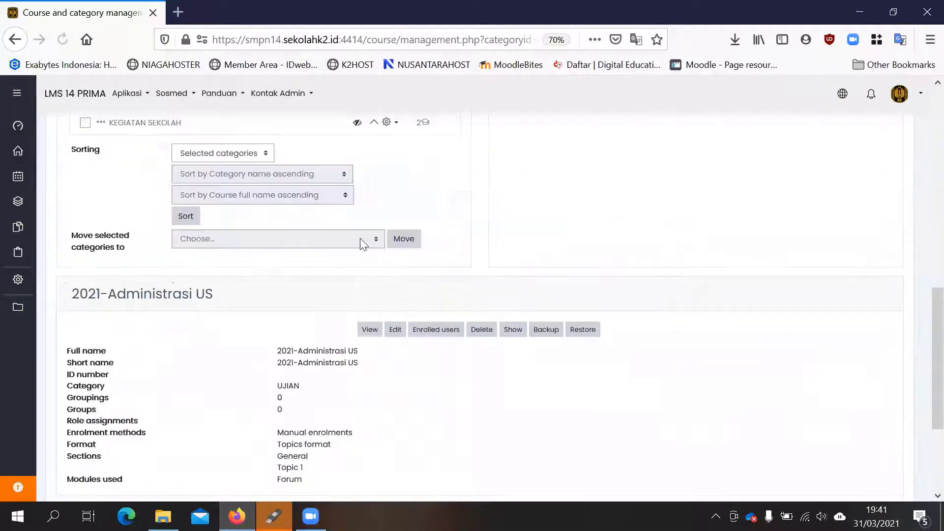
right_click(371, 334)
left_click(457, 130)
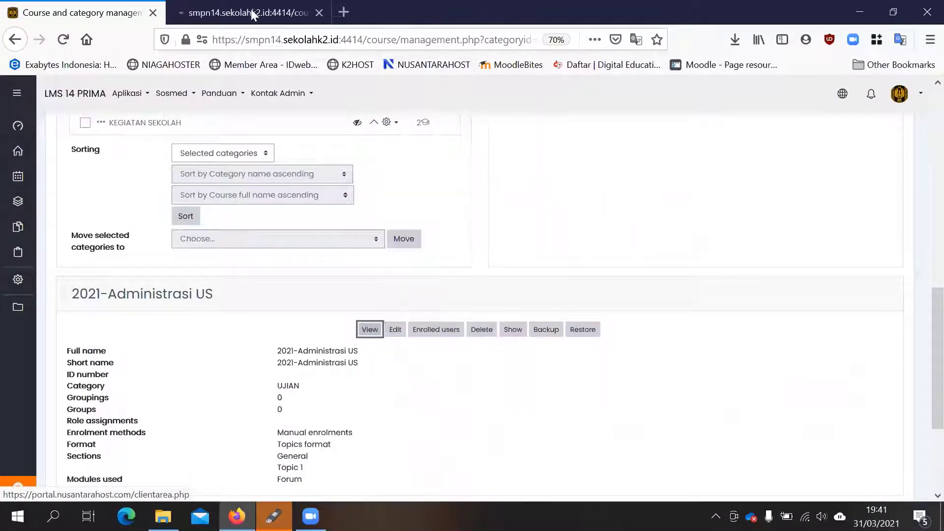
left_click(249, 8)
left_click(95, 10)
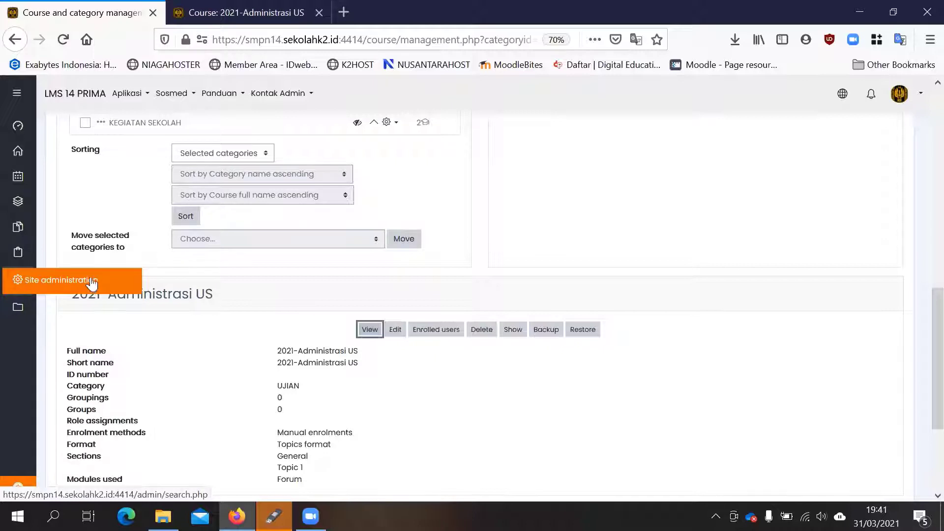
left_click(240, 14)
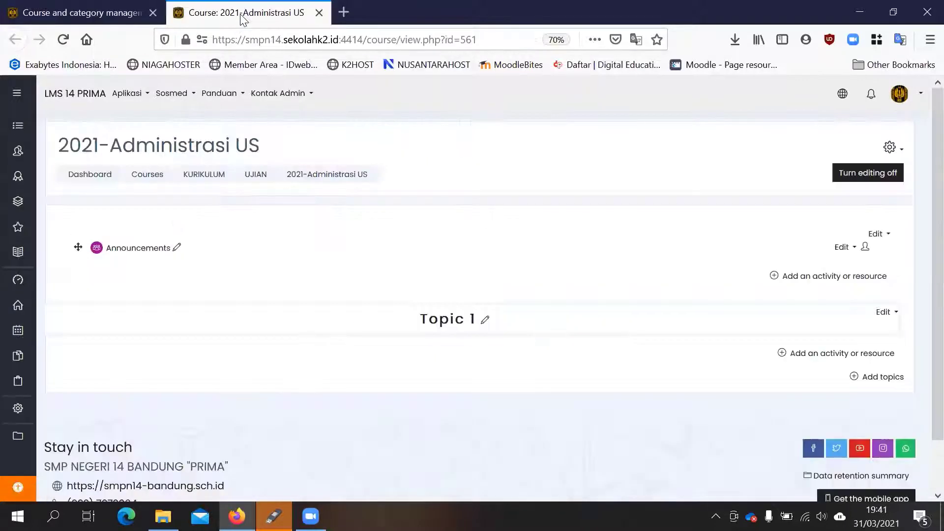
- Add an Attendance activity named Daftar Hadir to Topic 1 and return to the course
left_click(814, 355)
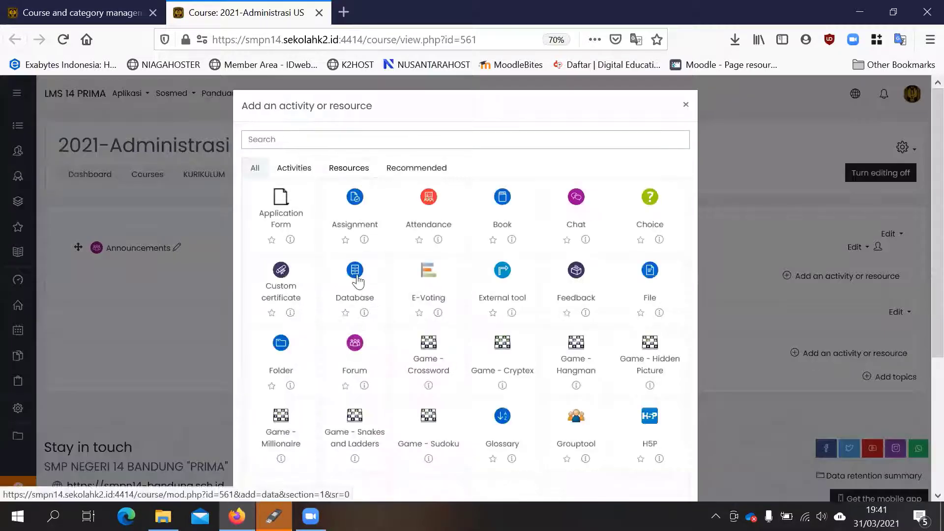
left_click(443, 198)
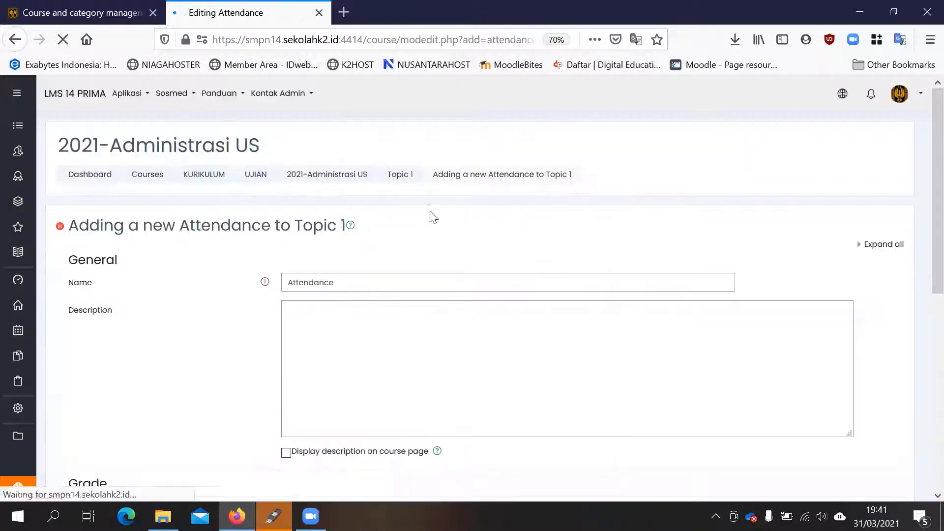
left_click_drag(382, 278, 194, 278)
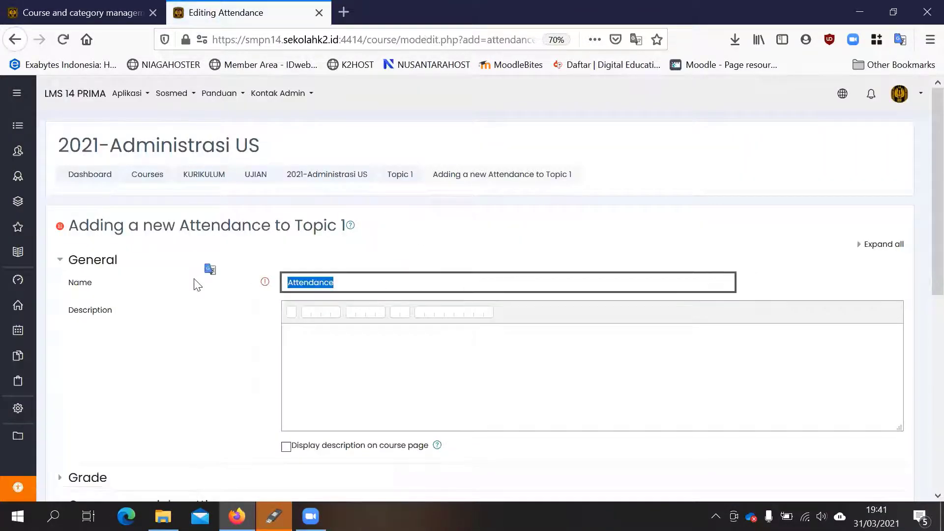
type("Daftar Hadir")
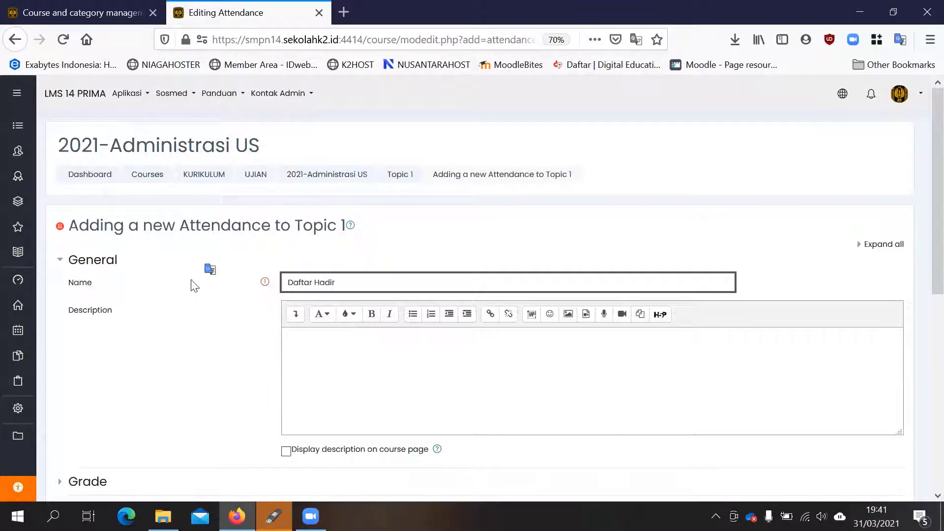
scroll(199, 300, "down", 8)
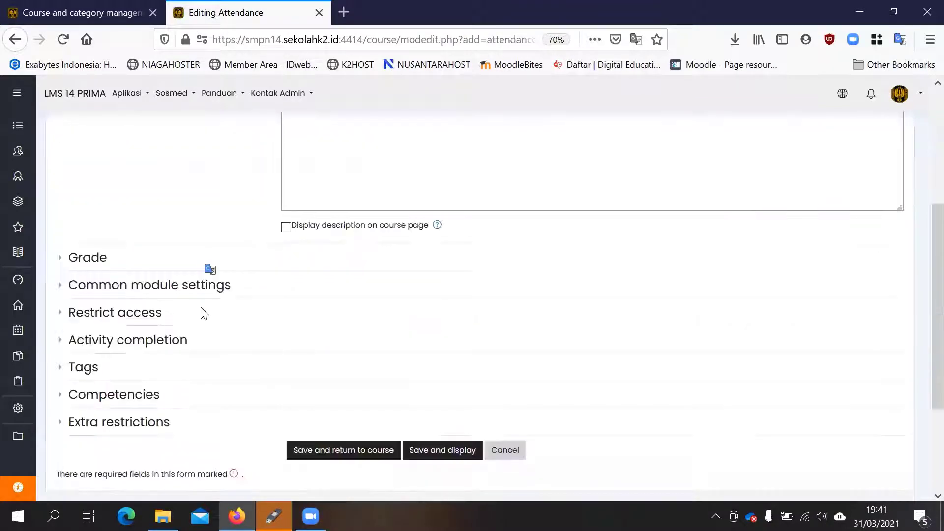
left_click(362, 298)
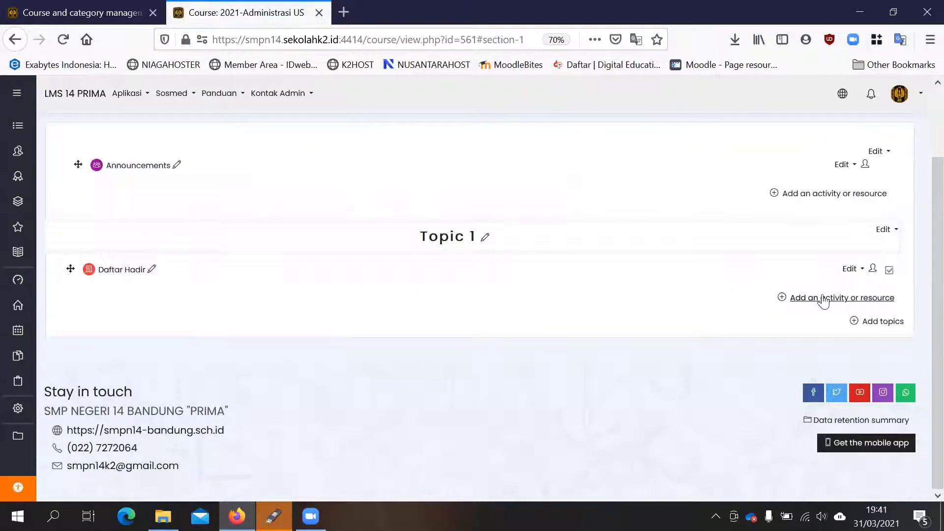
- Add a Questionnaire activity named Berita Acara to Topic 1 and return to the course
left_click(823, 298)
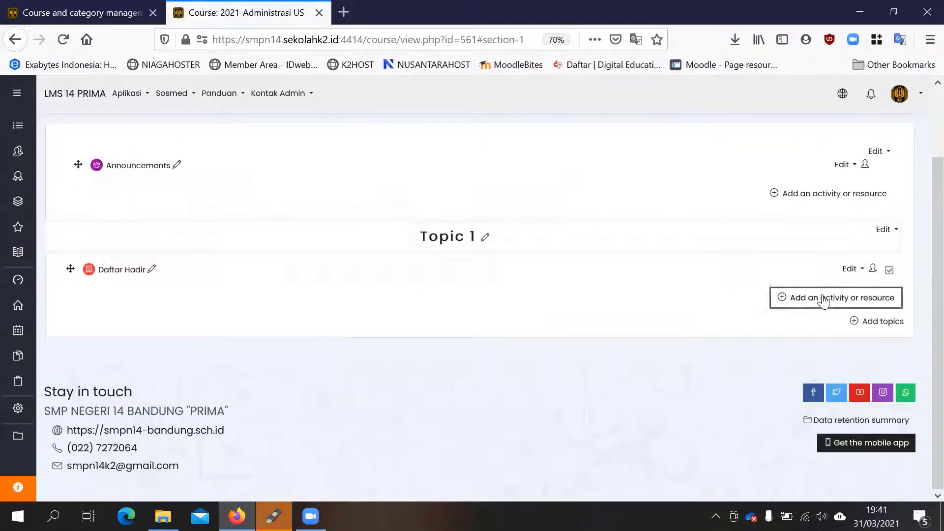
scroll(520, 273, "down", 4)
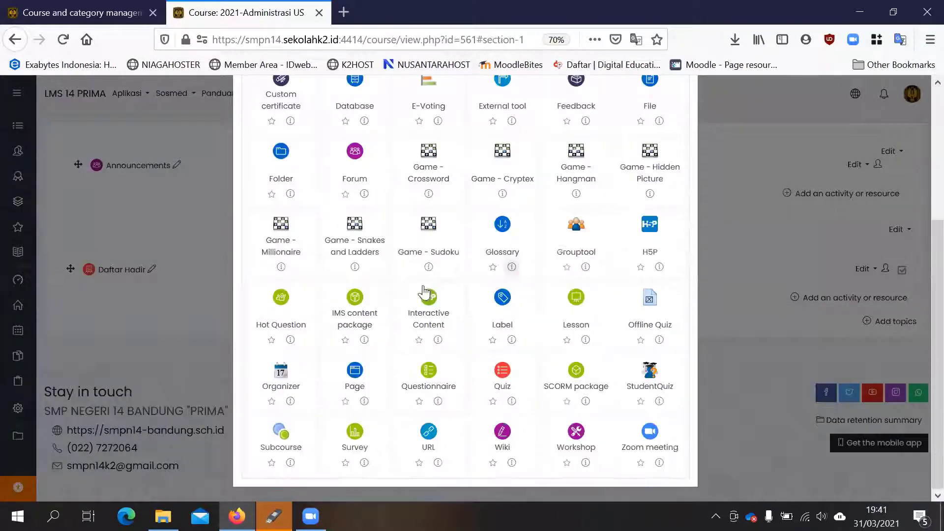
left_click(438, 379)
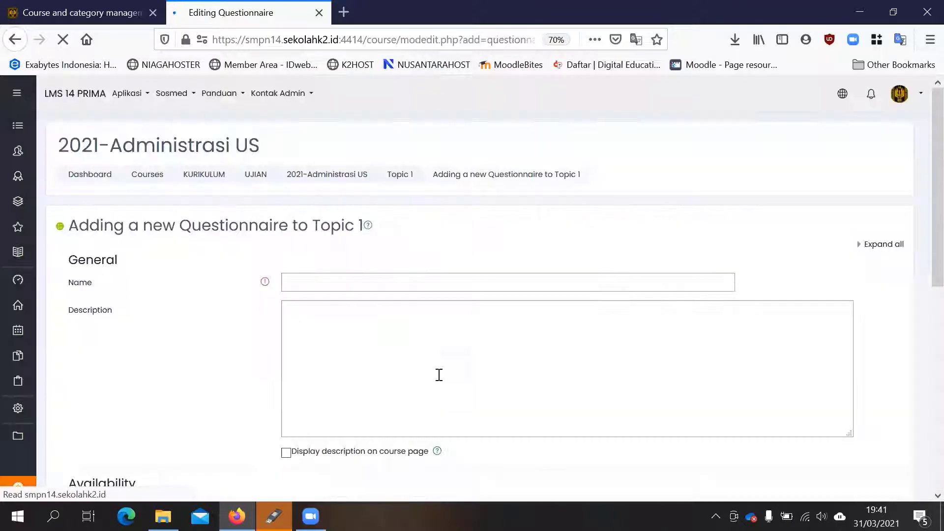
left_click(378, 284)
type("B")
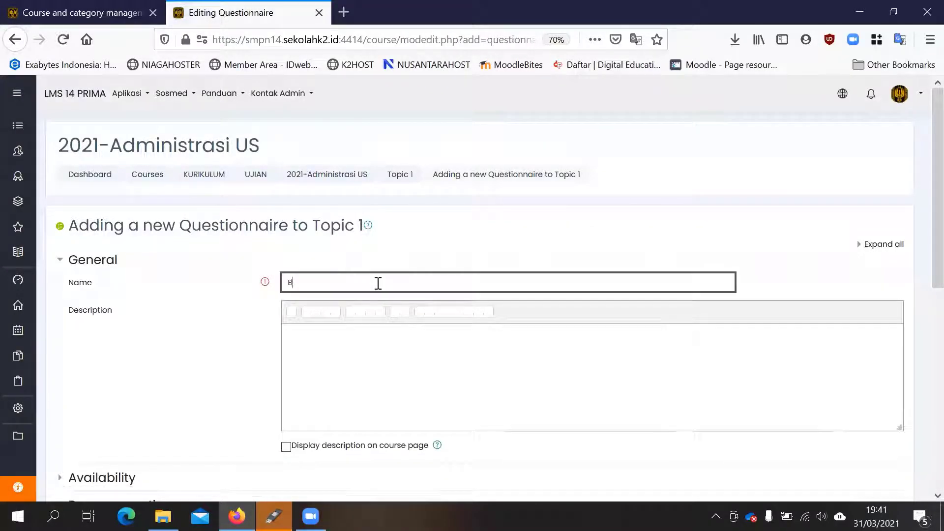
type("erita A")
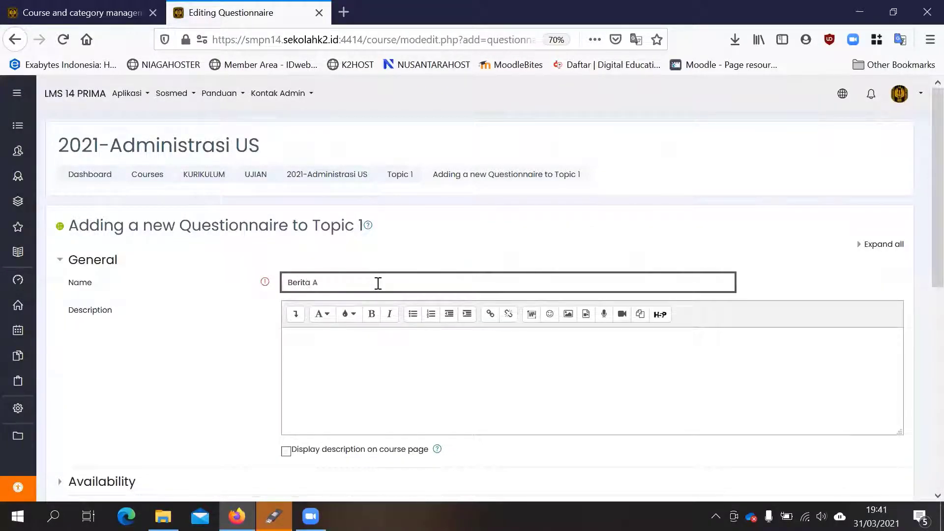
type("cara")
scroll(295, 275, "down", 10)
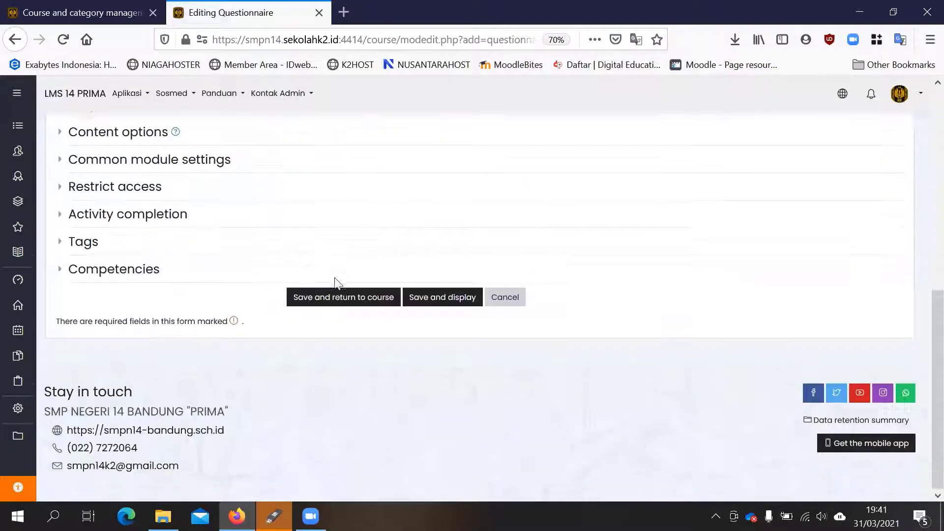
left_click(358, 295)
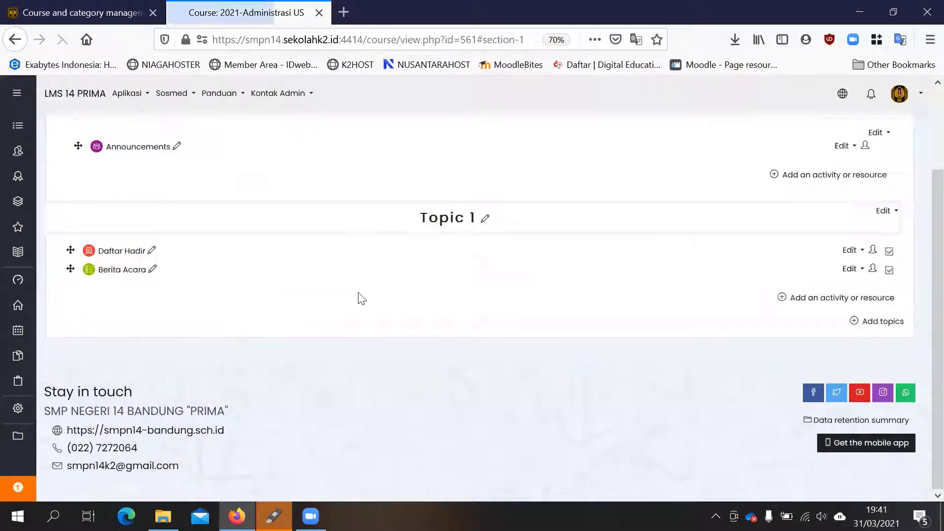
- Delete the Announcements forum from the general section of the course
left_click(847, 145)
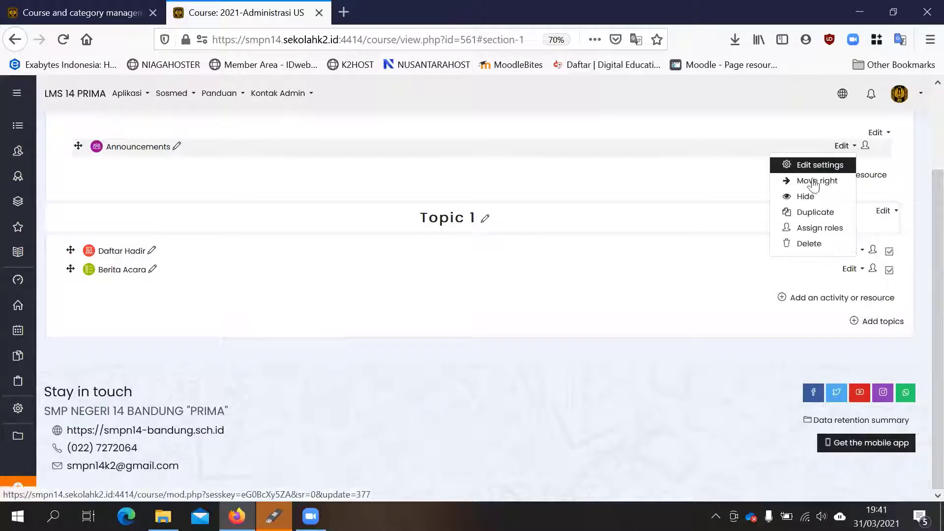
left_click(816, 244)
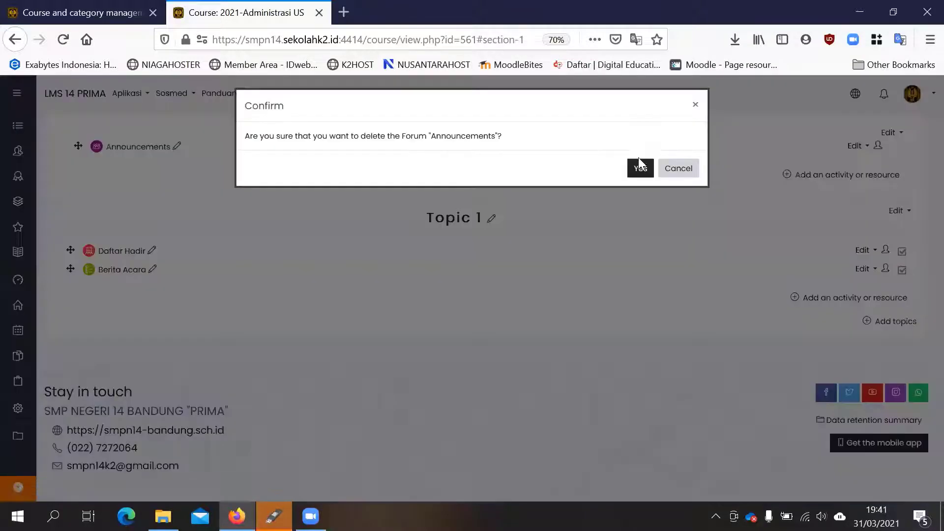
left_click(637, 165)
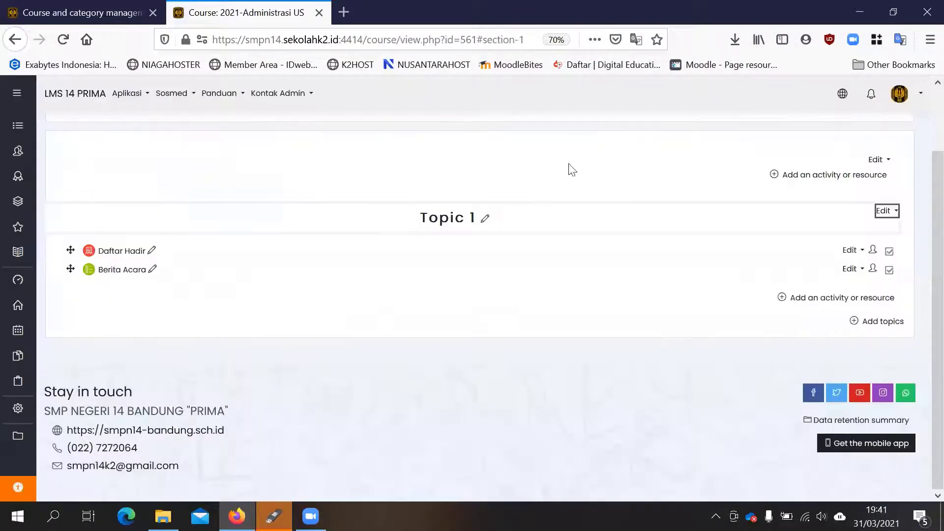
- Add a Label with the text PENGUMUMAN to the general section and return to the course
left_click(808, 176)
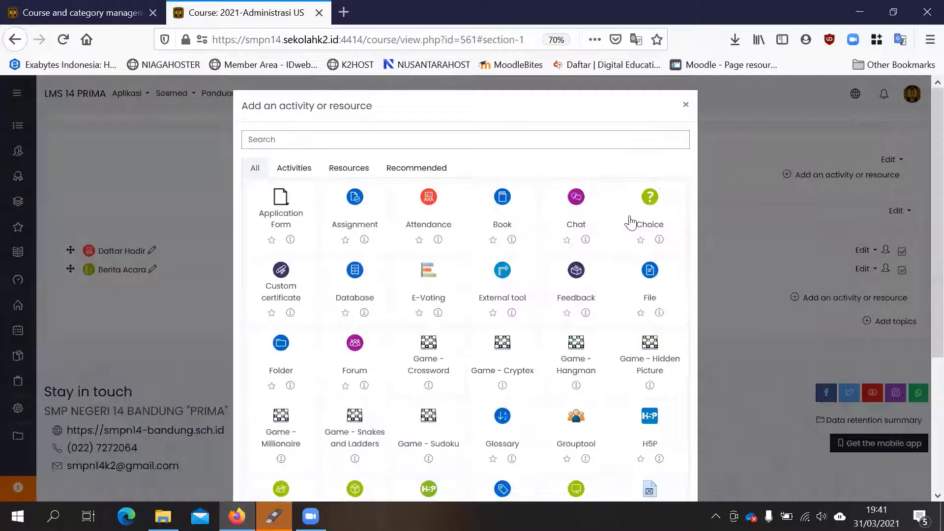
scroll(408, 131, "down", 2)
left_click(408, 106)
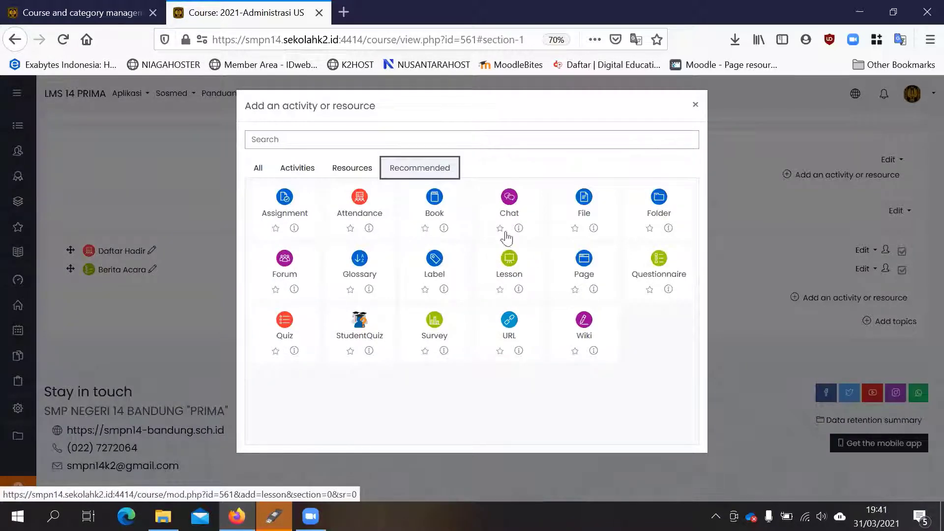
left_click(439, 267)
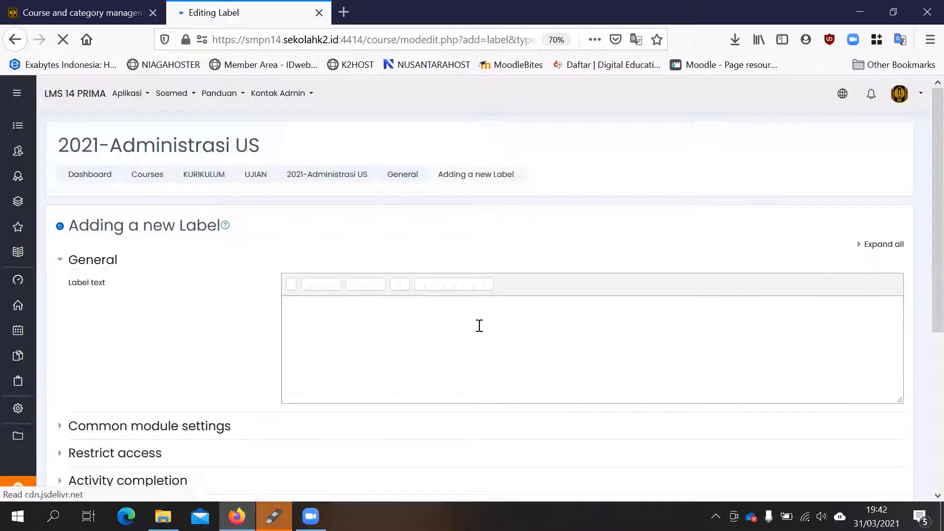
left_click(404, 323)
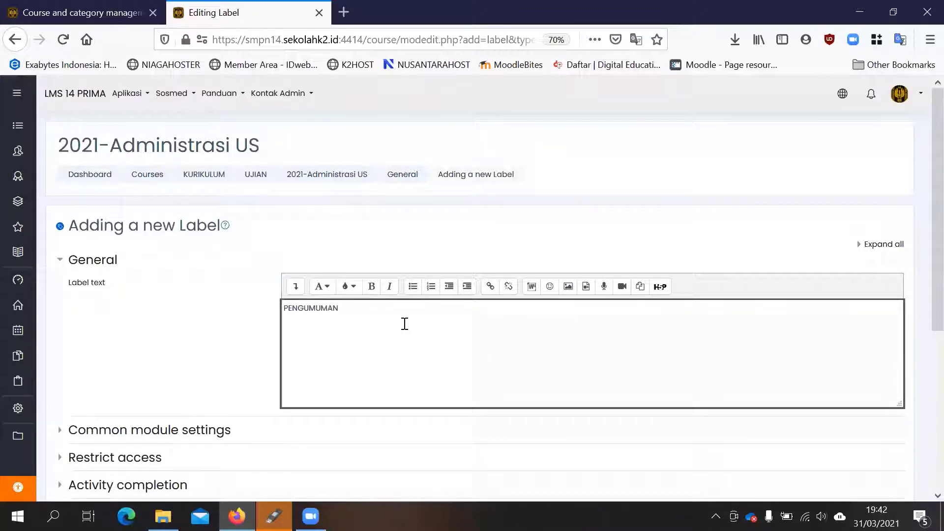
scroll(166, 316, "down", 5)
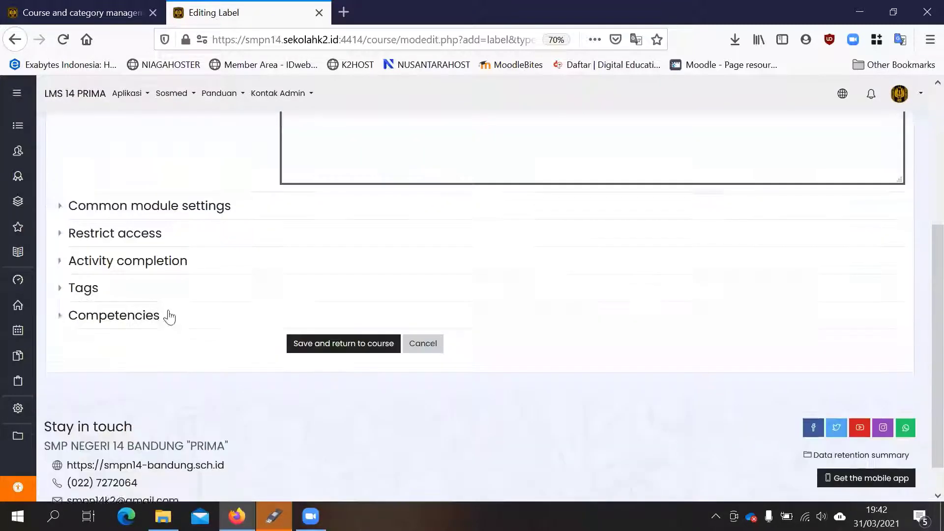
left_click(320, 309)
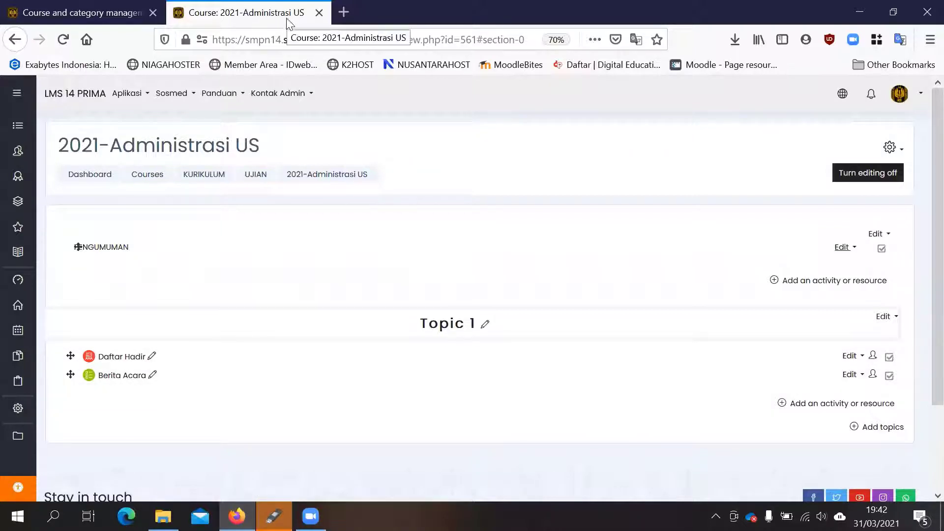
- Select the 2021-UJIAN SEKOLAH KELAS IX course in course management and view its course page in a new tab
left_click(94, 18)
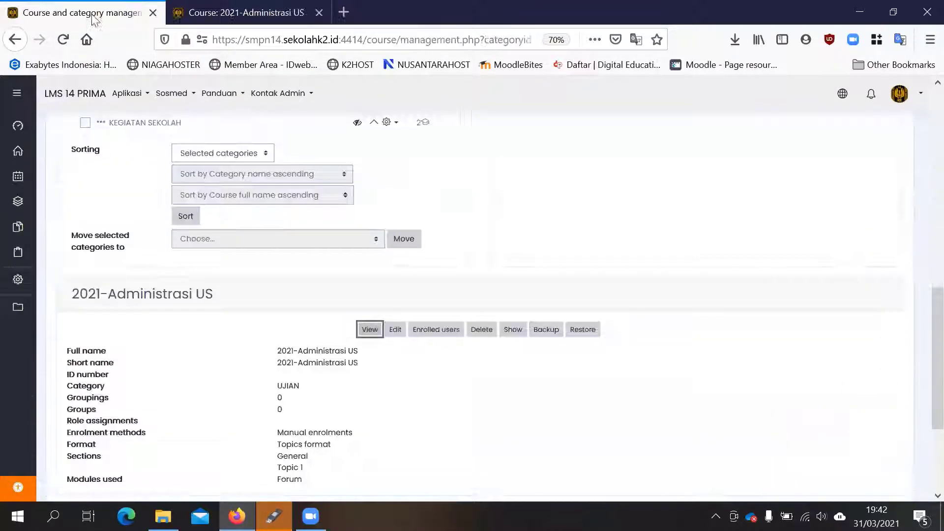
scroll(721, 228, "up", 10)
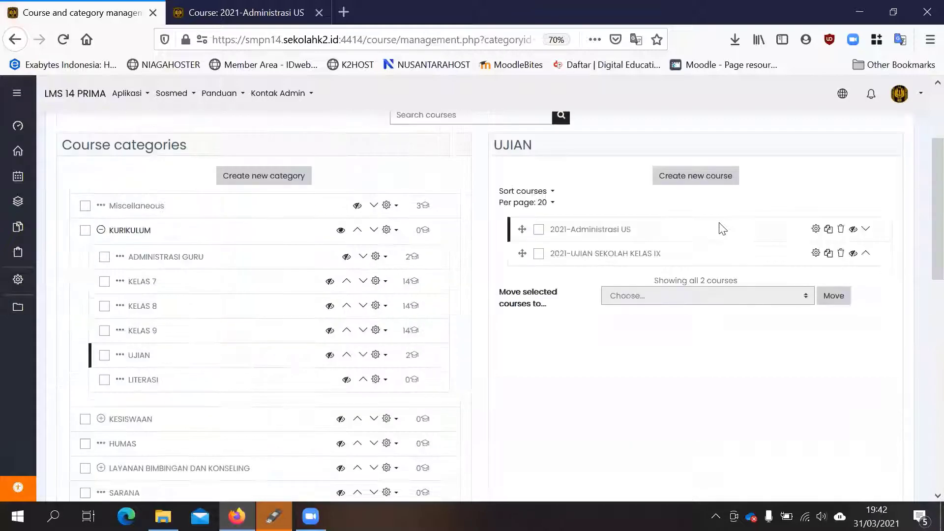
left_click(617, 284)
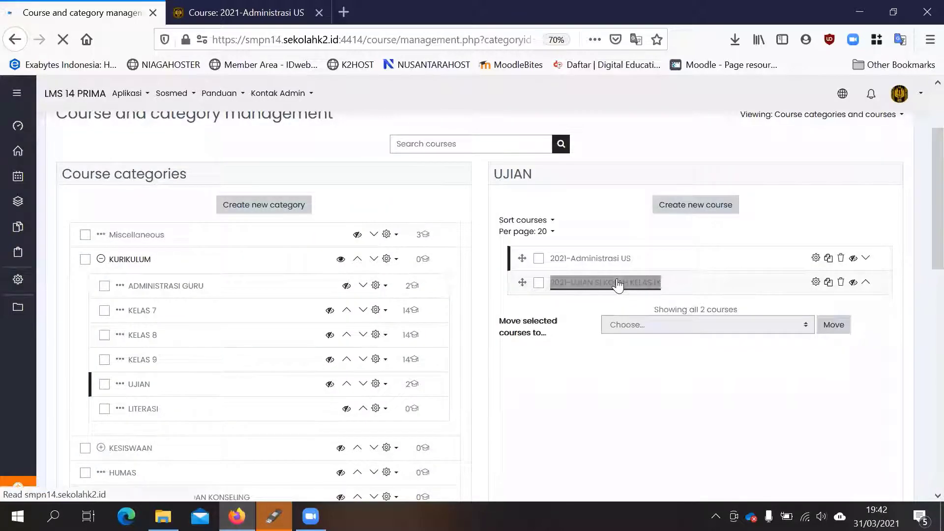
scroll(497, 269, "down", 10)
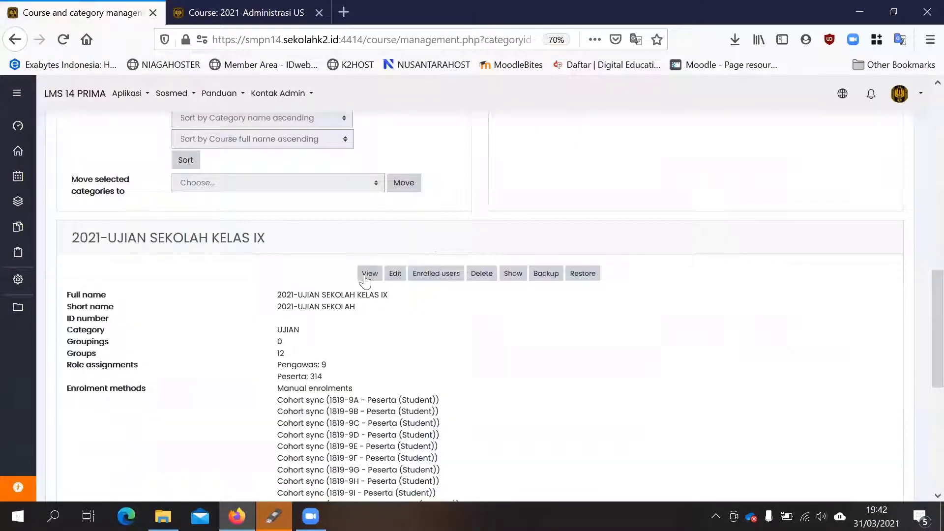
right_click(365, 279)
left_click(402, 285)
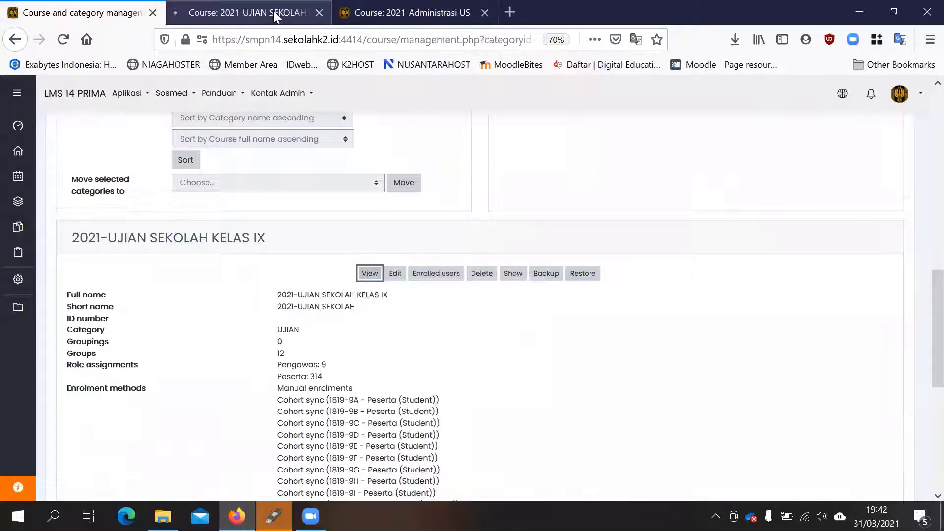
left_click(273, 11)
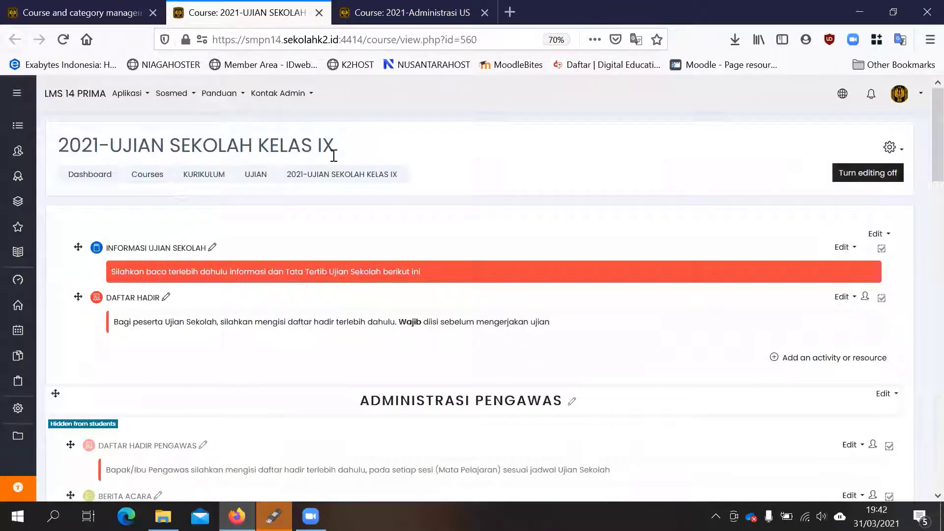
- Look over the exam course's sections and check the Grades report of the Bahas Indonesia quiz under SENIN, returning to the quiz page
scroll(315, 157, "down", 3)
scroll(228, 170, "up", 2)
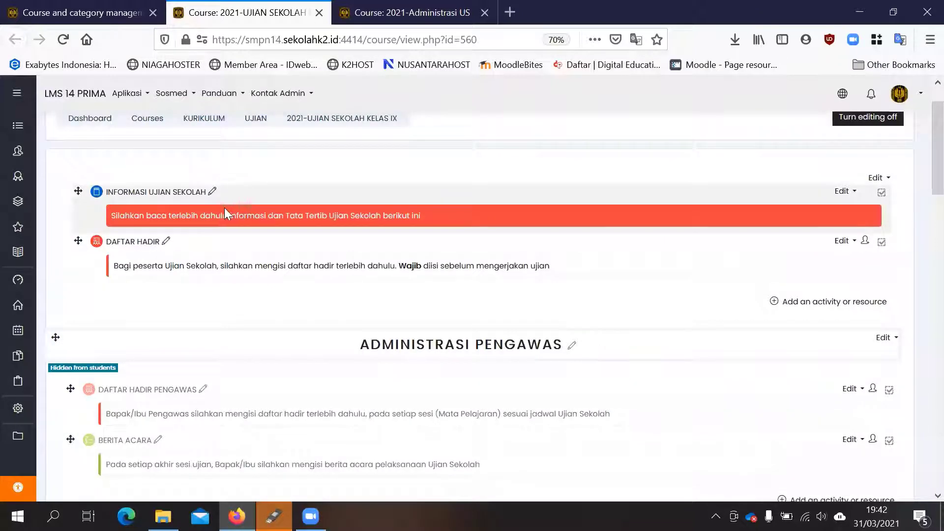
scroll(225, 208, "down", 1)
scroll(260, 334, "down", 3)
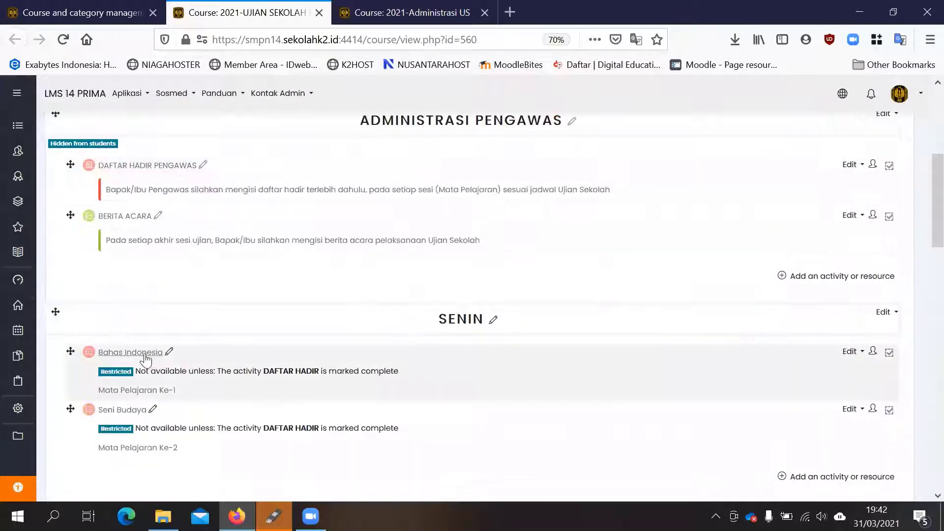
left_click(145, 358)
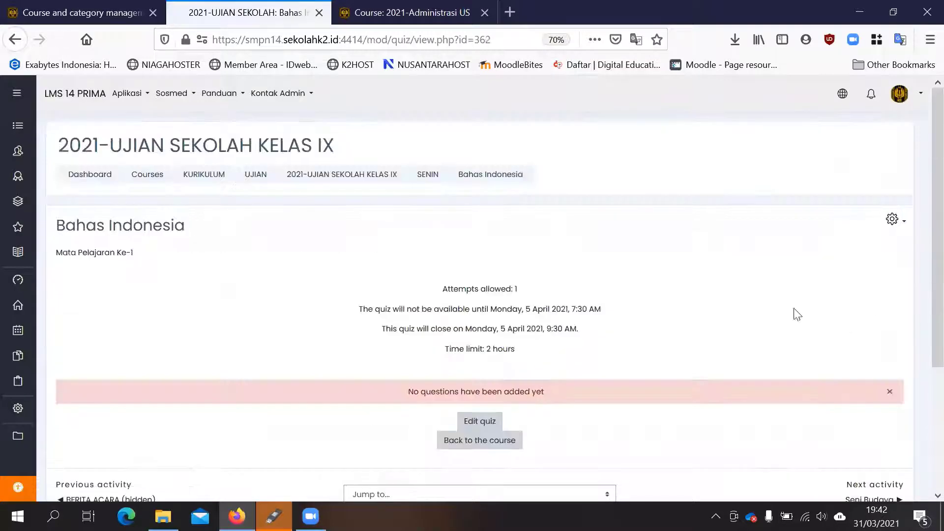
left_click(901, 221)
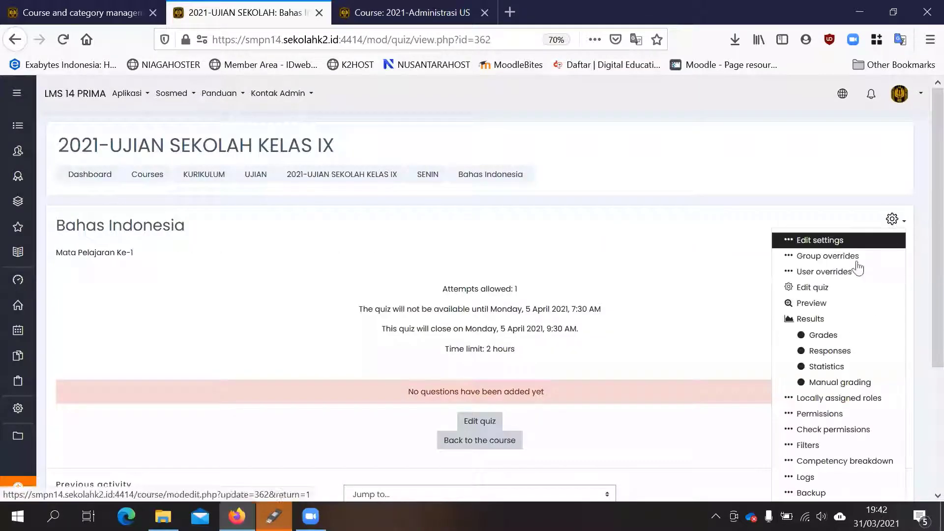
left_click(812, 328)
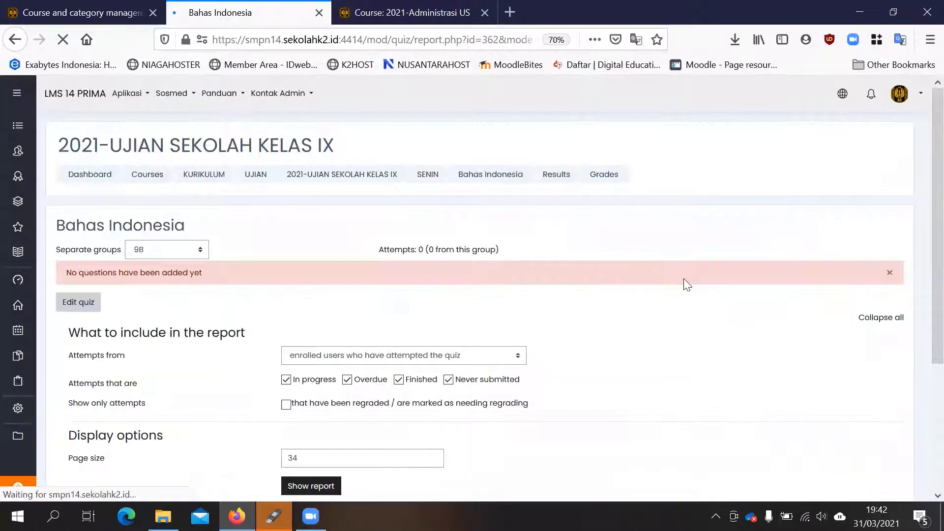
scroll(688, 285, "down", 3)
scroll(687, 284, "up", 1)
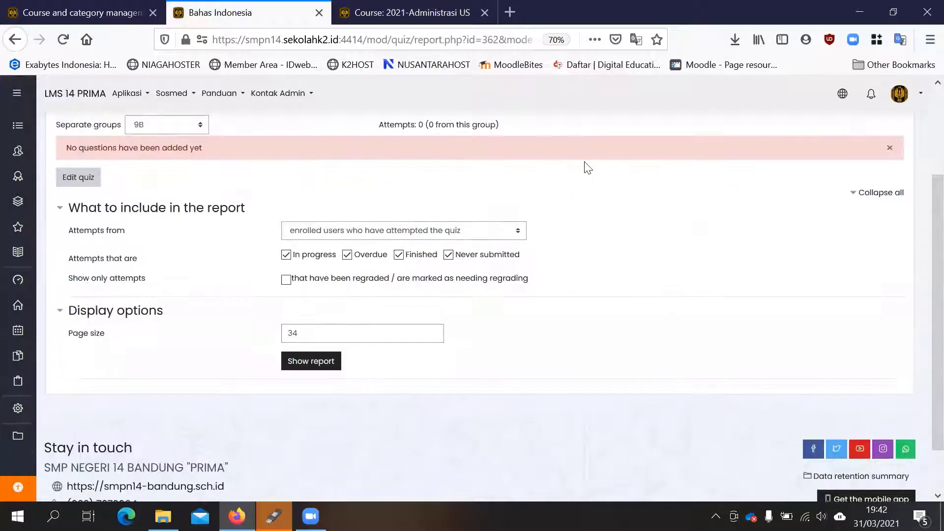
left_click(15, 40)
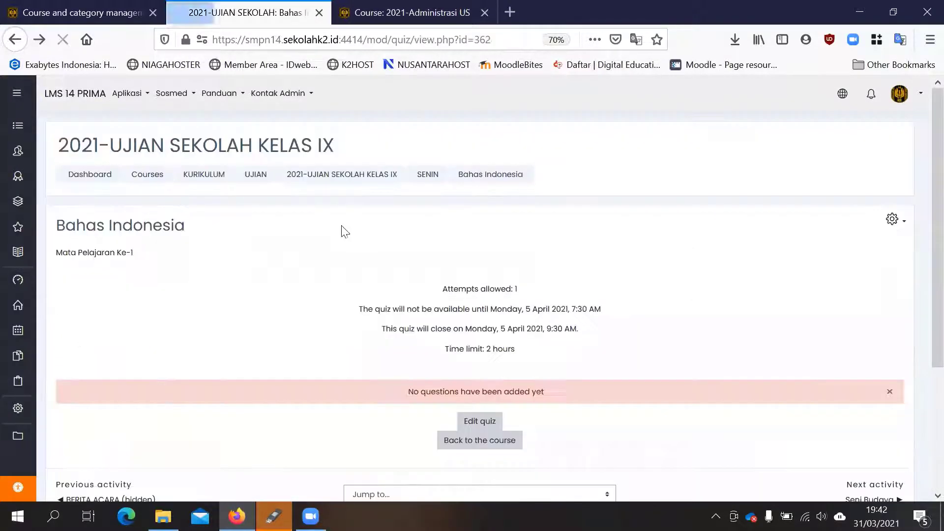
- Return to the 2021-UJIAN SEKOLAH KELAS IX course page and review the ADMINISTRASI PENGAWAS, SENIN and SELASA sections
left_click(370, 179)
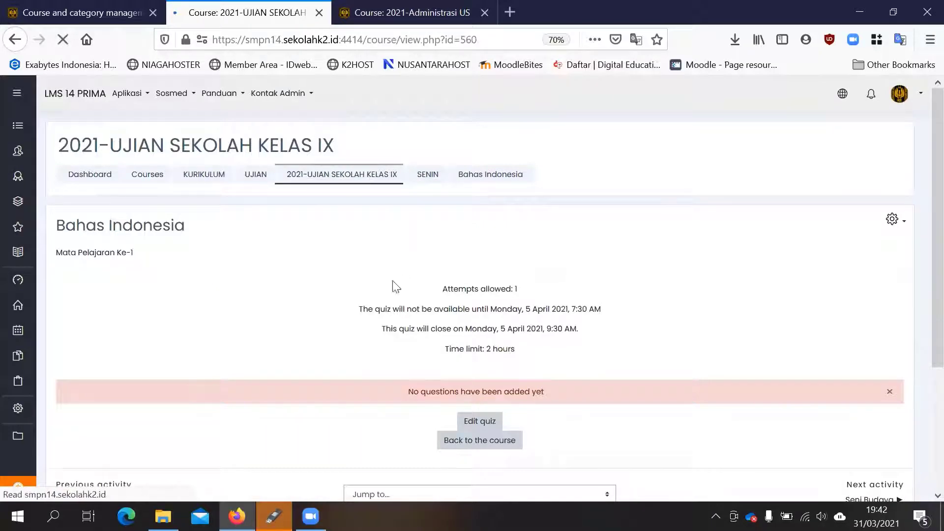
scroll(191, 379, "down", 2)
scroll(181, 320, "down", 2)
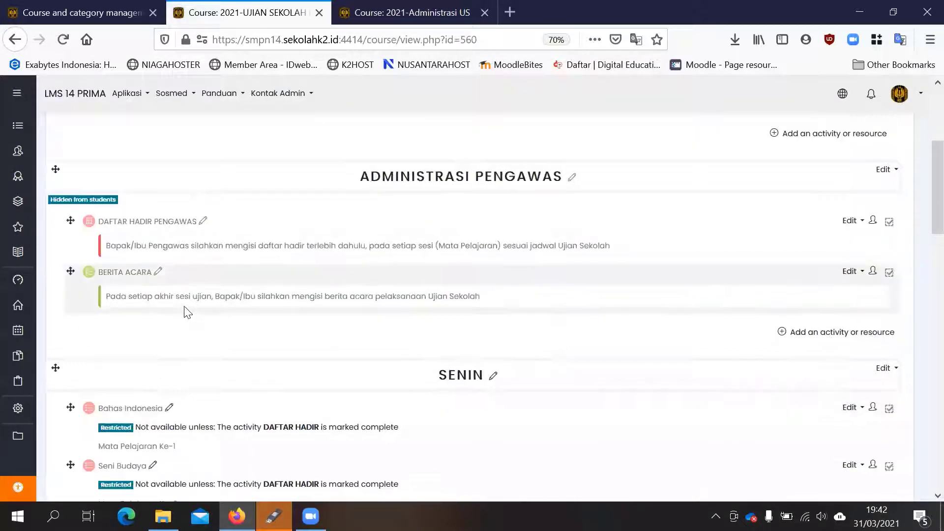
scroll(185, 311, "down", 3)
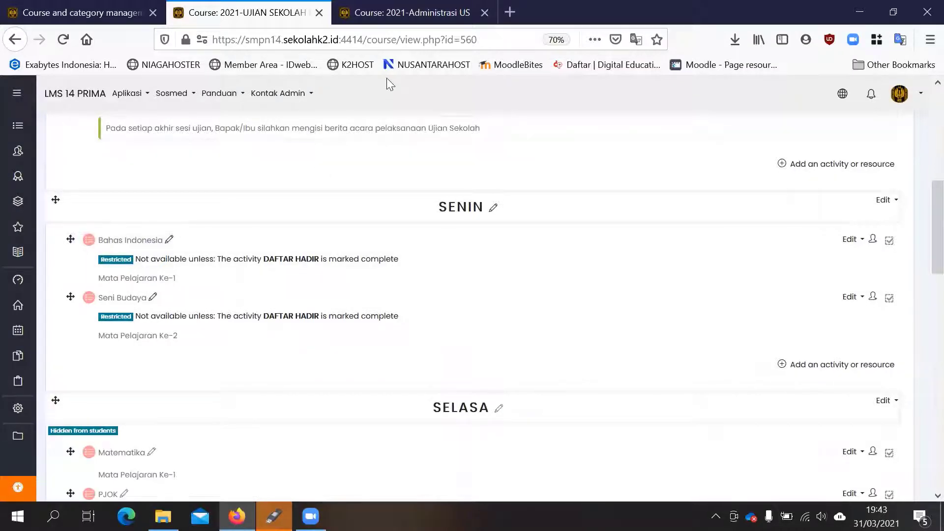
- Compare the 2021-Administrasi US course page with the 2021-UJIAN SEKOLAH KELAS IX course page, ending on 2021-Administrasi US
left_click(388, 12)
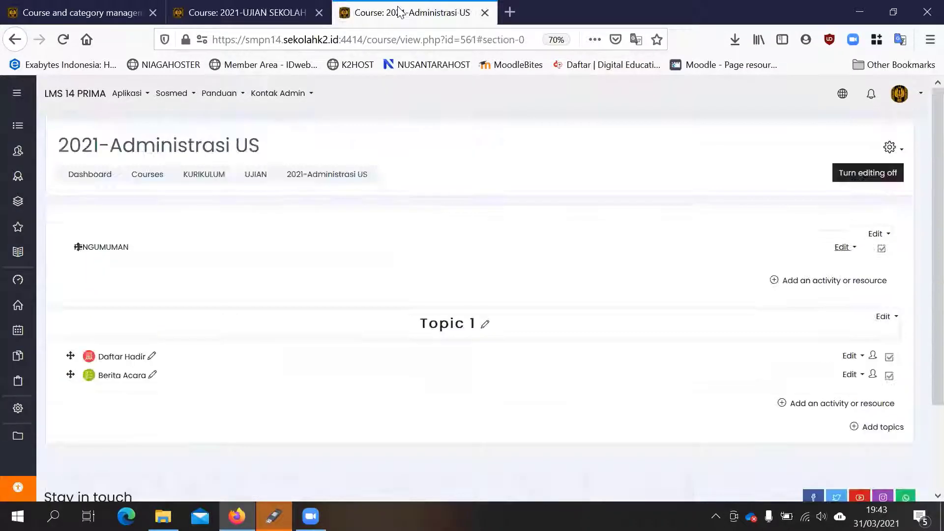
left_click(220, 8)
left_click(402, 13)
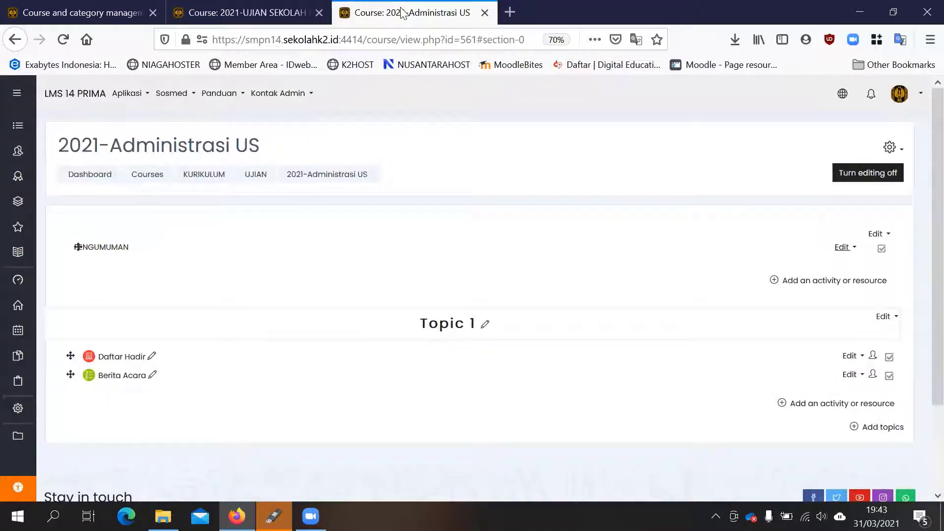
left_click(298, 5)
left_click(399, 20)
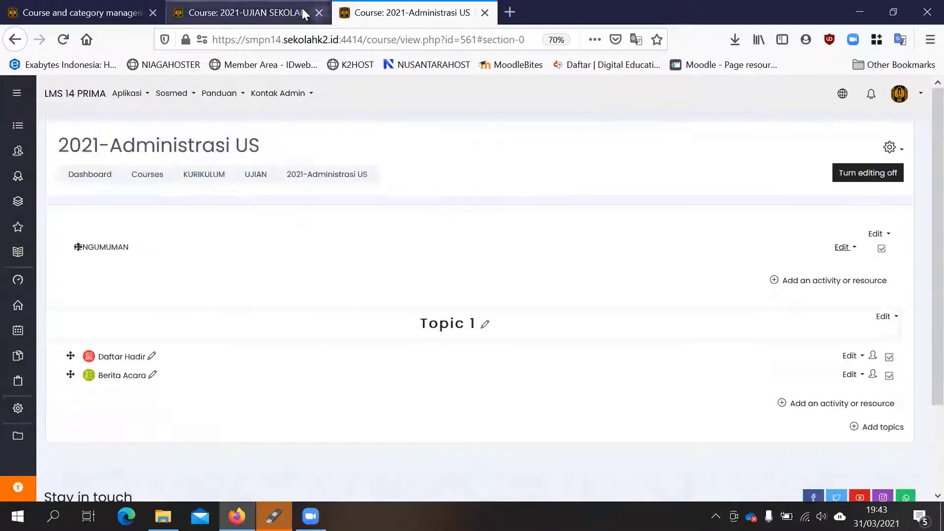
- Compare the 2021-UJIAN SEKOLAH KELAS IX and 2021-Administrasi US course pages, and close both to return to course management
left_click(275, 11)
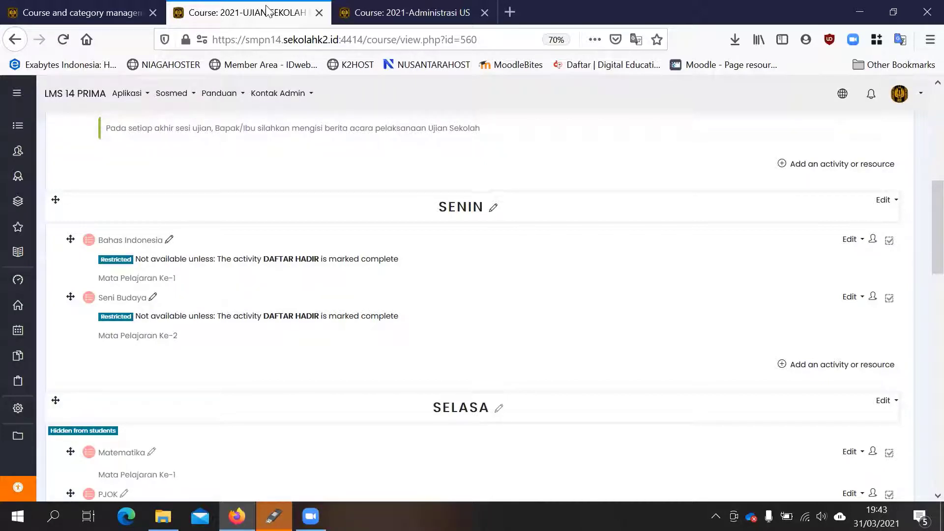
left_click(411, 12)
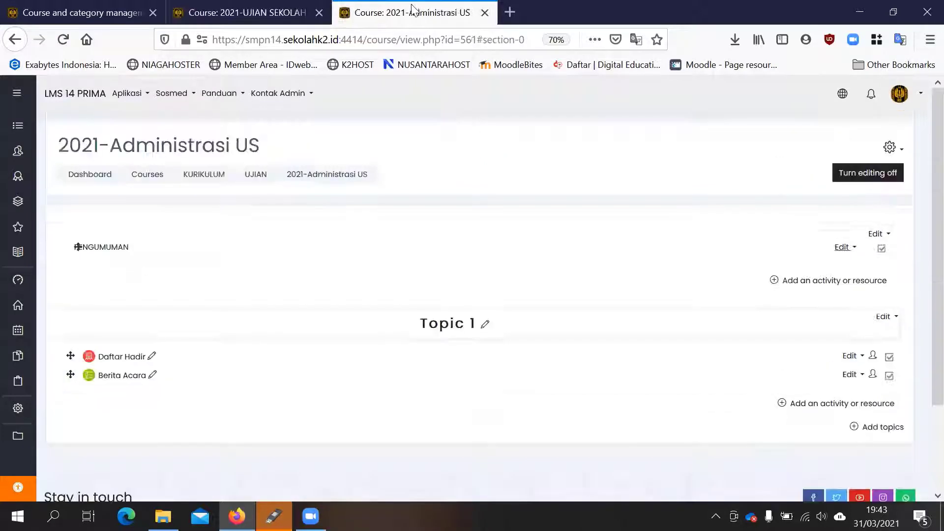
left_click(238, 9)
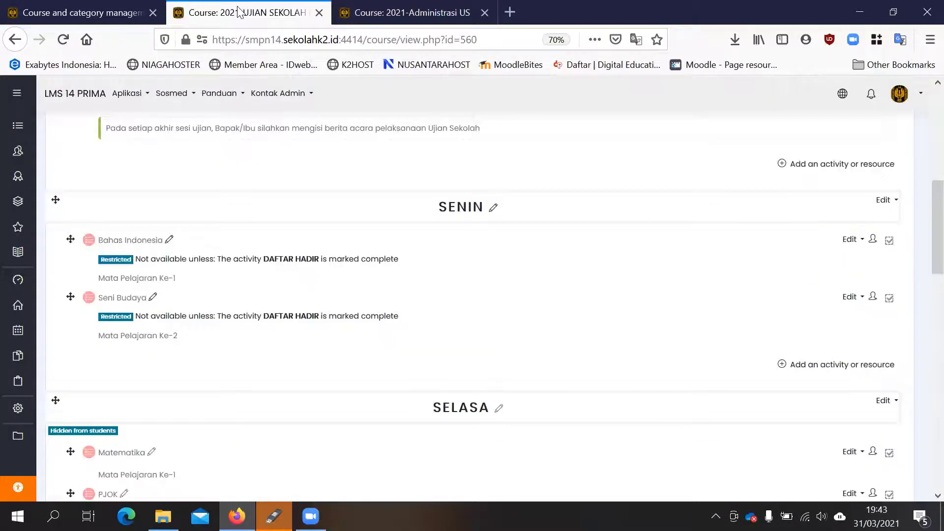
middle_click(379, 13)
left_click(319, 12)
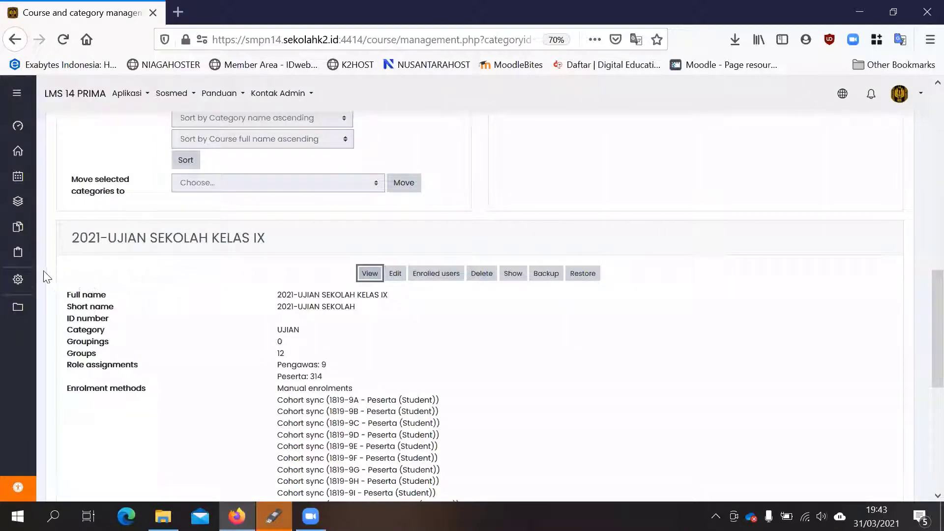
- Select the 2021-Administrasi US course in the UJIAN category and view its course page in a new tab
scroll(674, 249, "up", 8)
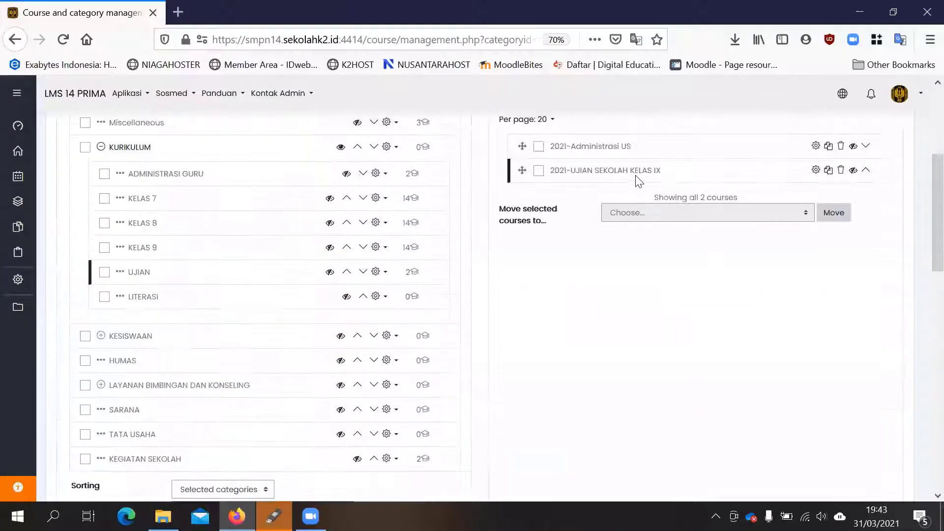
scroll(638, 181, "up", 2)
left_click(582, 205)
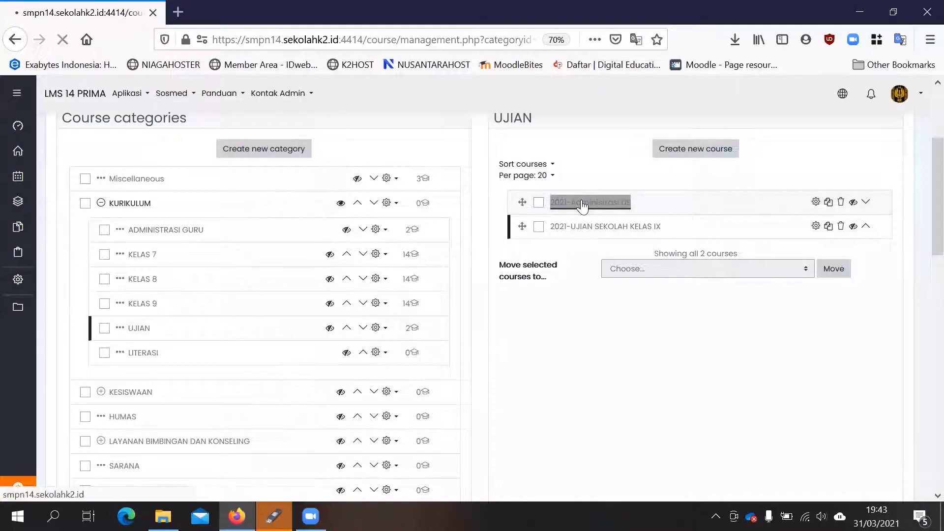
scroll(295, 248, "down", 10)
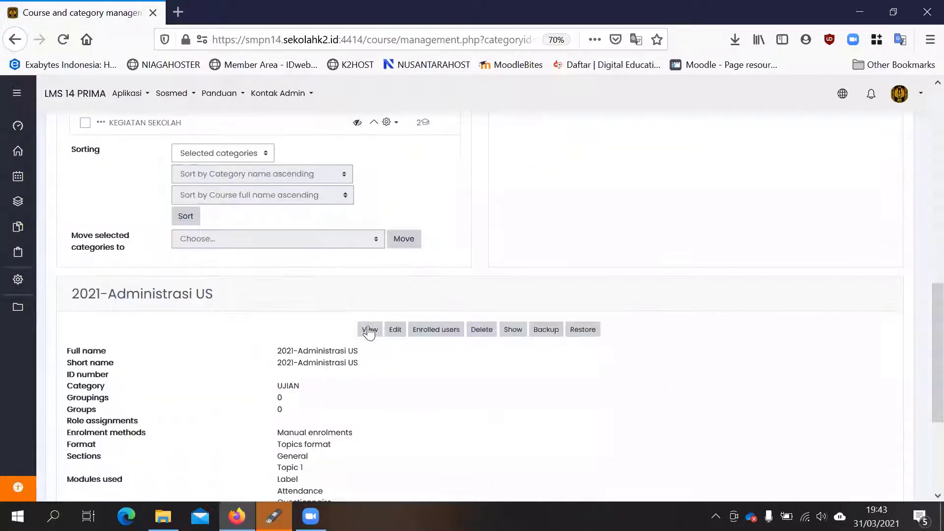
right_click(369, 333)
left_click(445, 123)
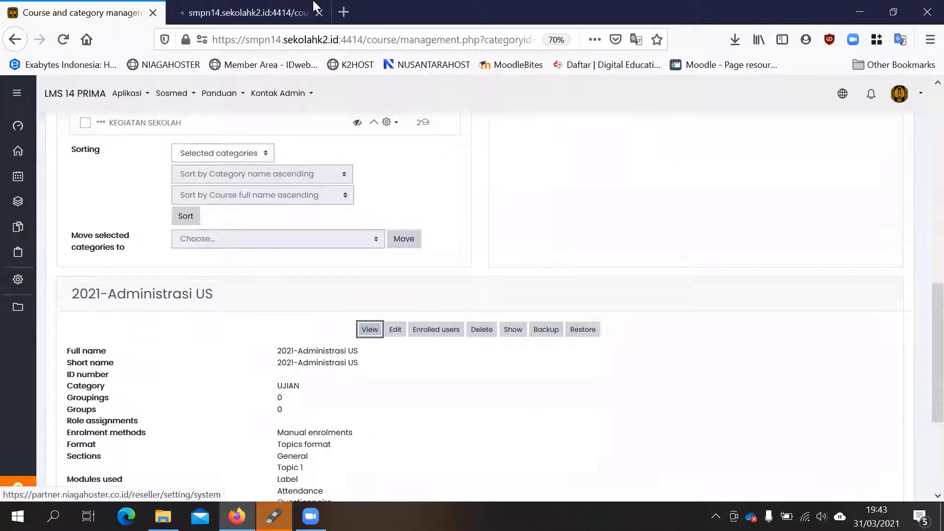
left_click(313, 7)
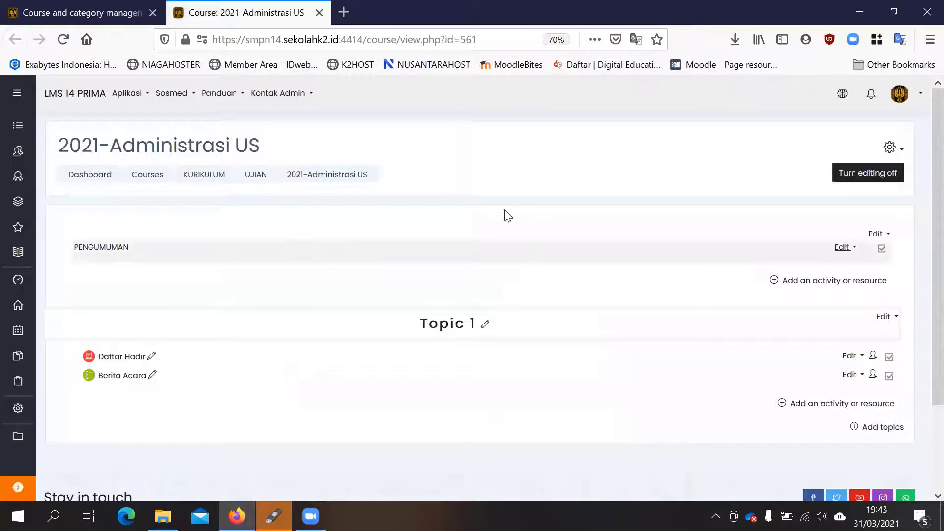
- Select 2021-UJIAN SEKOLAH KELAS IX in course management, open its course page in a new tab and look over its general and ADMINISTRASI PENGAWAS sections
left_click(89, 8)
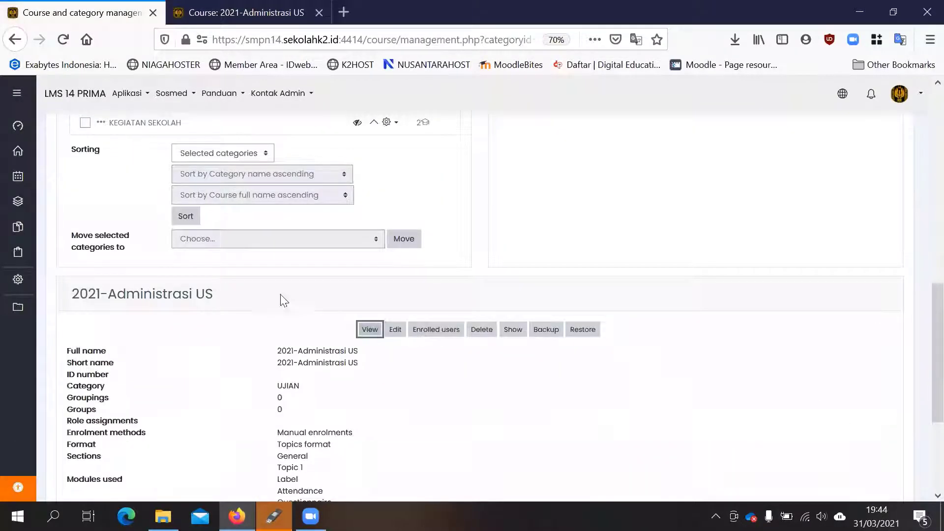
scroll(654, 209, "up", 8)
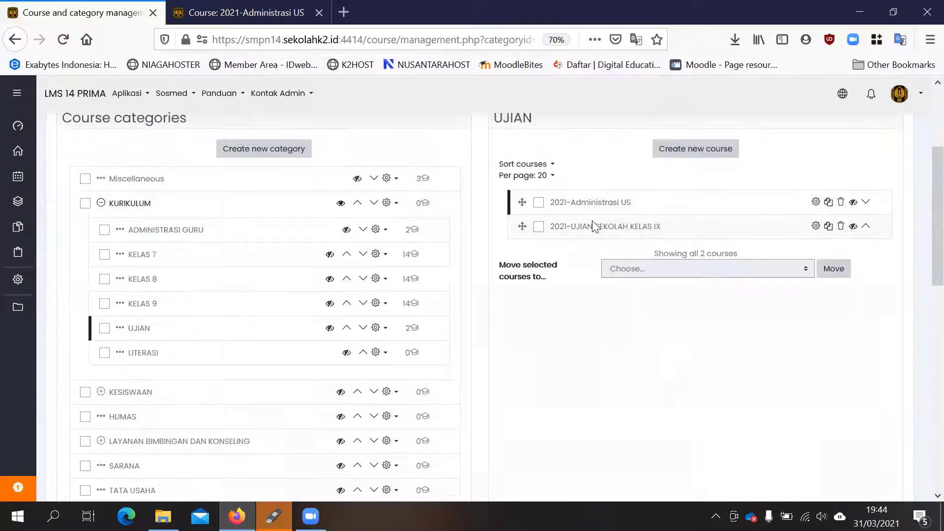
left_click(592, 225)
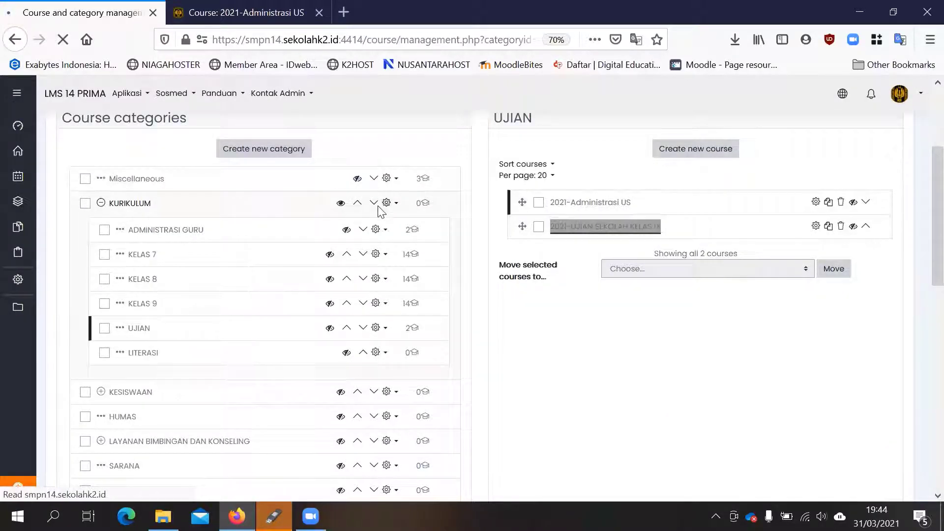
scroll(381, 212, "down", 10)
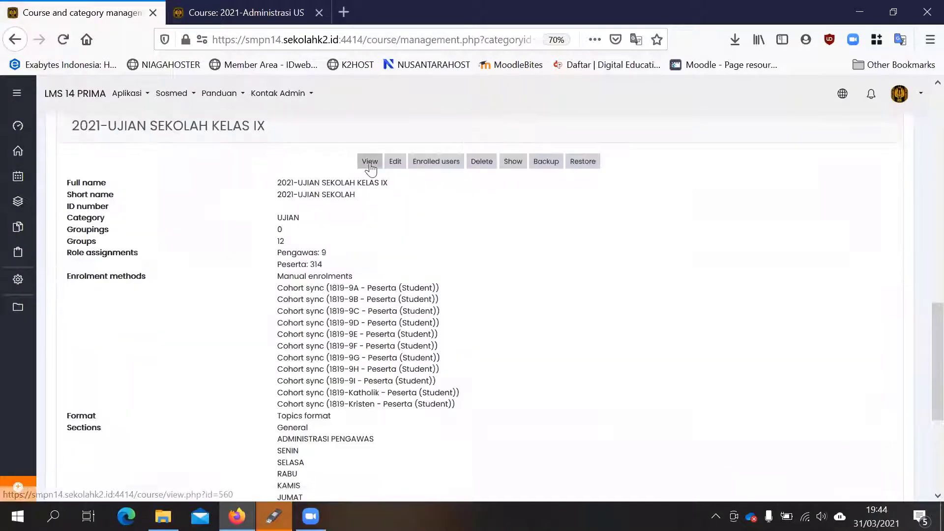
right_click(371, 167)
left_click(423, 173)
left_click(253, 10)
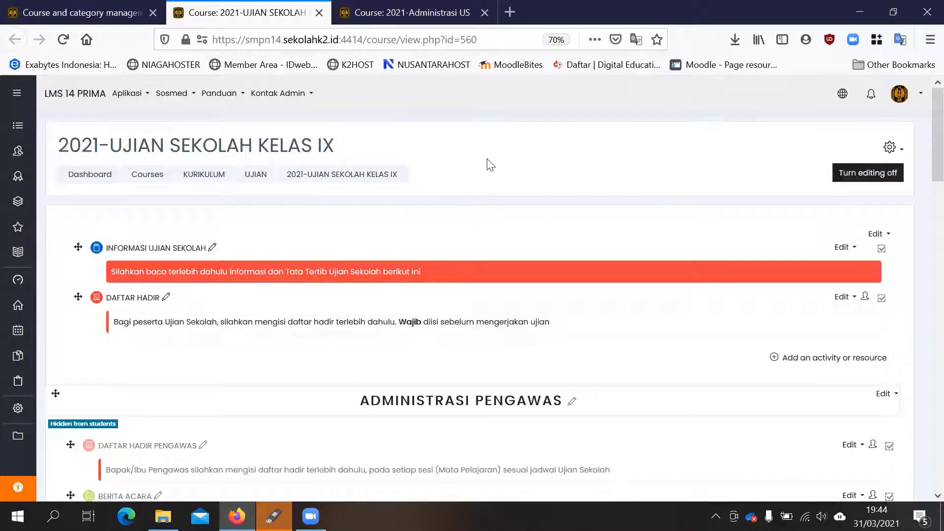
scroll(487, 167, "down", 5)
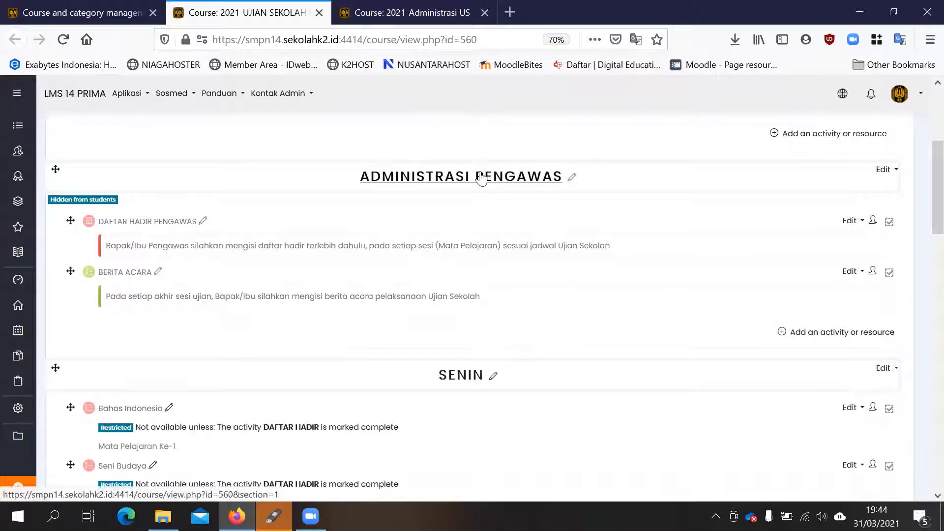
scroll(481, 177, "up", 2)
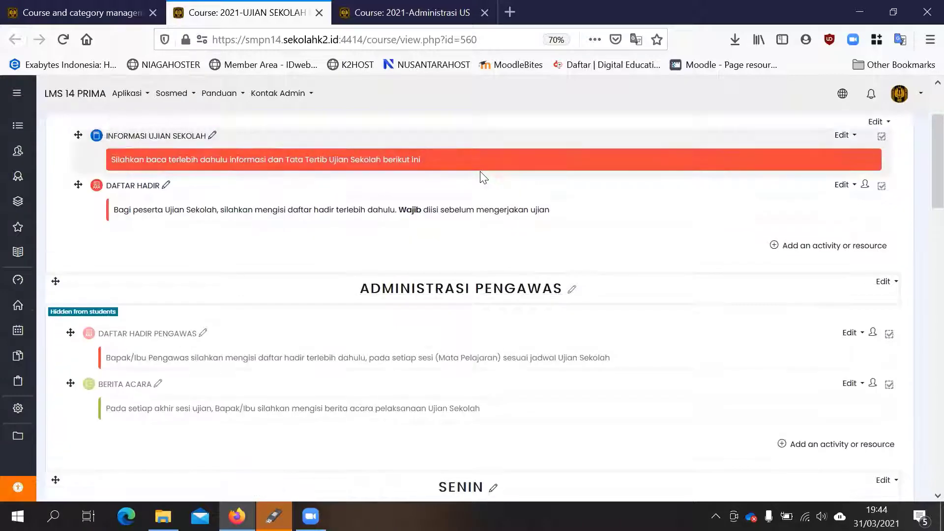
scroll(484, 177, "up", 2)
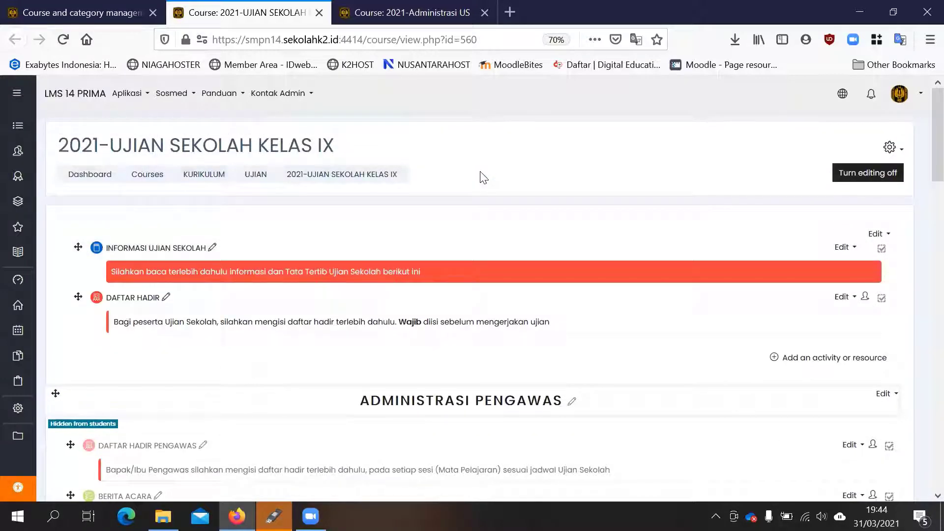